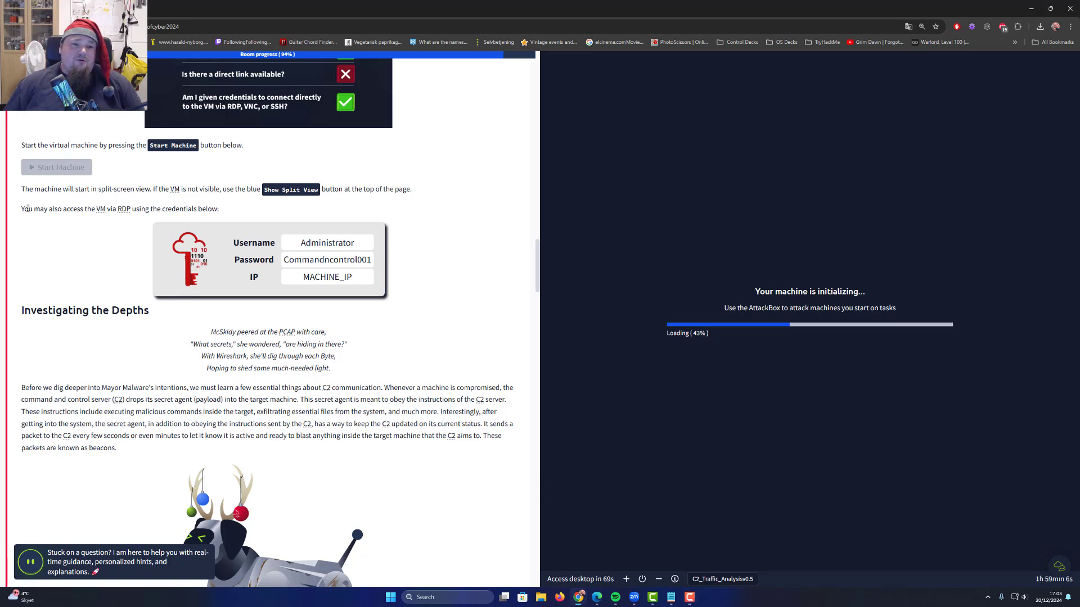
Read the RDP access instructions and view the enlarged Wireshark filter screenshot
left_click_drag(25, 208, 199, 209)
left_click(223, 206)
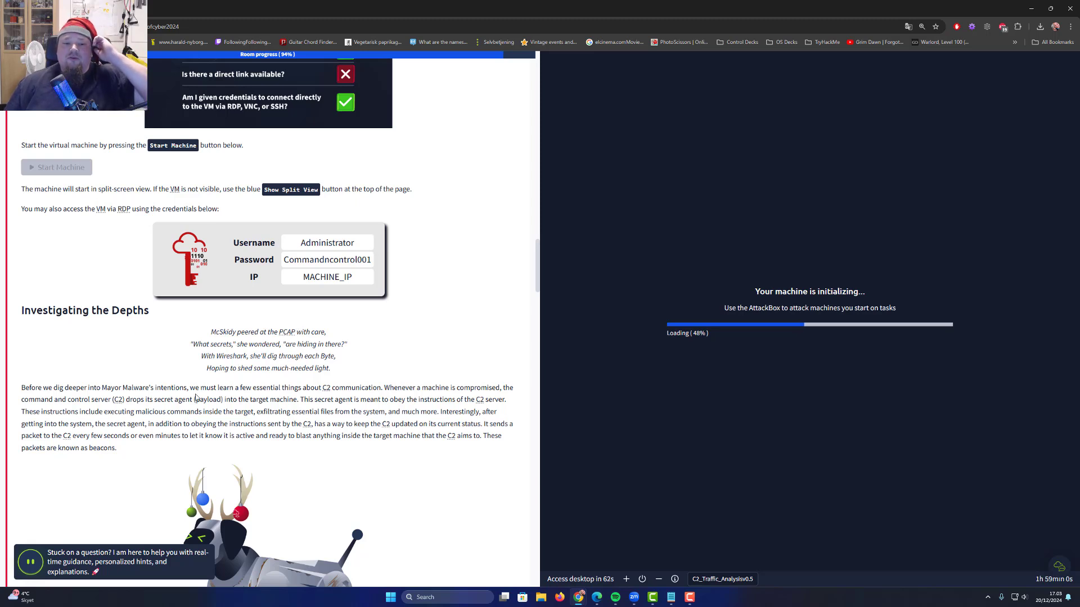
scroll(214, 399, "down", 5)
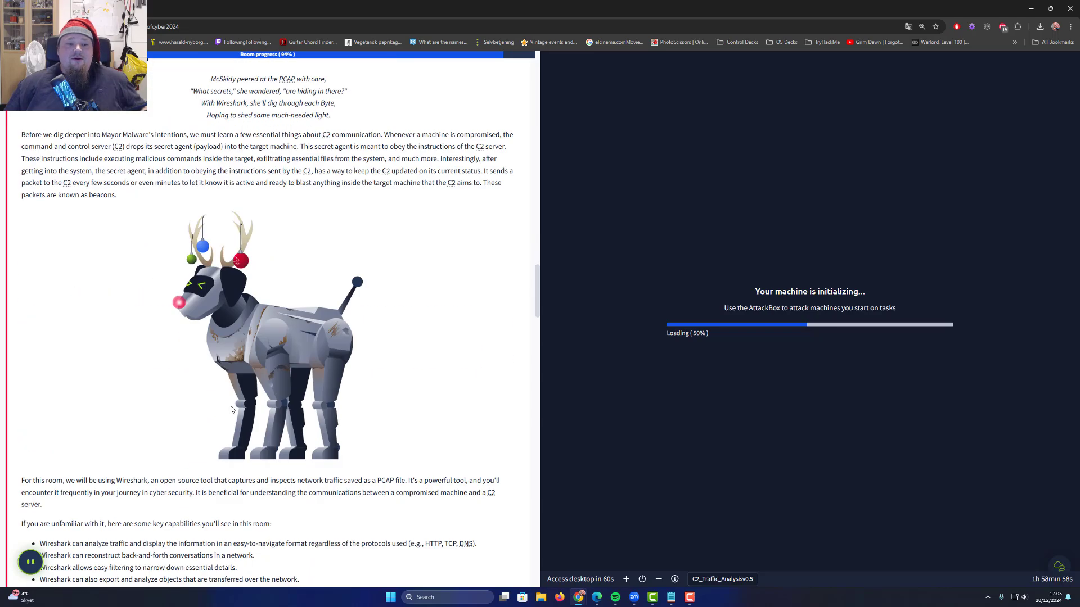
scroll(238, 400, "down", 7)
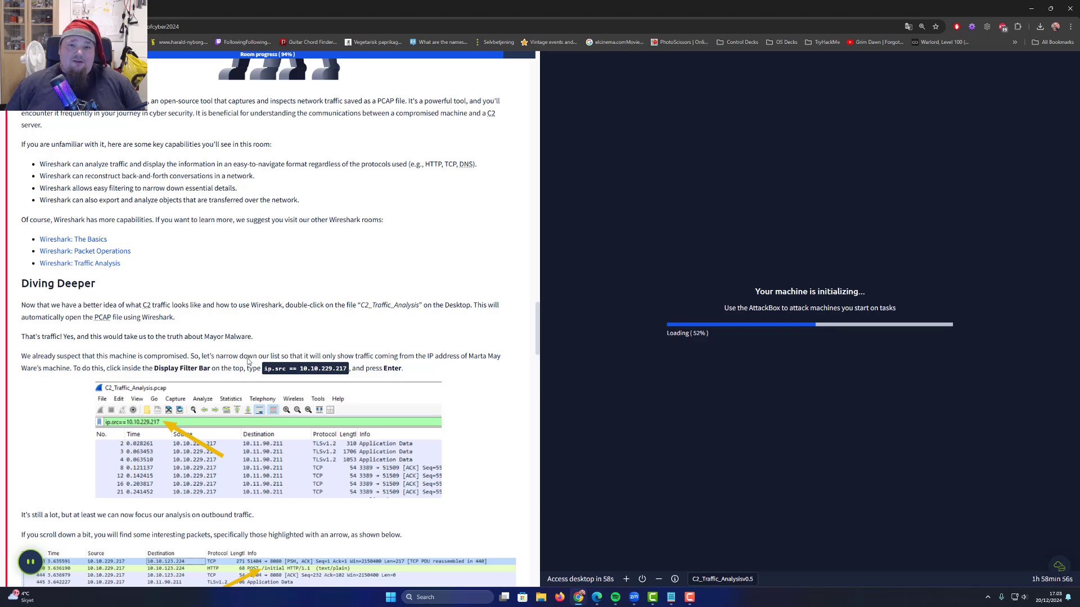
scroll(250, 362, "down", 2)
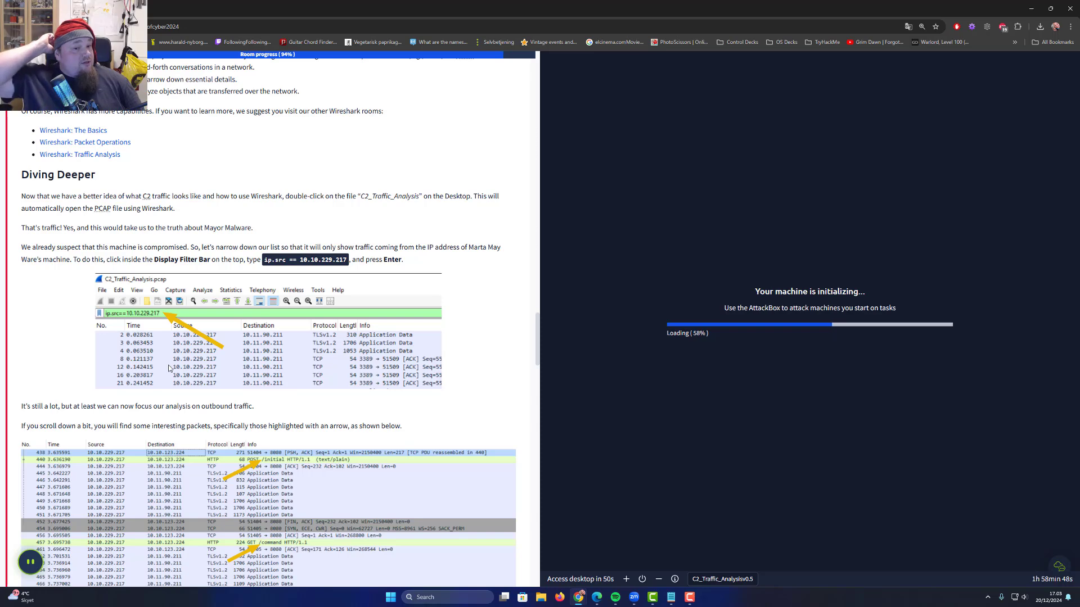
left_click(237, 360)
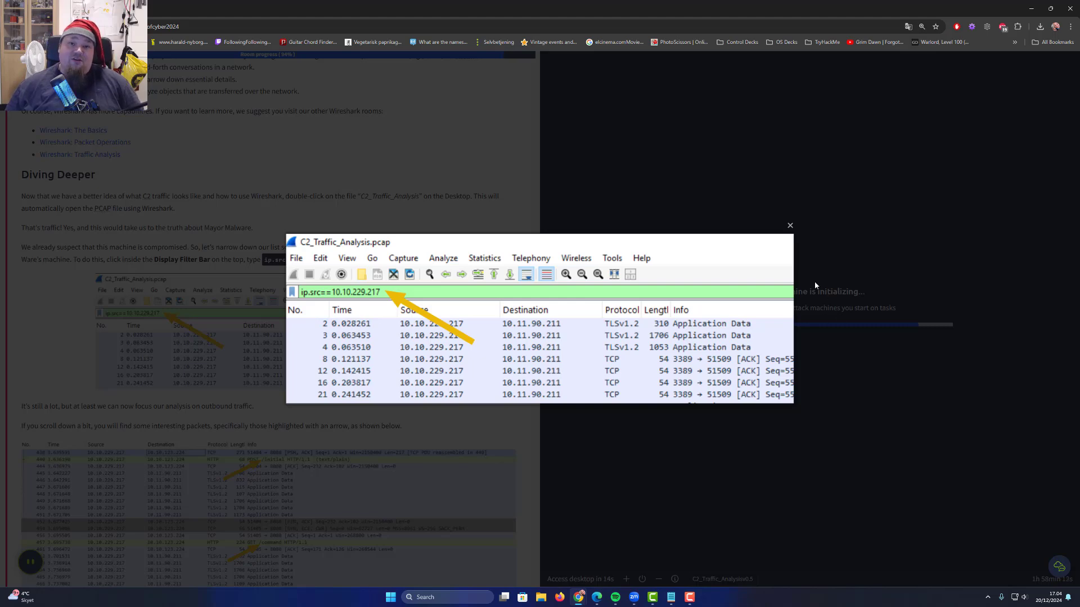
left_click(790, 227)
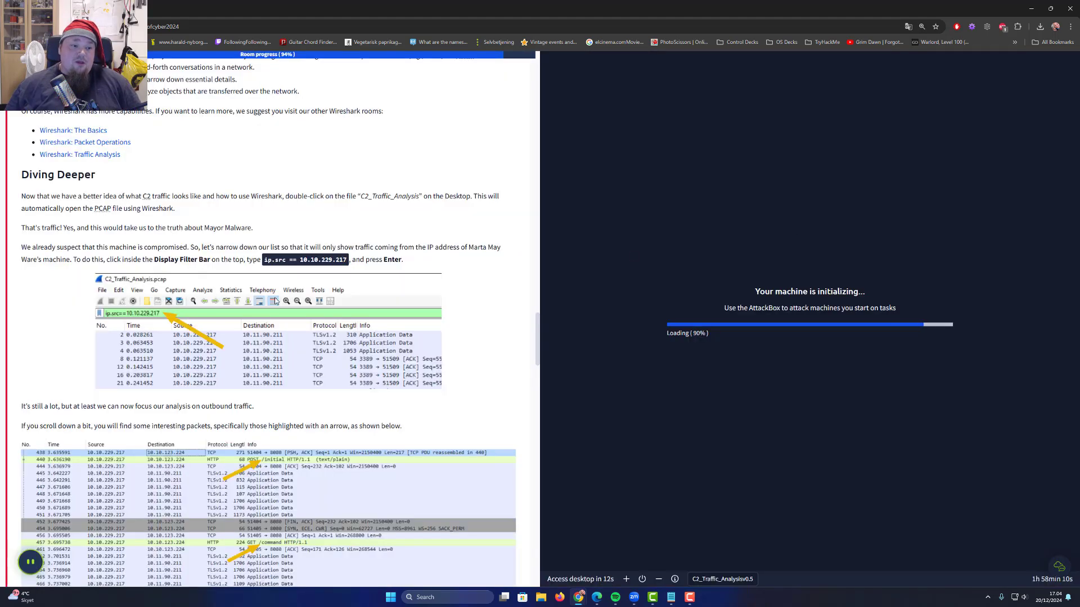
Read the tutorial paragraph about outbound traffic, highlighting the word 'outbound'
scroll(221, 325, "down", 3)
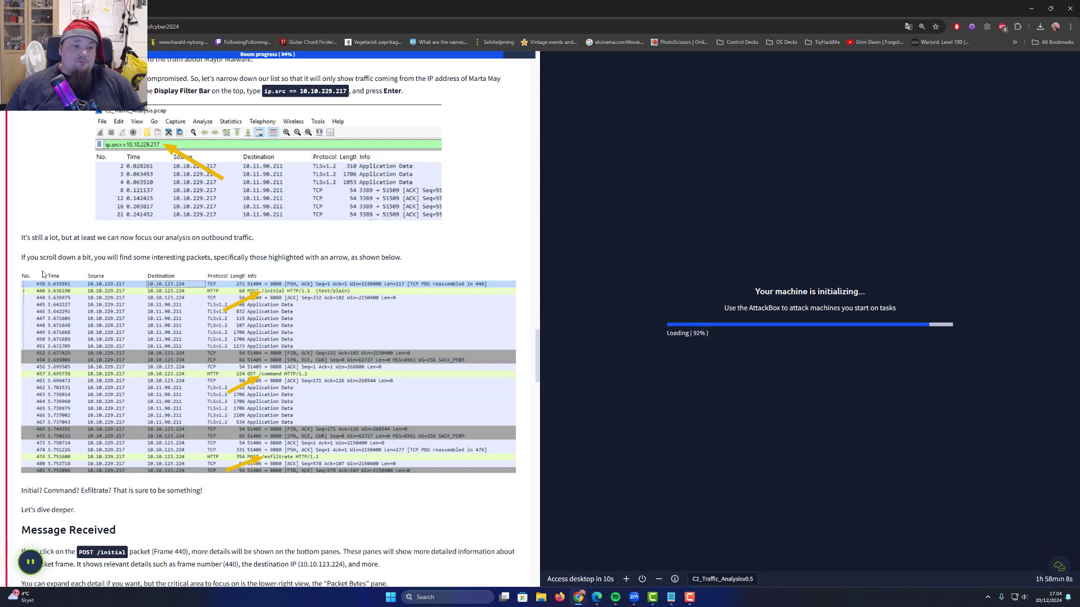
left_click_drag(26, 237, 207, 235)
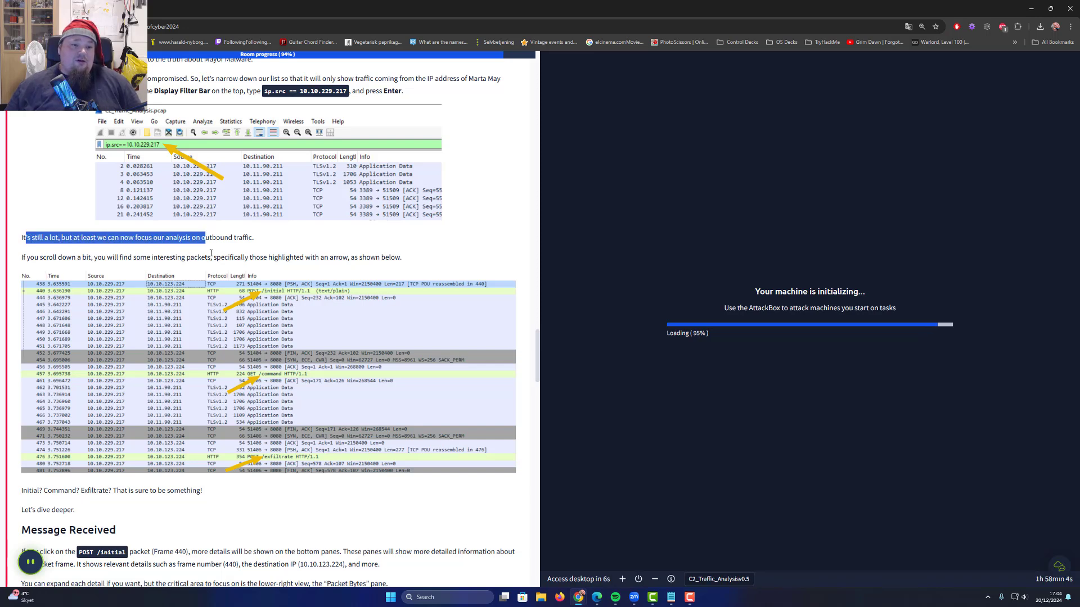
left_click(206, 255)
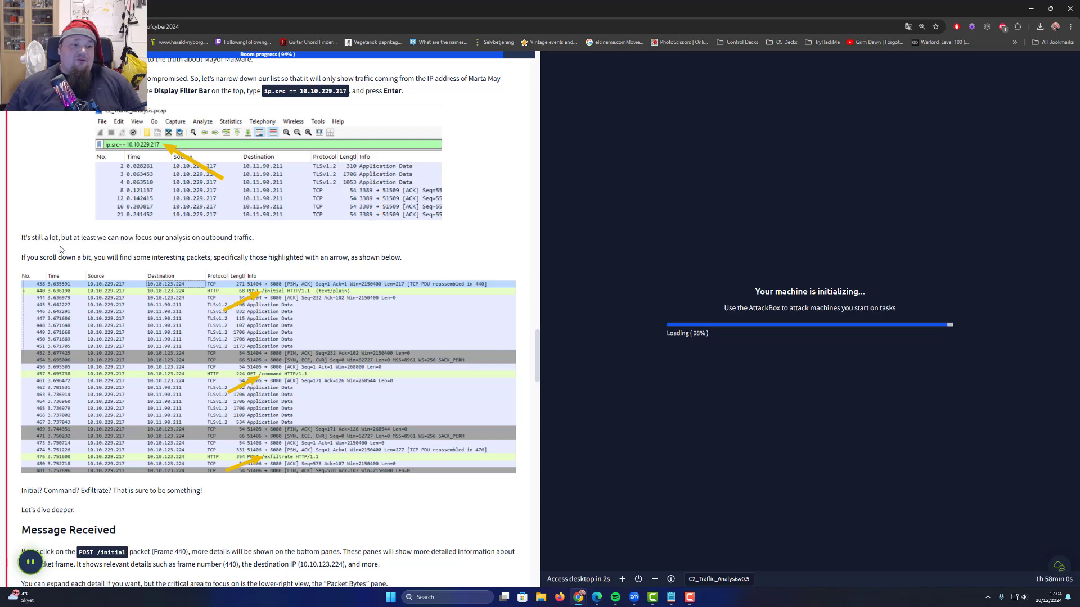
left_click_drag(69, 237, 228, 237)
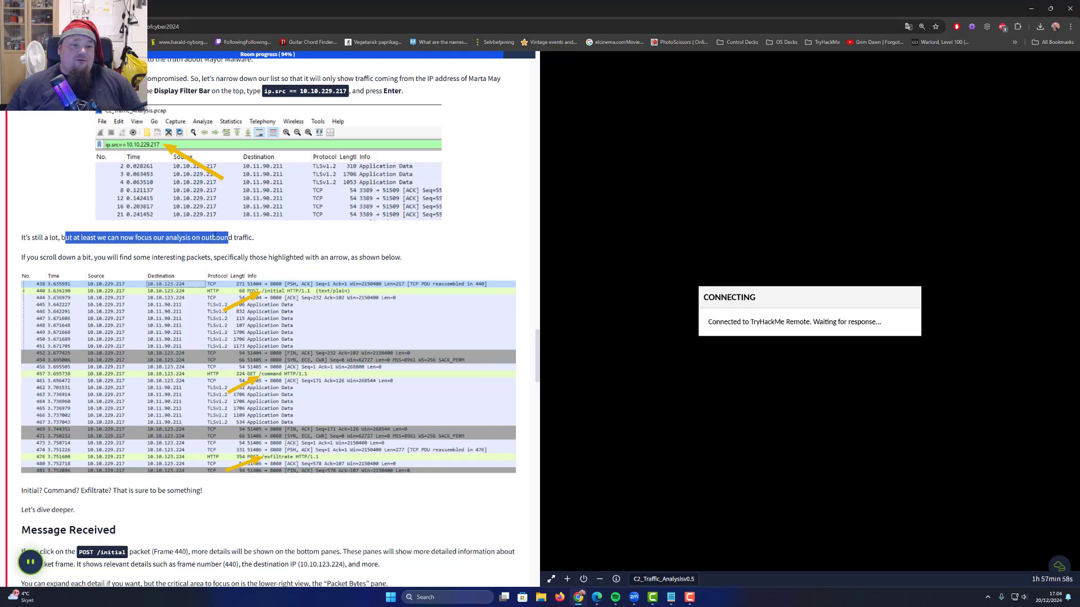
double_click(207, 237)
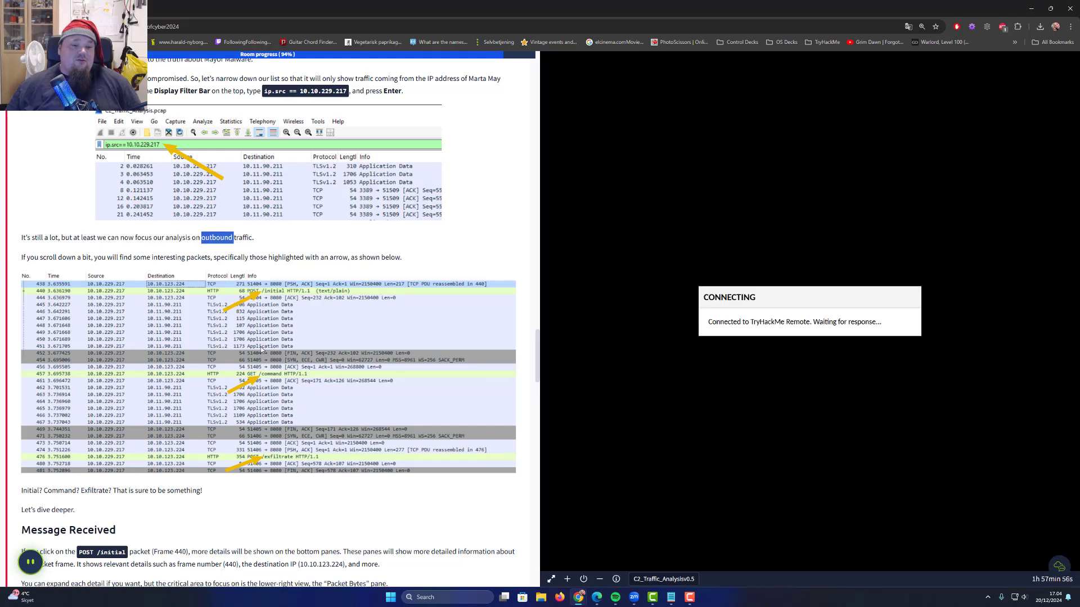
scroll(261, 348, "down", 1)
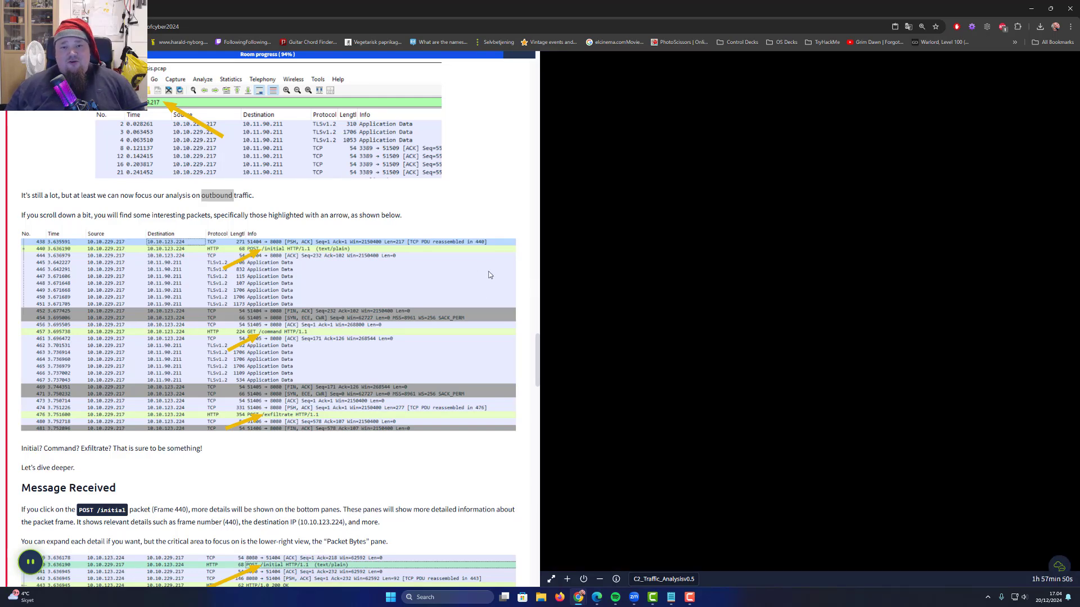
scroll(467, 265, "down", 3)
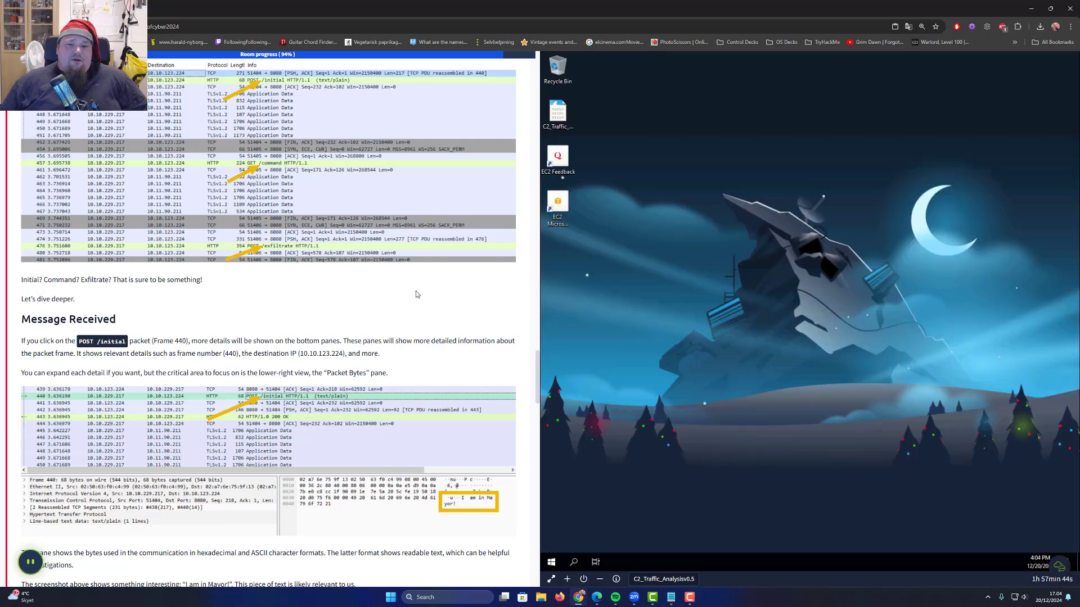
Open C2_Traffic_Analysis from the VM desktop in Wireshark
left_click(557, 114)
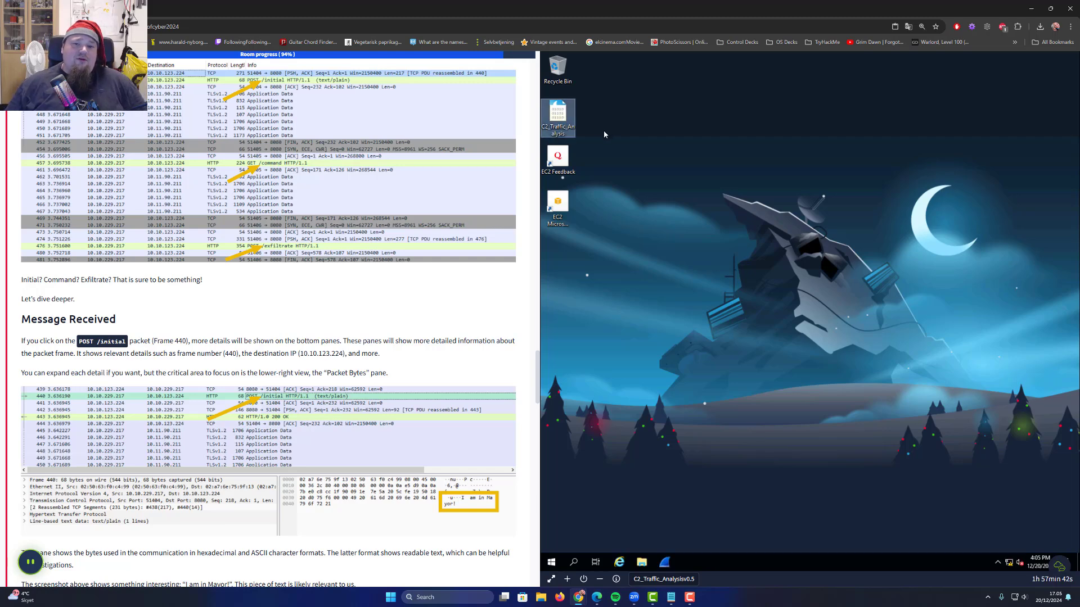
left_click(565, 201)
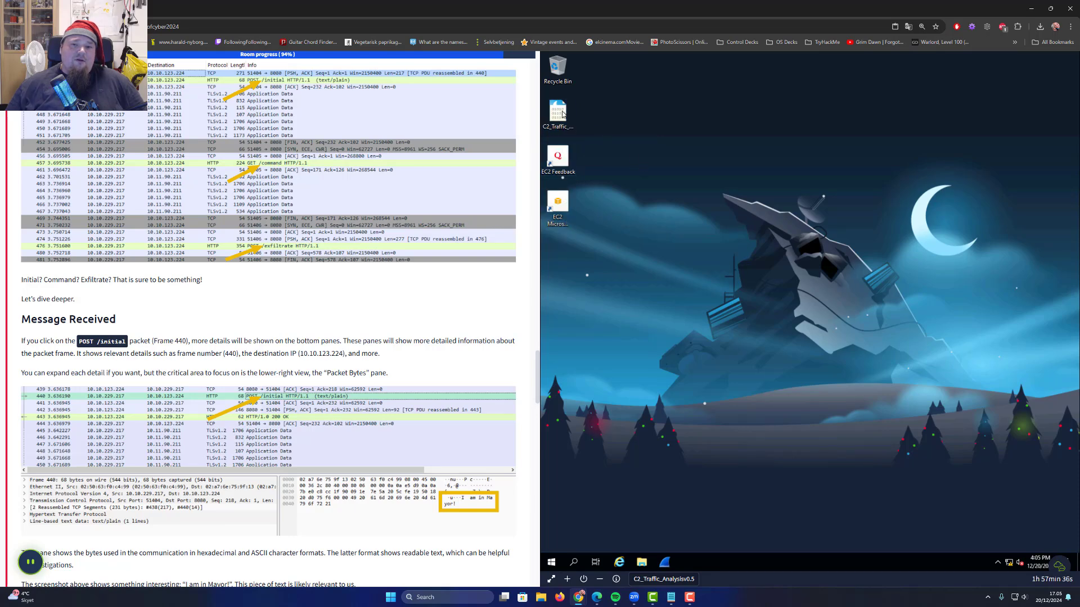
left_click(561, 114)
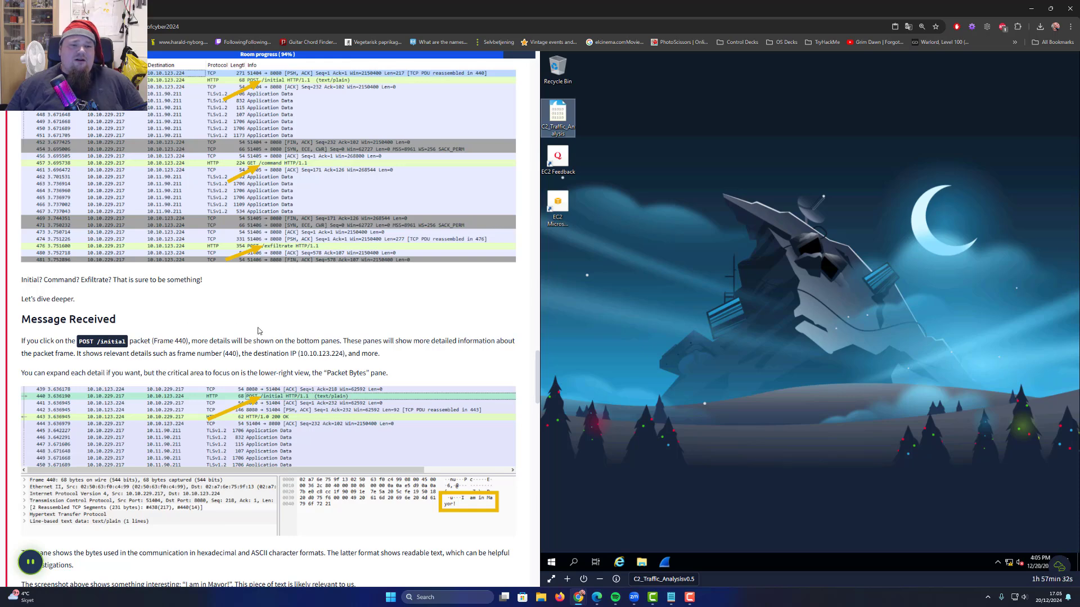
Mark the final no-answer TryHackMe task as complete
scroll(245, 332, "up", 3)
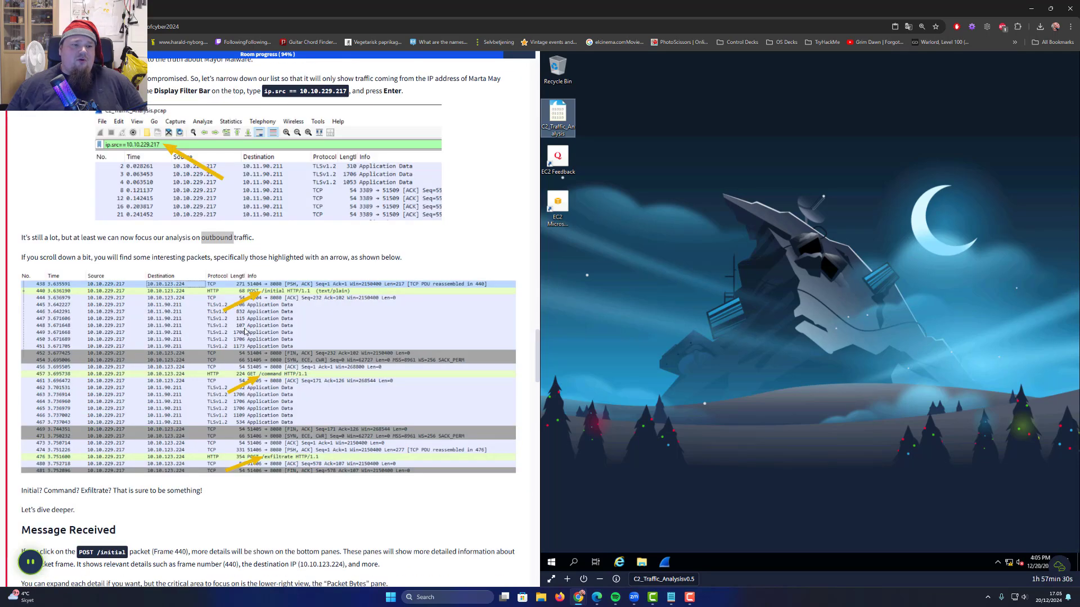
scroll(244, 332, "down", 7)
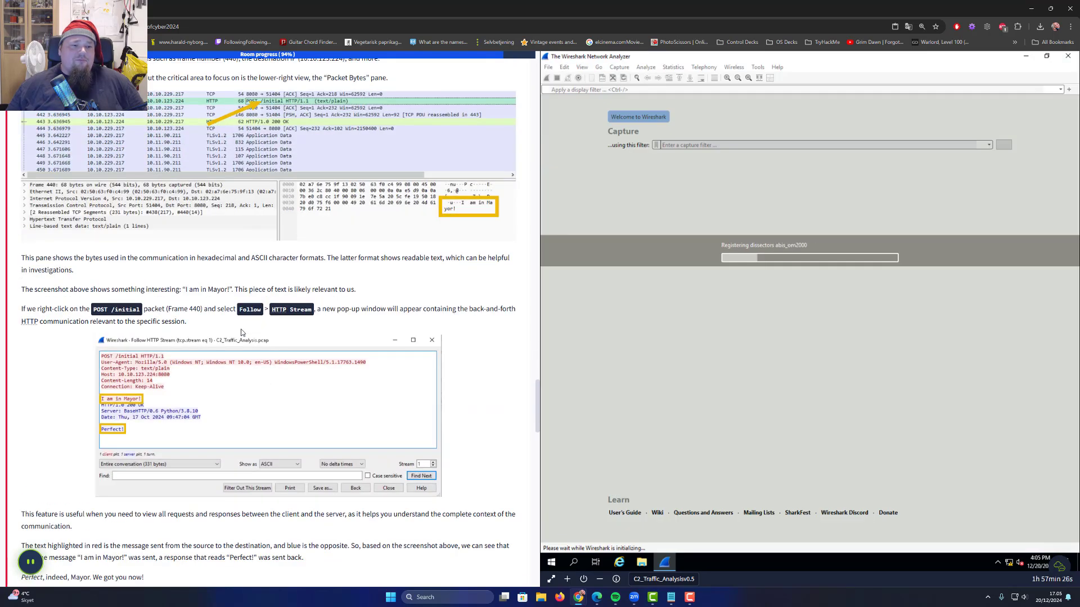
scroll(239, 331, "down", 3)
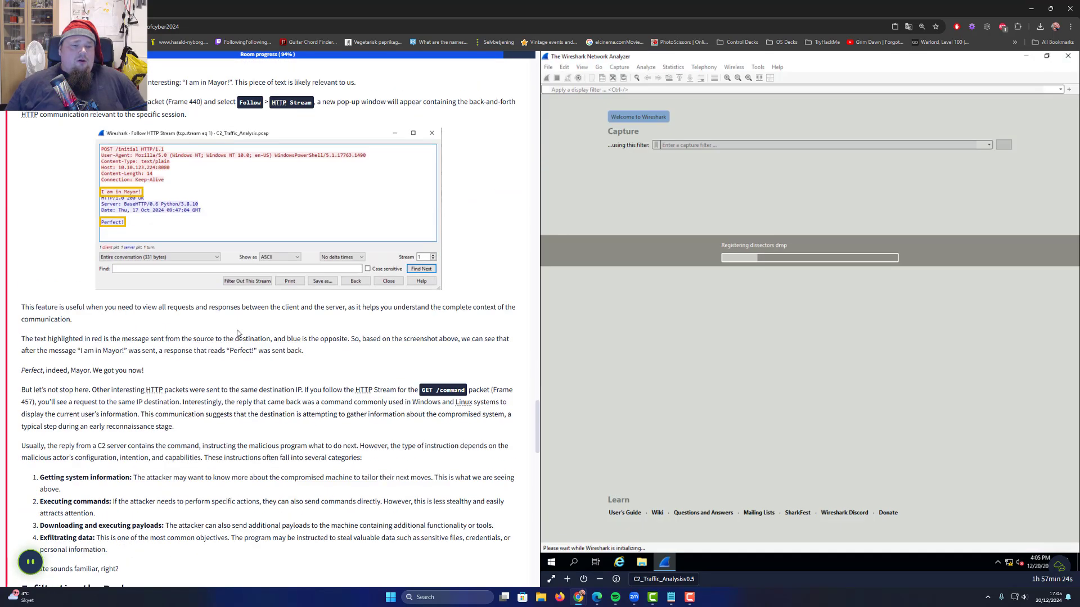
scroll(238, 333, "down", 10)
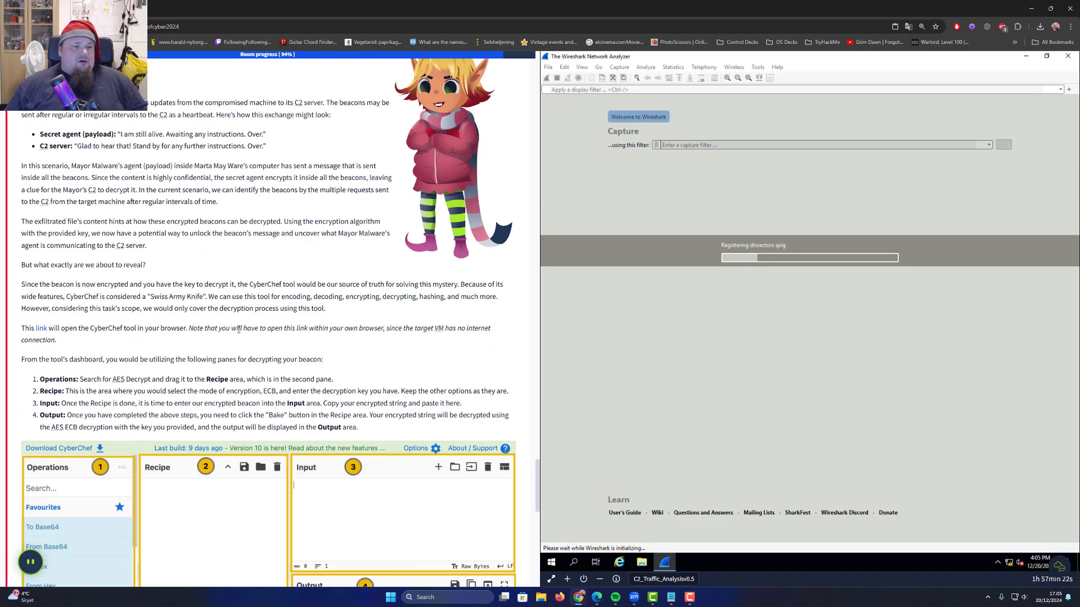
scroll(239, 329, "down", 8)
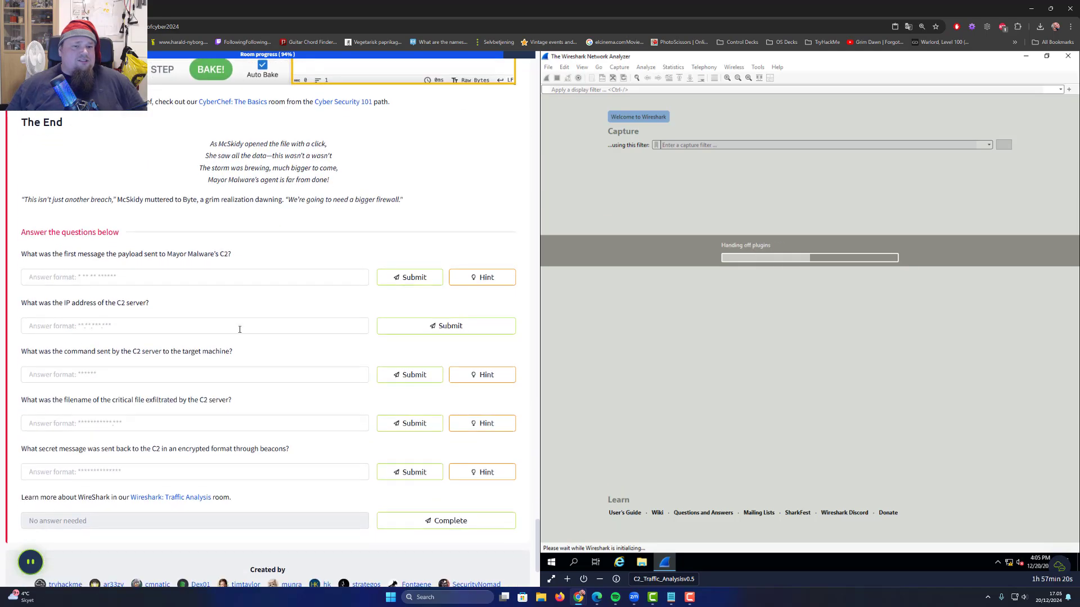
scroll(241, 331, "down", 2)
scroll(245, 336, "up", 1)
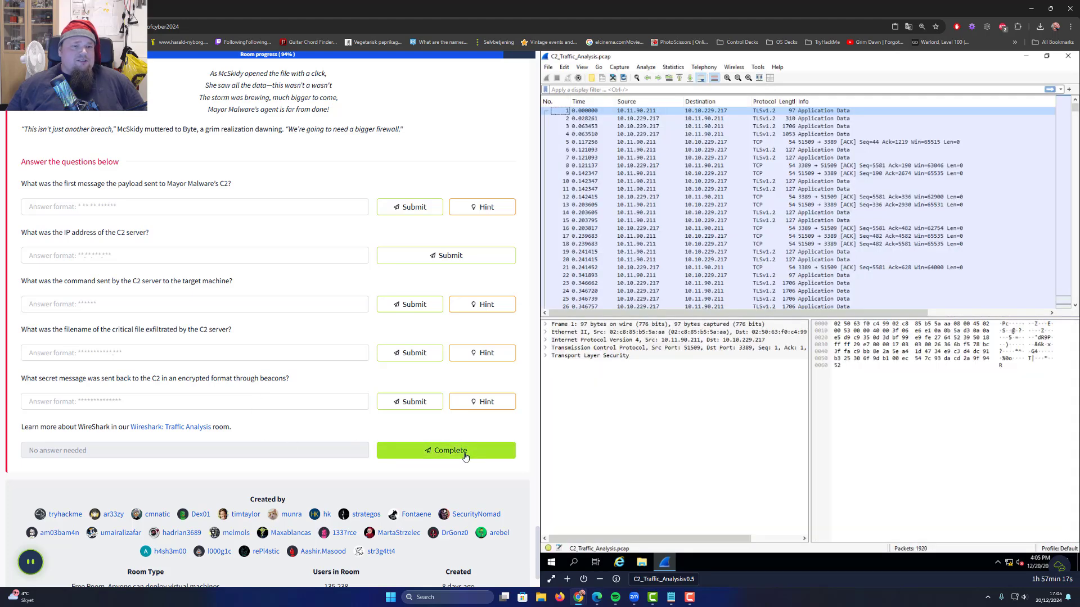
left_click(465, 455)
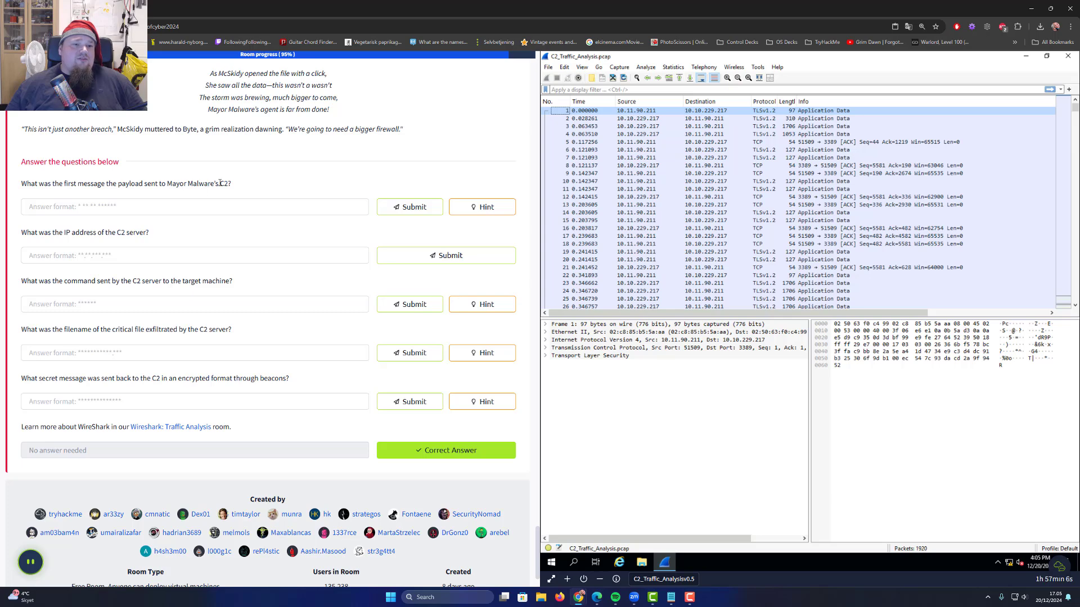
left_click_drag(219, 184, 230, 184)
left_click(332, 179)
left_click_drag(34, 234, 144, 234)
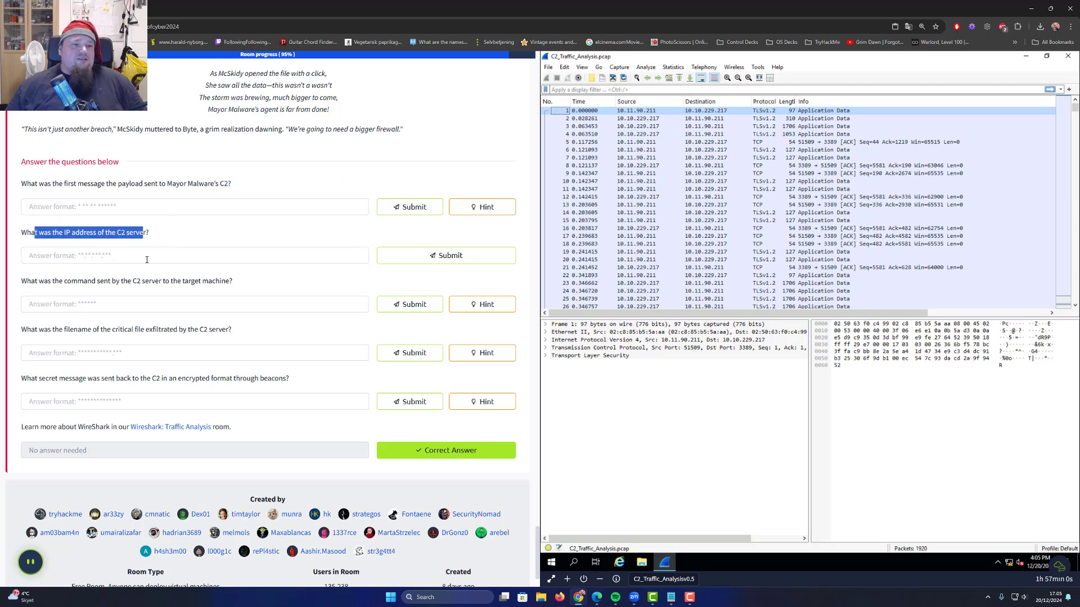
left_click_drag(39, 281, 195, 282)
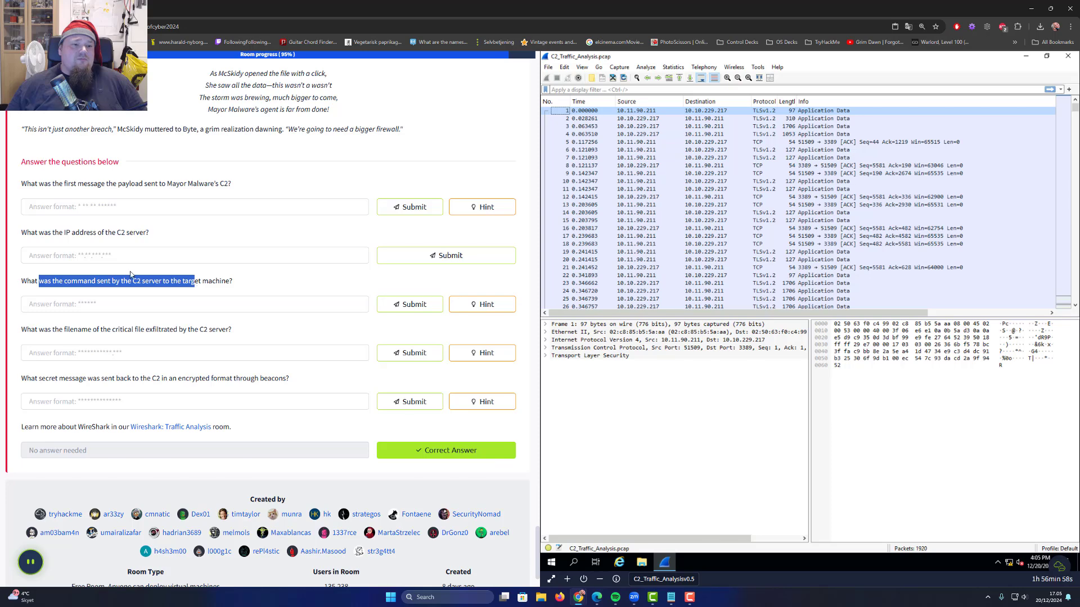
left_click(170, 293)
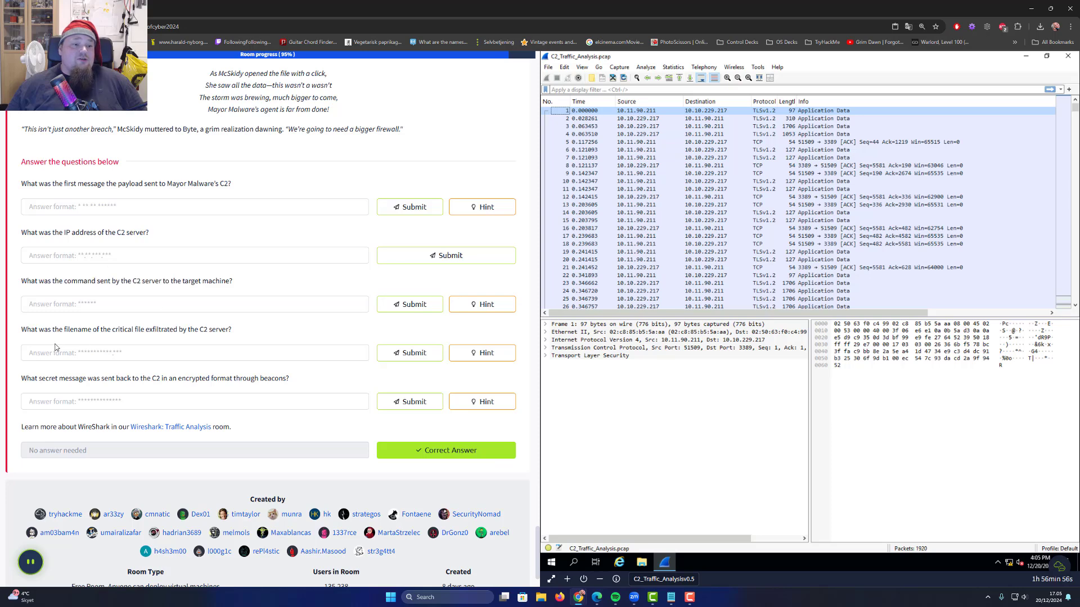
left_click_drag(37, 330, 231, 333)
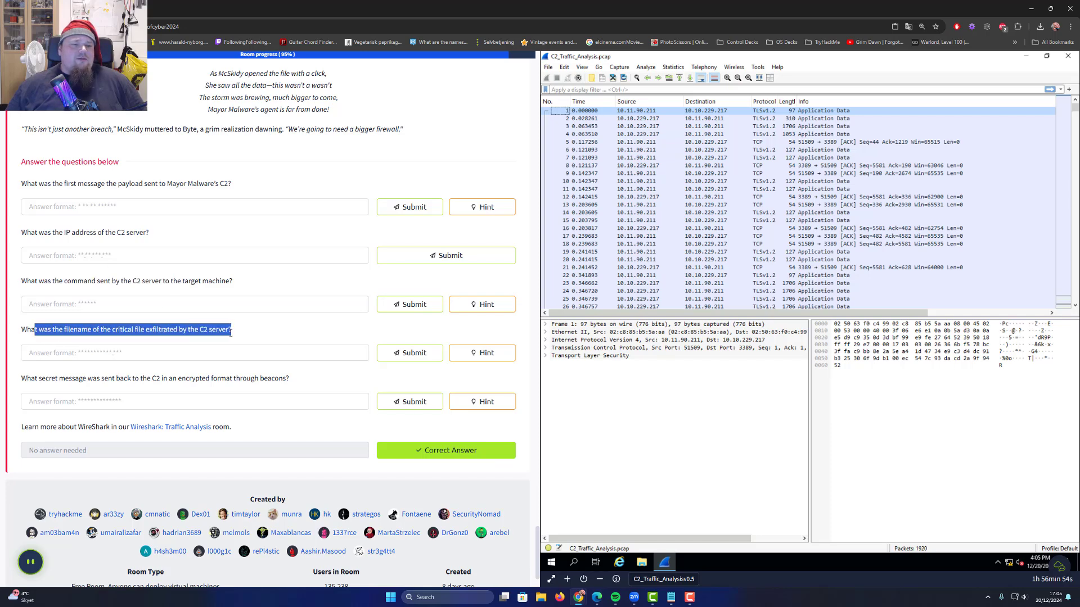
left_click(213, 332)
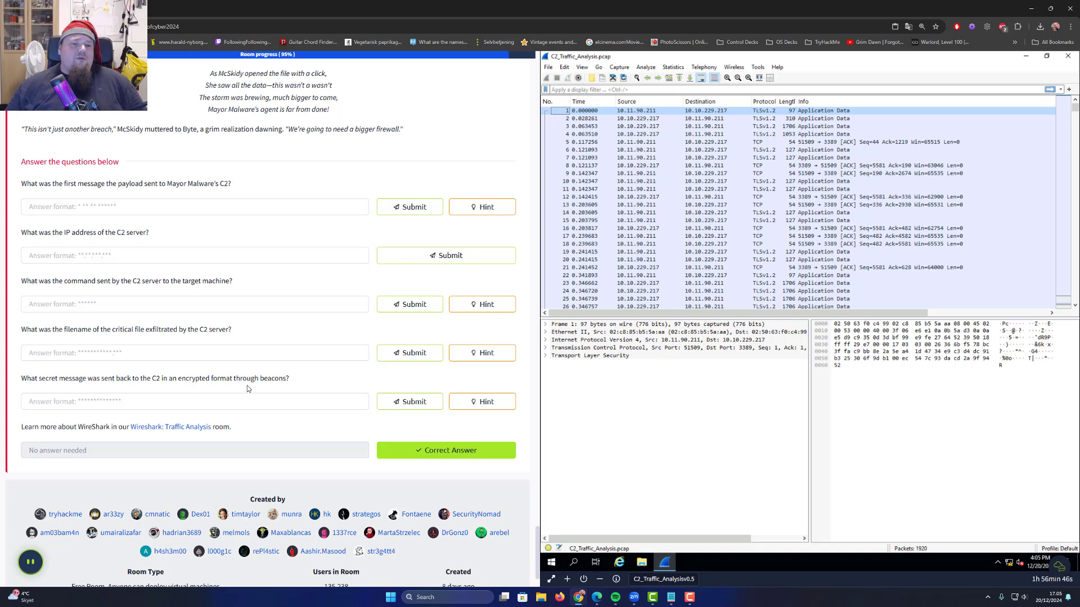
double_click(272, 380)
left_click(330, 386)
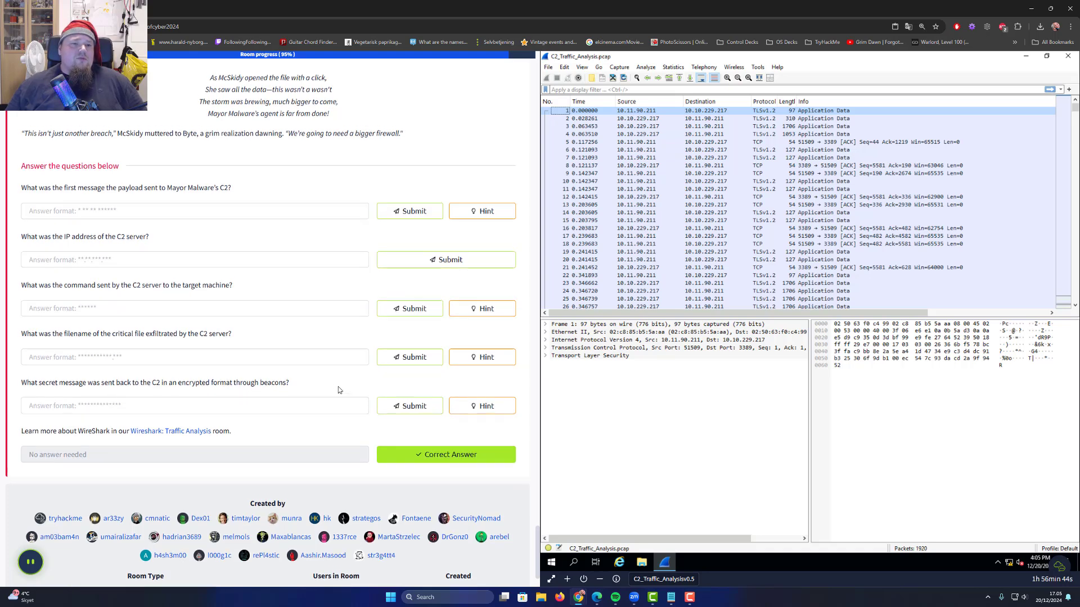
scroll(330, 388, "up", 5)
scroll(301, 393, "up", 3)
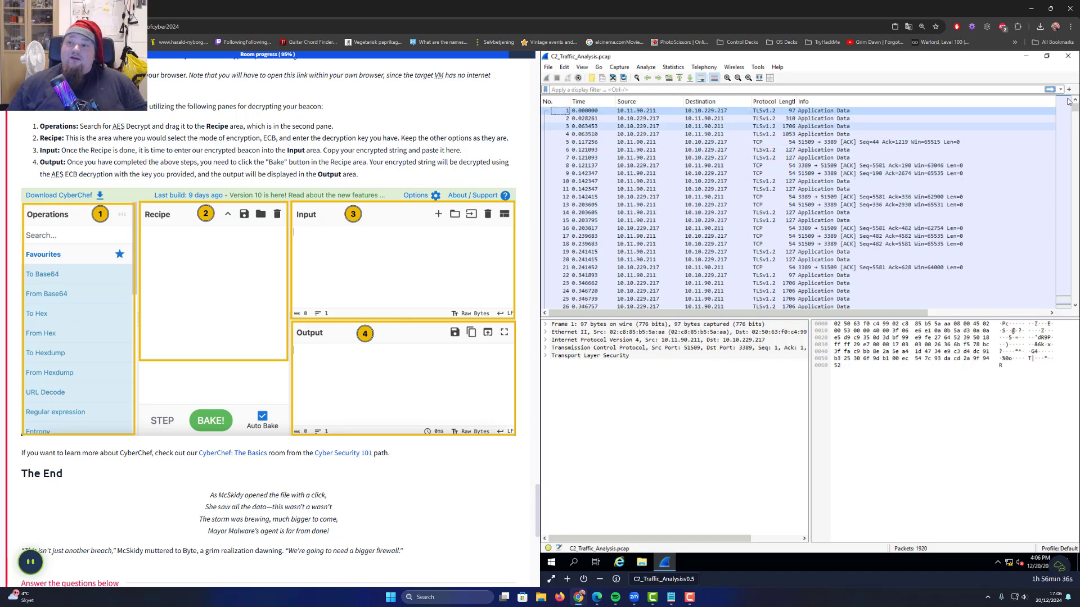
Scroll up from the end of the packet list until POST /beacon frame 1173 is visible
left_click_drag(1075, 111, 873, 304)
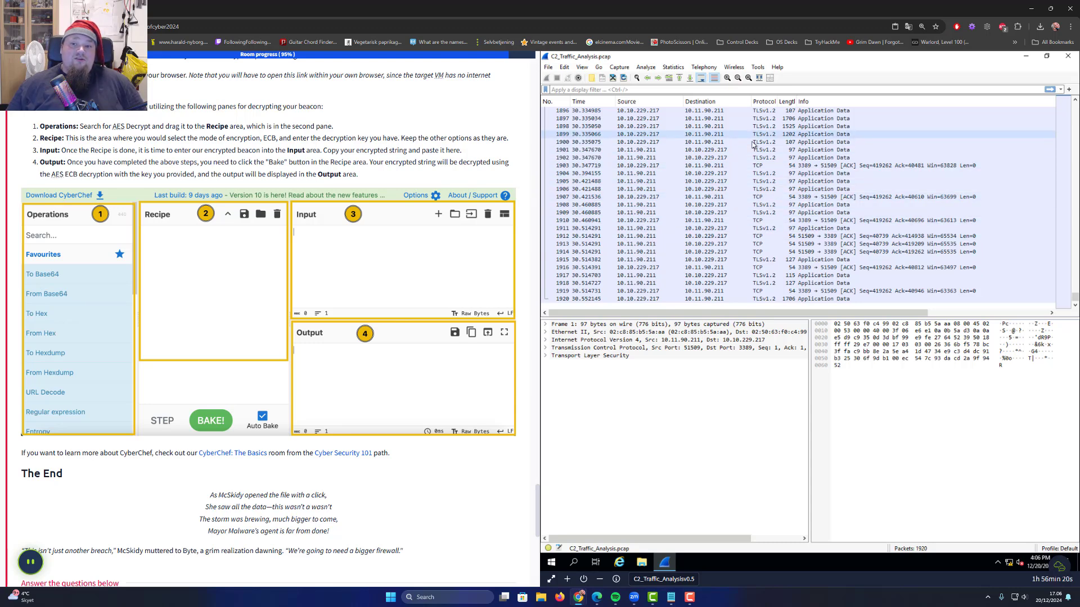
scroll(761, 167, "up", 5)
scroll(760, 167, "up", 20)
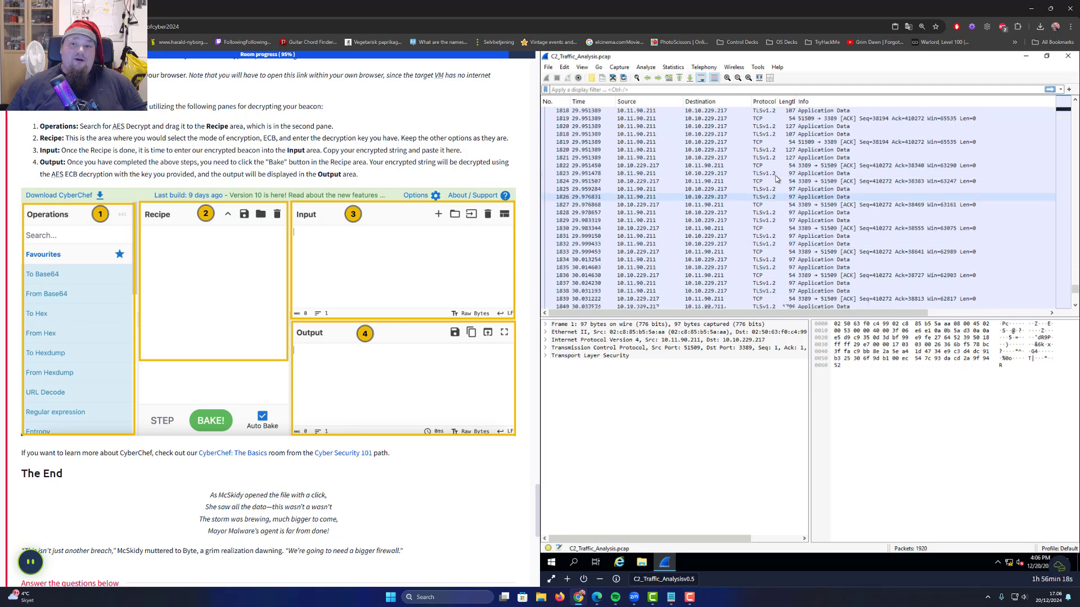
scroll(780, 184, "up", 20)
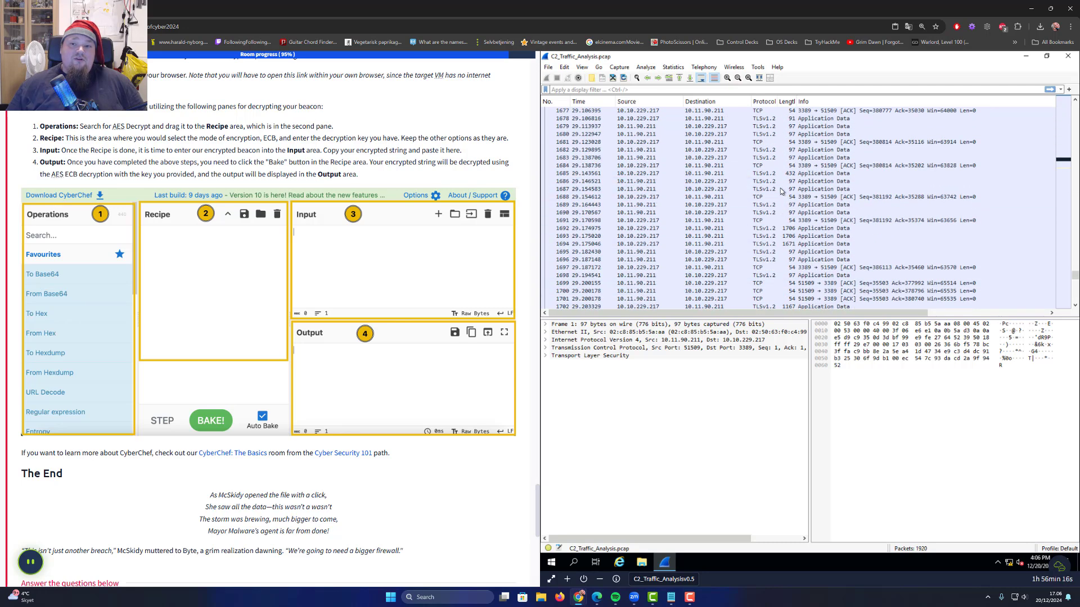
scroll(780, 191, "up", 20)
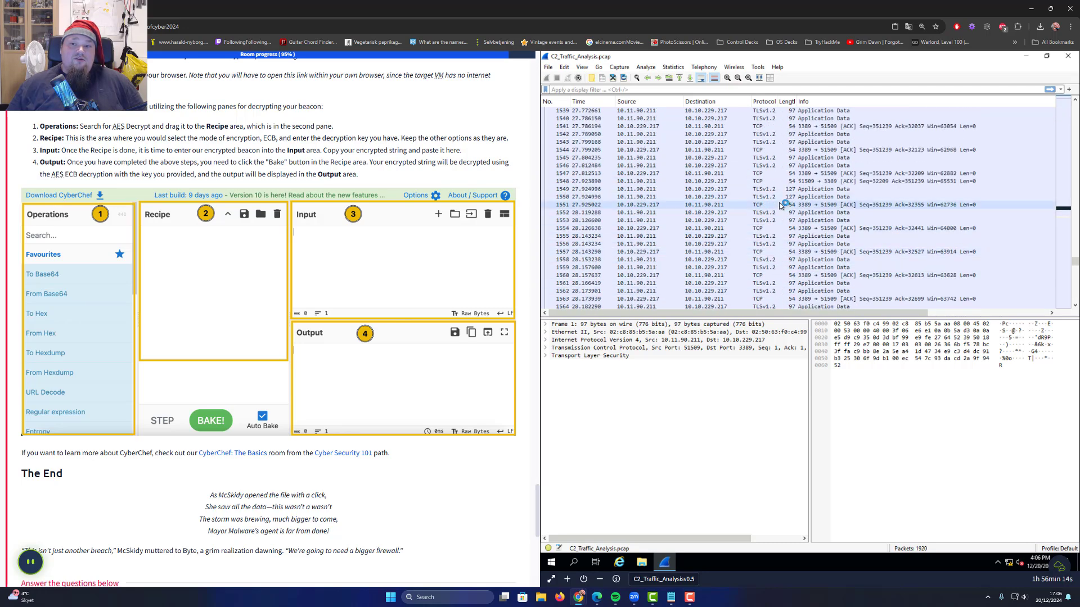
left_click_drag(1075, 259, 1075, 254)
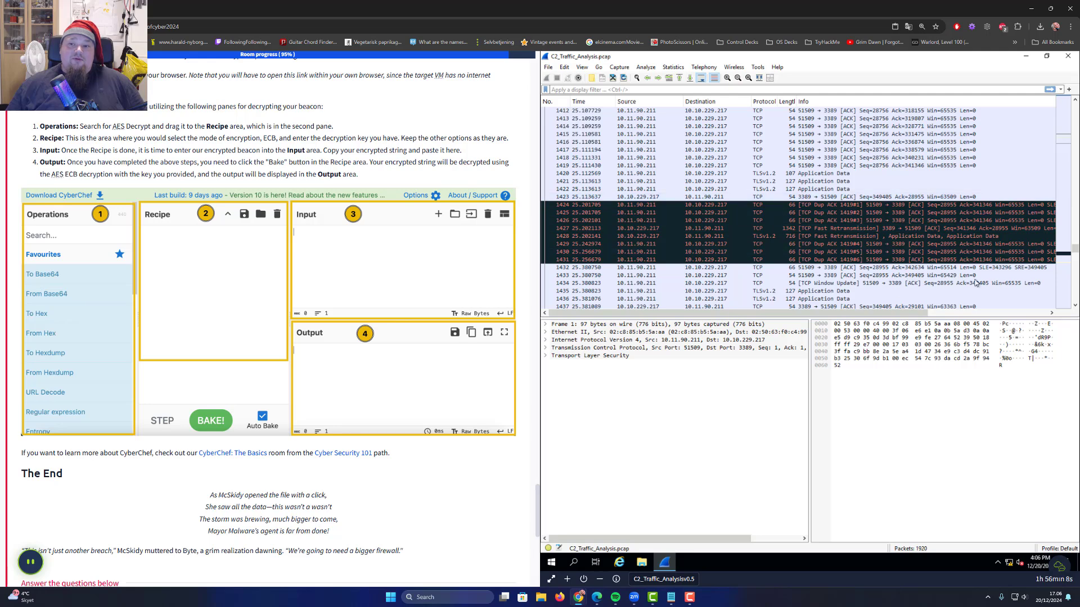
scroll(843, 247, "up", 20)
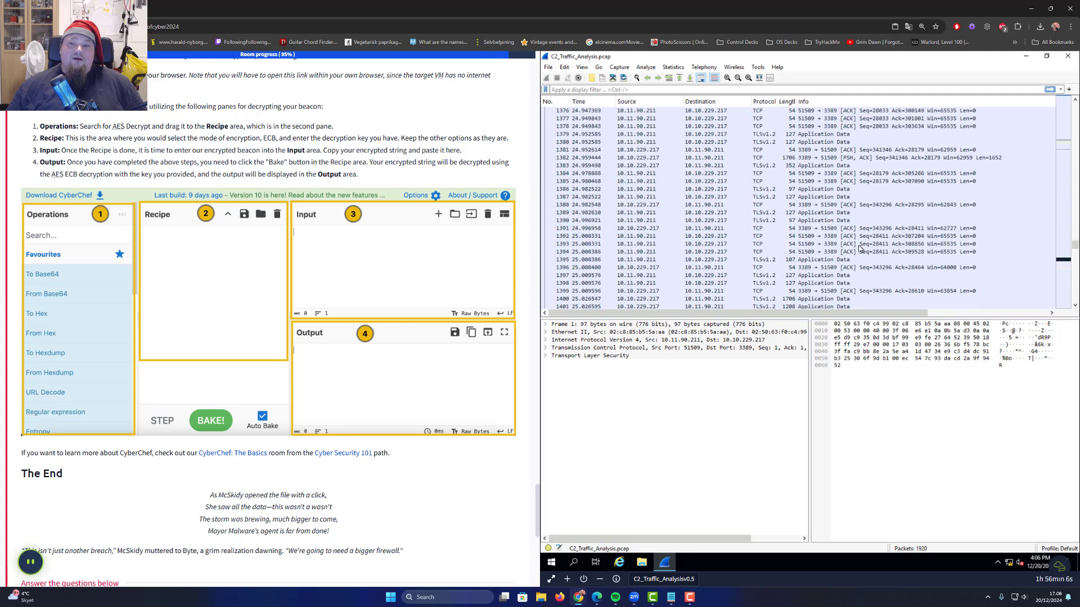
scroll(869, 252, "up", 20)
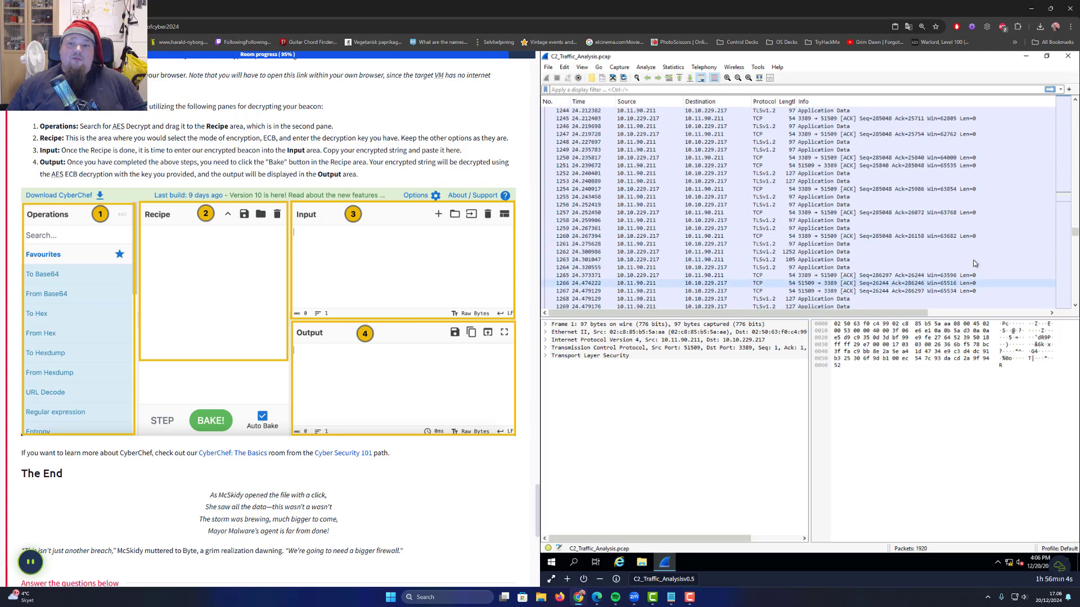
scroll(983, 259, "up", 9)
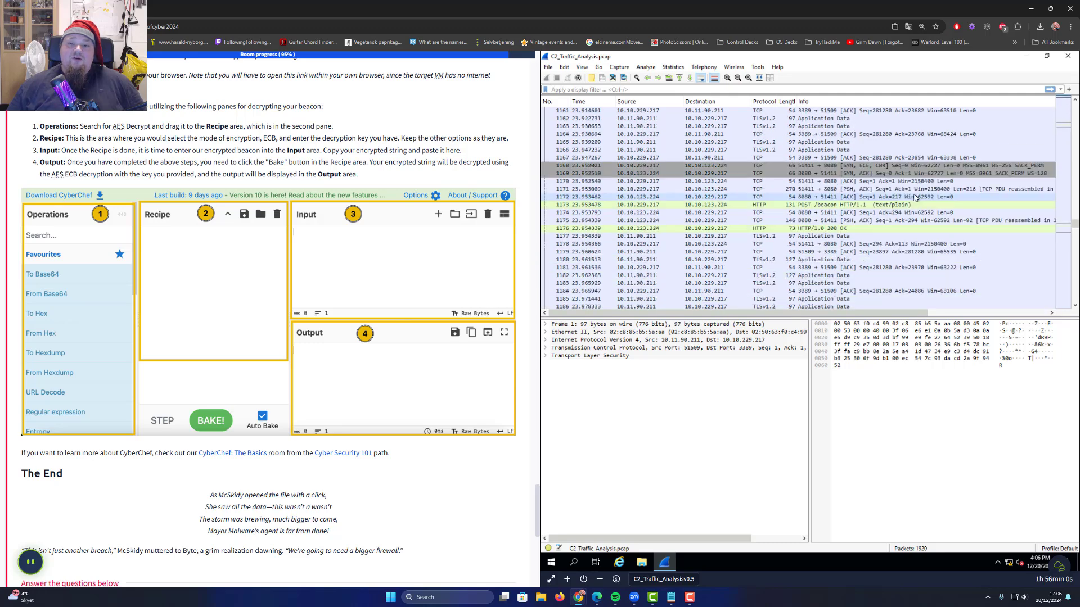
scroll(915, 197, "down", 1)
scroll(915, 197, "up", 5)
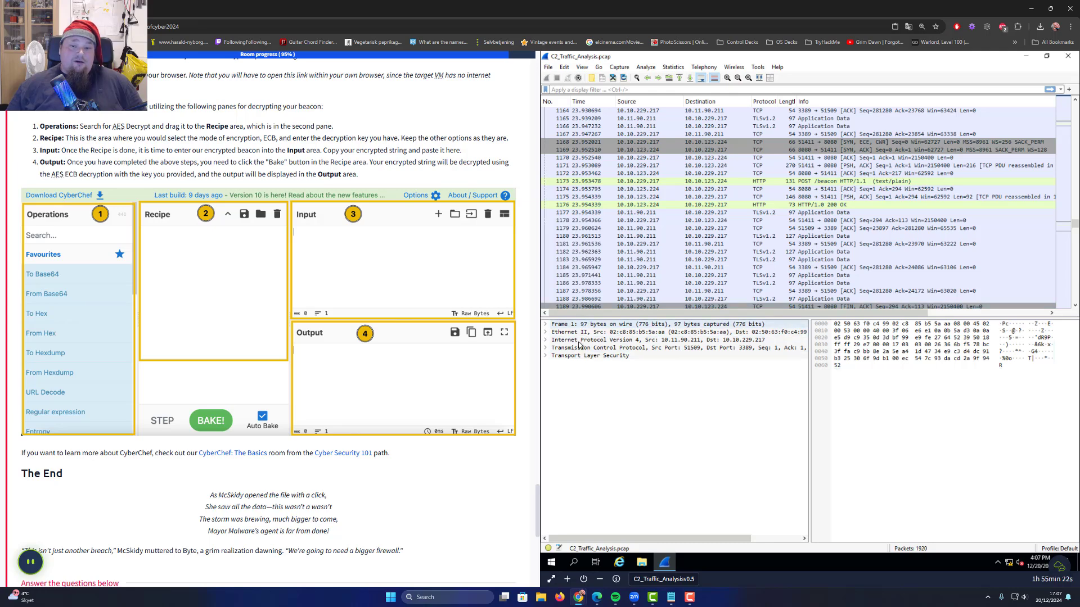
Select packet 1173 and expand its Line-based text data to read the Encrypted value
left_click(820, 183)
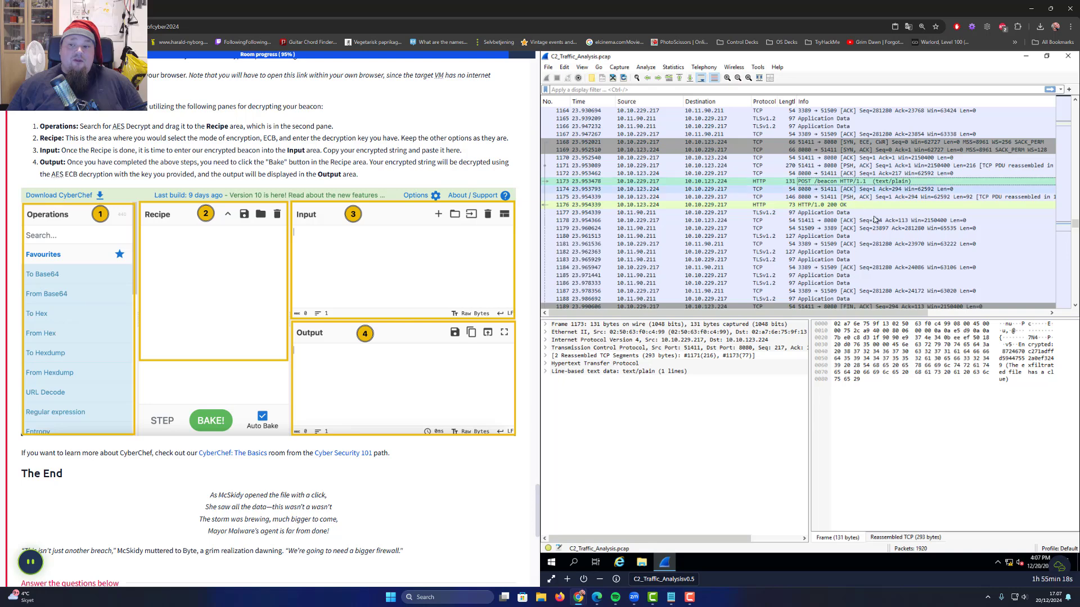
left_click(563, 373)
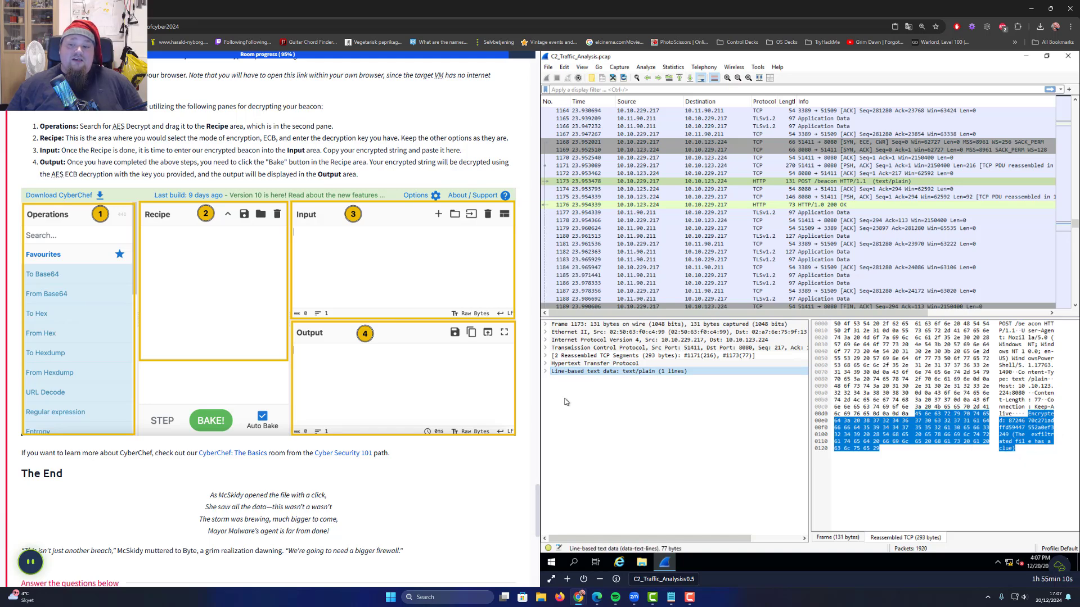
left_click(546, 372)
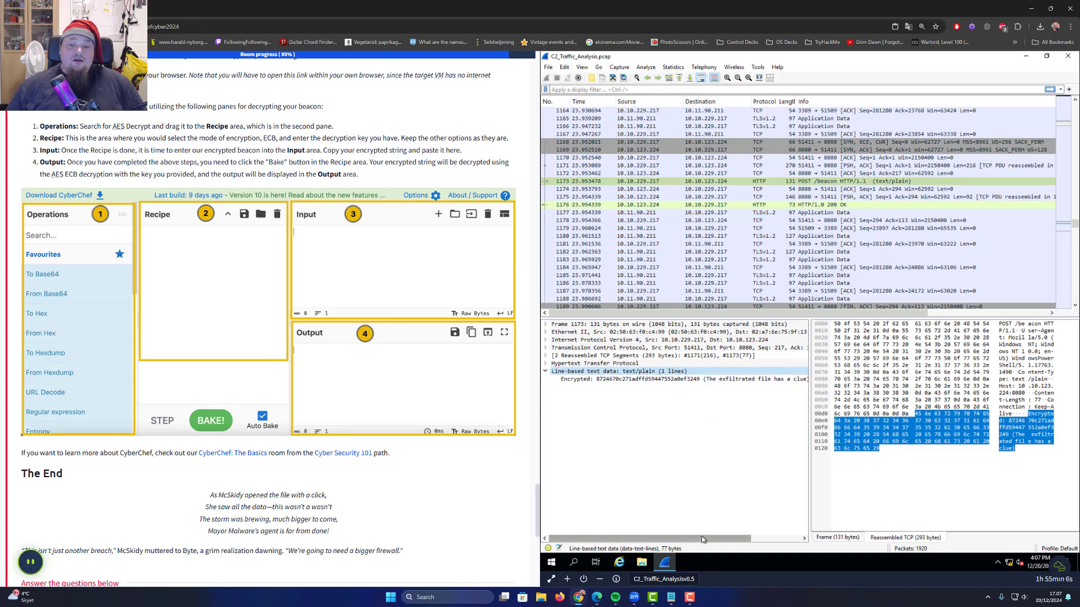
left_click_drag(701, 537, 669, 509)
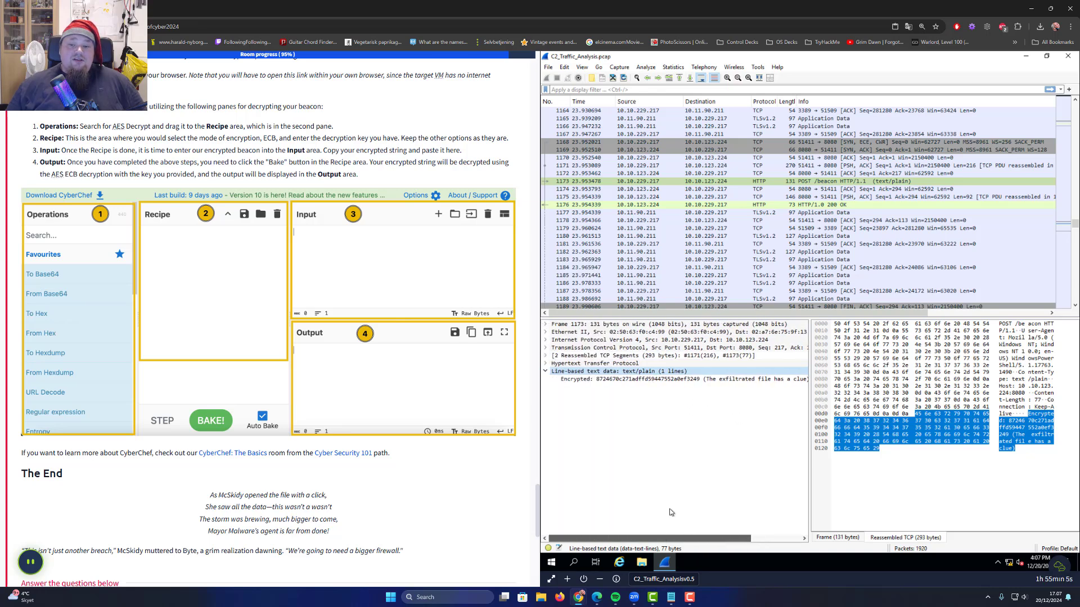
left_click(692, 382)
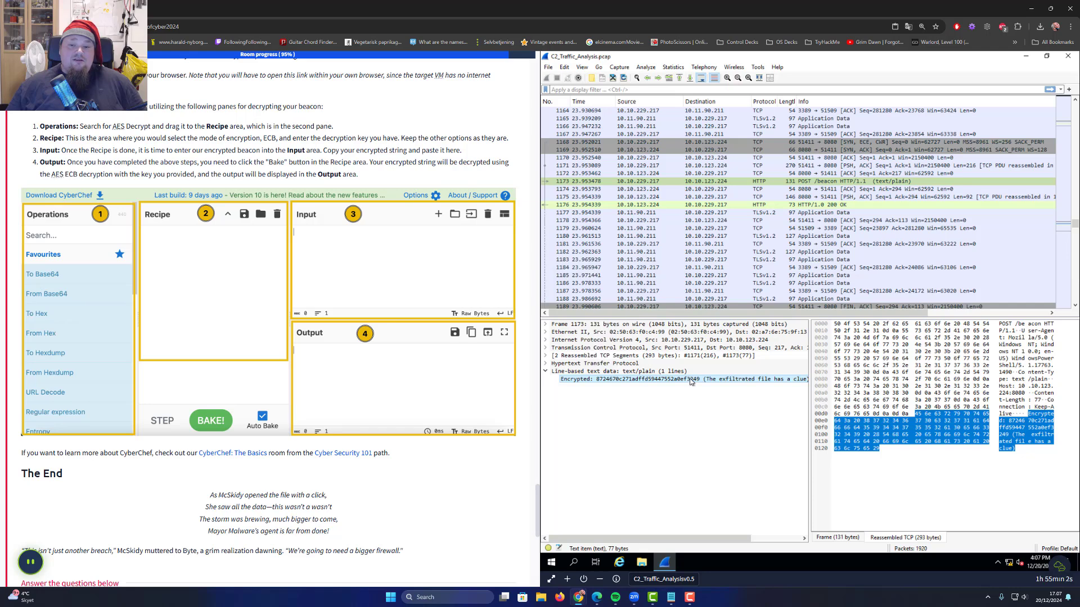
mouse_move(691, 540)
left_mouse_down()
mouse_move(708, 541)
mouse_move(681, 544)
left_mouse_up()
left_click_drag(661, 537, 599, 539)
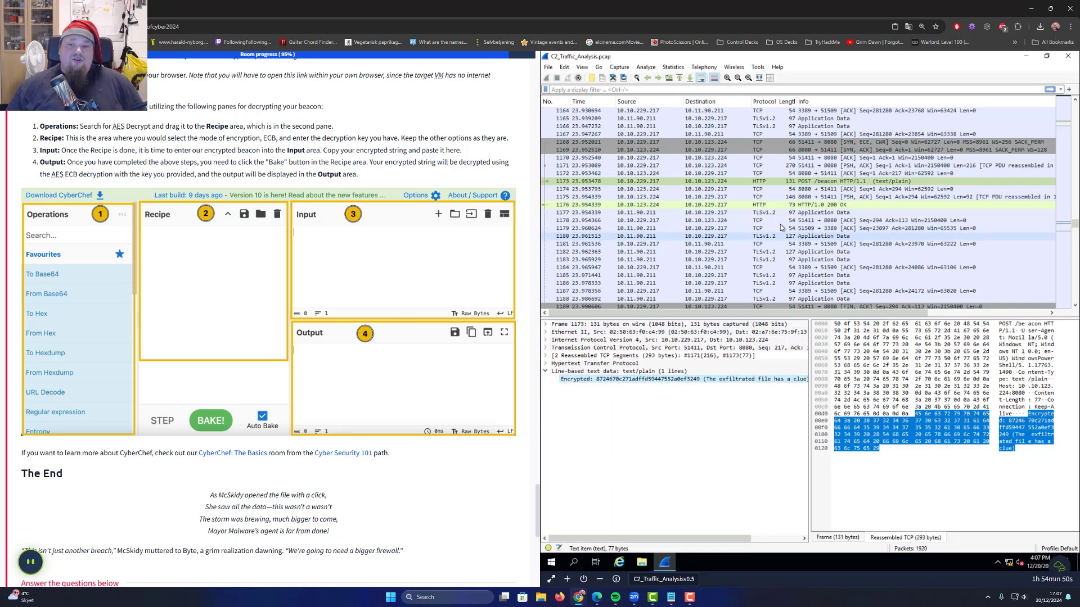
Collapse the text data and expand the packet's Hypertext Transfer Protocol headers
left_click(784, 181)
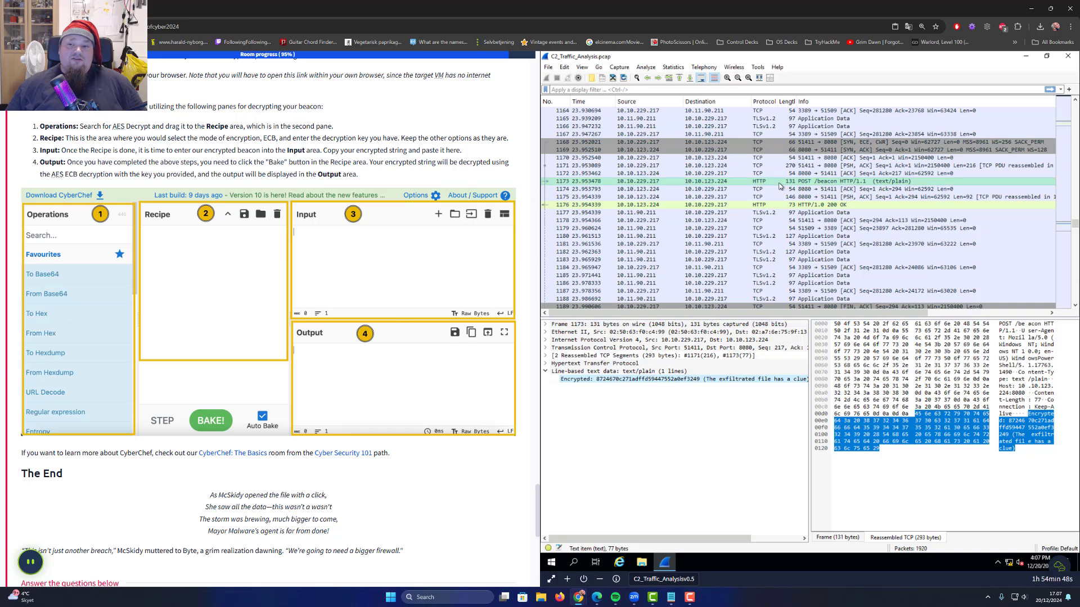
left_click(545, 371)
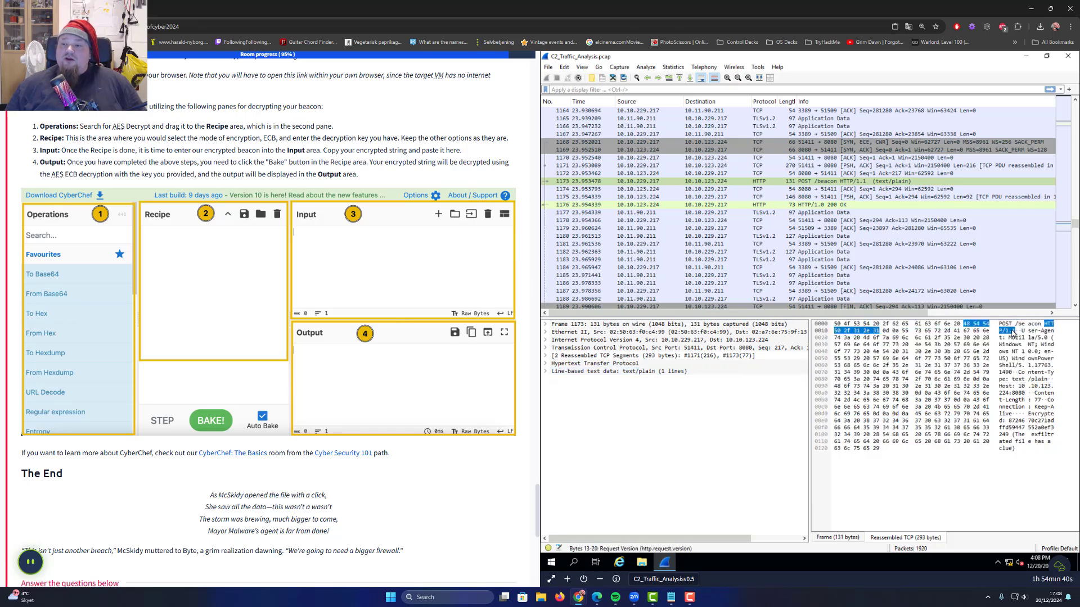
left_click(1050, 326)
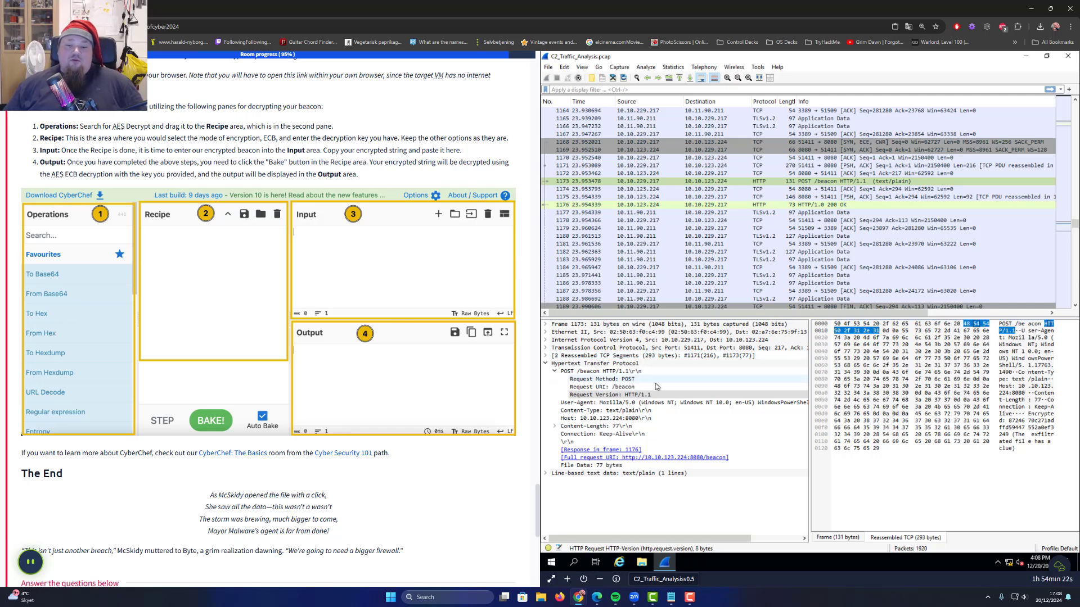
Check the Request URI /beacon and POST method fields, then widen the details pane
left_click(625, 388)
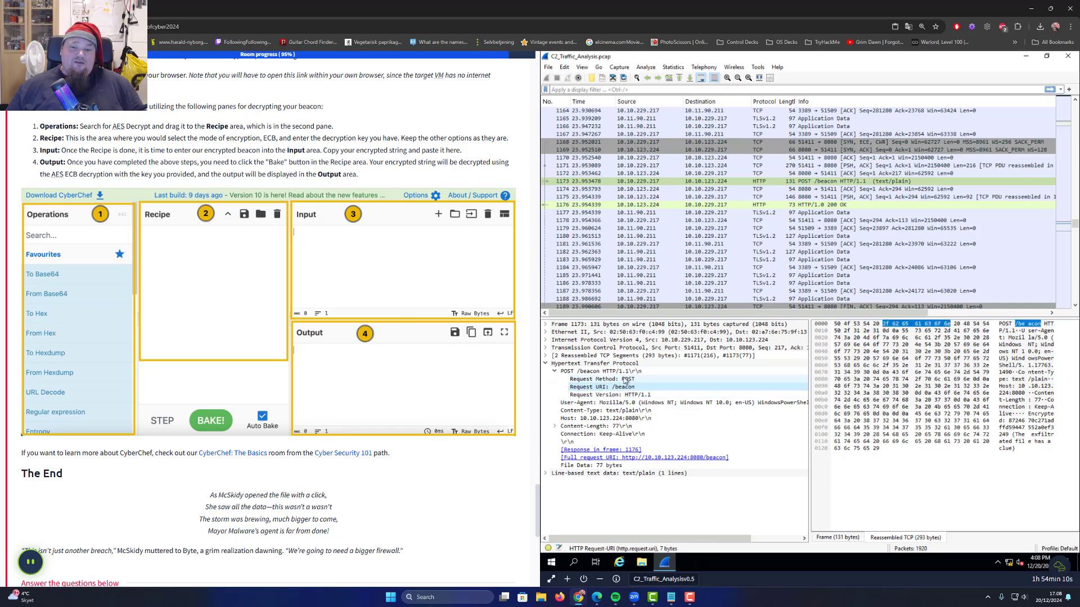
left_click(622, 379)
left_click(600, 388)
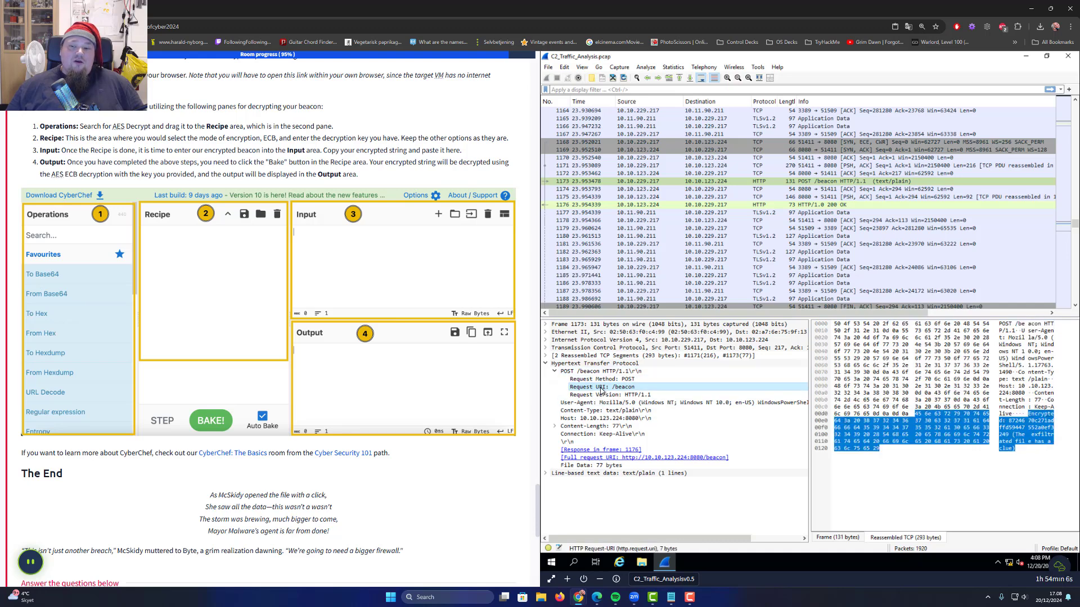
left_click(618, 380)
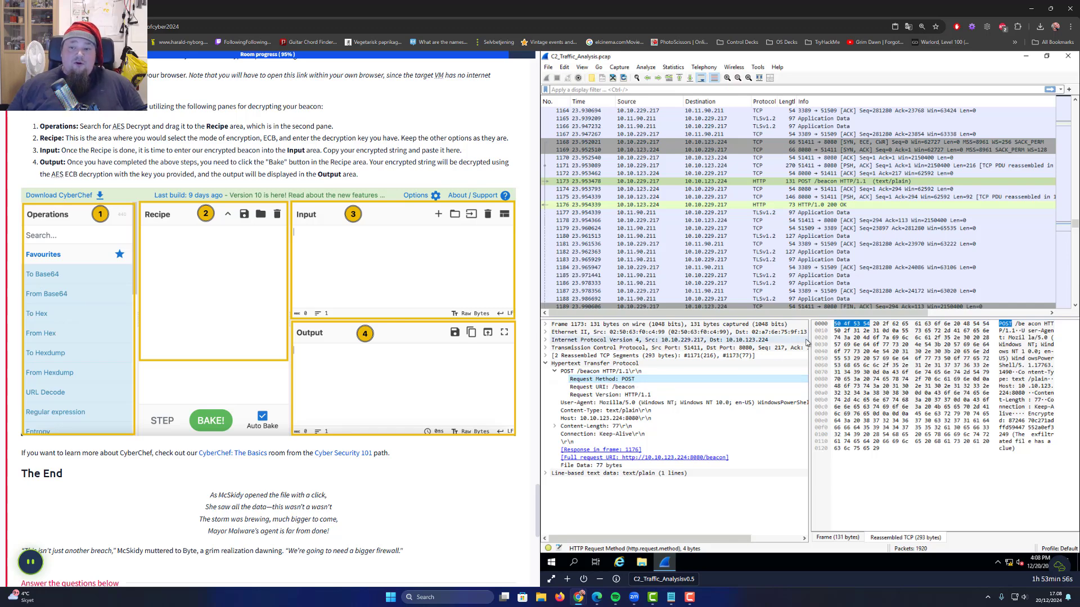
left_click_drag(811, 344, 1052, 366)
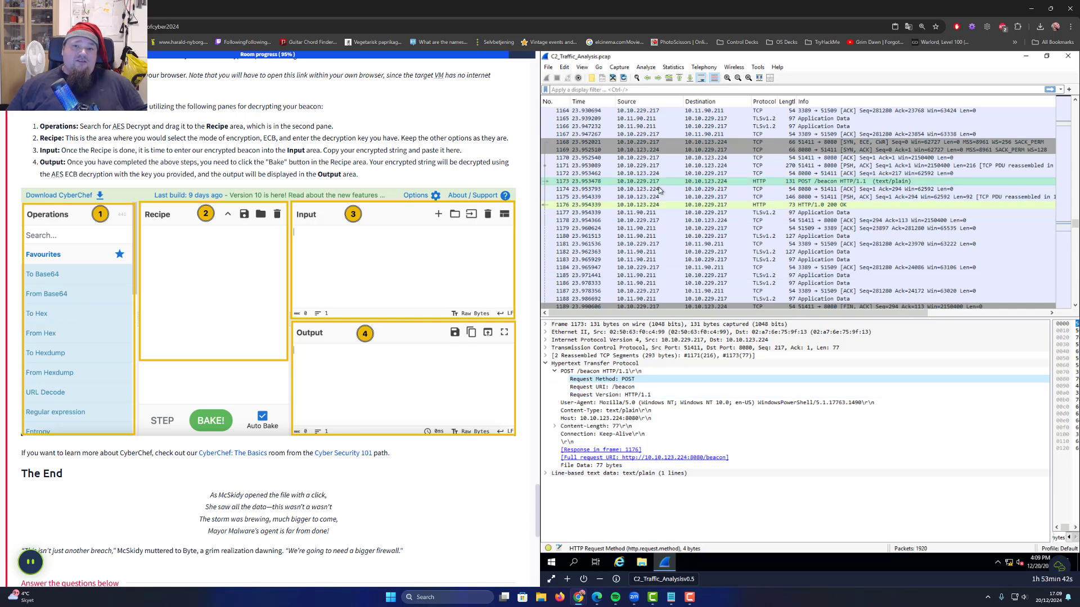
Select packet 1170 and browse the File and Tools menus
left_click(787, 158)
scroll(920, 170, "up", 20)
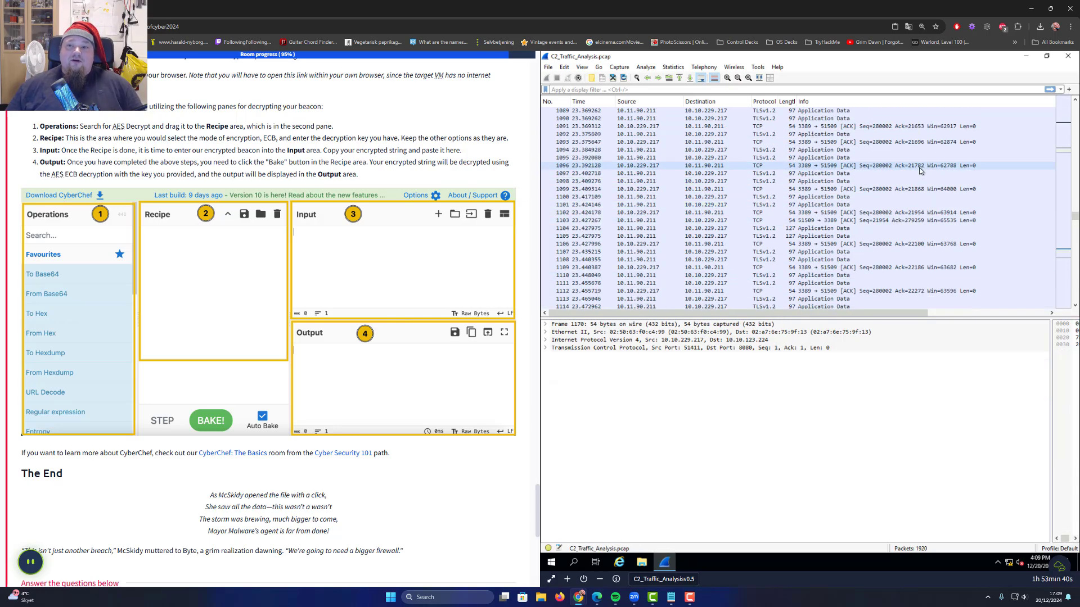
scroll(917, 169, "up", 20)
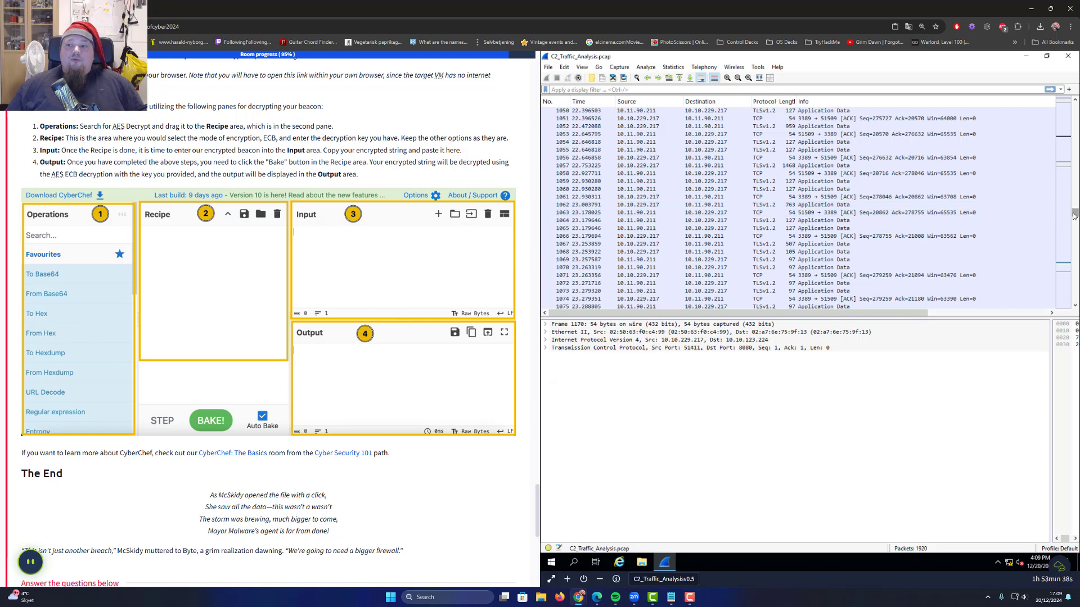
scroll(1076, 137, "up", 20)
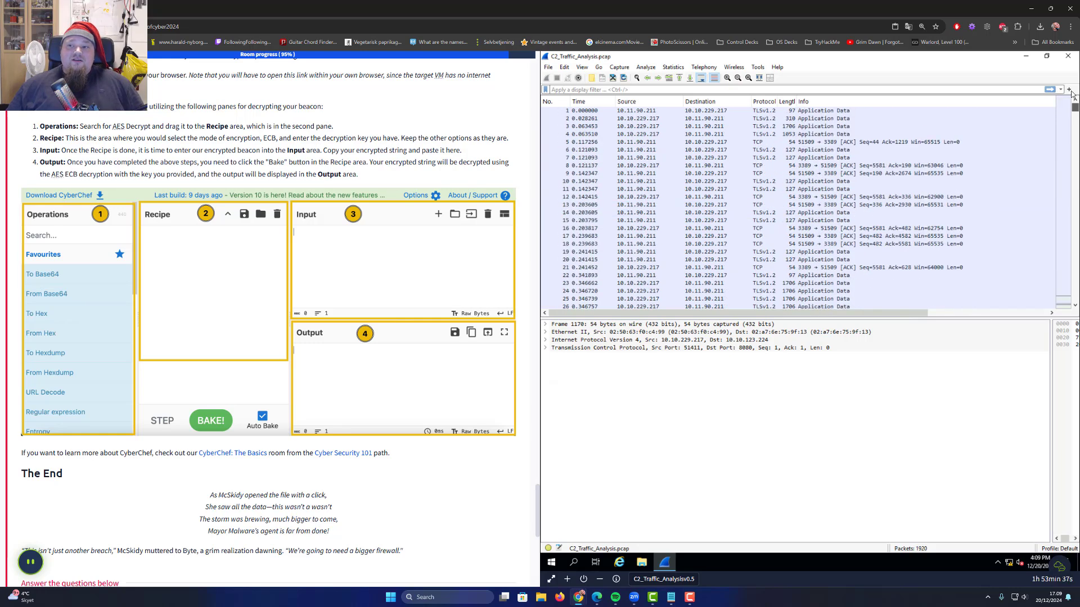
left_click(548, 68)
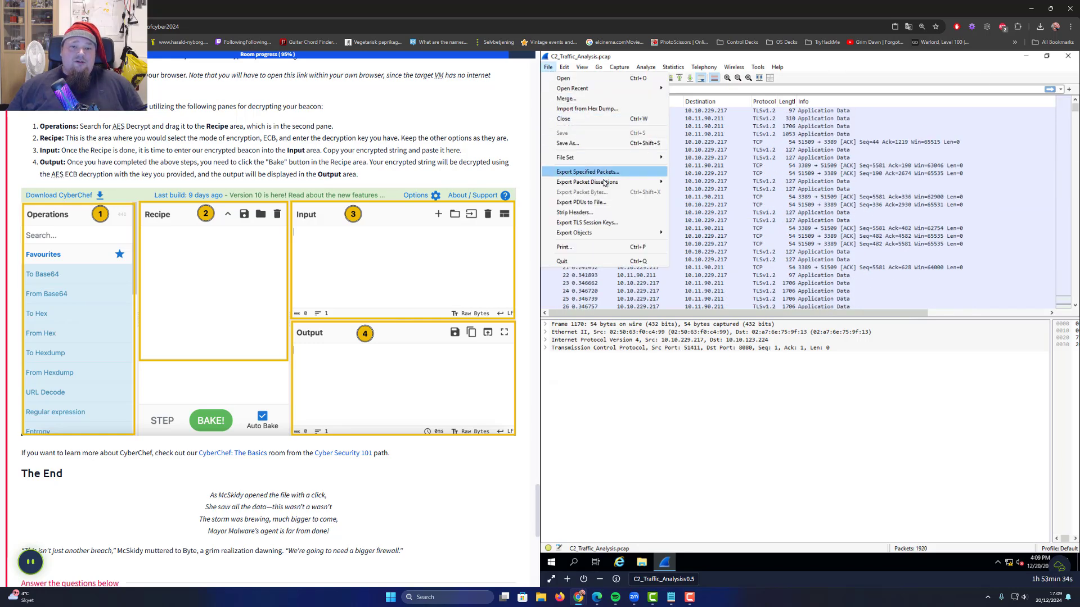
mouse_move(607, 183)
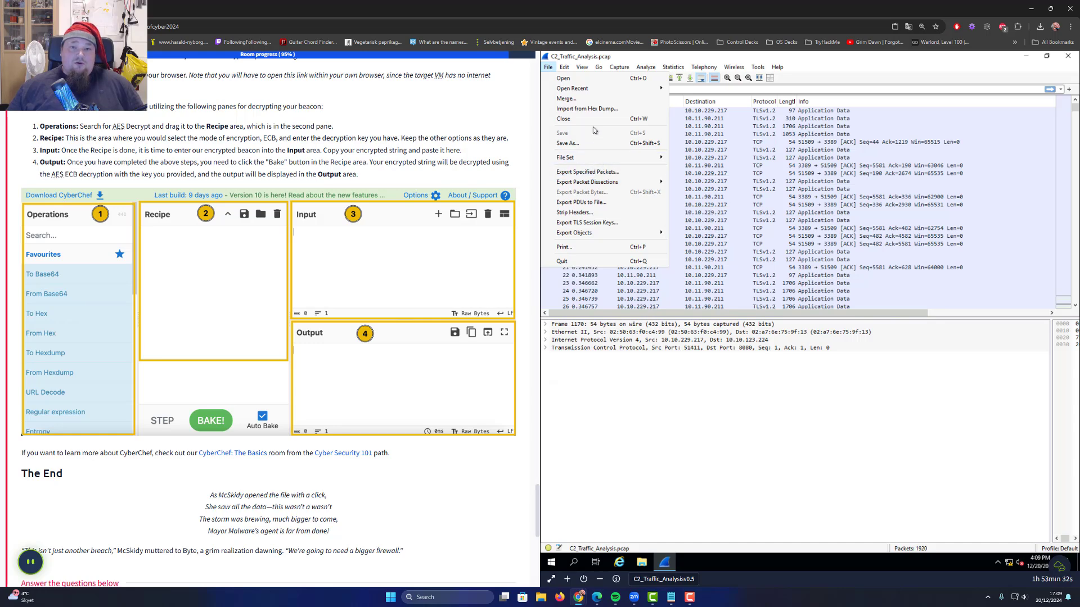
left_click(765, 68)
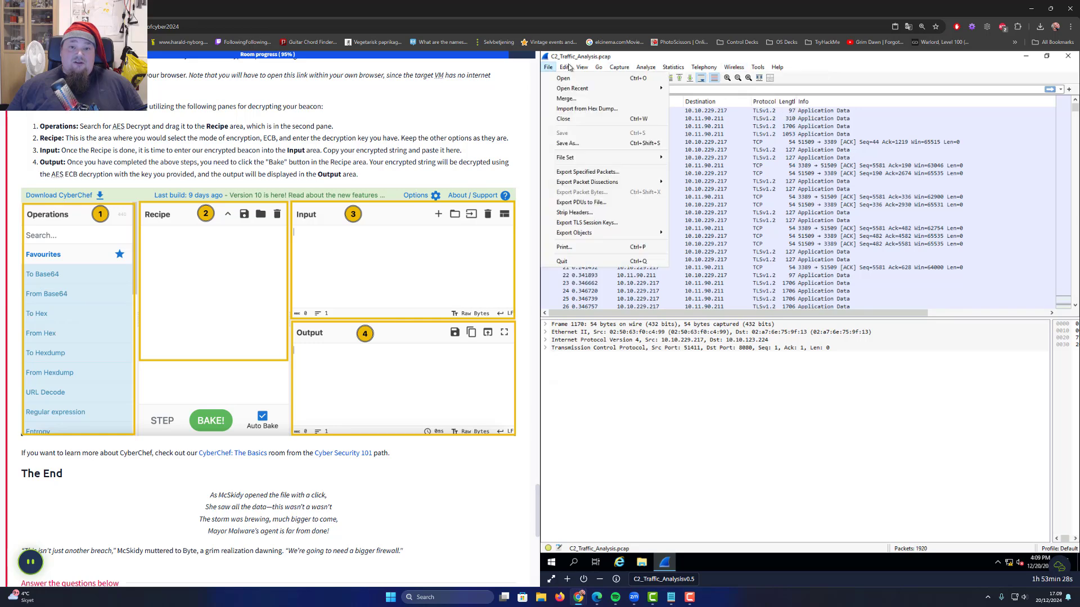
mouse_move(582, 67)
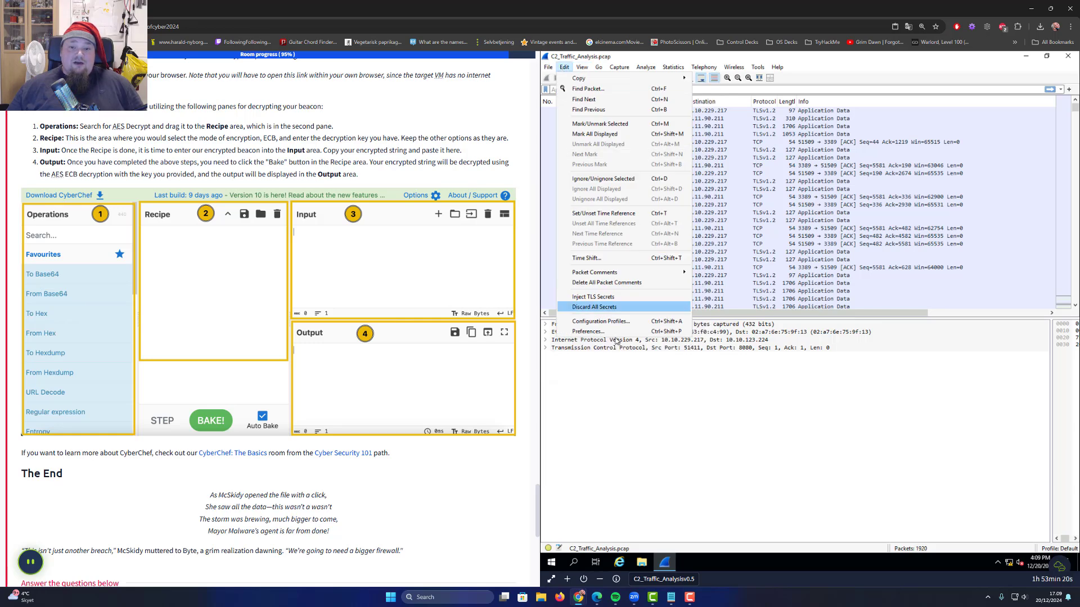
Set the main window font to Consolas 14 in Preferences and apply it
left_click(596, 332)
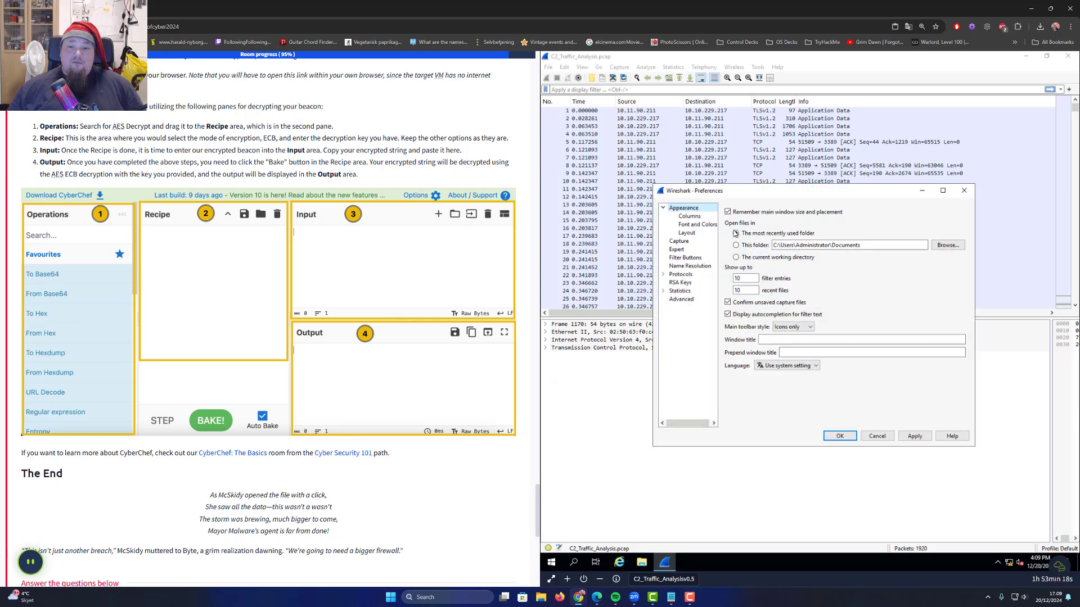
left_click(693, 225)
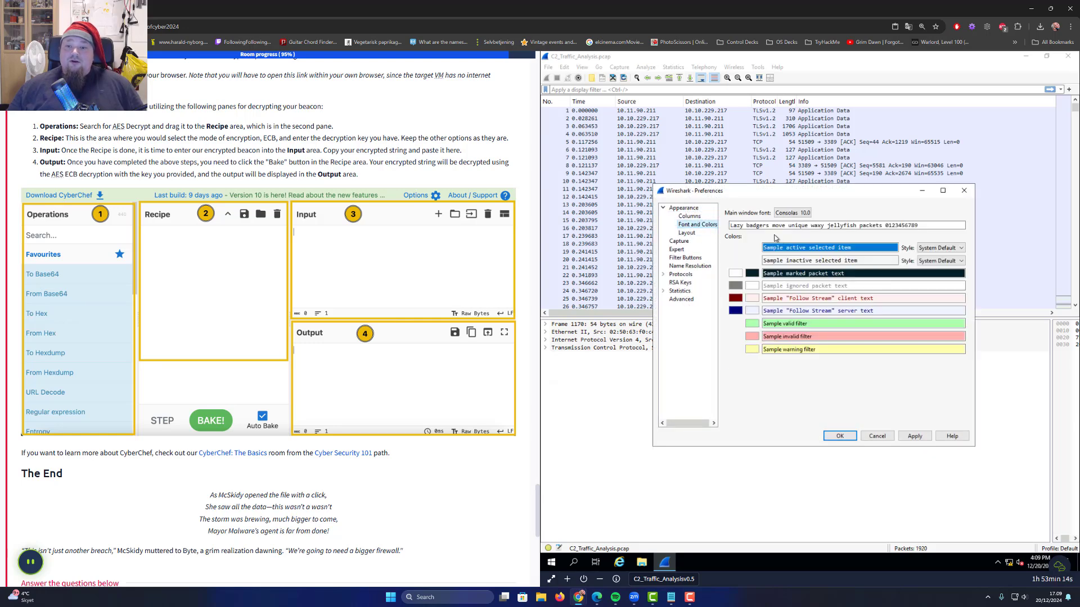
left_click(804, 213)
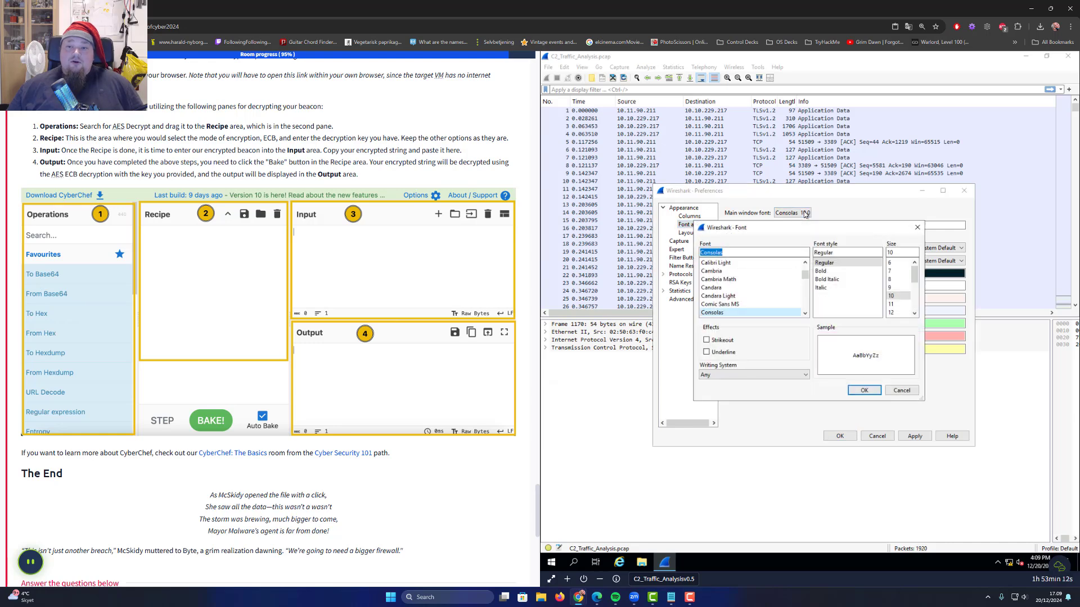
scroll(897, 286, "down", 2)
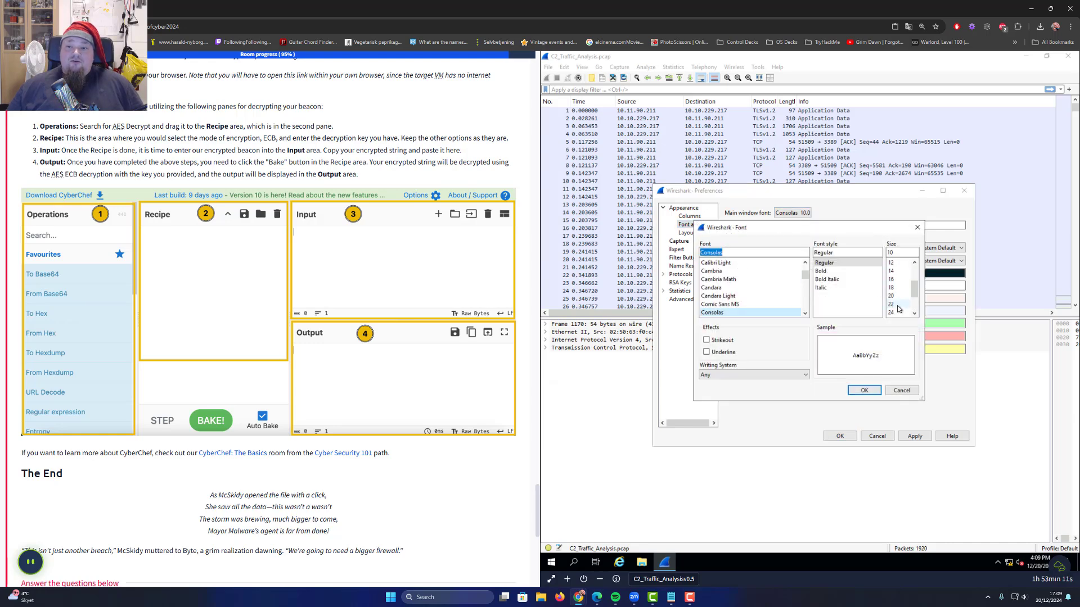
left_click(894, 271)
left_click(864, 390)
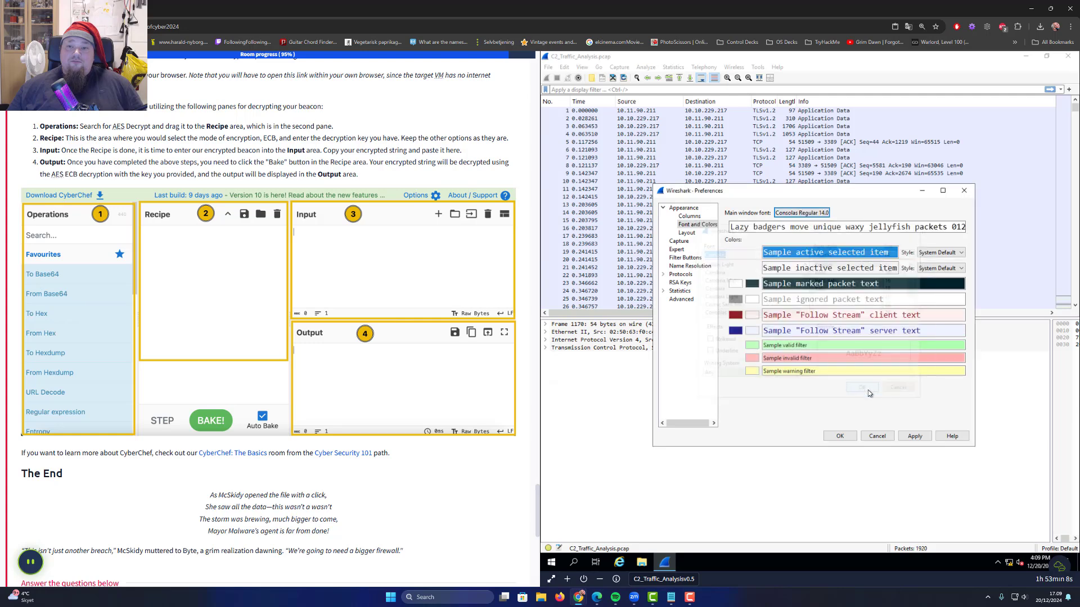
left_click(914, 436)
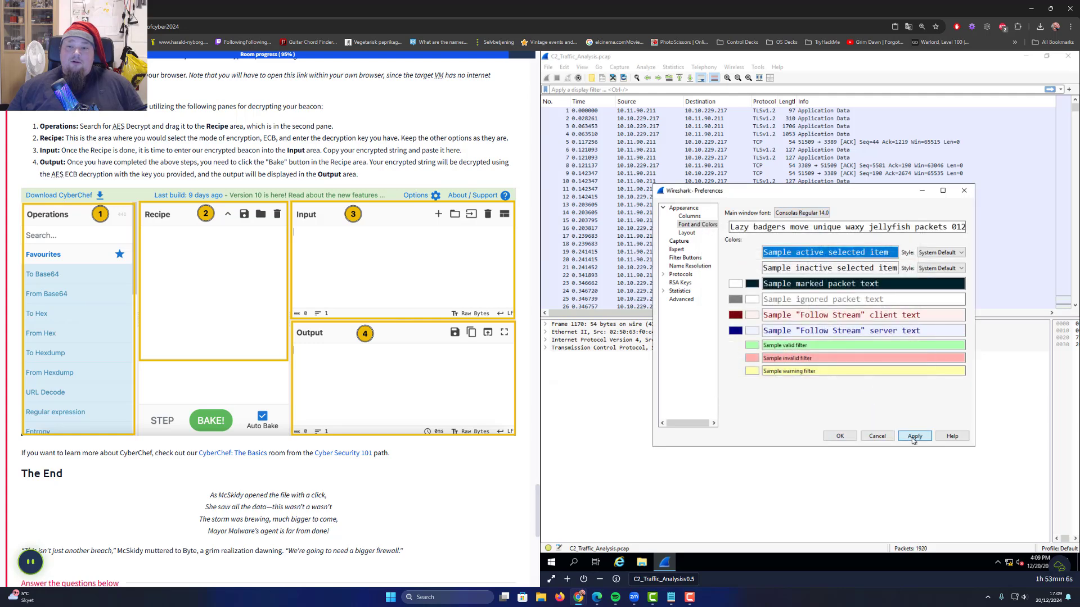
left_click(840, 436)
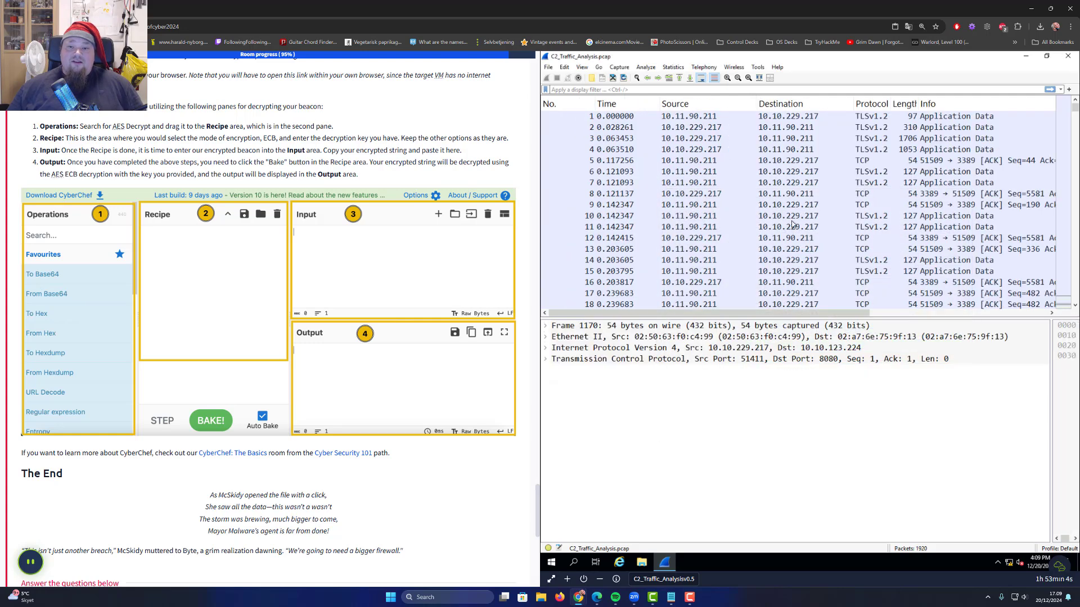
Scroll the packet list sideways and select packet 5
left_click_drag(842, 313, 1061, 314)
left_click_drag(939, 314, 706, 314)
left_click(864, 161)
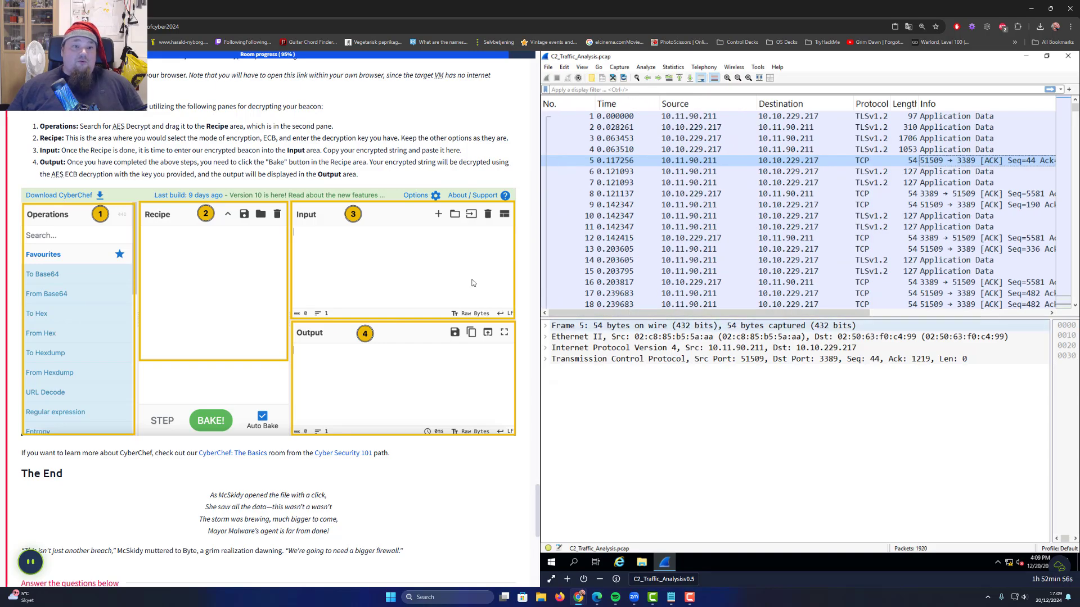
Scroll the tutorial back up to the Diving Deeper section
scroll(368, 298, "up", 15)
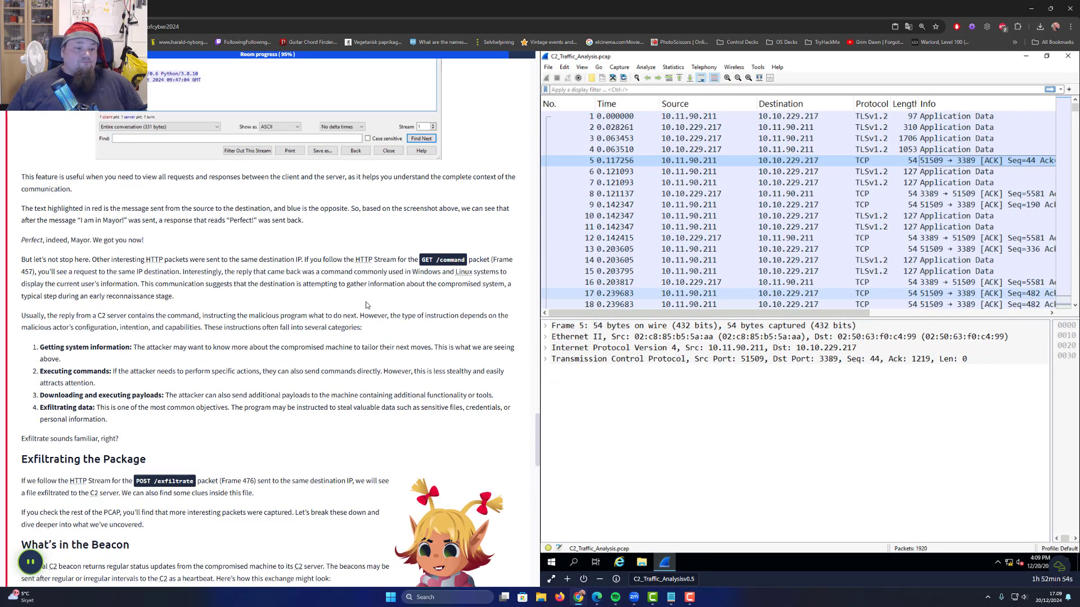
scroll(362, 306, "down", 15)
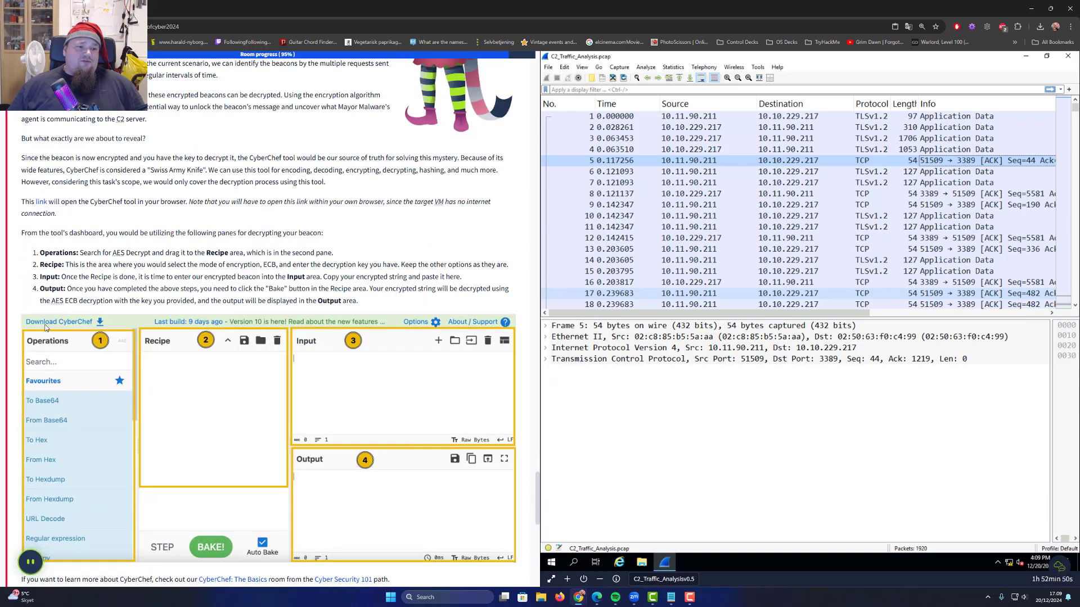
scroll(125, 340, "down", 1)
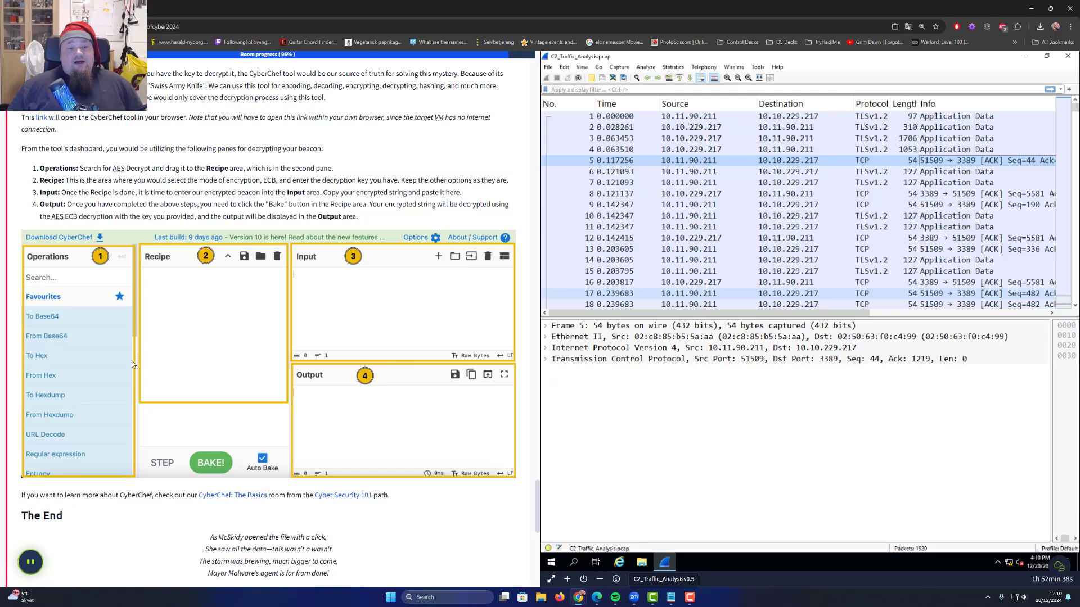
scroll(172, 333, "up", 15)
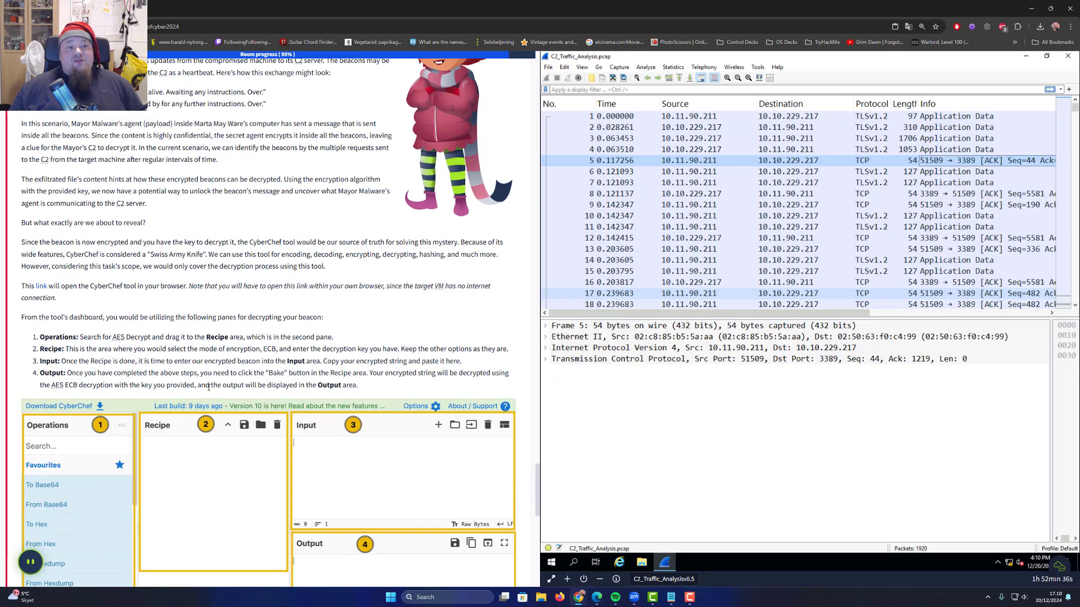
scroll(326, 422, "up", 15)
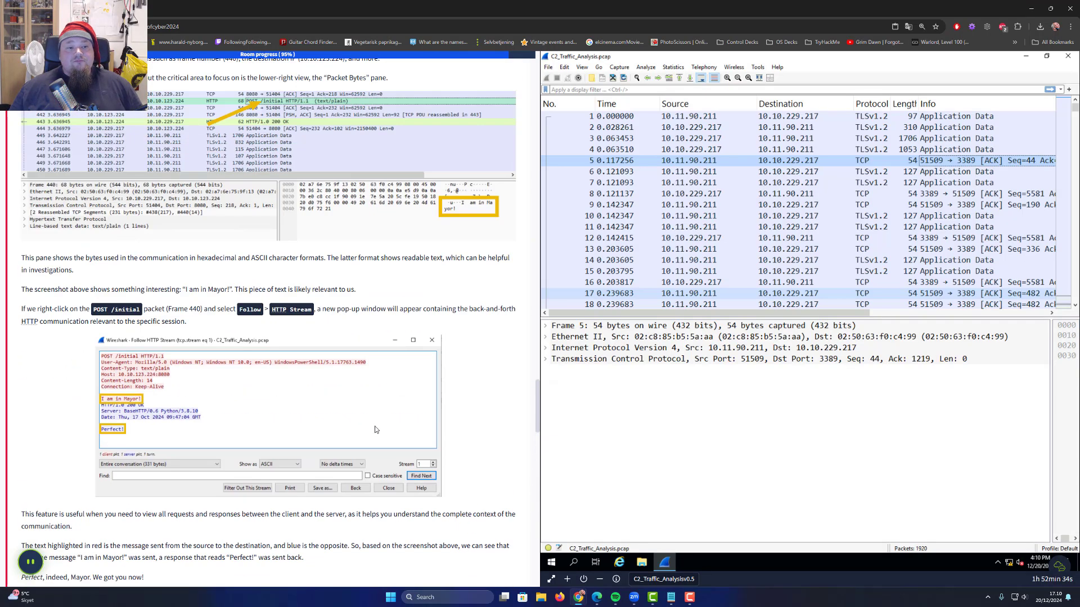
scroll(377, 427, "up", 15)
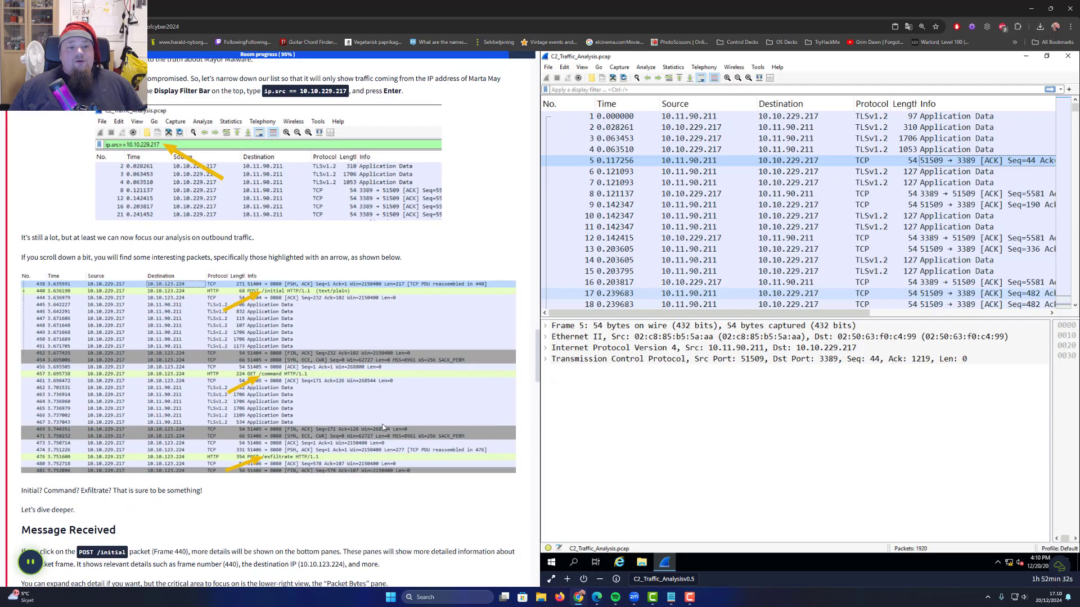
scroll(392, 430, "up", 3)
scroll(393, 427, "down", 6)
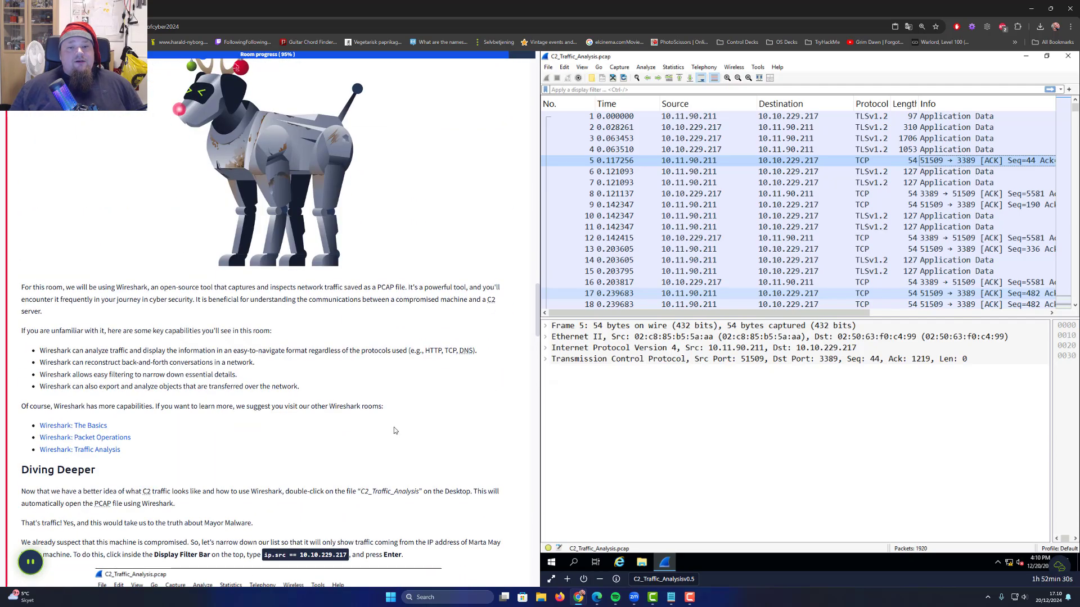
scroll(394, 427, "down", 5)
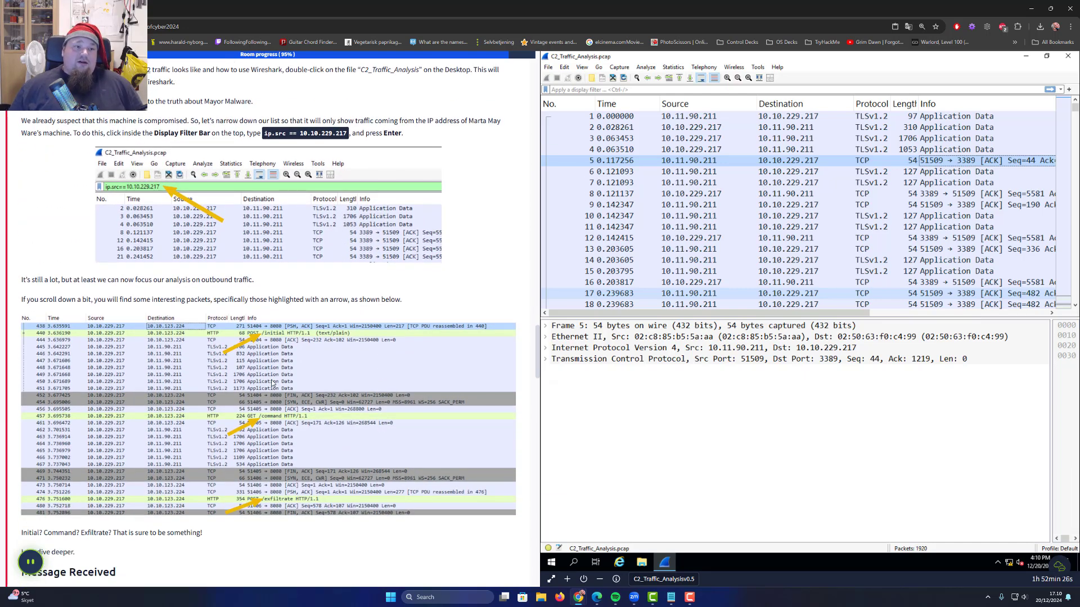
scroll(258, 192, "up", 2)
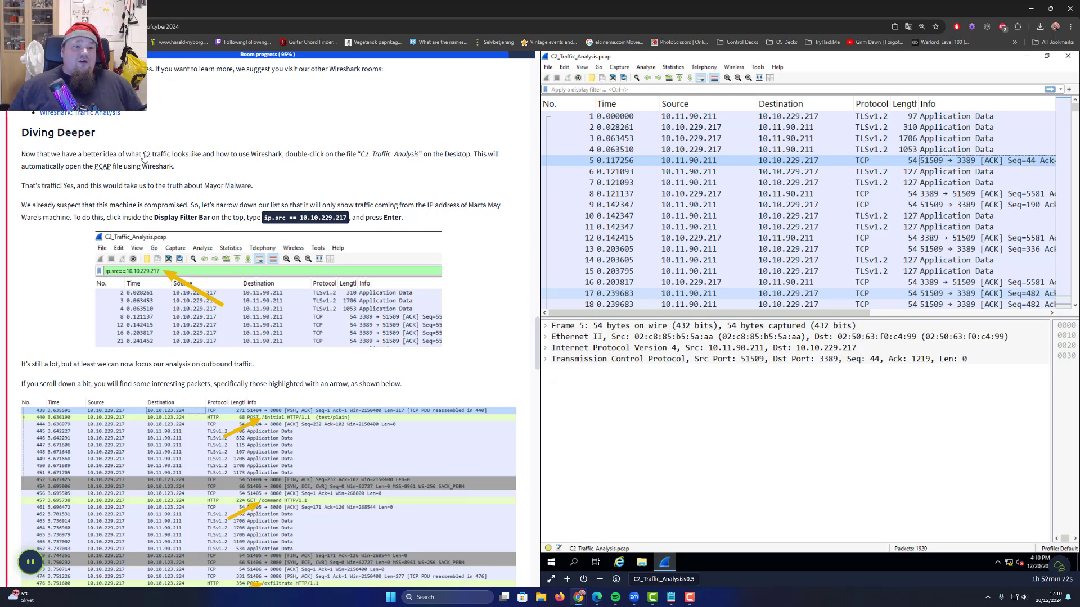
Read the Diving Deeper paragraph and select the ip.src == 10.10.229.217 expression
left_click_drag(143, 154, 391, 155)
double_click(389, 156)
triple_click(389, 155)
double_click(459, 154)
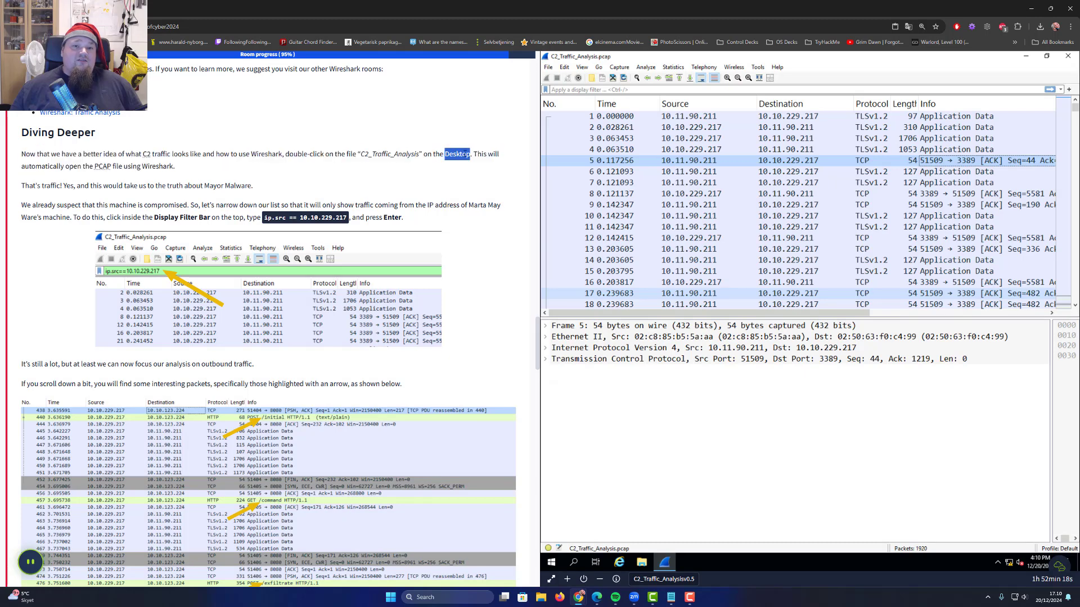
left_click(477, 154)
double_click(477, 155)
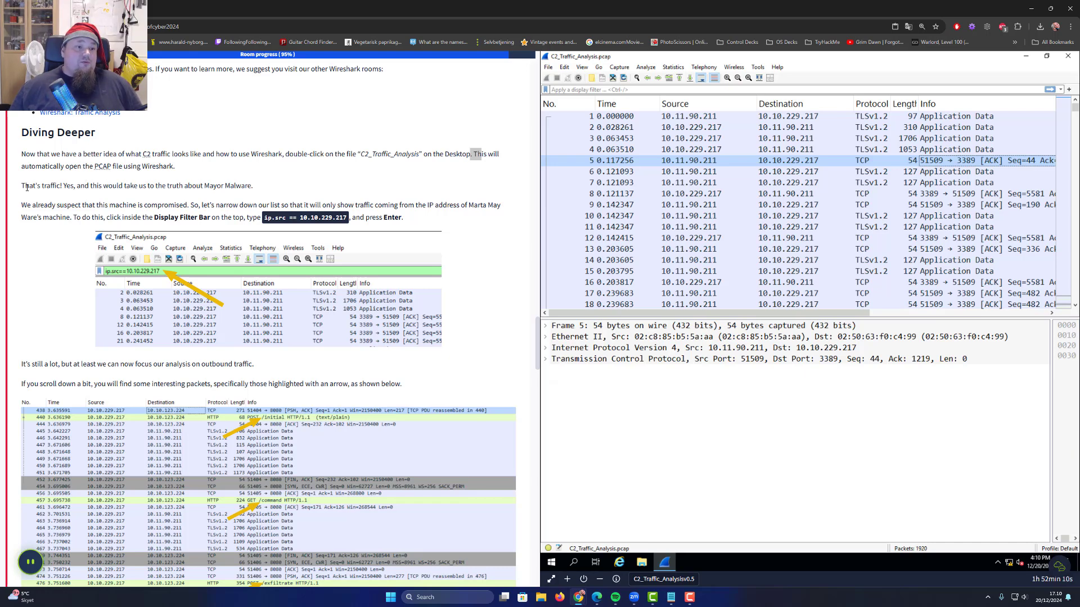
left_click_drag(26, 187, 62, 186)
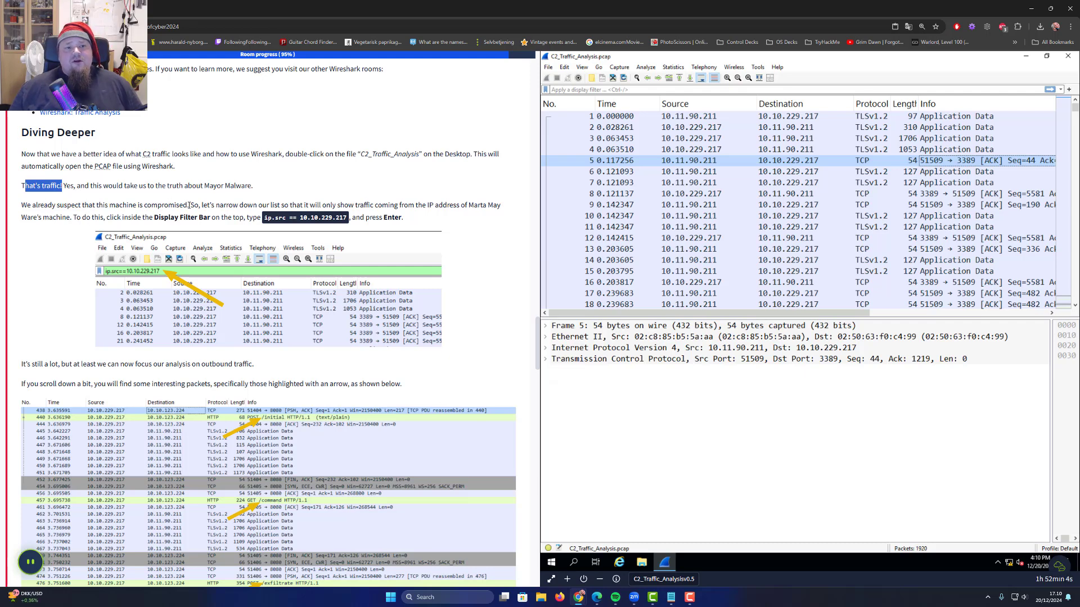
left_click_drag(190, 206, 443, 201)
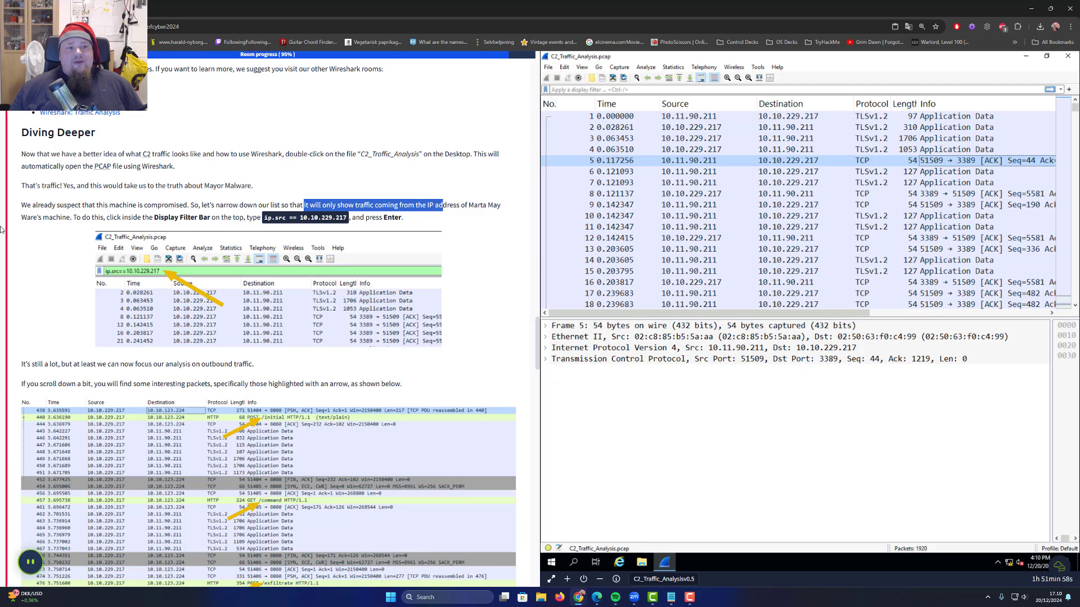
left_click_drag(81, 217, 354, 217)
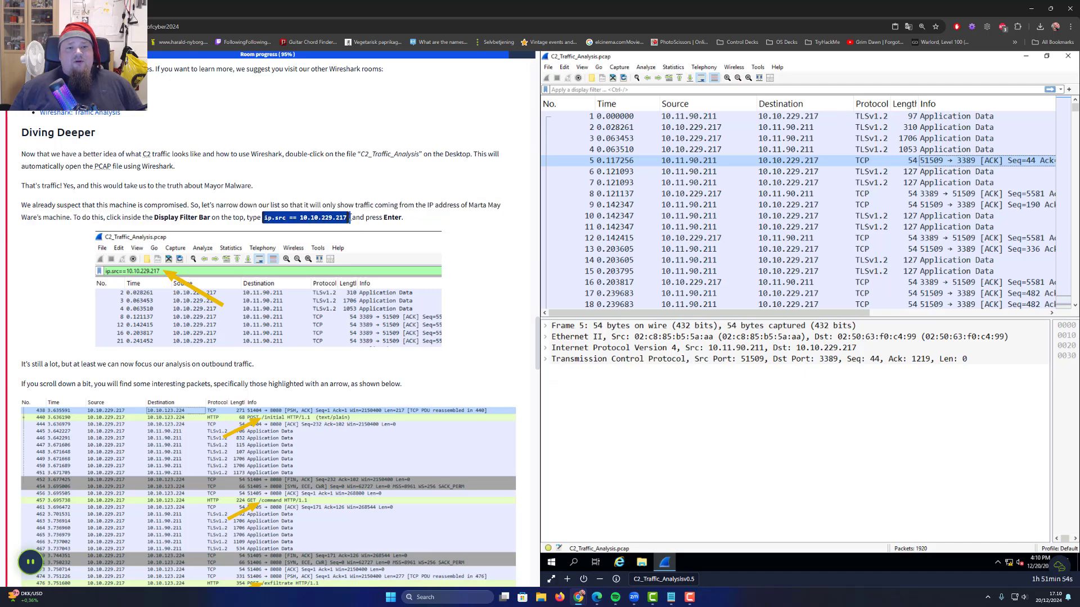
Paste ip.src == 10.10.229.217 into the display filter bar and apply it
right_click(332, 218)
left_click(349, 228)
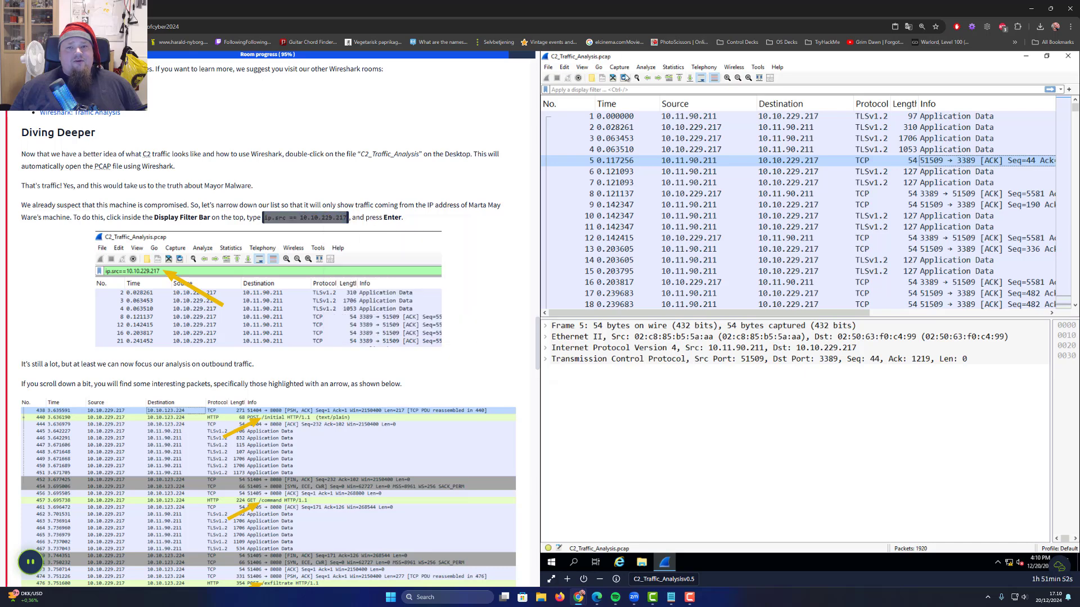
right_click(616, 90)
left_click(646, 150)
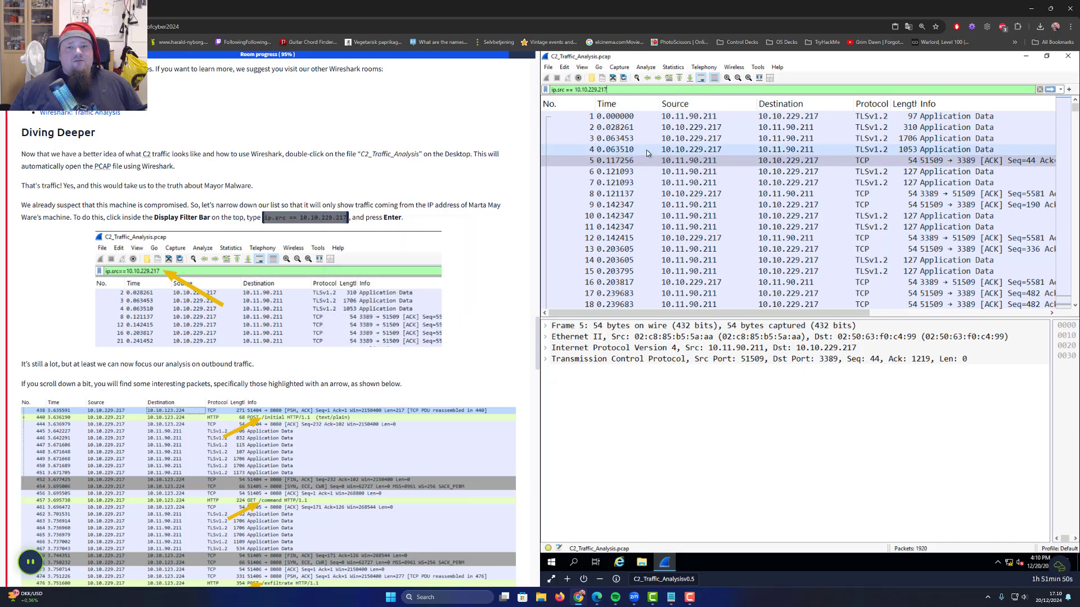
key("Return")
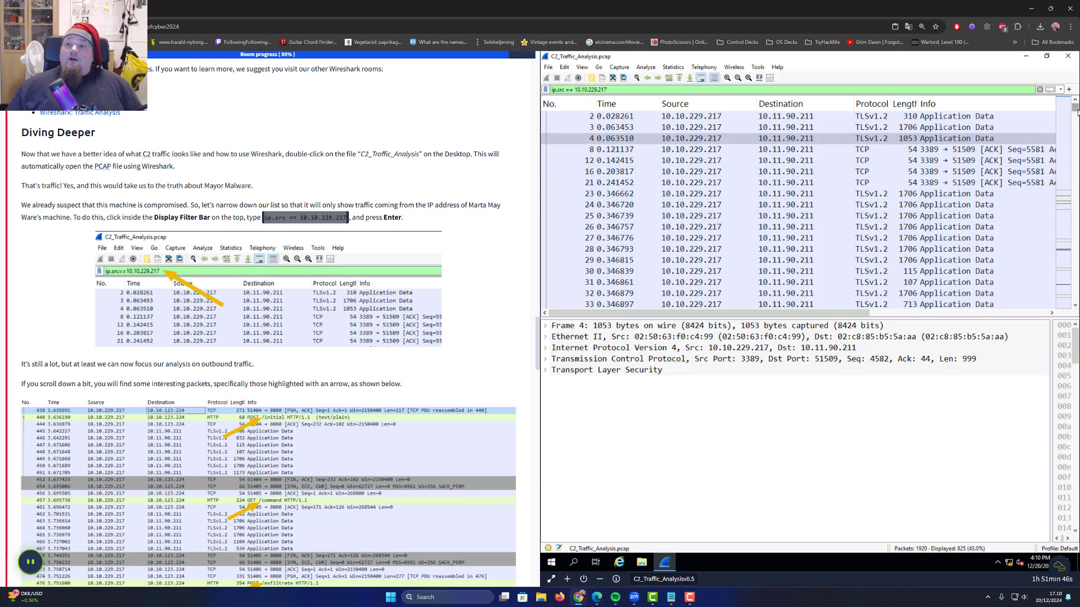
Re-apply the filter and scroll through the 825 filtered packets
left_click_drag(1076, 112, 1078, 310)
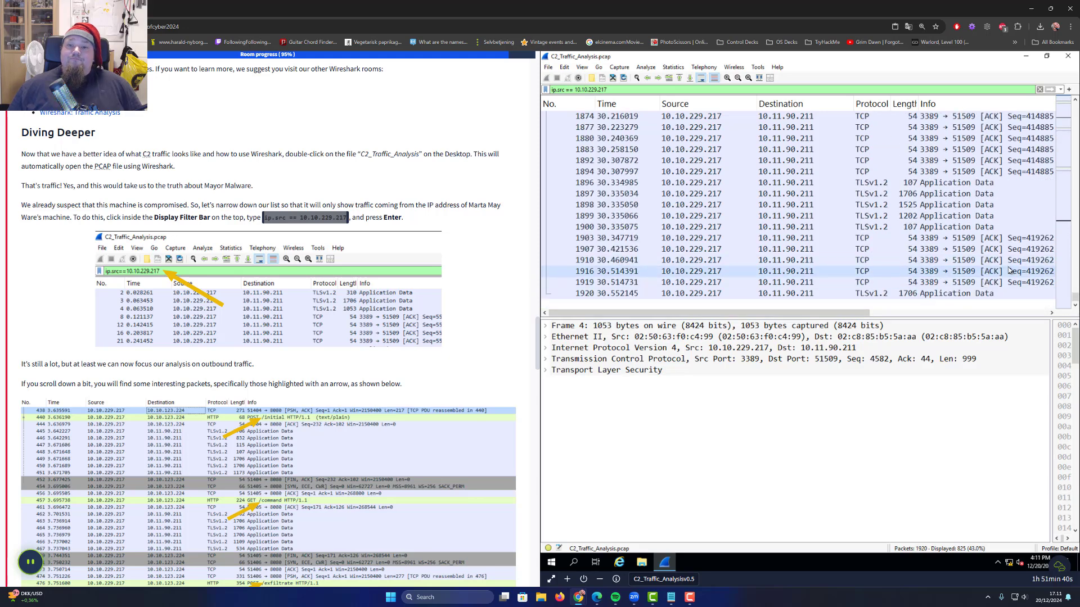
scroll(1009, 270, "up", 10)
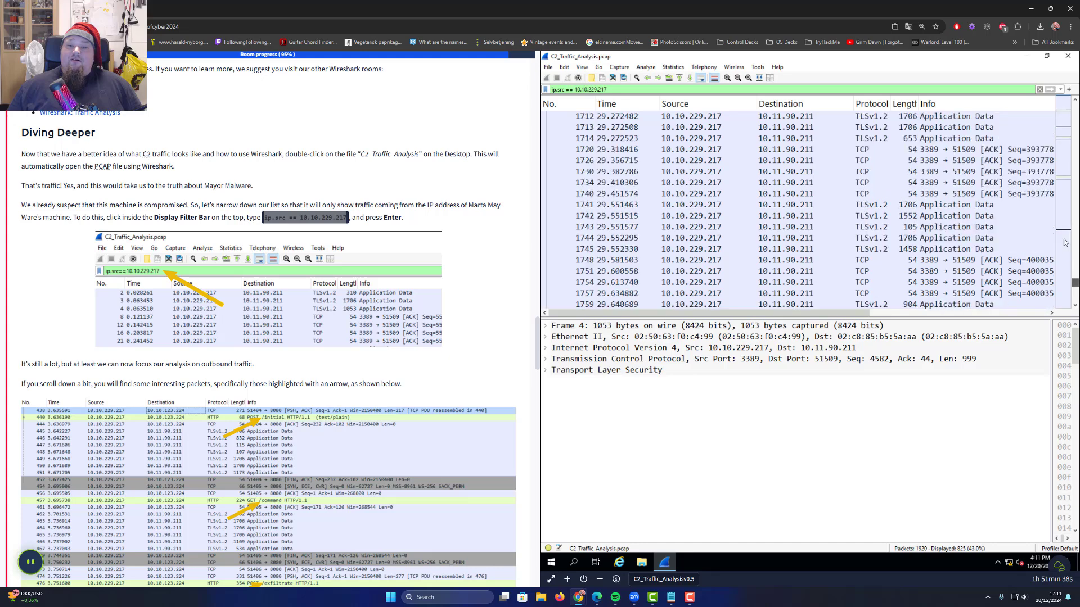
scroll(1064, 242, "up", 20)
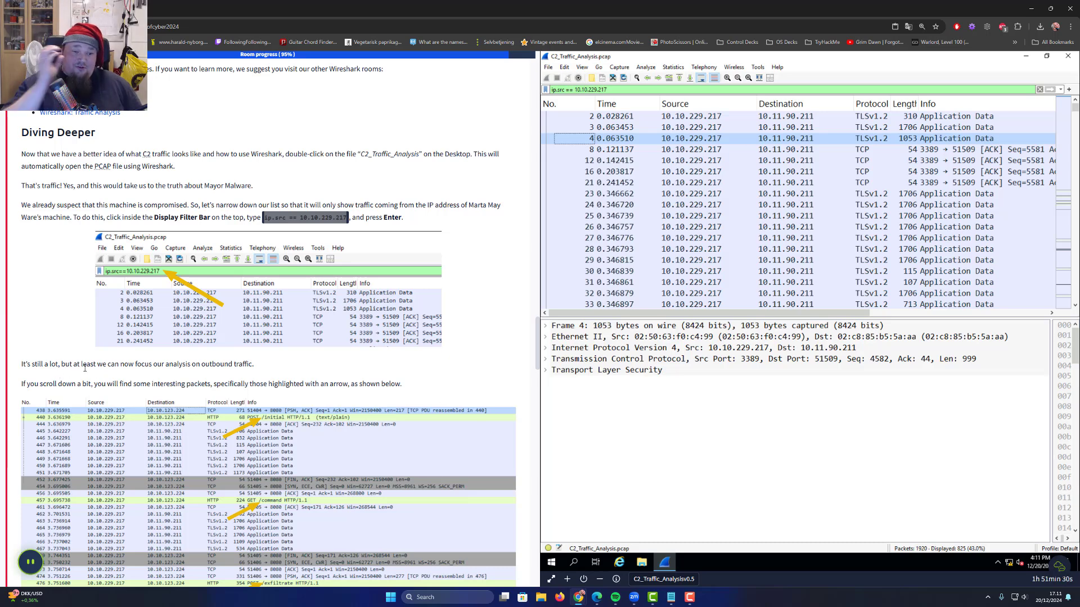
left_click(632, 88)
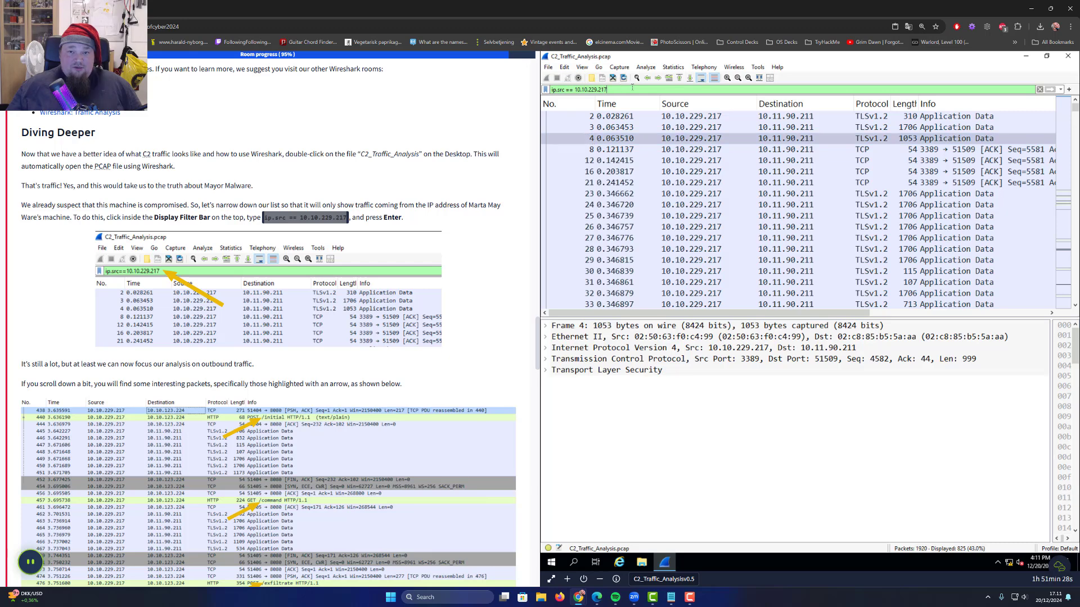
key("Return")
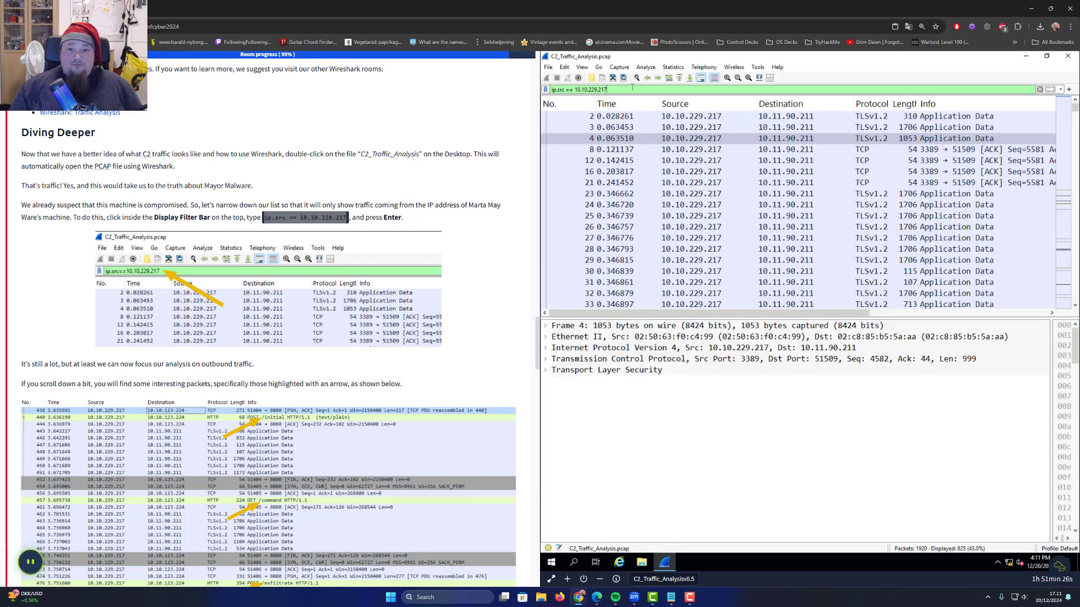
scroll(728, 178, "down", 10)
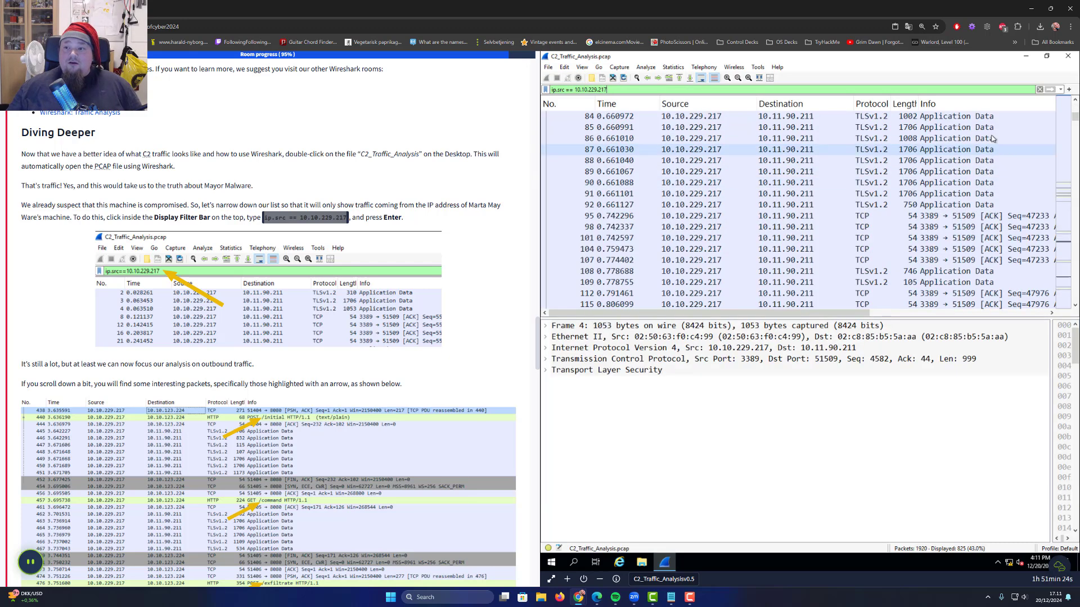
left_click_drag(1072, 118, 1073, 322)
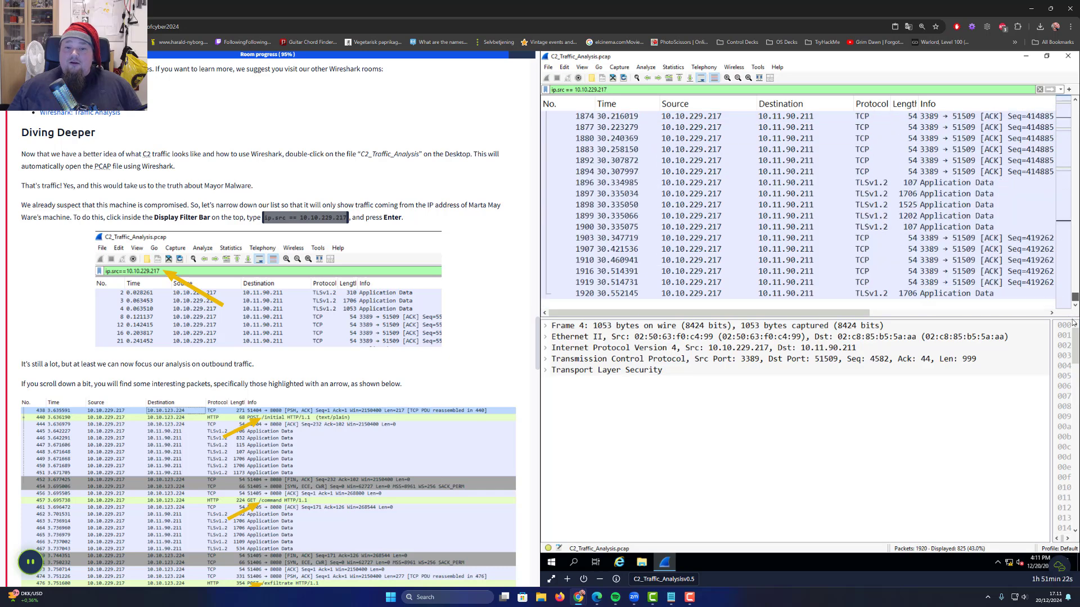
left_click(1075, 267)
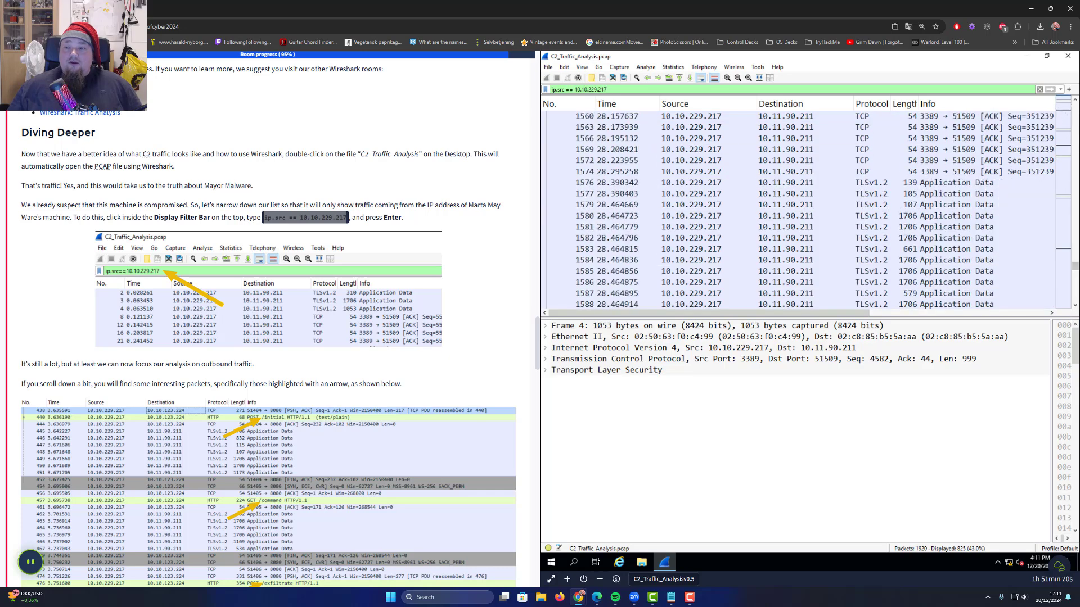
left_click_drag(1074, 269, 1067, 100)
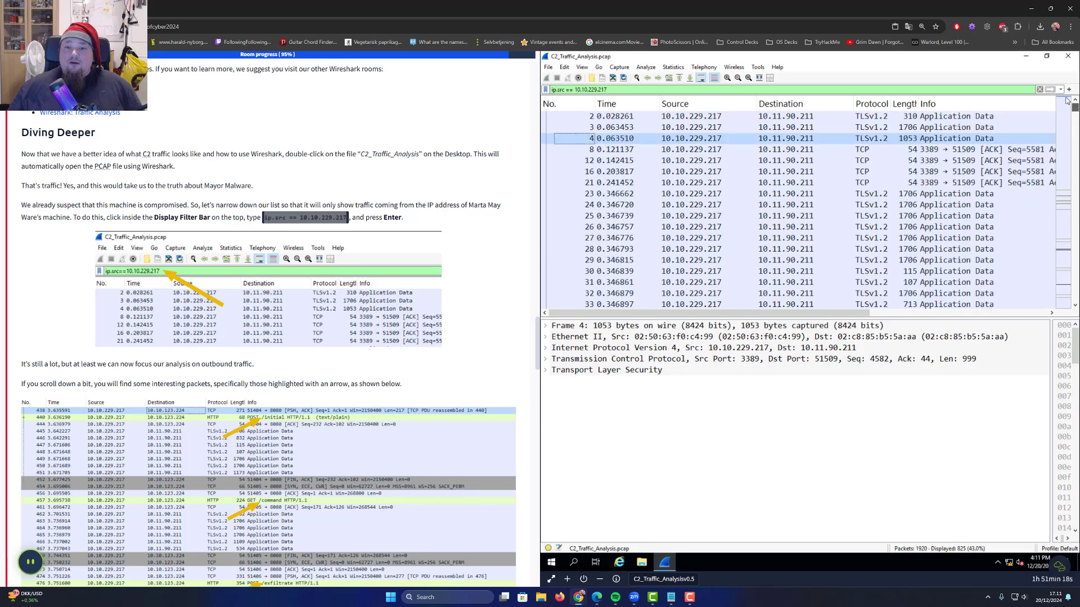
scroll(1033, 298, "down", 20)
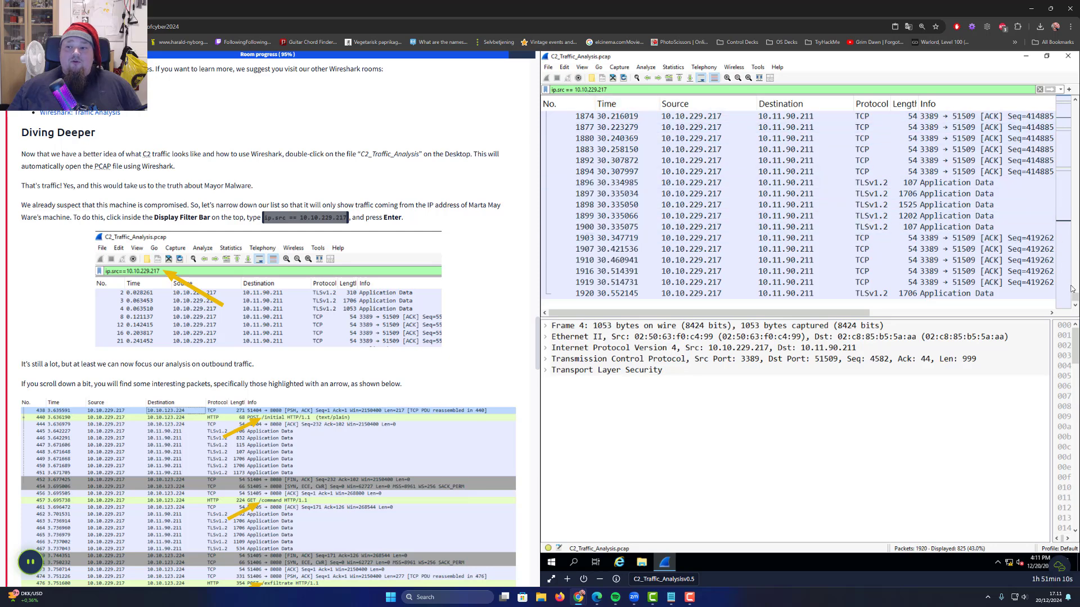
left_click_drag(1075, 296, 1075, 101)
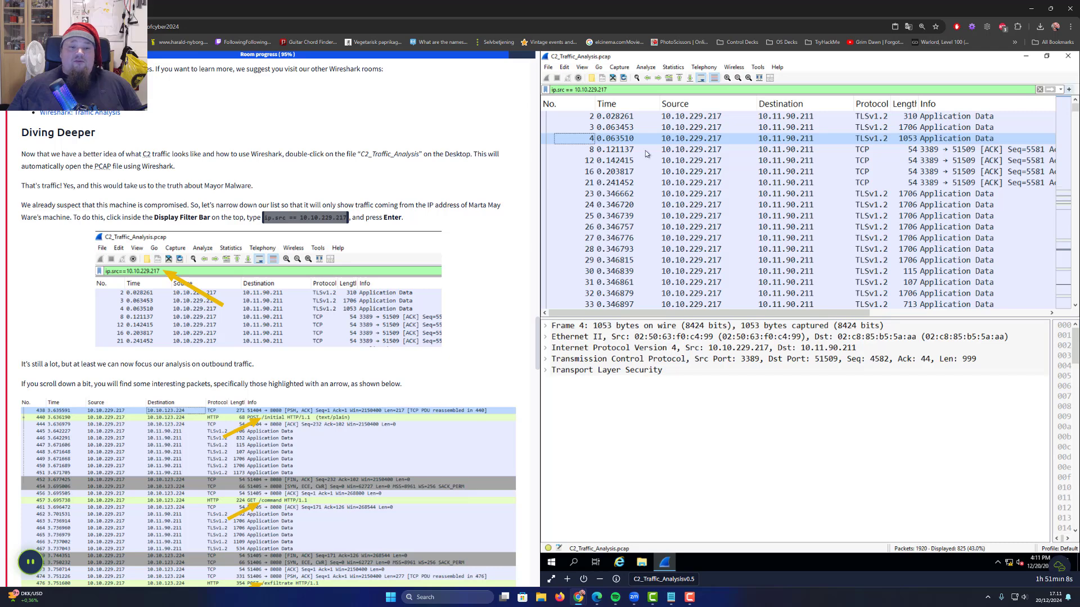
Read the tutorial sentence about interesting packets
scroll(130, 273, "down", 2)
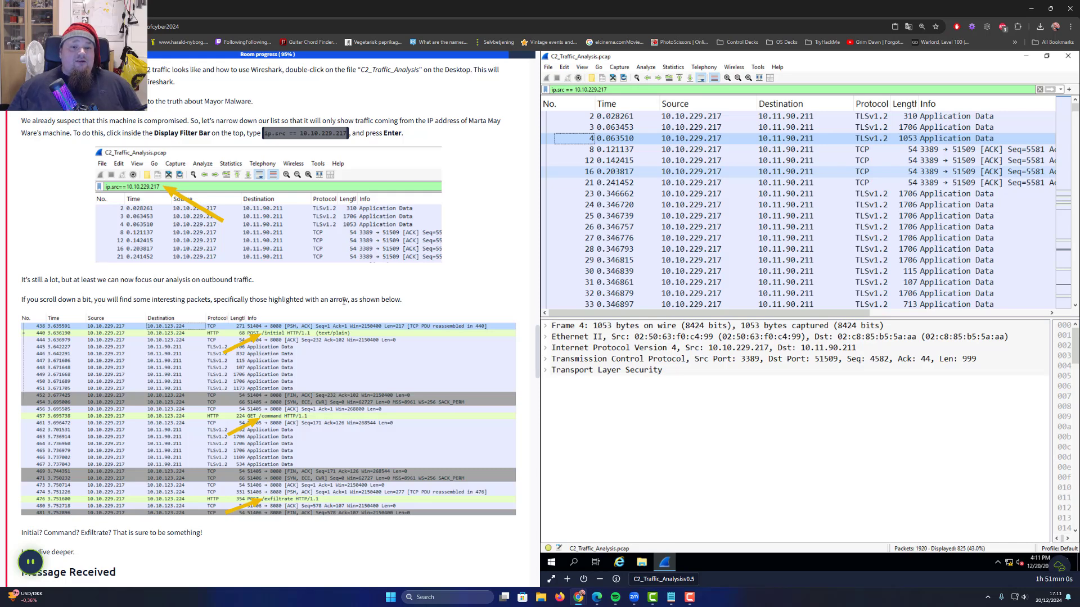
left_click_drag(343, 301, 429, 306)
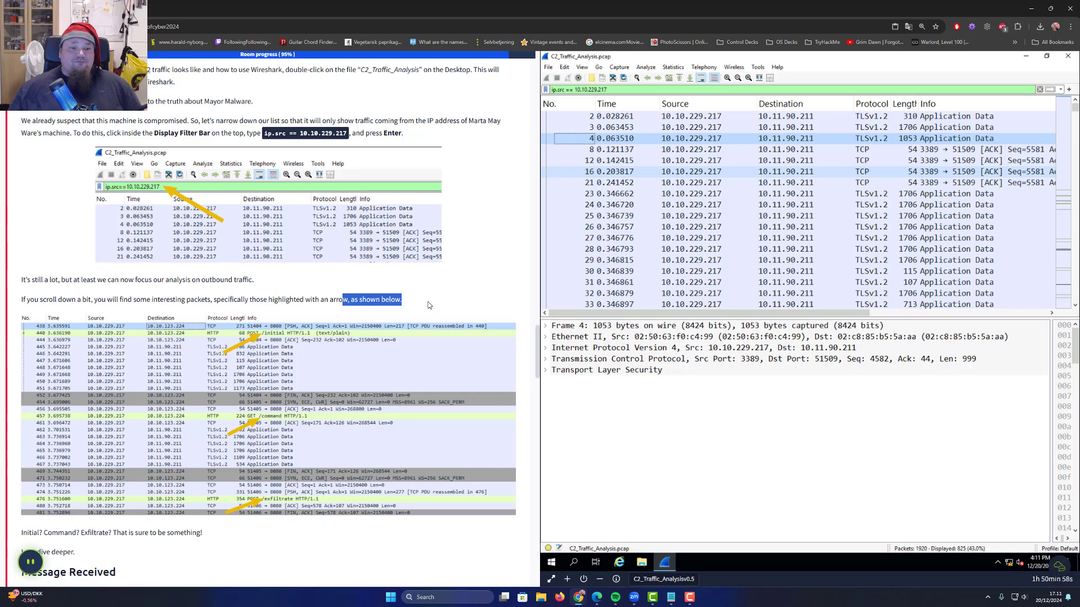
left_click(430, 305)
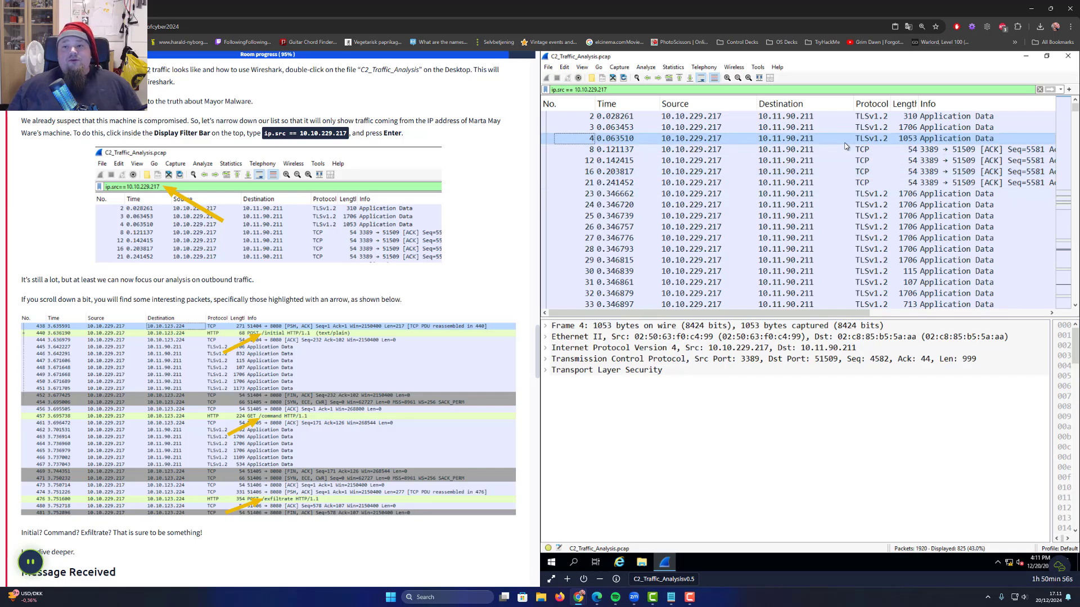
Sort the filtered packets by Protocol so the HTTP requests appear at the top
left_click(872, 103)
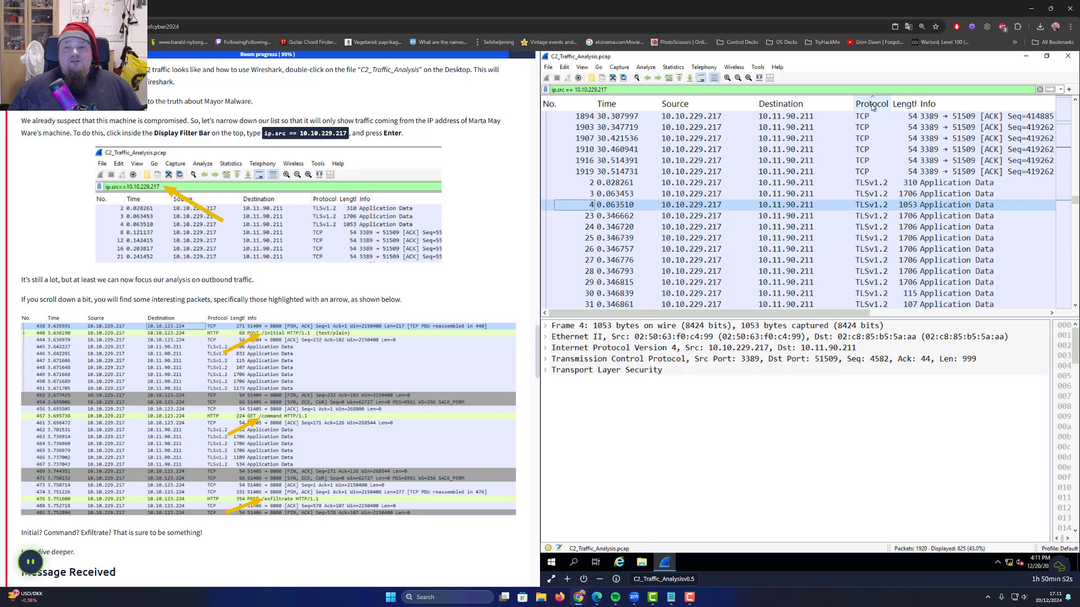
left_click(872, 104)
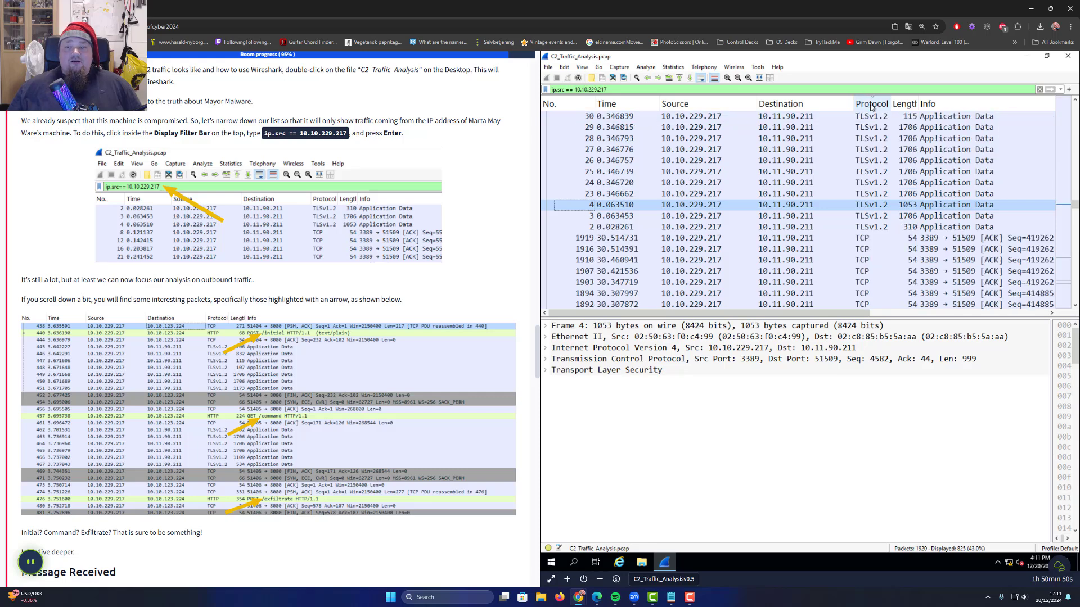
scroll(871, 107, "down", 20)
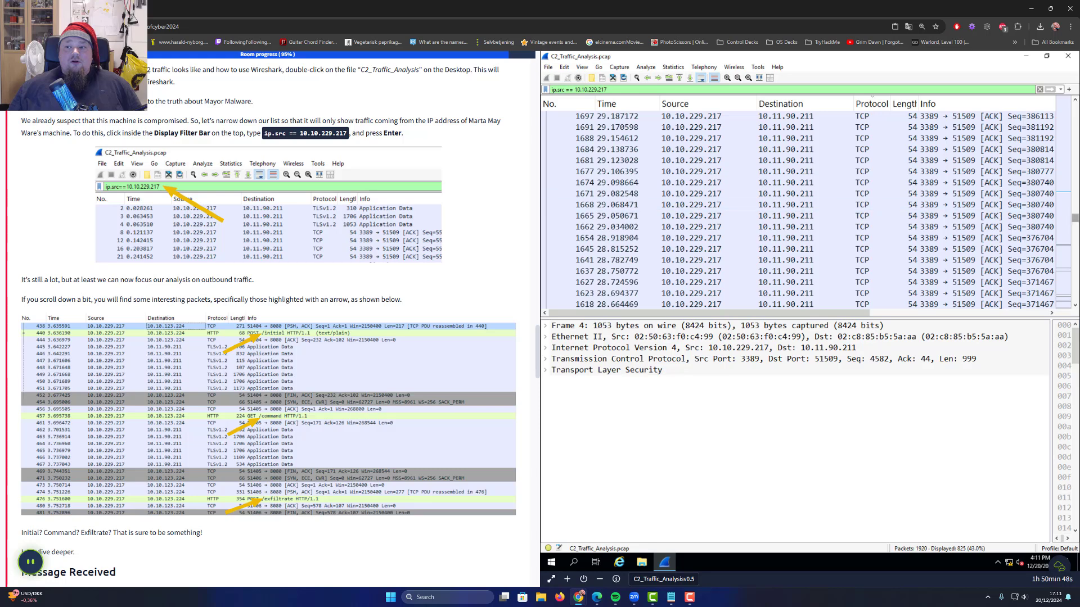
left_click_drag(1073, 214, 1075, 305)
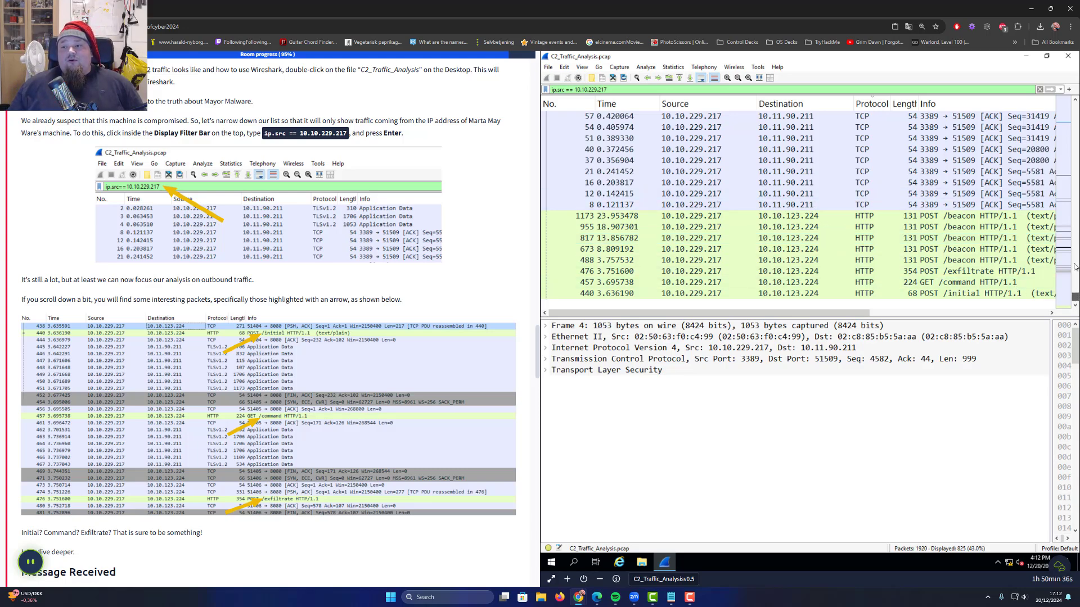
left_click_drag(1075, 267, 1070, 89)
left_click(864, 101)
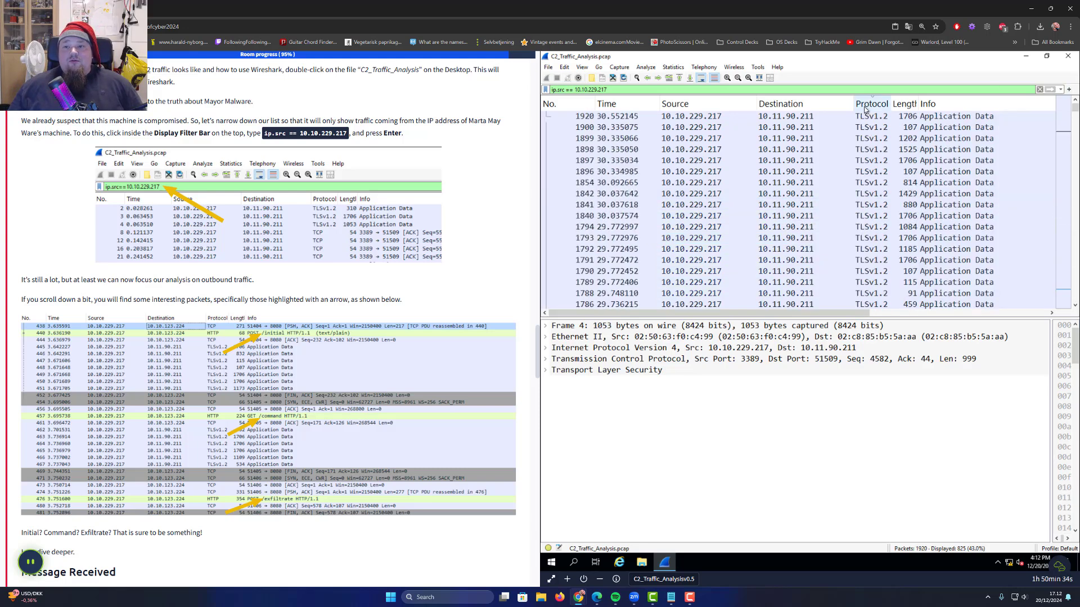
left_click_drag(1075, 194, 1070, 88)
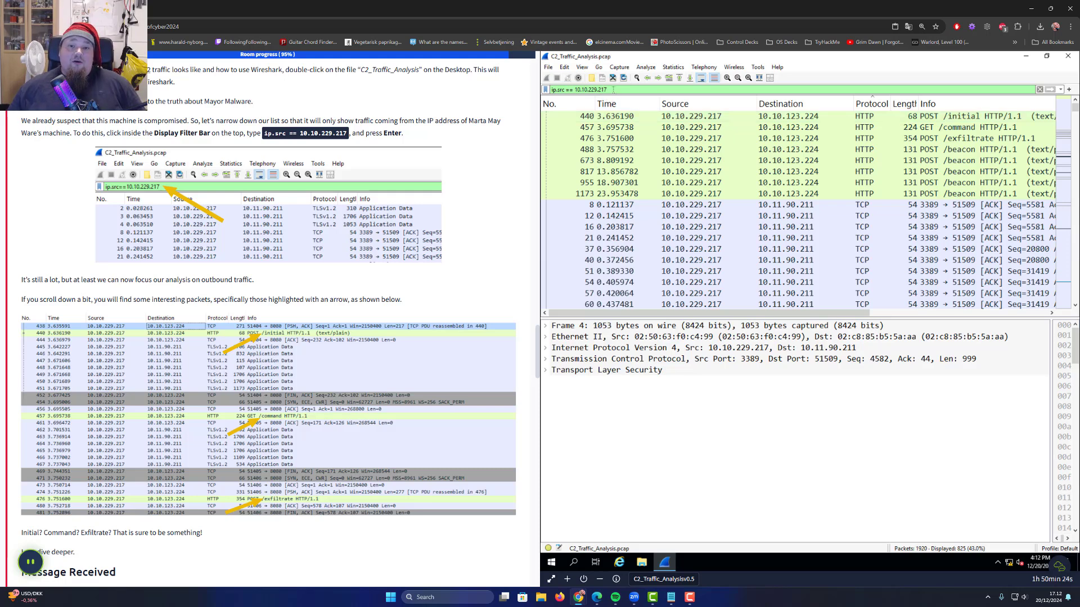
Replace the source-address filter with an http display filter
triple_click(613, 89)
key("BackSpace")
type("ht")
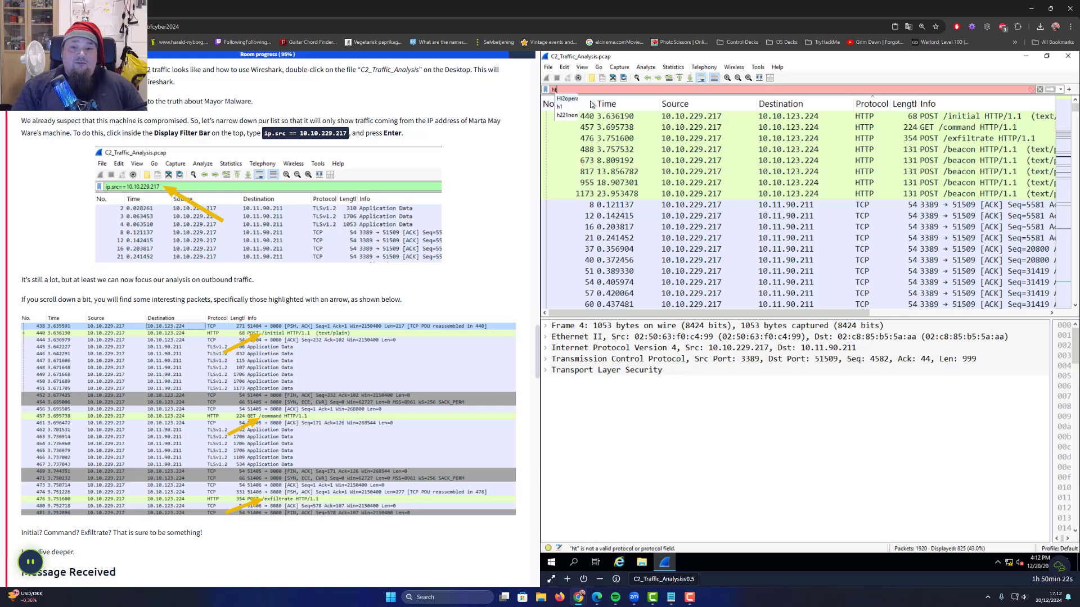
type("tp")
key("Return")
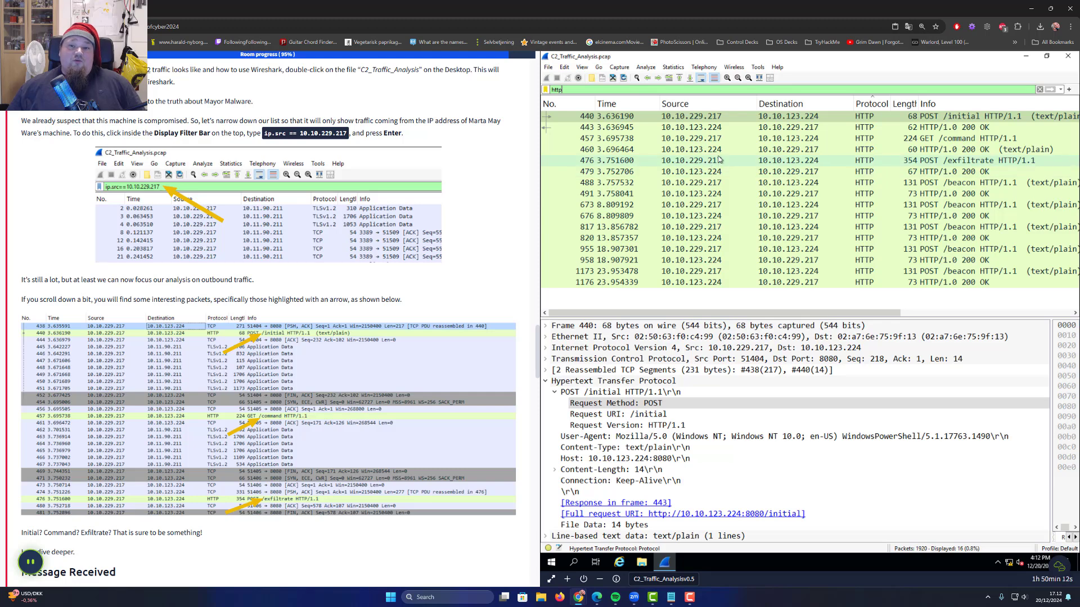
Compare the POST /exfiltrate request with its 200 OK reply
left_click(657, 161)
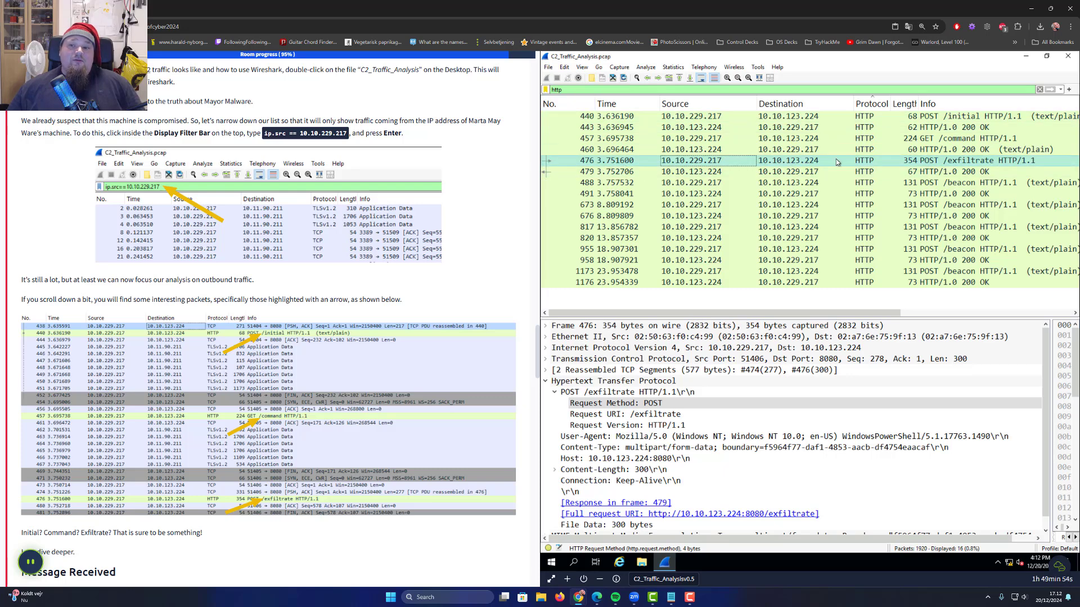
left_click(741, 171)
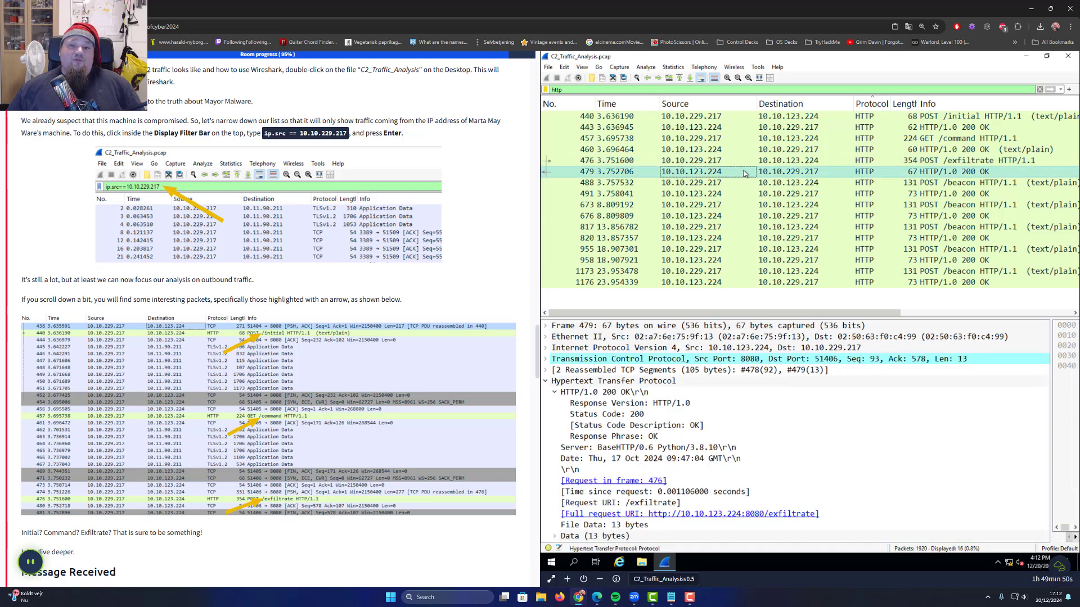
left_click(797, 161)
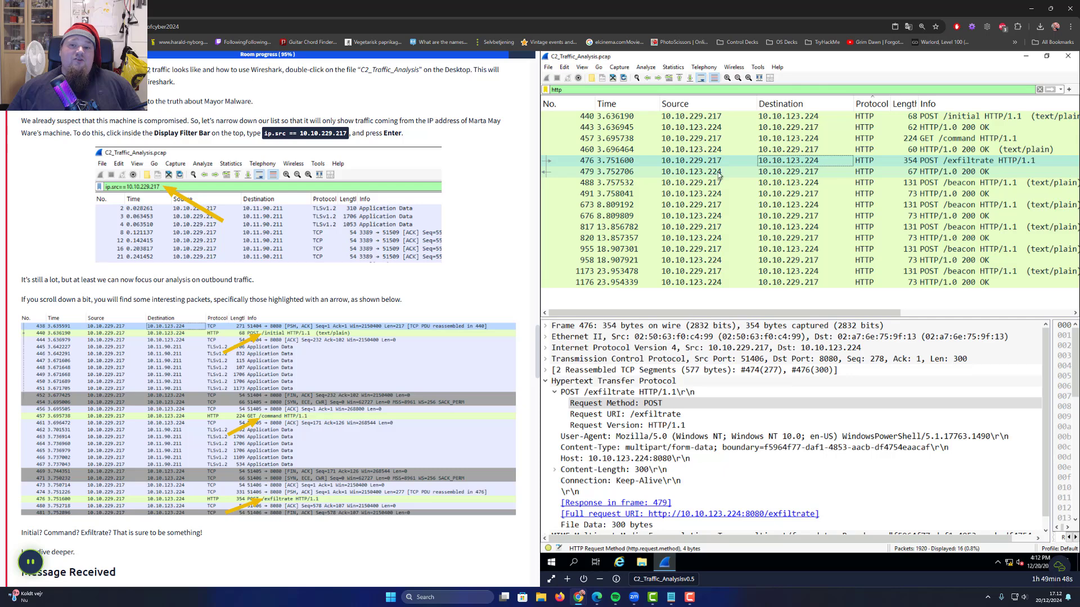
left_click(719, 173)
left_click(777, 161)
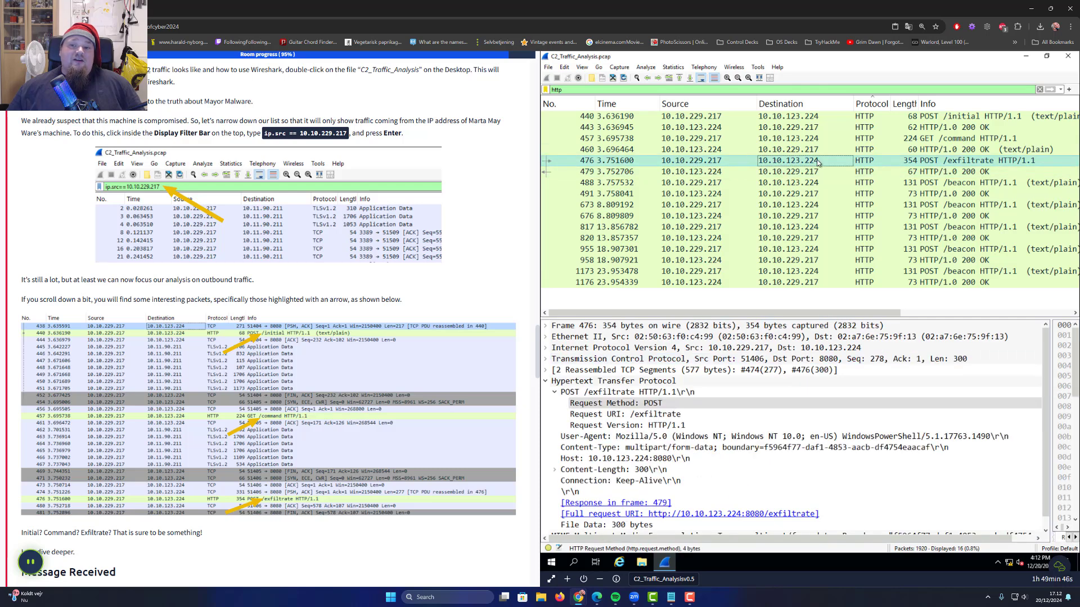
left_click(701, 173)
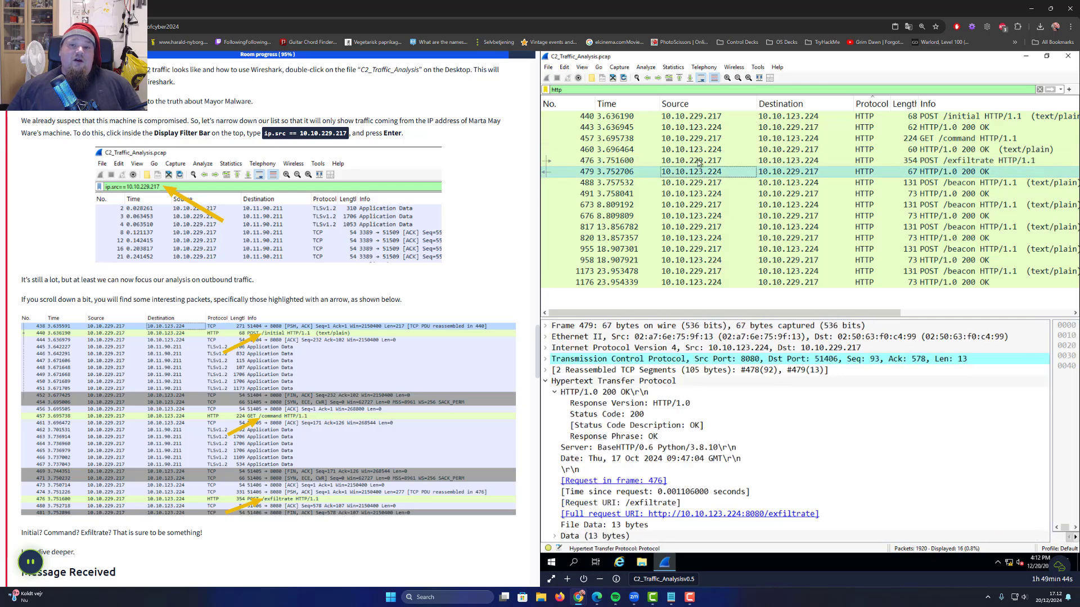
left_click(787, 161)
left_click(780, 174)
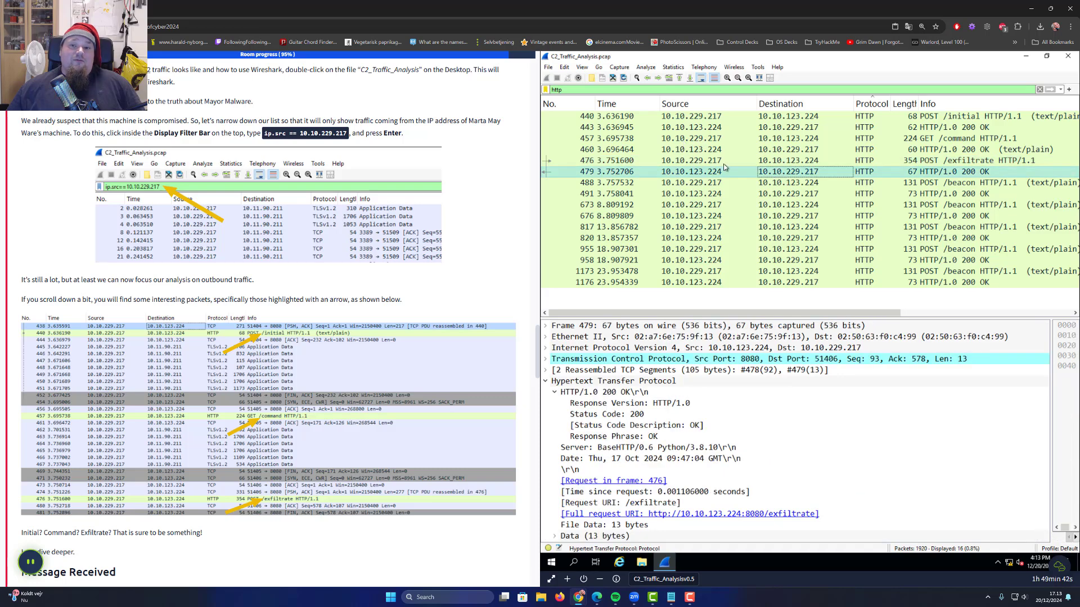
left_click(776, 161)
left_click(706, 172)
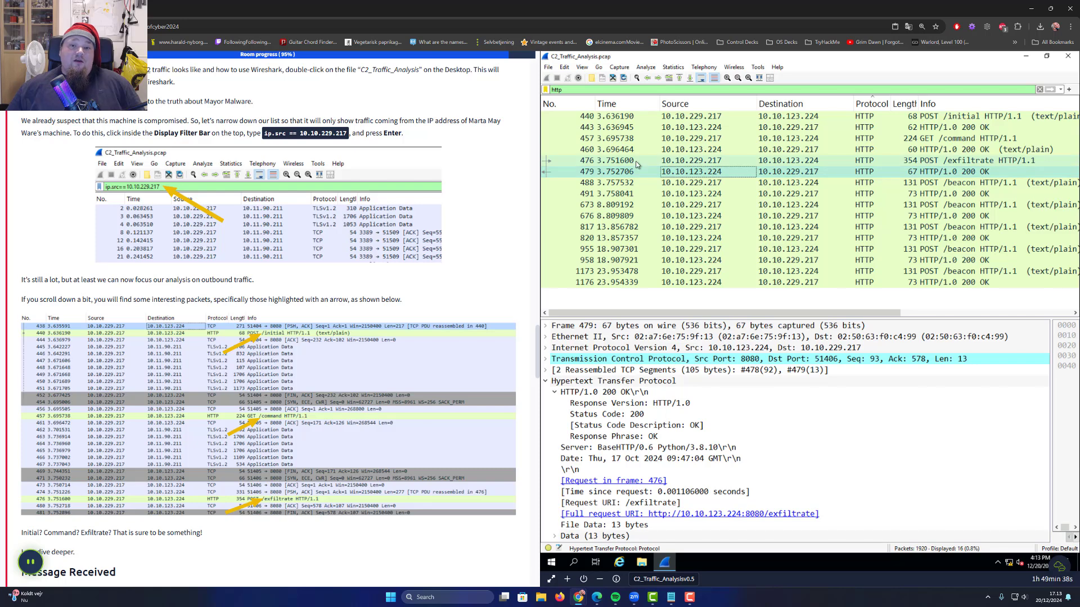
Step through the /initial, /command, /exfiltrate and /beacon packets (817, 955, 1173) and their replies
left_click(607, 117)
left_click(607, 128)
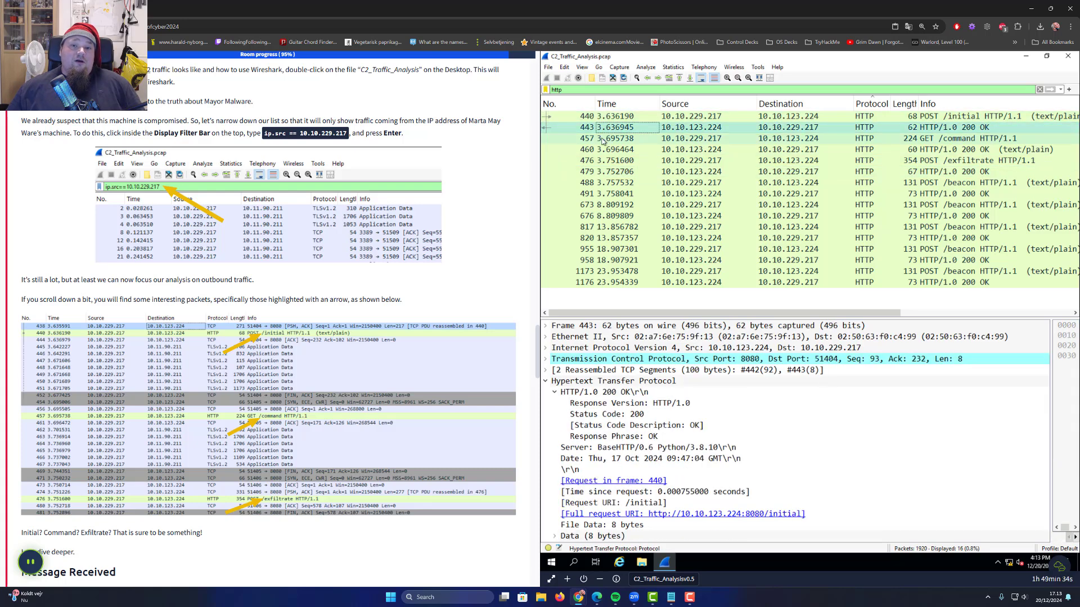
left_click(604, 138)
left_click(601, 161)
left_click(605, 183)
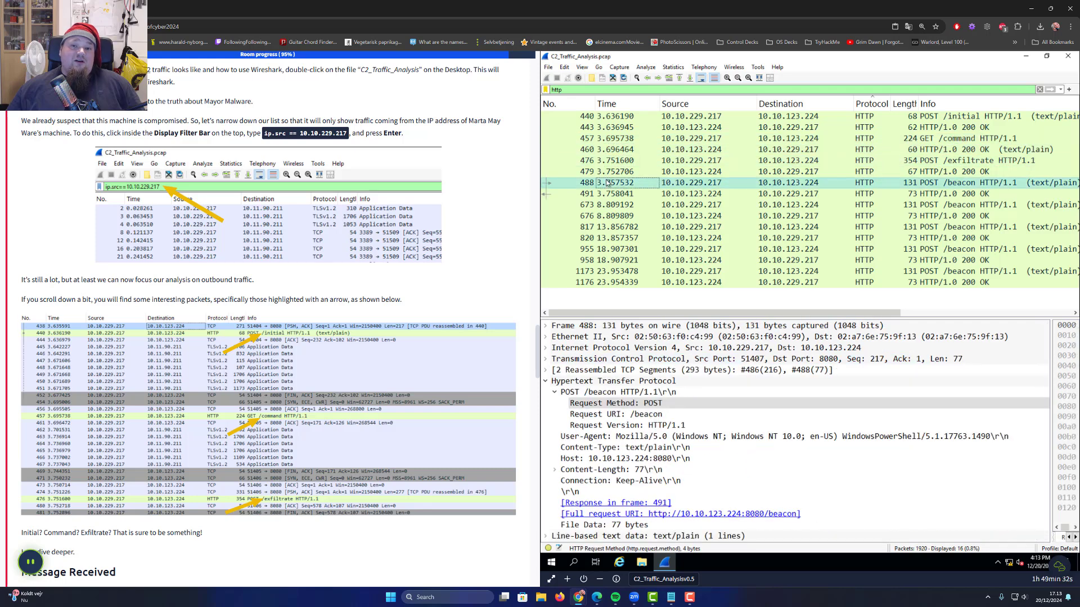
left_click(607, 194)
left_click(606, 216)
left_click(607, 227)
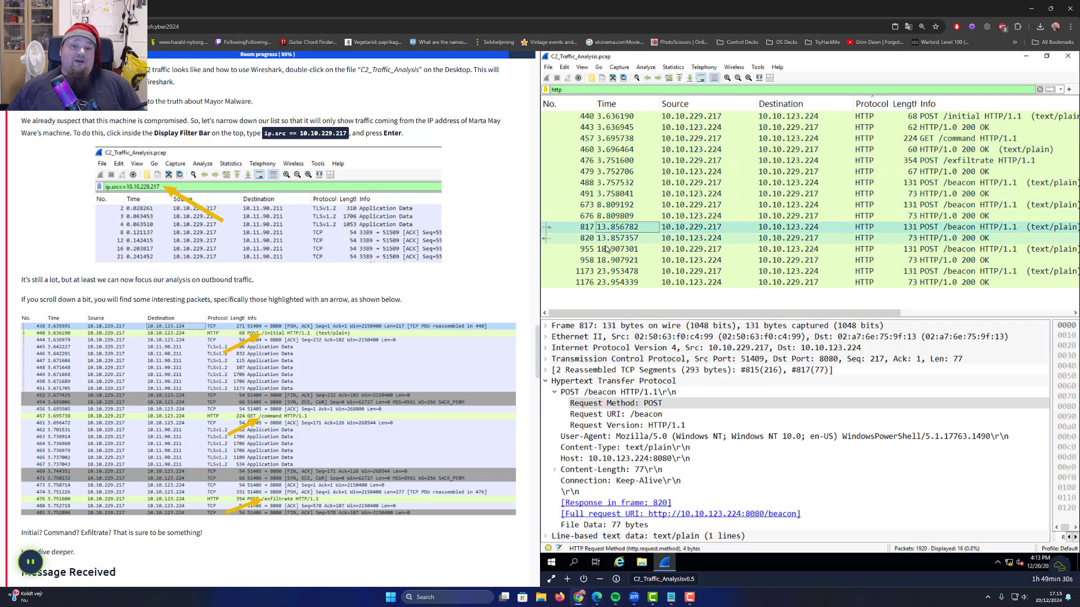
left_click(608, 249)
left_click(608, 261)
left_click(608, 272)
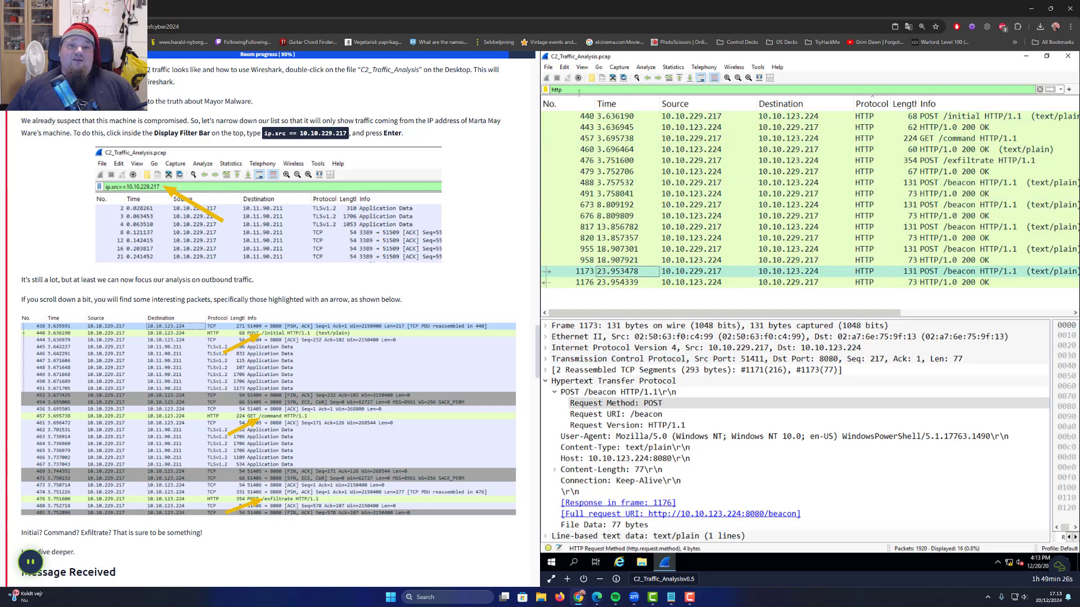
left_click_drag(577, 90, 515, 90)
Reapply the ip.src == 10.10.229.217 display filter
type("ip.src == 10.10.229.217")
key("Return")
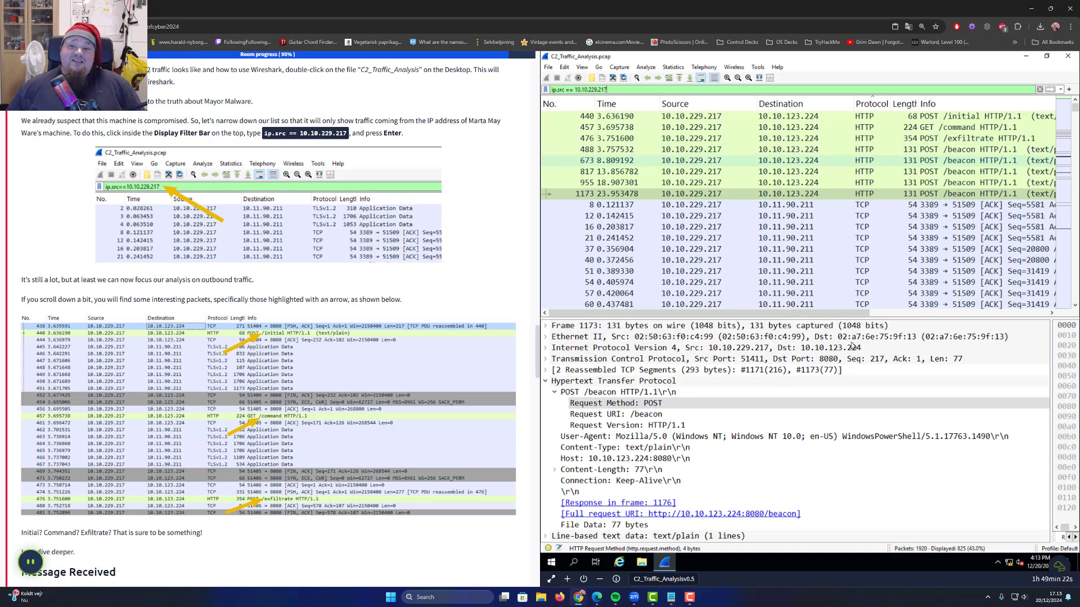
left_click_drag(850, 313, 923, 314)
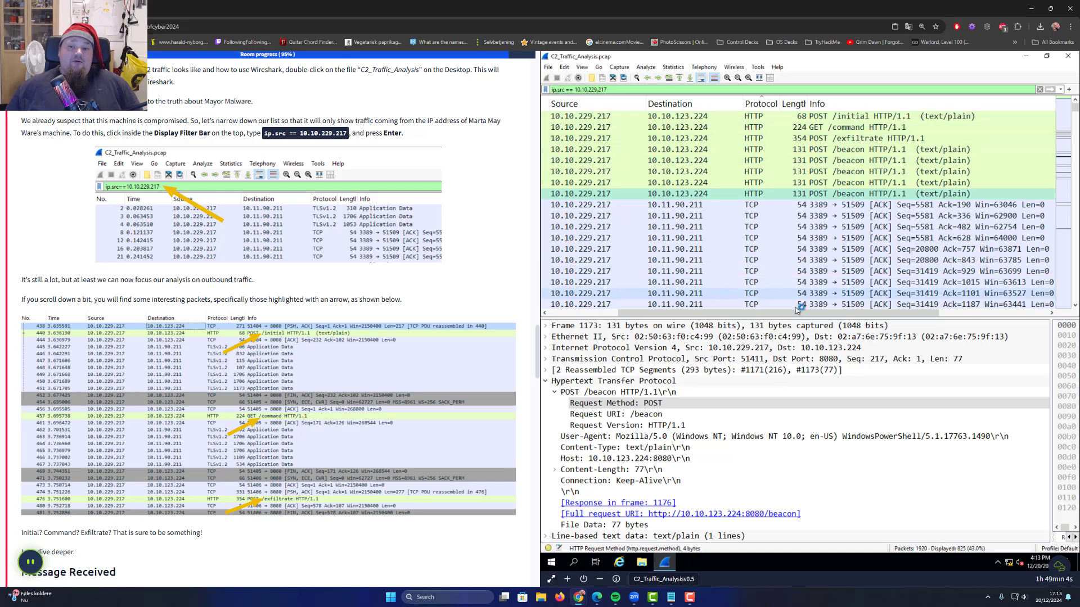
left_click_drag(649, 313, 579, 315)
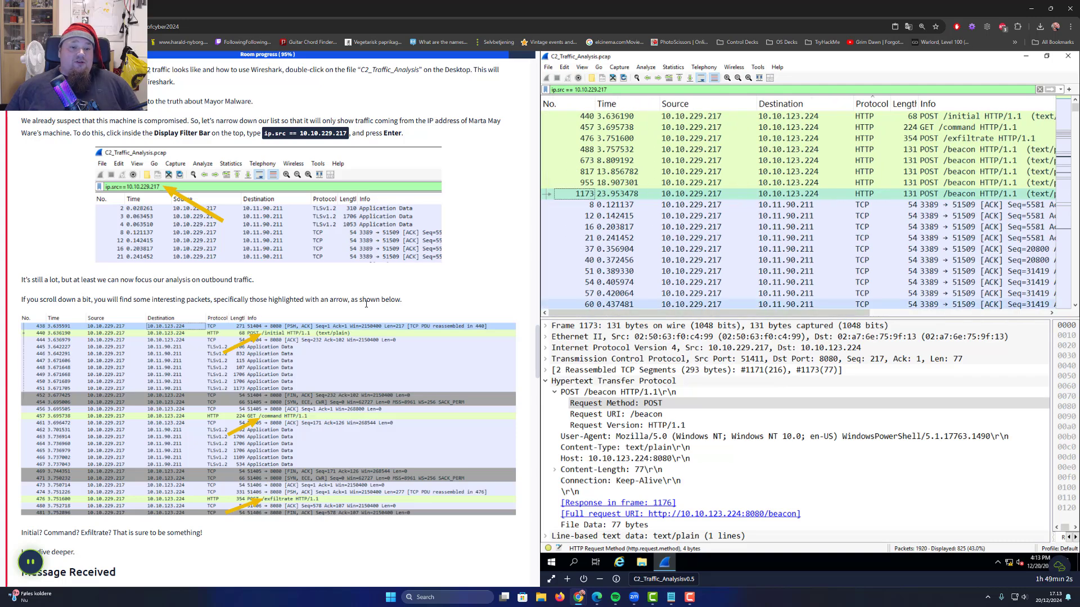
scroll(348, 300, "down", 5)
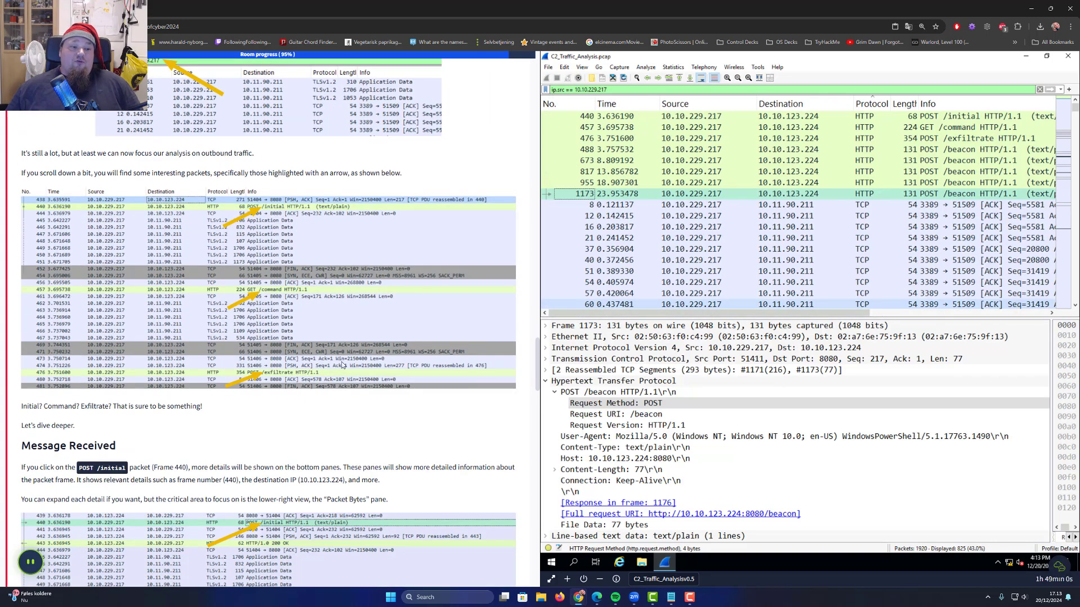
scroll(344, 365, "up", 1)
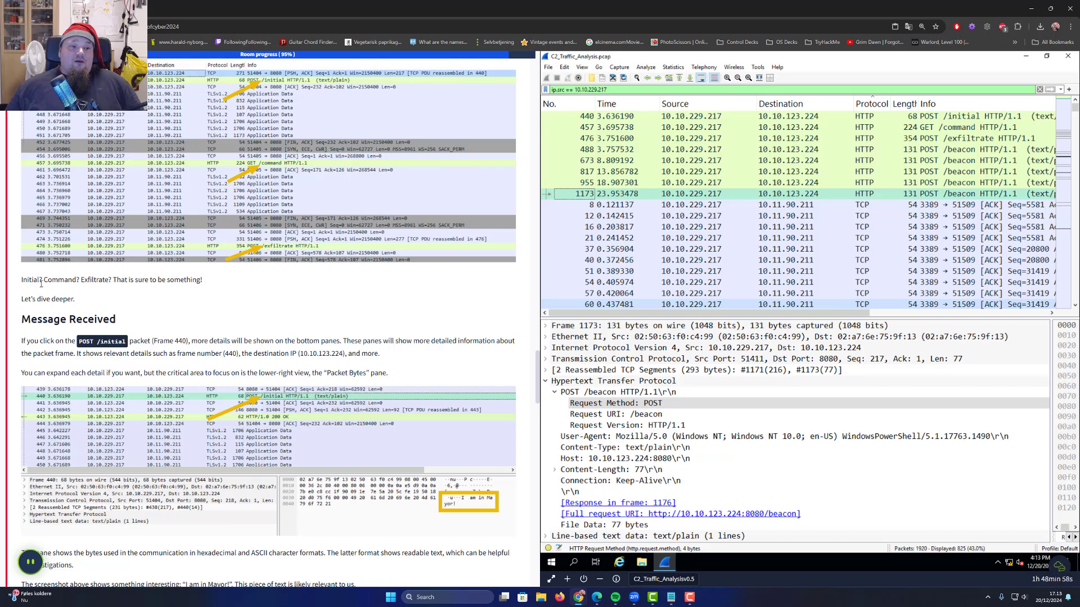
Select POST /initial frame 440 and enlarge the packet details pane
left_click_drag(131, 280, 37, 280)
left_click_drag(22, 319, 103, 319)
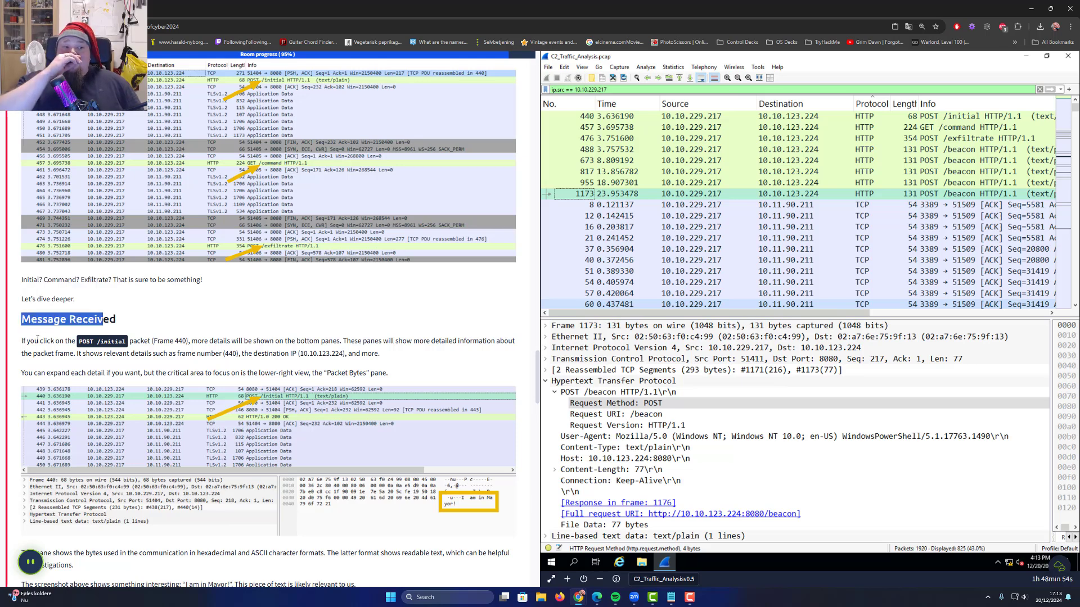
left_click_drag(38, 341, 127, 341)
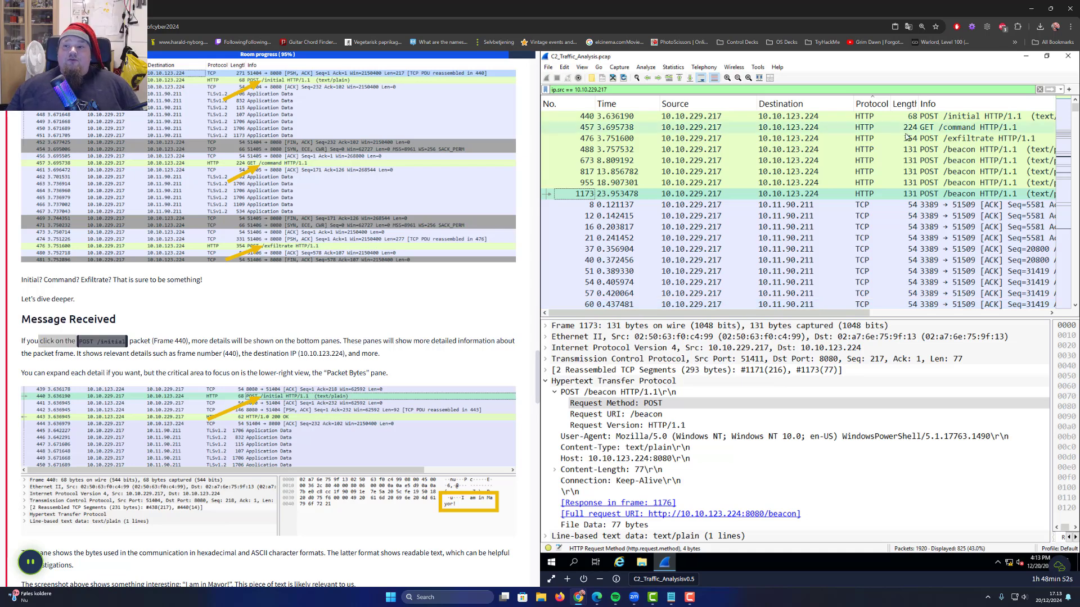
left_click(944, 118)
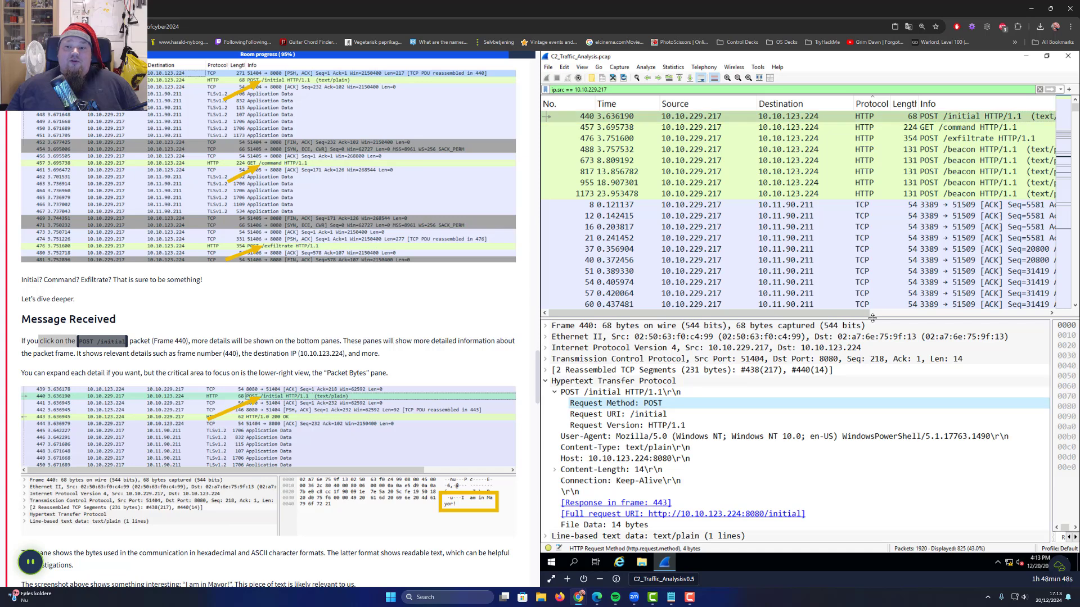
left_click_drag(872, 318, 854, 162)
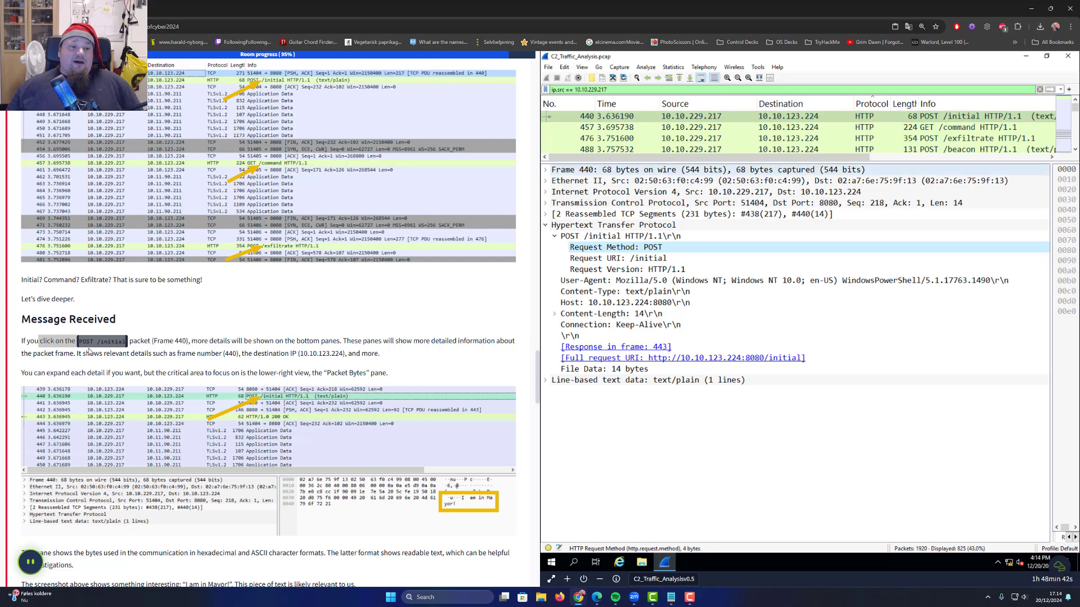
Read the tutorial's notes on frame 440 and collapse the Hypertext Transfer Protocol details
double_click(140, 339)
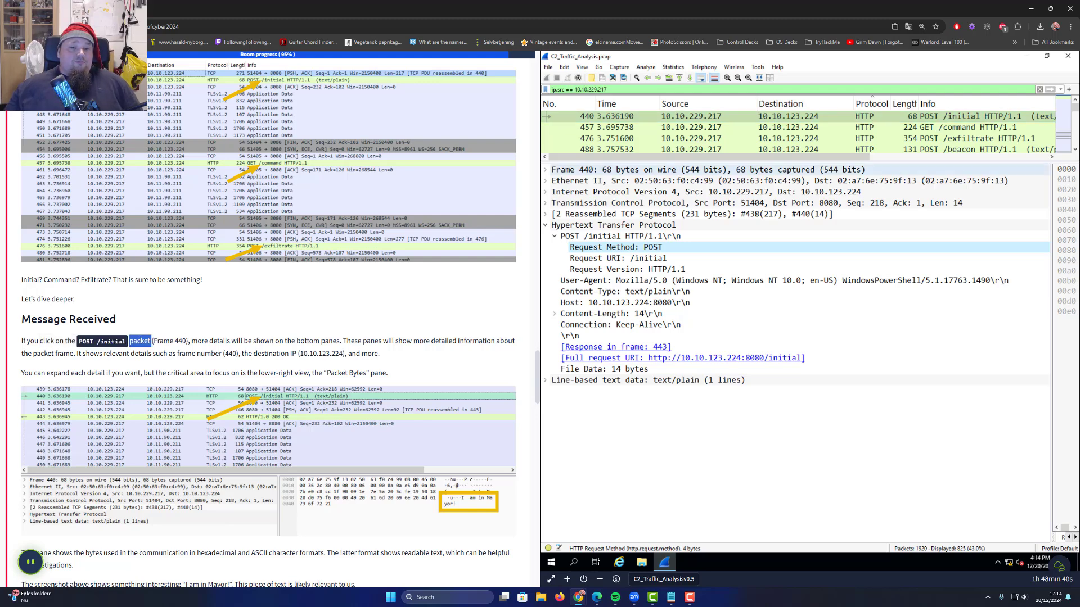
left_click(545, 226)
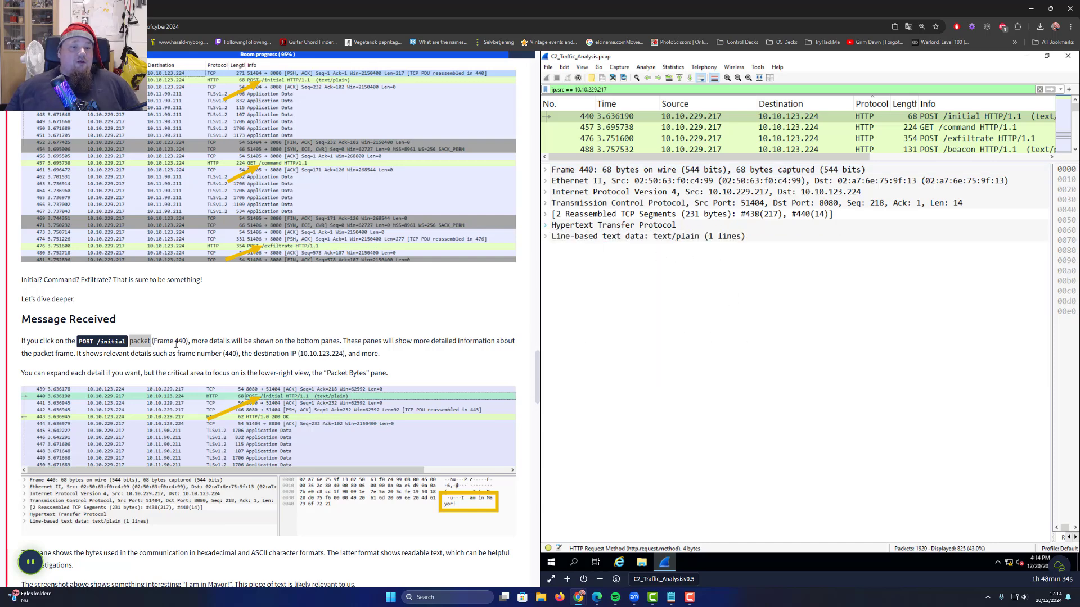
double_click(171, 342)
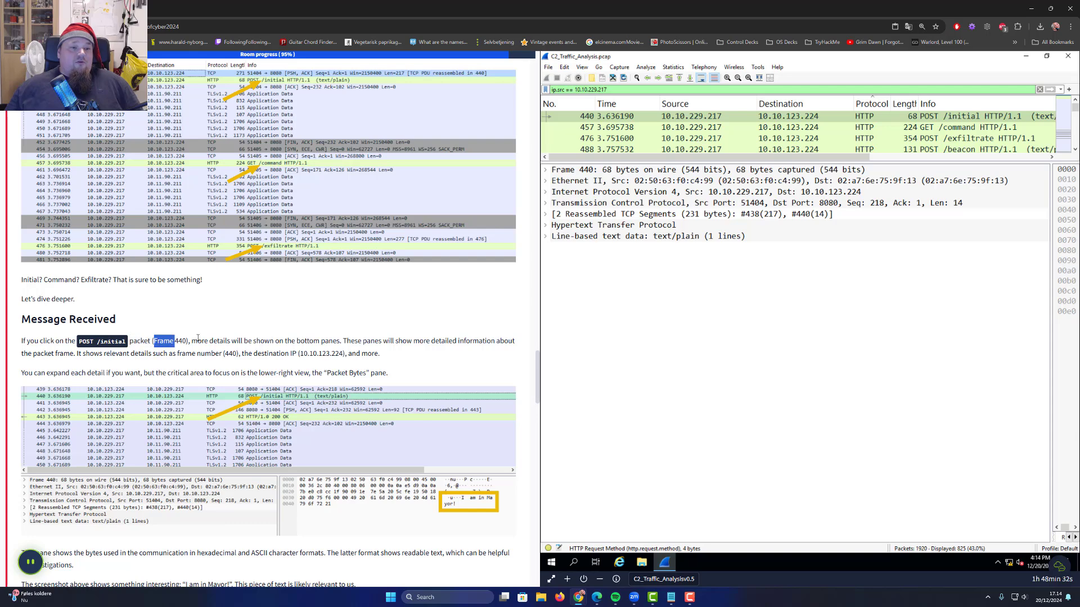
double_click(198, 342)
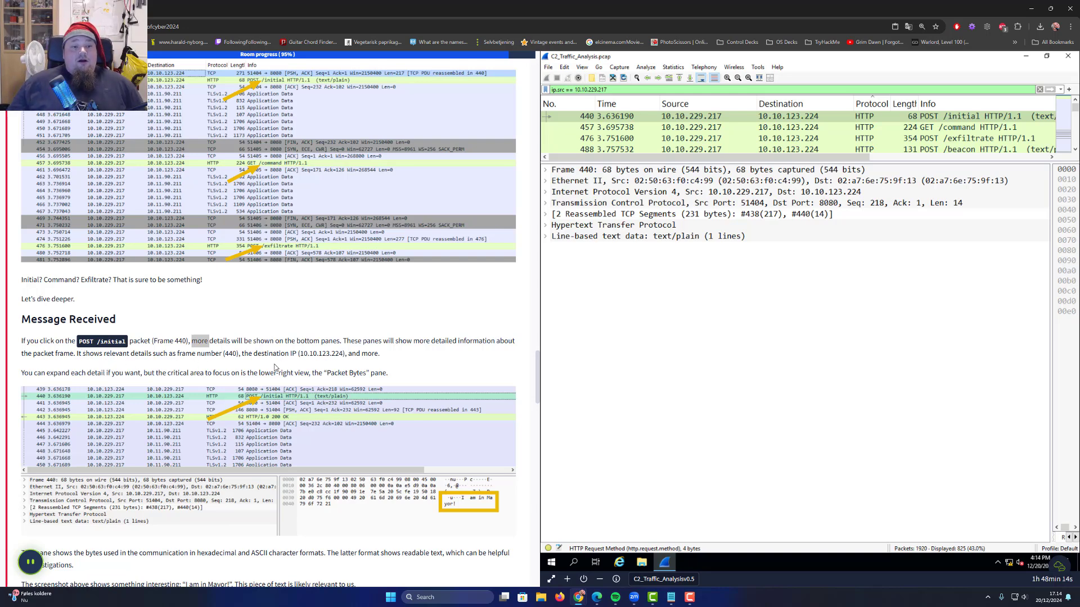
left_click_drag(244, 353, 314, 357)
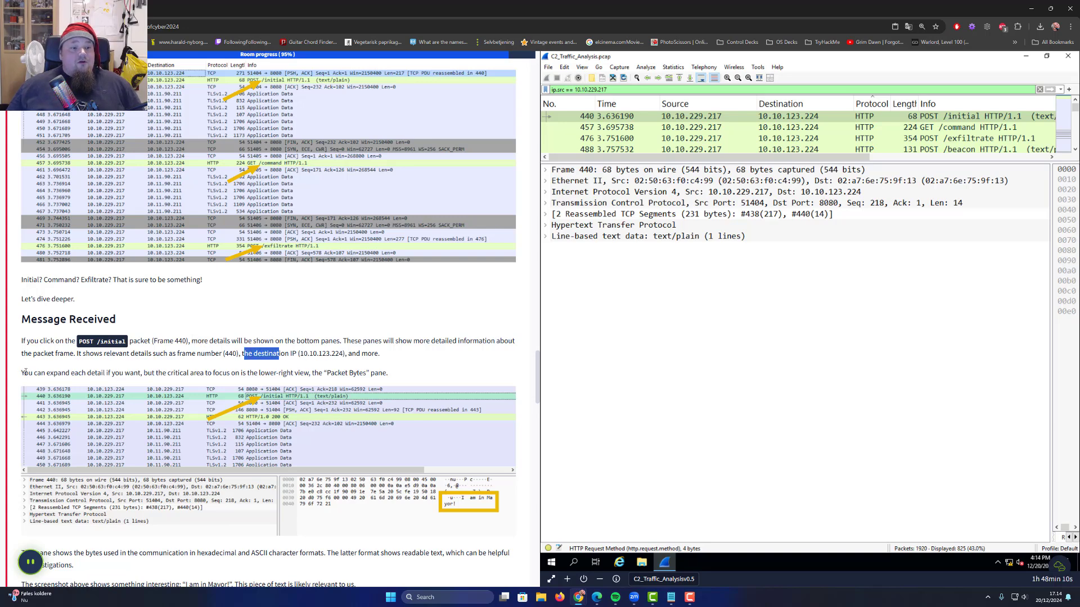
left_click_drag(26, 373, 366, 372)
double_click(378, 372)
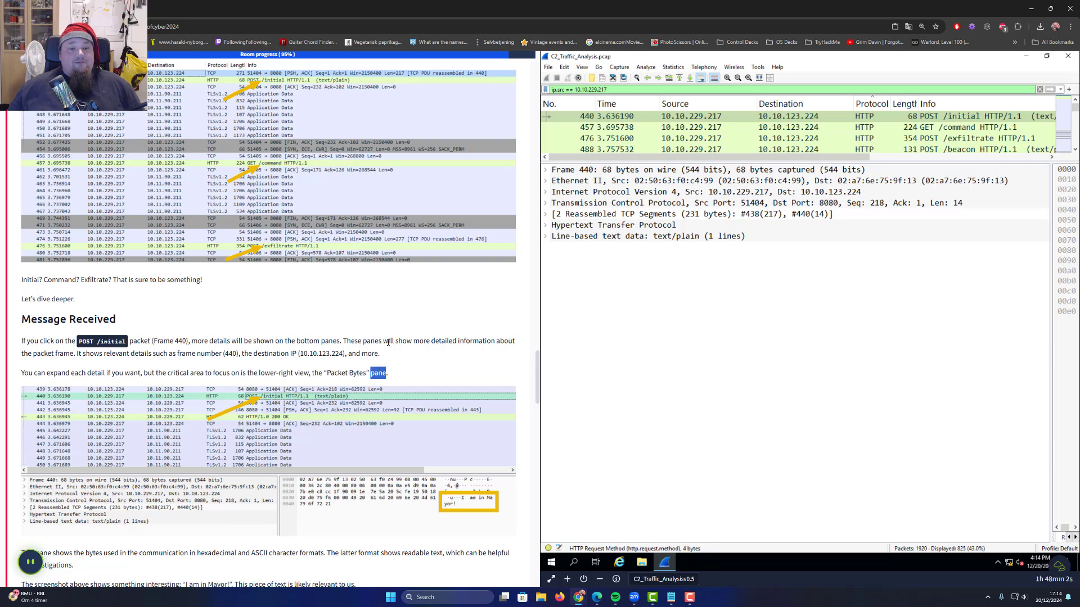
scroll(305, 340, "down", 3)
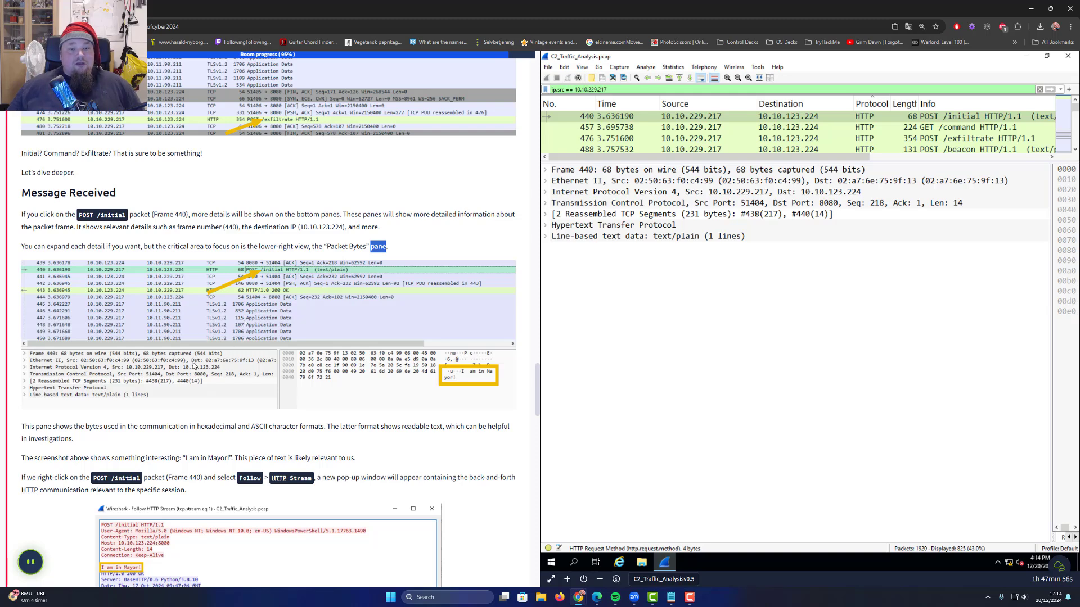
Expand frame 440's line-based text data and select the 'I am in Mayor!' line
left_click(957, 299)
left_click(579, 237)
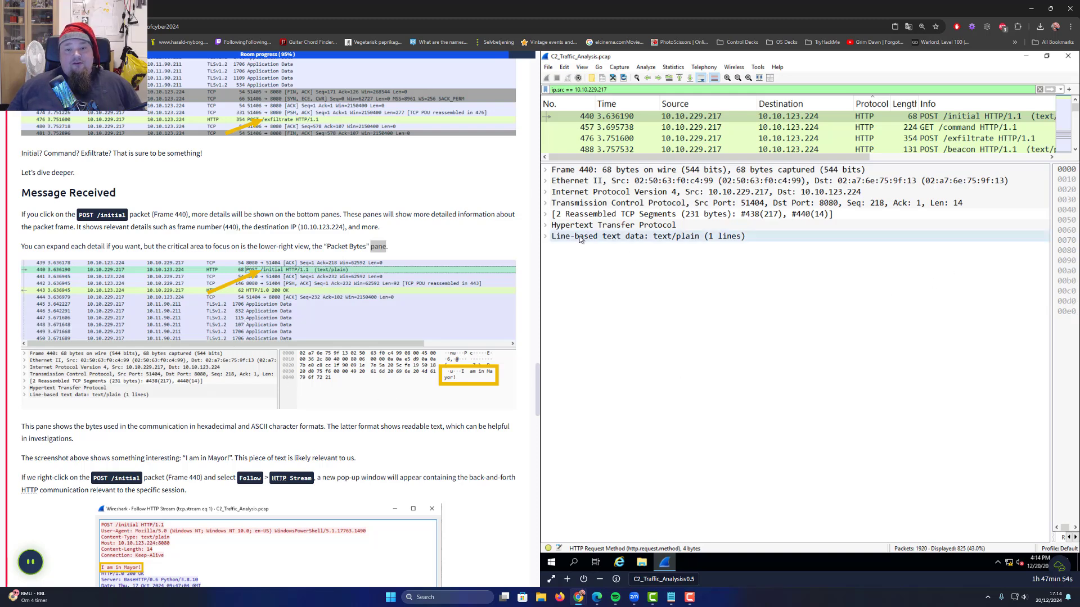
left_click(546, 237)
left_click(573, 249)
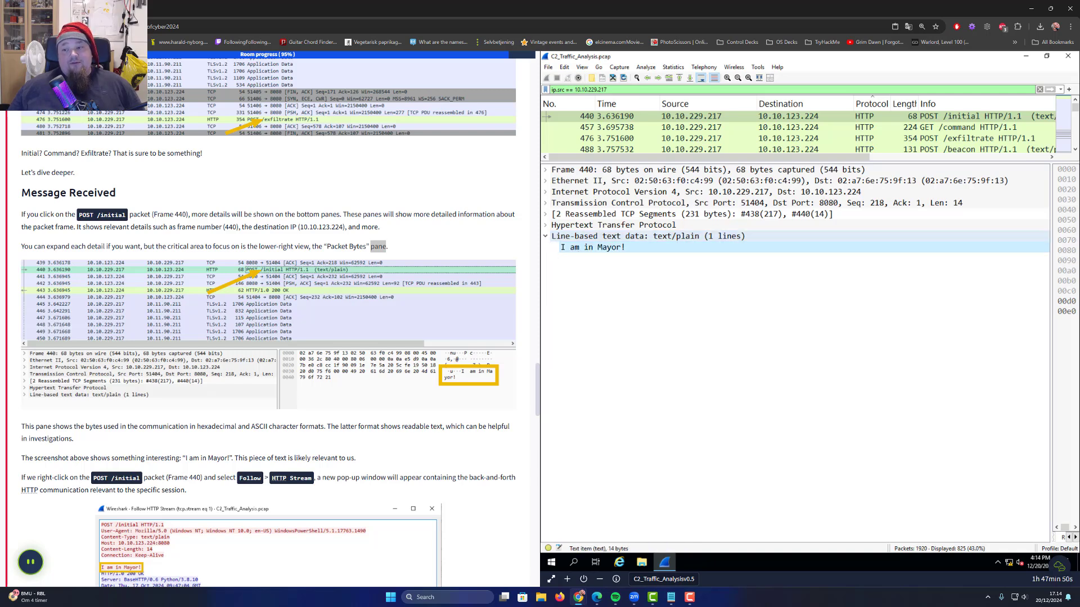
Check the Host header in the packet bytes hex dump, then reselect 'I am in Mayor!'
left_click_drag(1051, 280, 622, 309)
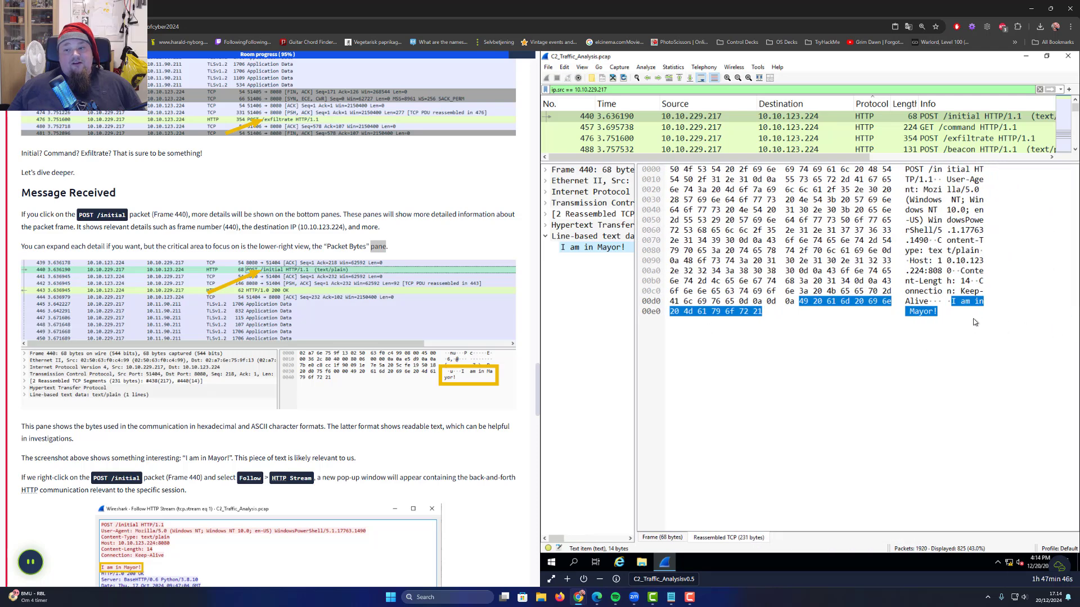
left_click(681, 275)
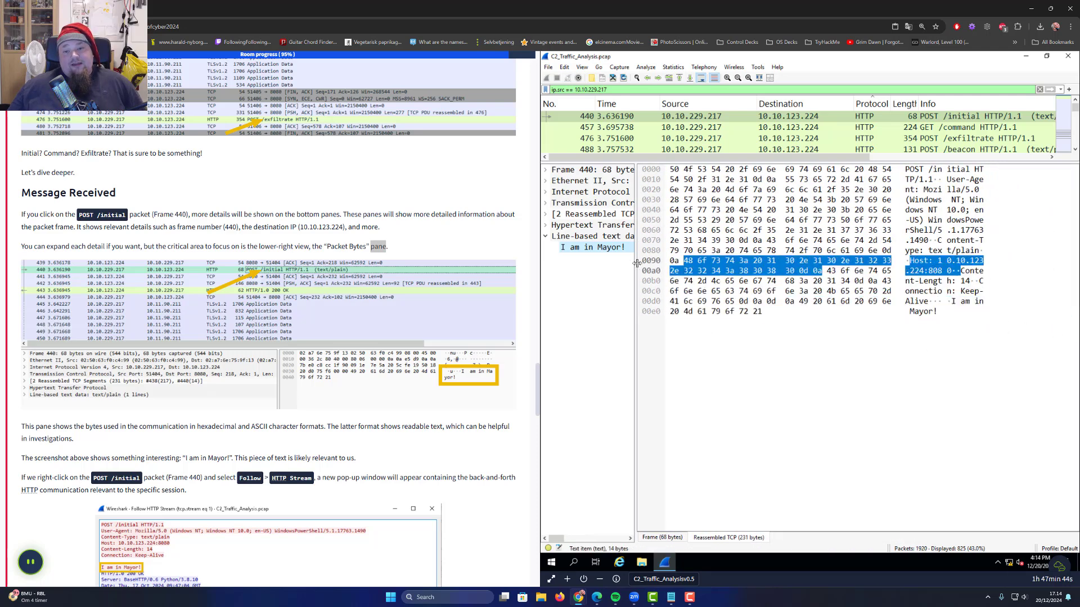
left_click_drag(634, 265, 1035, 269)
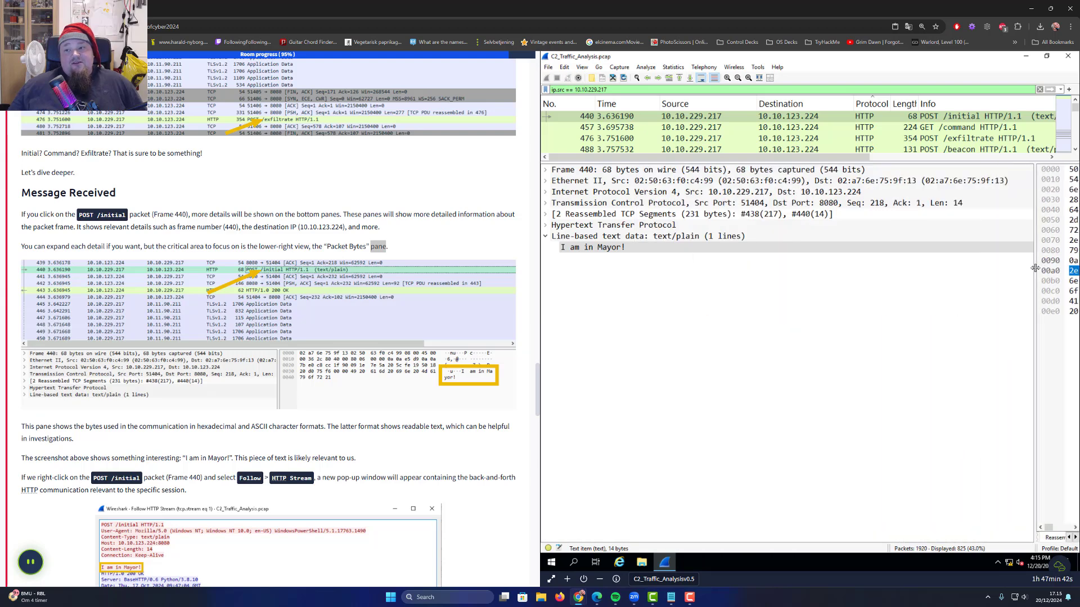
left_click(586, 248)
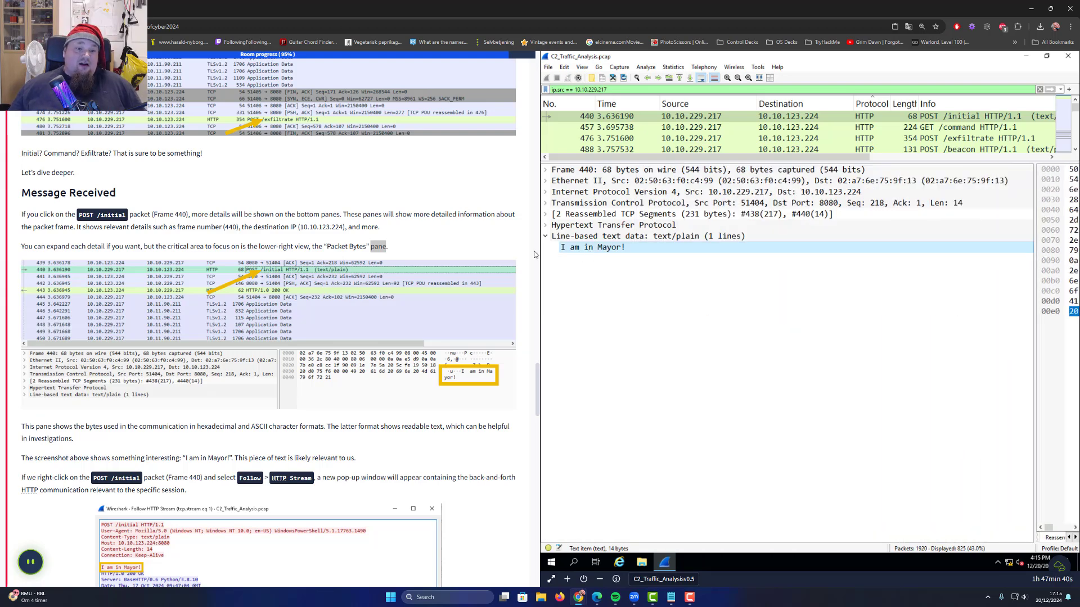
scroll(144, 339, "down", 2)
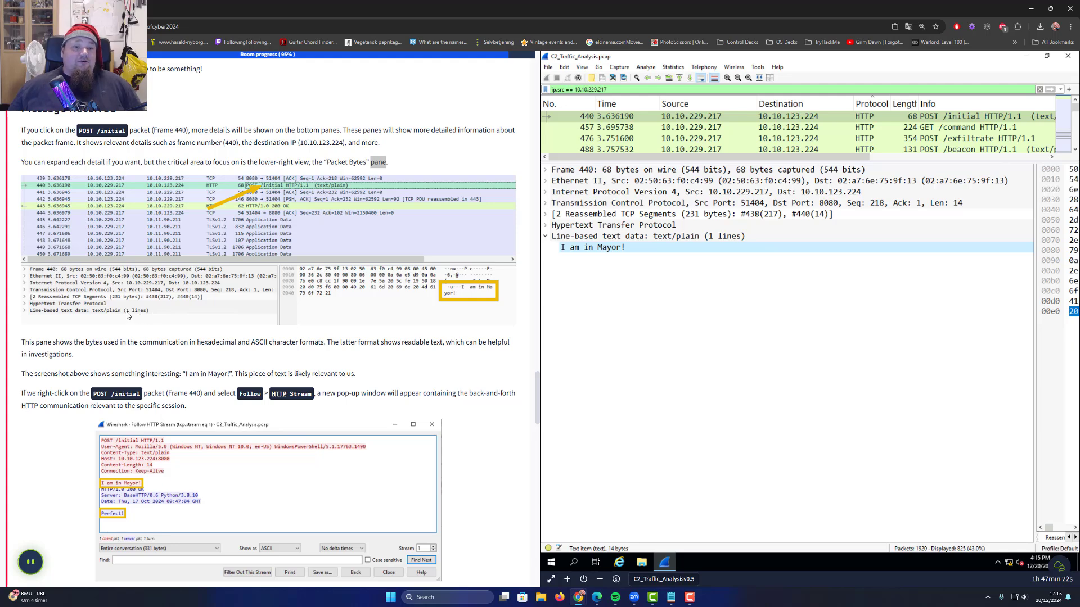
Read the tutorial's Follow HTTP Stream instructions and enlarge the packet list
left_click_drag(36, 342, 260, 360)
left_click(238, 396)
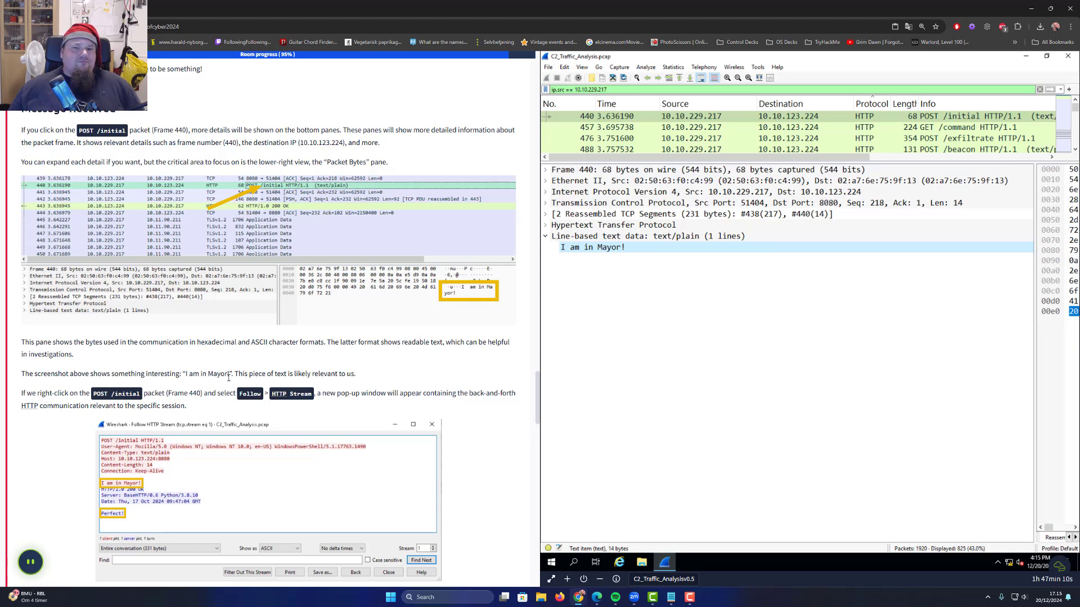
left_click_drag(237, 373, 340, 372)
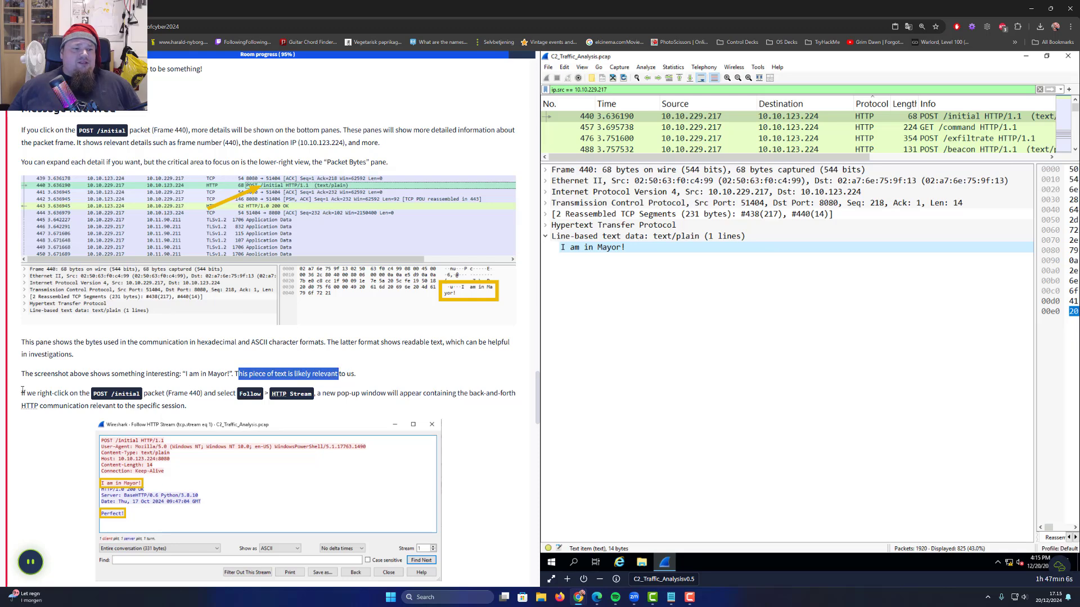
left_click_drag(27, 392, 97, 392)
double_click(101, 393)
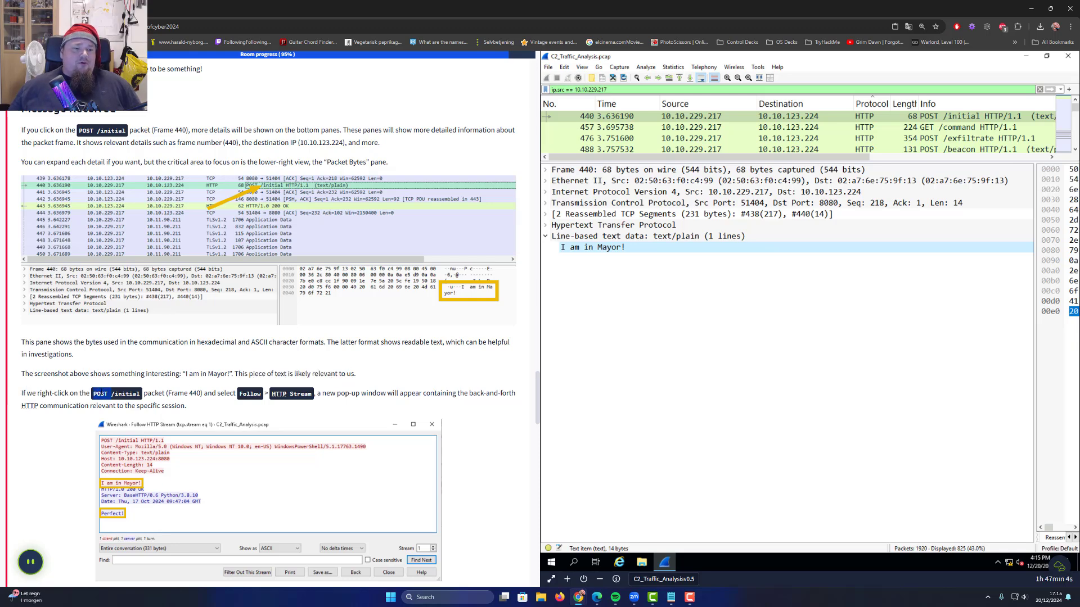
double_click(127, 393)
double_click(178, 393)
double_click(227, 393)
double_click(250, 393)
left_click(288, 393)
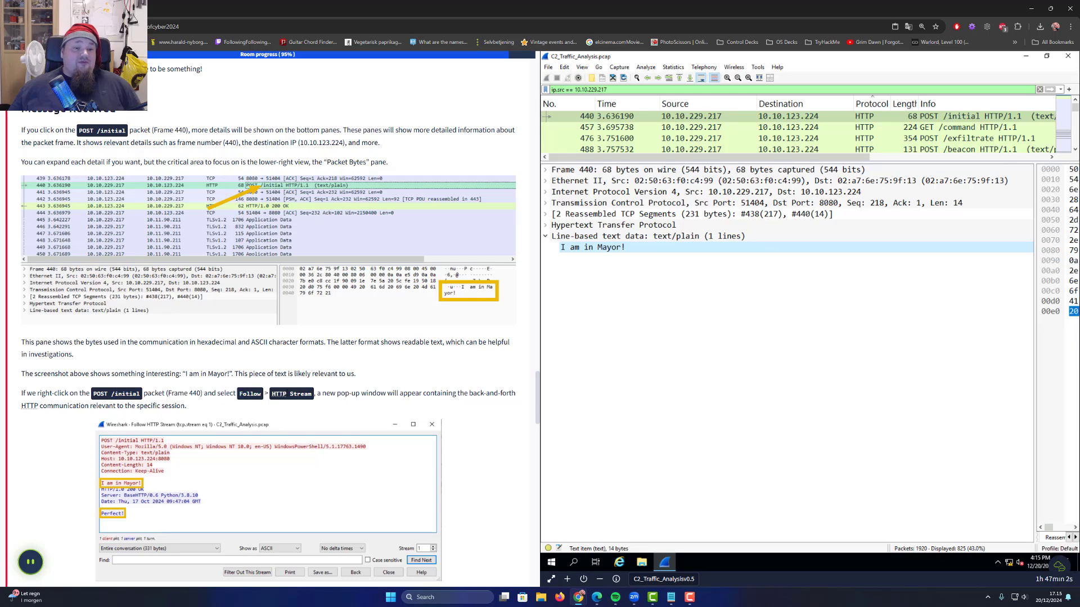
left_click_drag(318, 394, 506, 394)
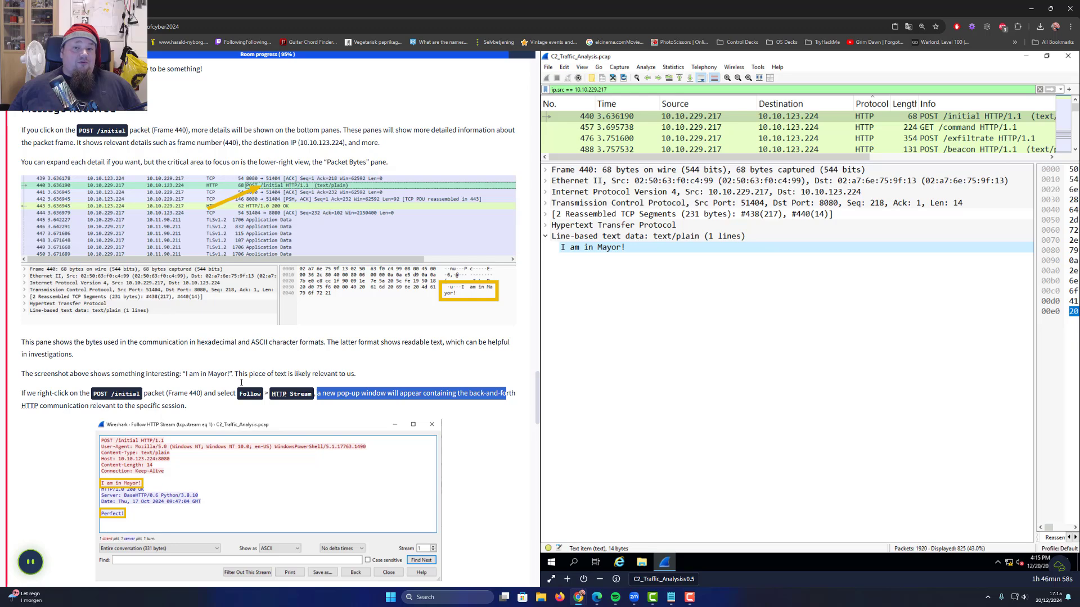
left_click(578, 281)
left_click_drag(736, 161, 711, 167)
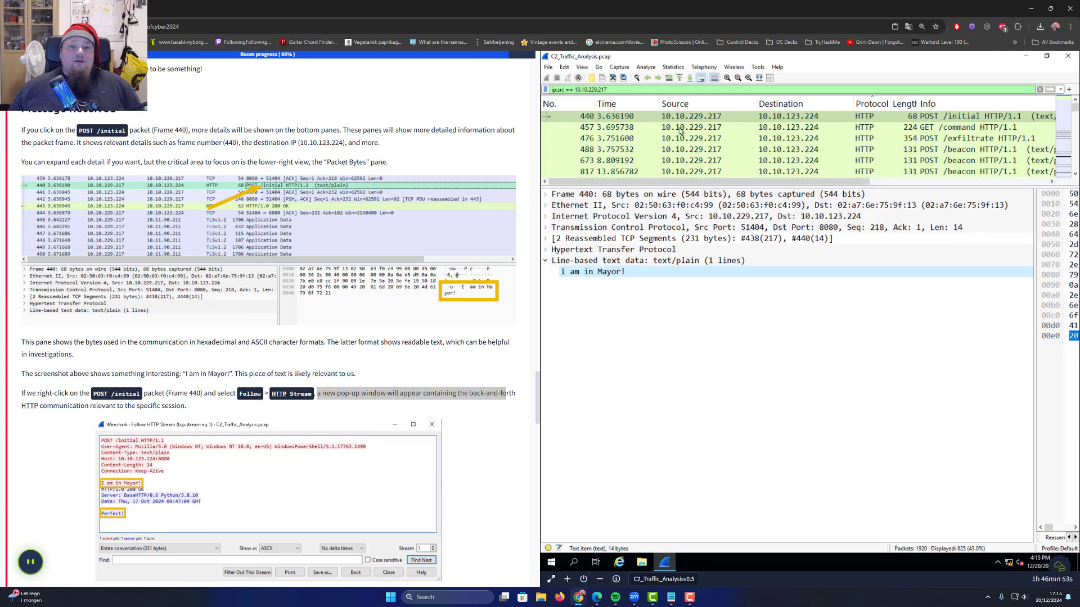
Follow the HTTP stream of POST /initial packet 440
right_click(628, 117)
mouse_move(655, 245)
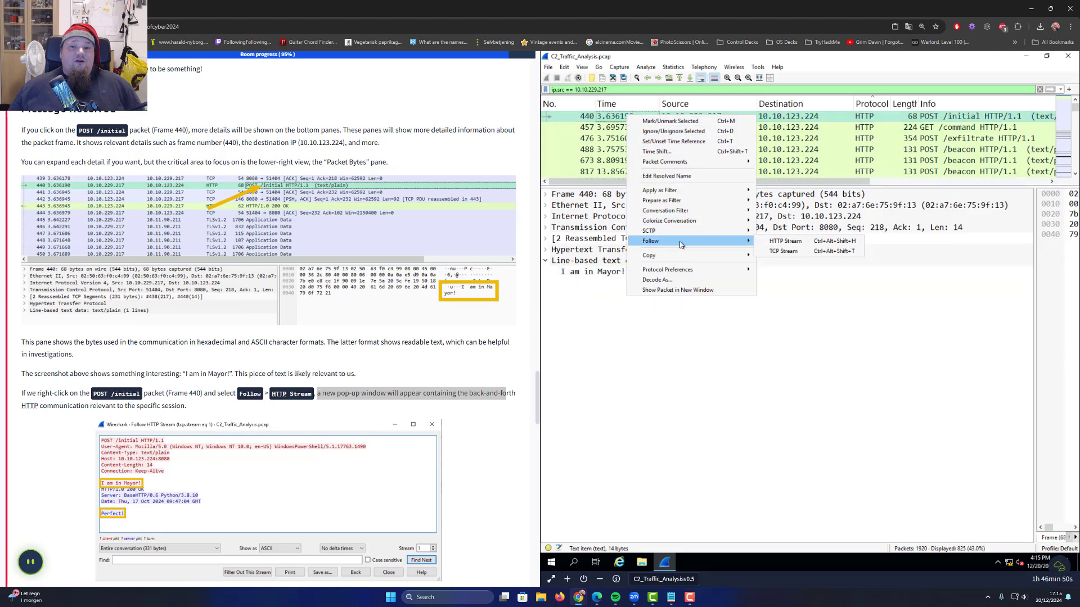
left_click(790, 241)
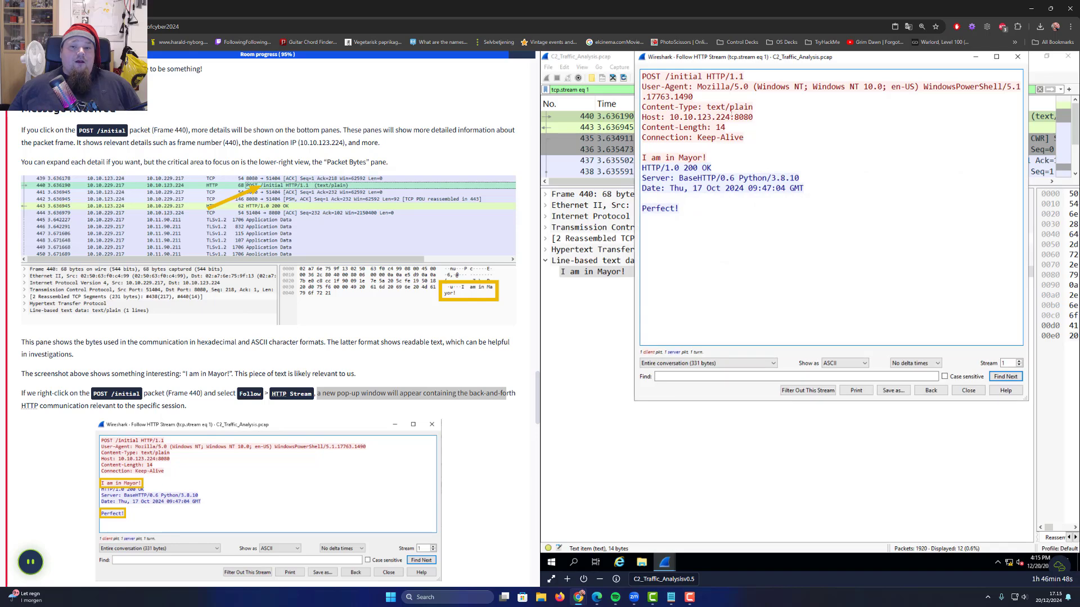
left_click_drag(853, 63, 805, 95)
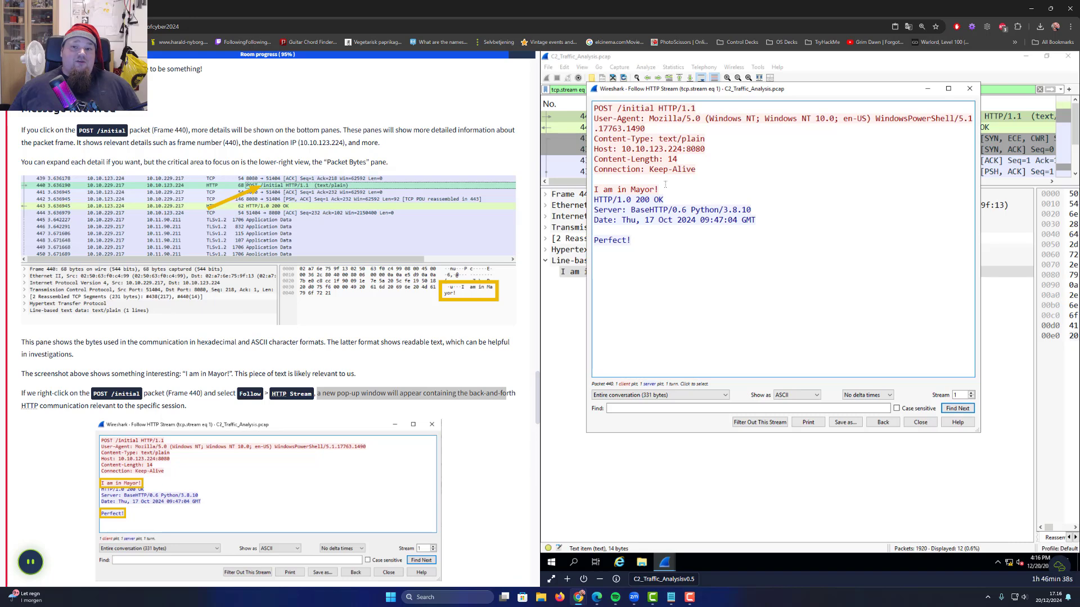
Review the request, the 'Perfect!' reply and the BaseHTTP Python/3.8.10 server header
left_click_drag(653, 179, 595, 105)
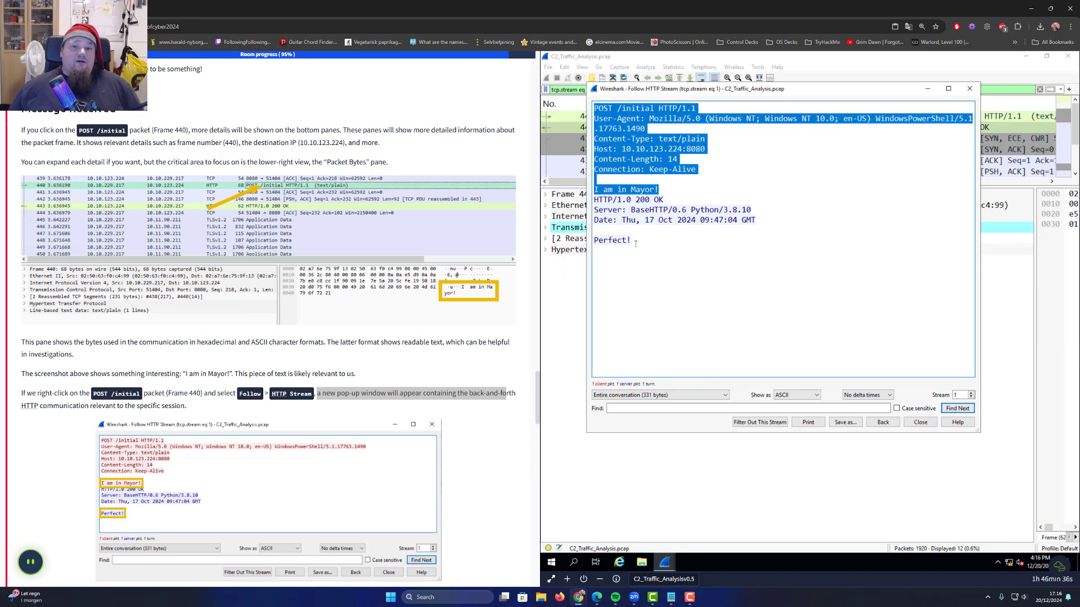
left_click_drag(603, 220, 594, 199)
left_click(666, 250)
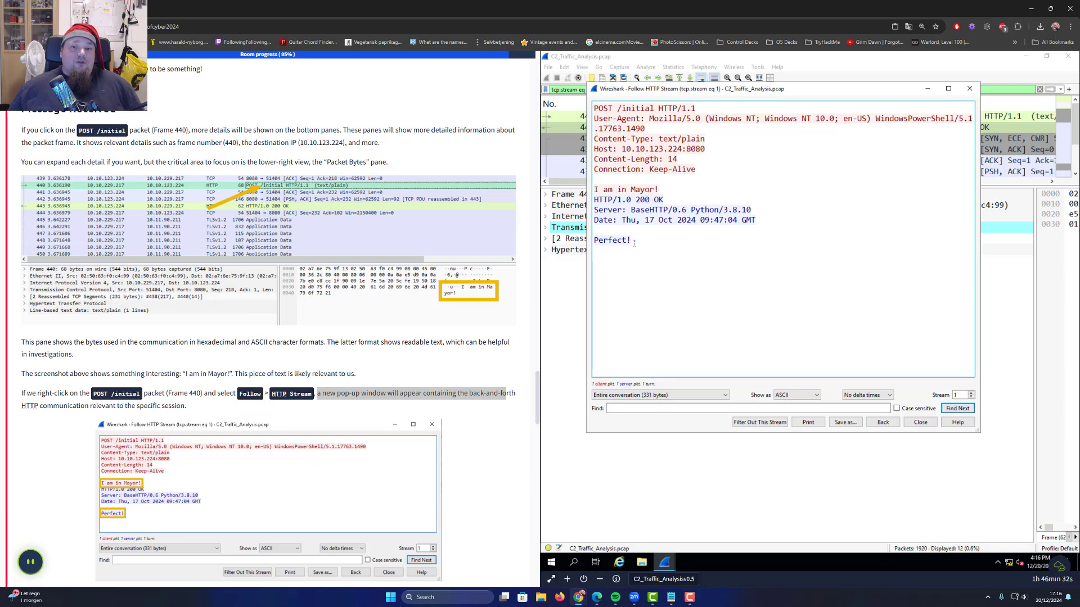
left_click_drag(632, 241, 593, 240)
left_click(613, 241)
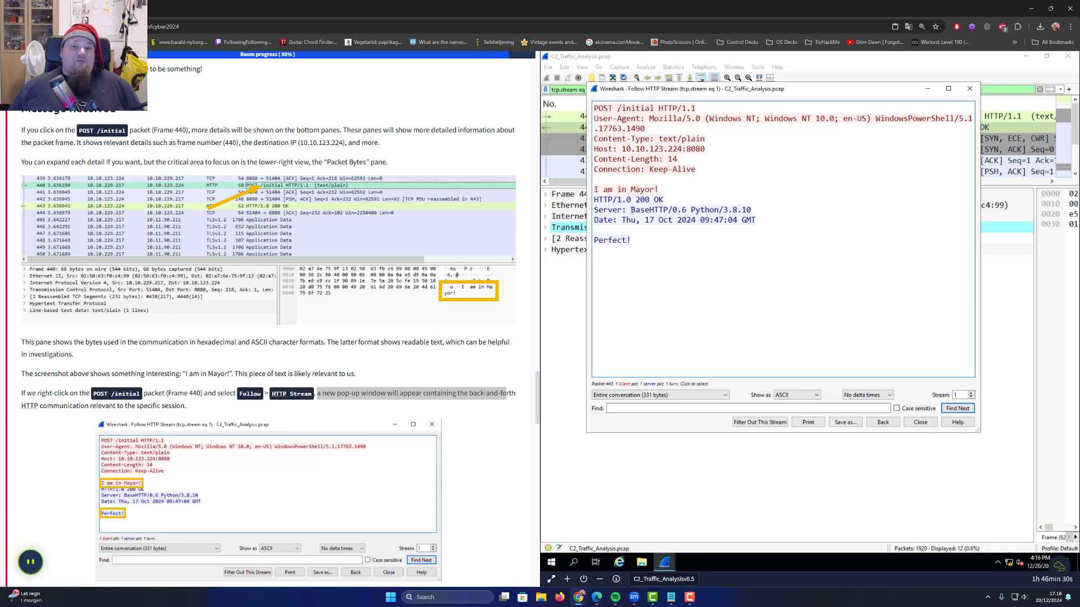
left_click_drag(628, 210, 673, 210)
left_click_drag(754, 209, 690, 209)
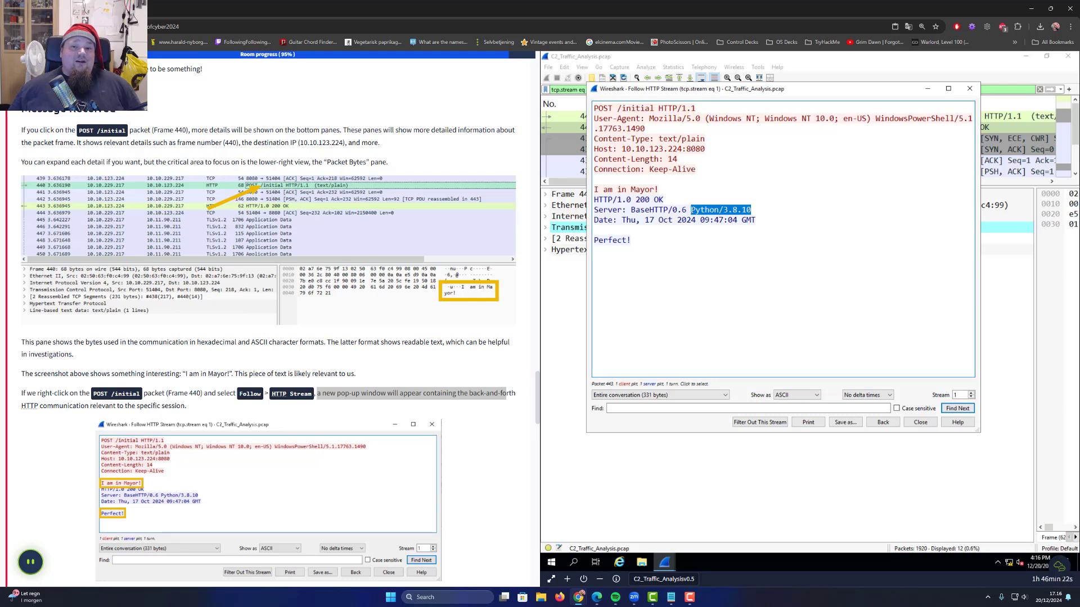
left_click(713, 229)
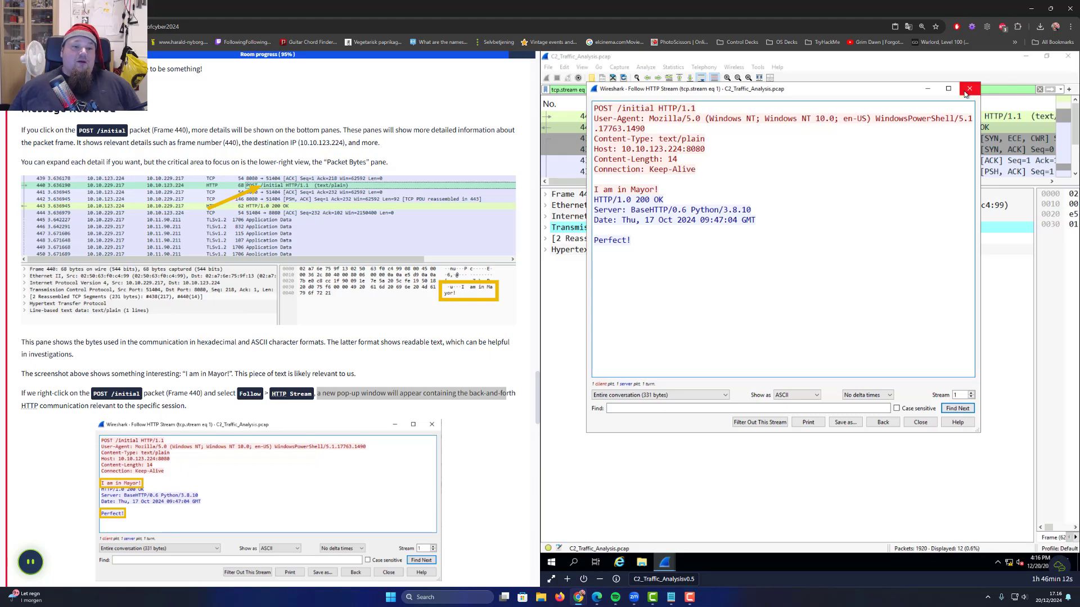
Read the tutorial's explanation of why following streams is useful
scroll(321, 311, "down", 3)
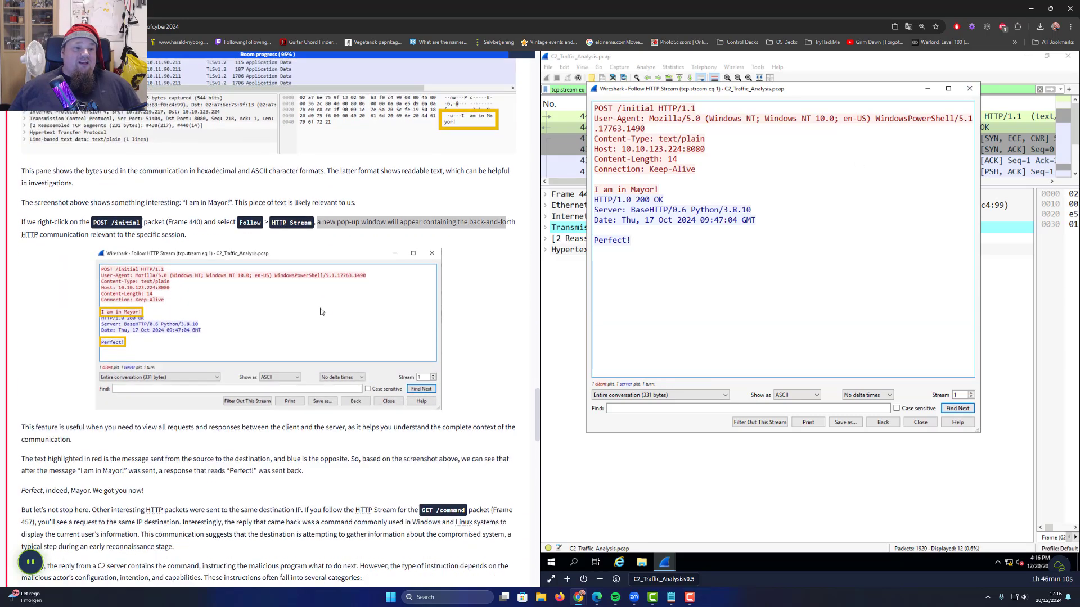
scroll(321, 311, "down", 3)
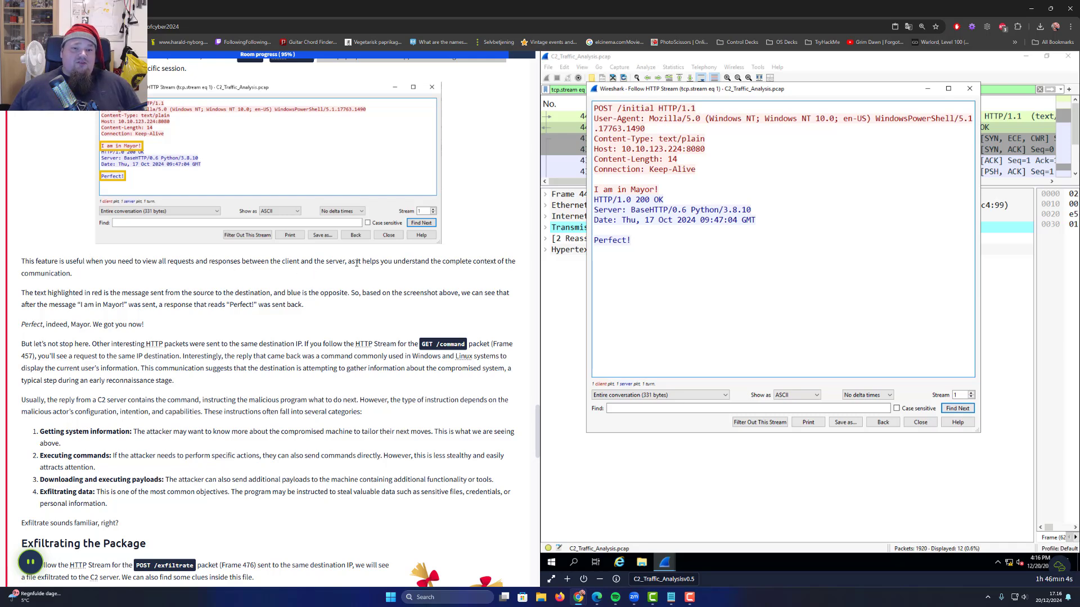
left_click_drag(333, 262, 469, 262)
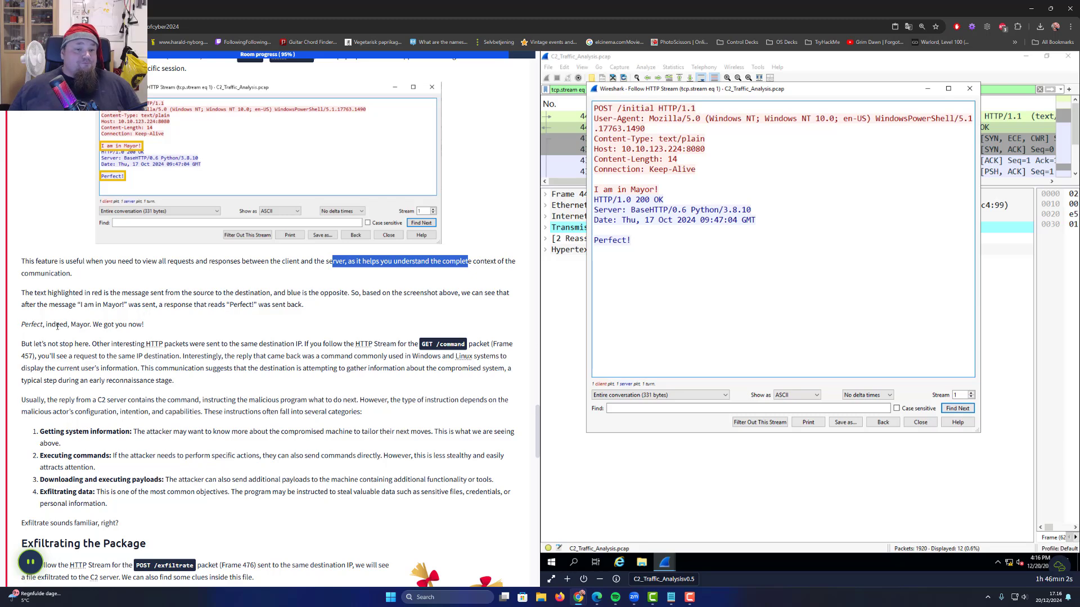
left_click_drag(22, 344, 167, 342)
left_click_drag(296, 337, 468, 344)
Close the stream window and select the 'tcp.stream eq 1' filter for replacement
left_click(970, 88)
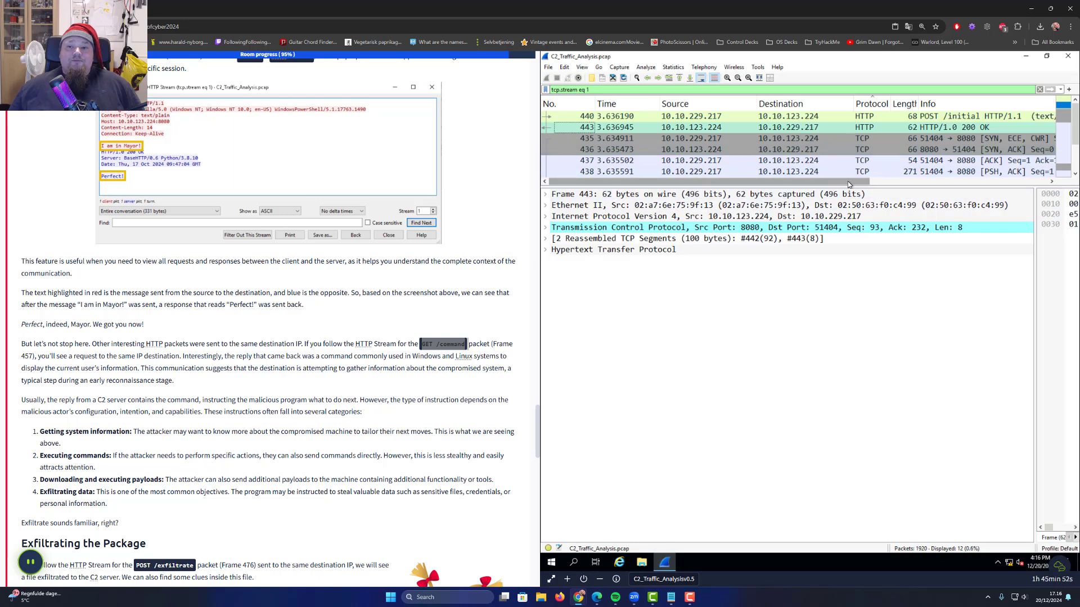
left_click_drag(848, 186, 889, 334)
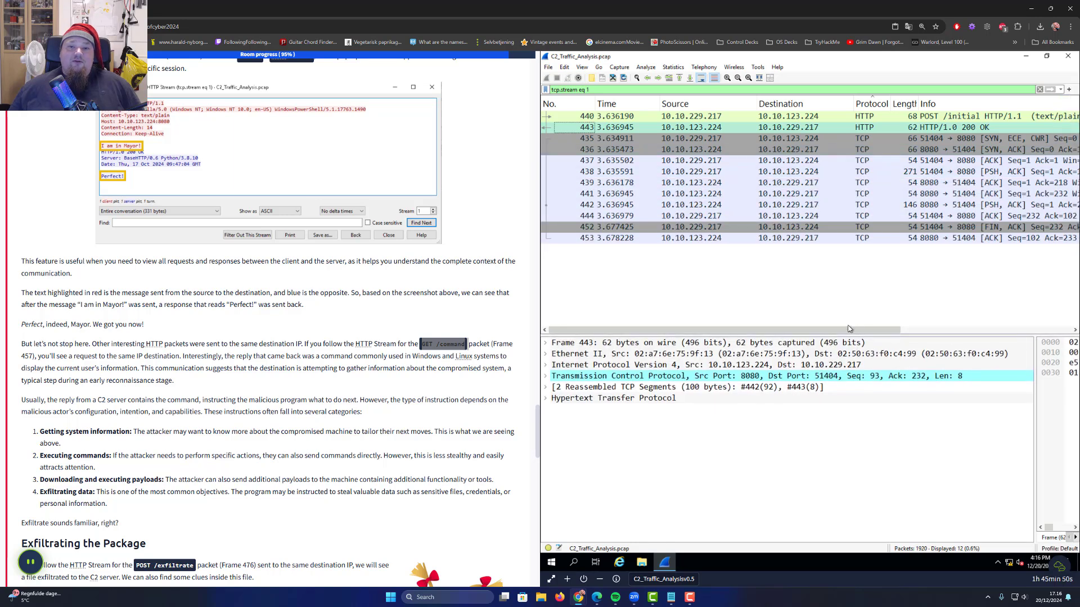
left_click(801, 302)
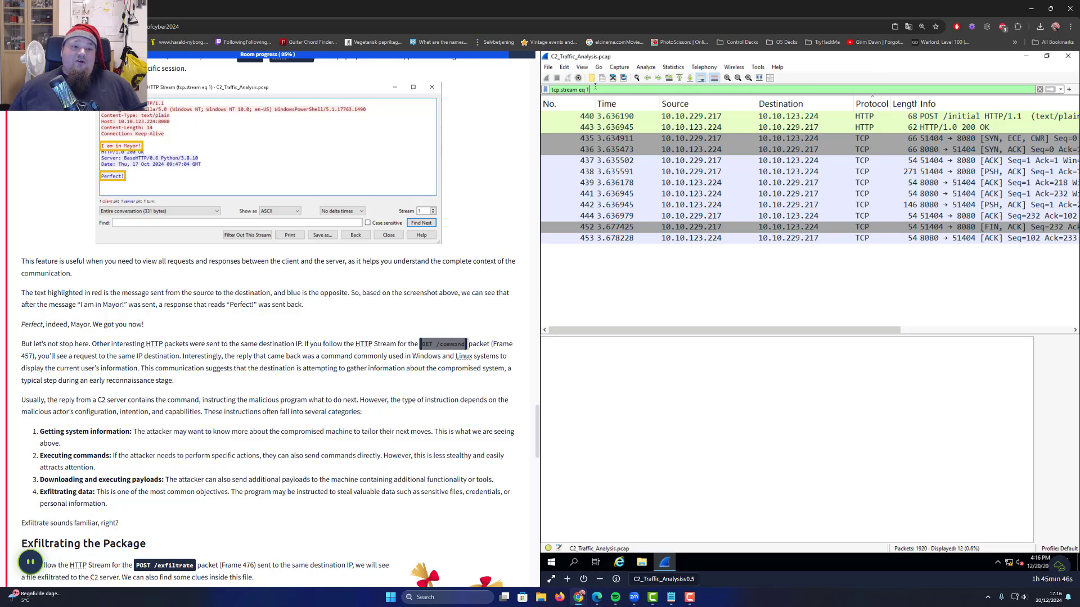
left_click_drag(595, 86, 541, 88)
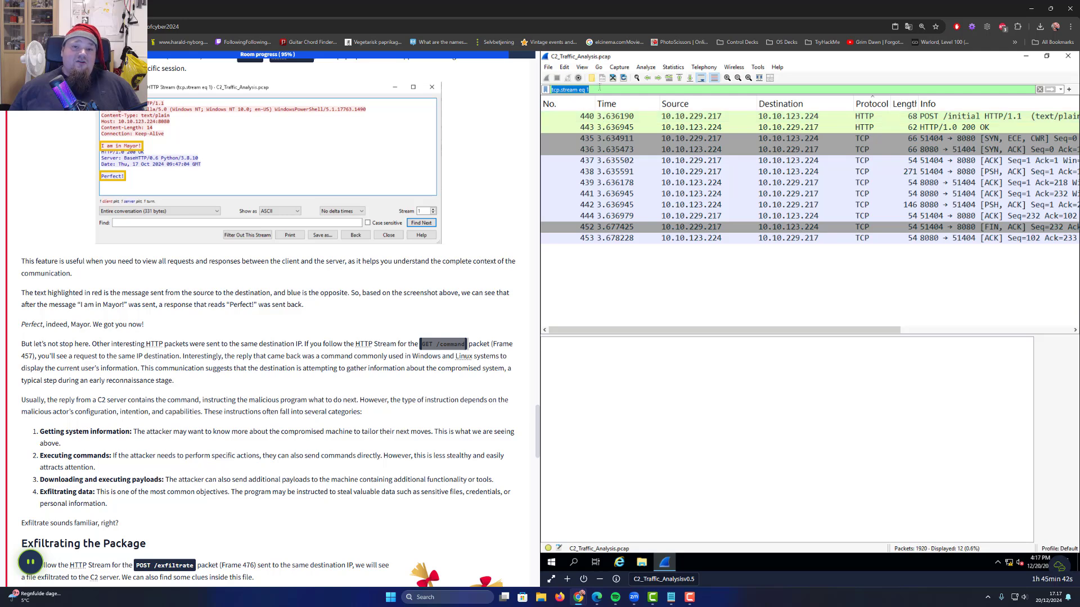
left_click(615, 87)
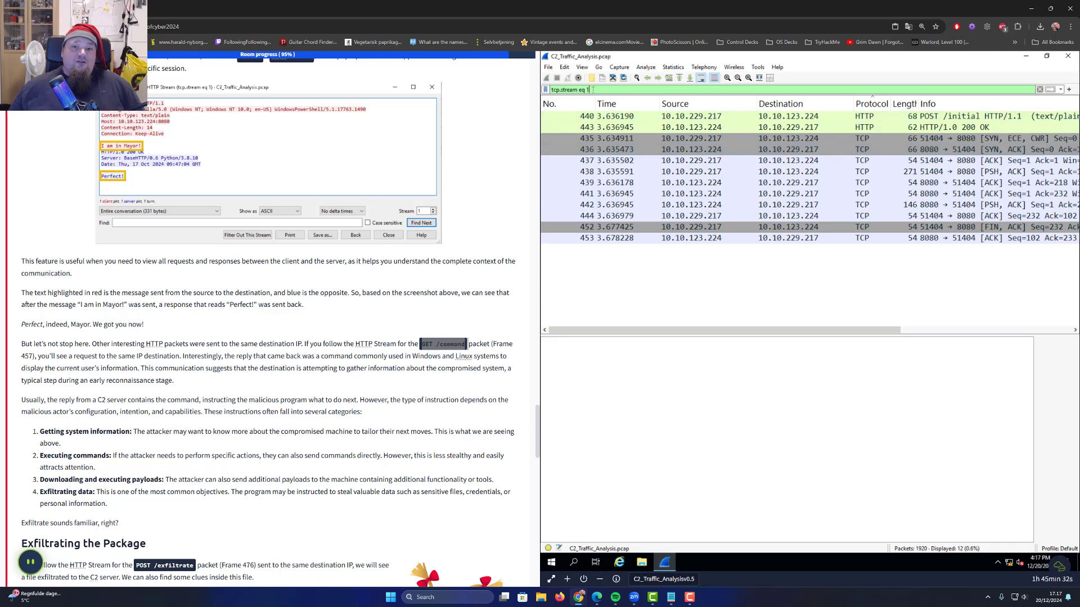
left_click_drag(592, 90, 531, 95)
Apply the ip.src == 10.10.229.217 filter and select GET /command packet 457
type("ip.src == 10.10.229.217")
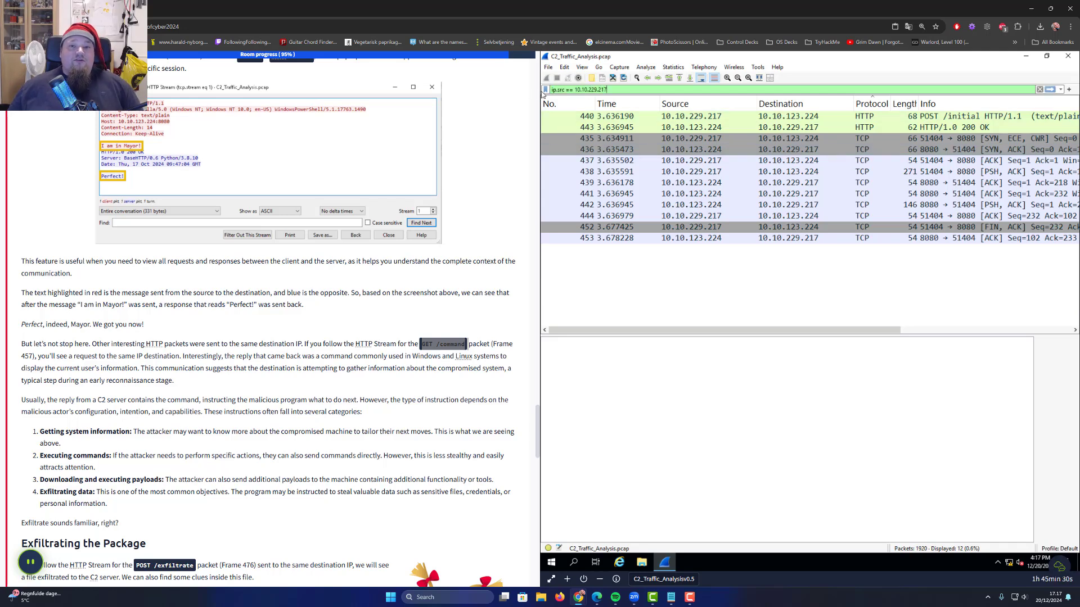
key("Return")
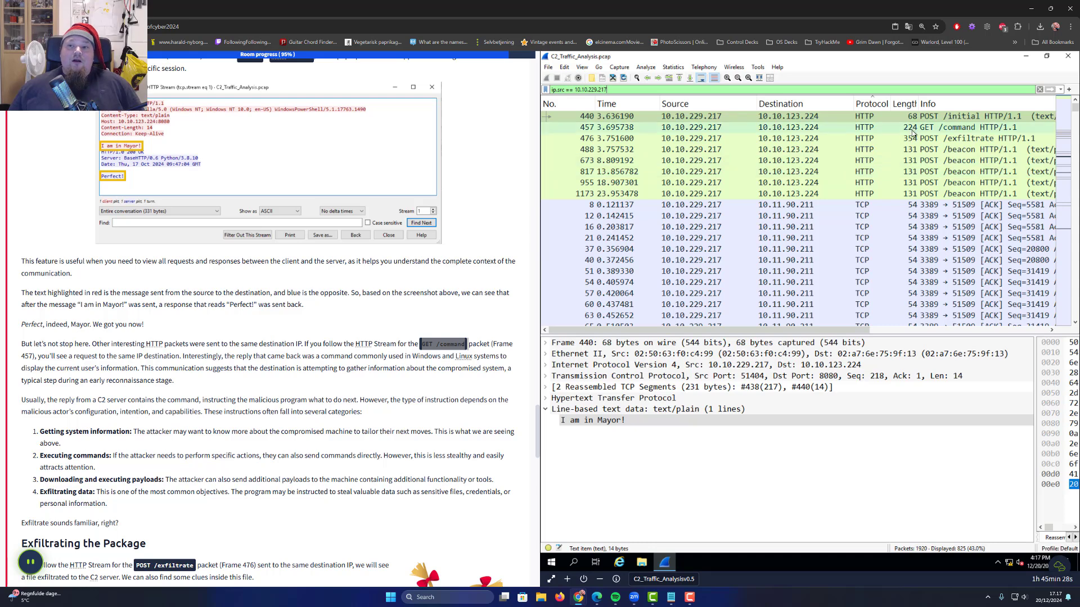
left_click(910, 129)
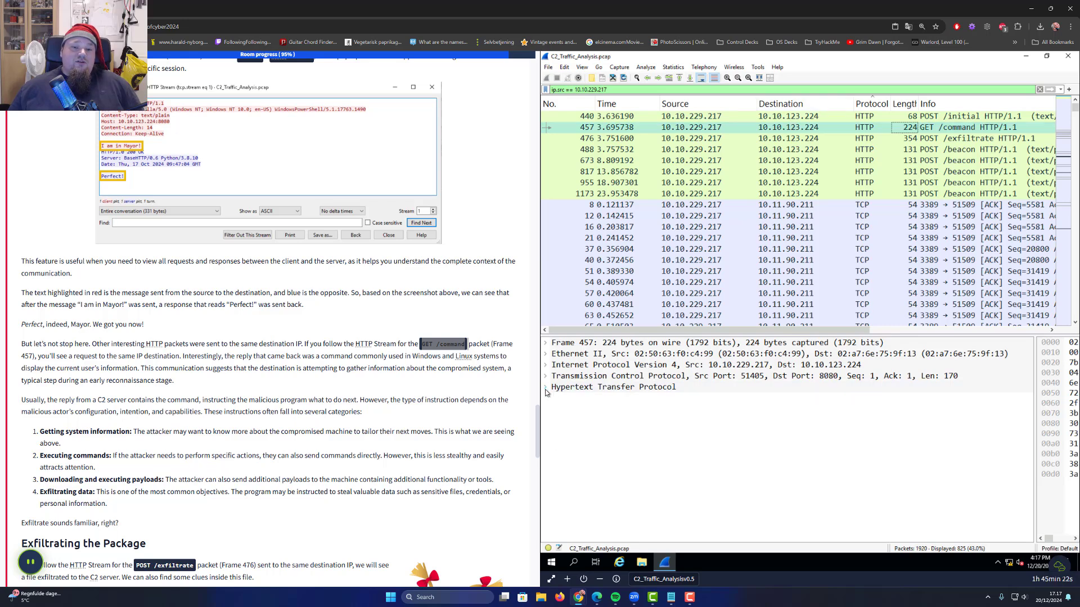
Inspect packet 457's HTTP request line and Host header
left_click(616, 388)
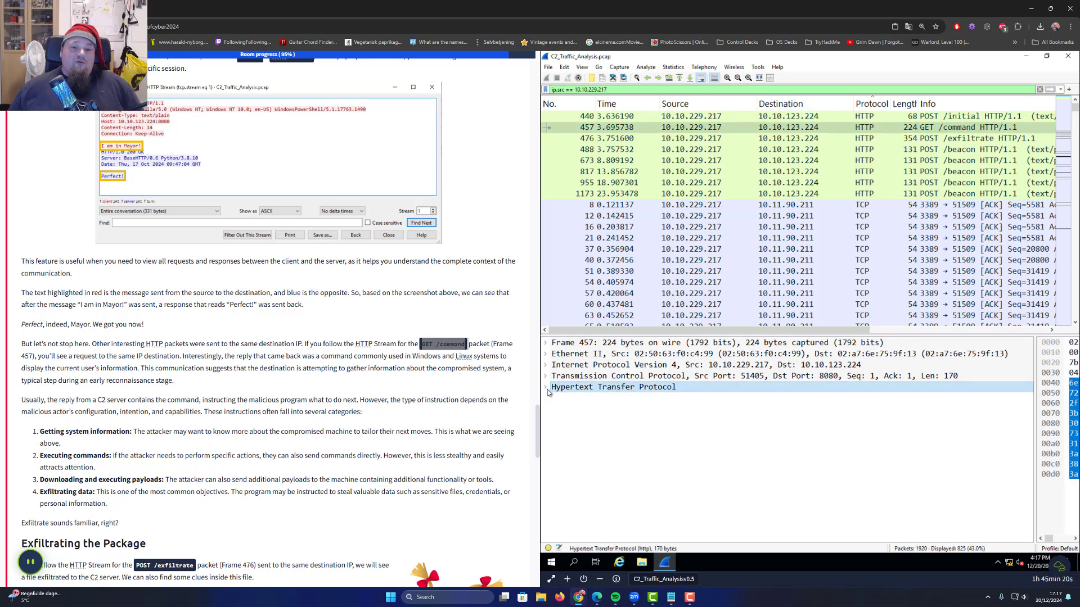
left_click(546, 389)
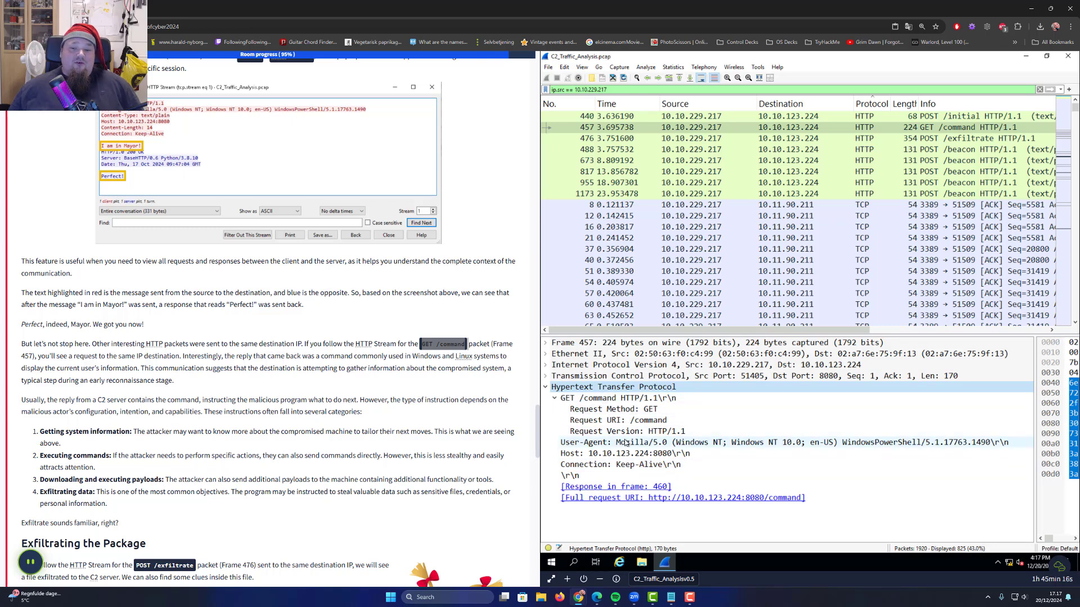
left_click(594, 399)
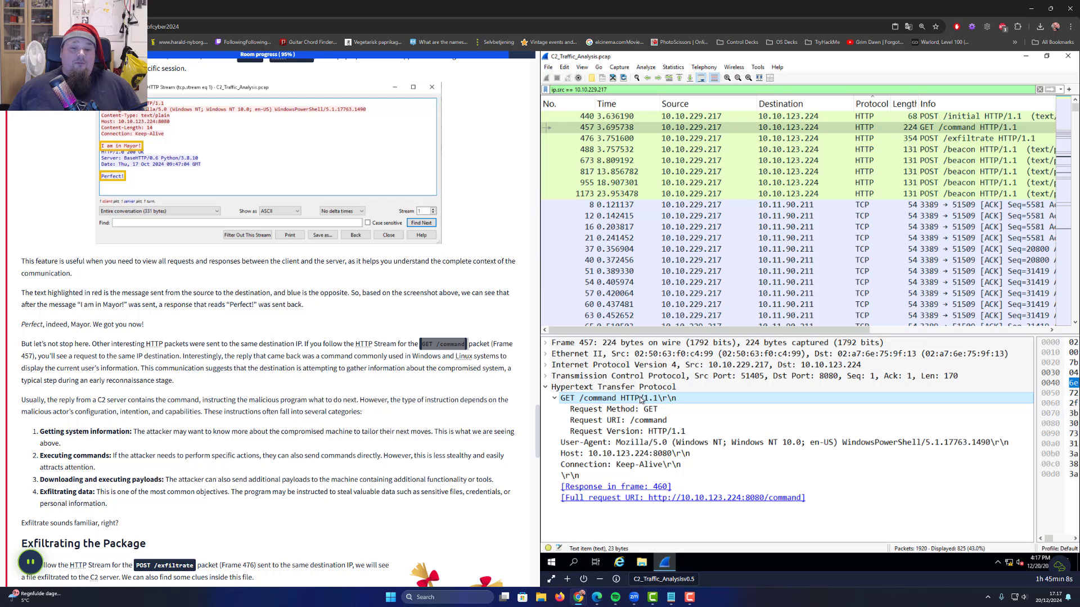
left_click(651, 457)
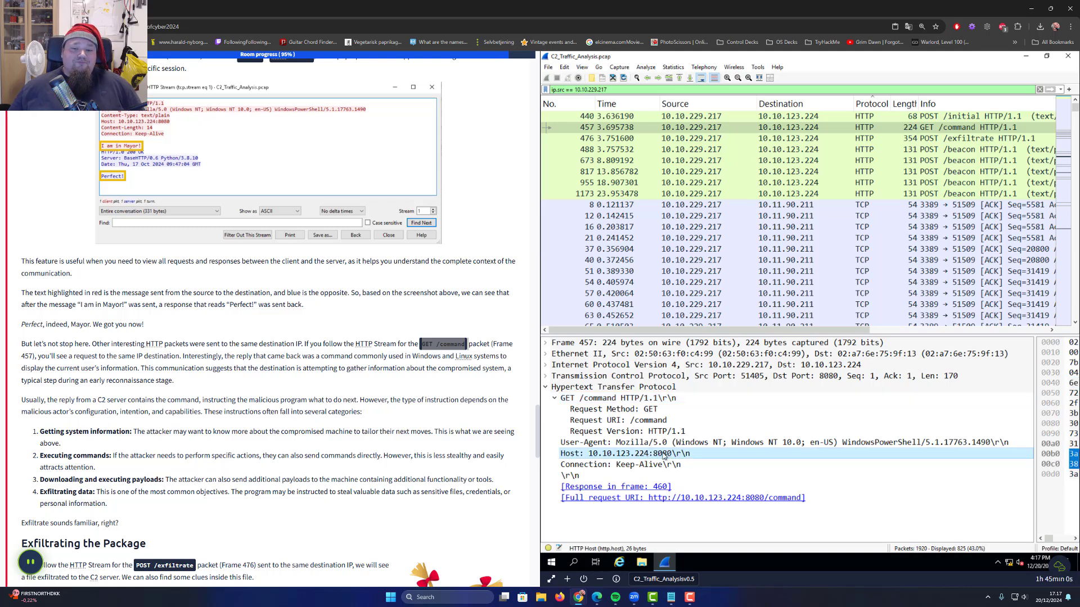
left_click(547, 389)
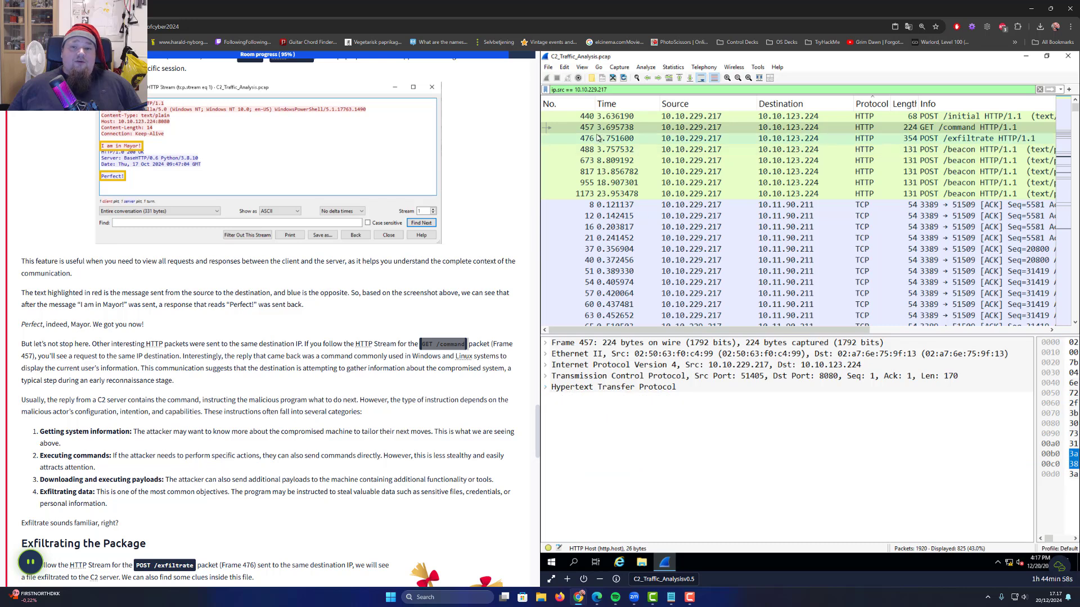
Follow packet 457's HTTP stream to see the server's 'whoami' command reply
right_click(601, 127)
mouse_move(642, 252)
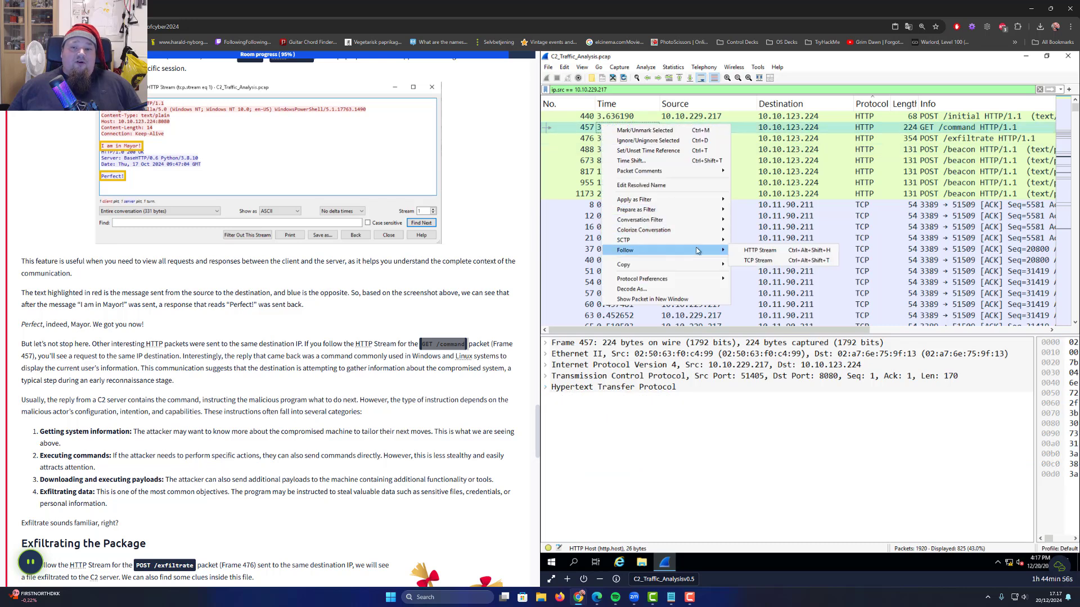
left_click(770, 256)
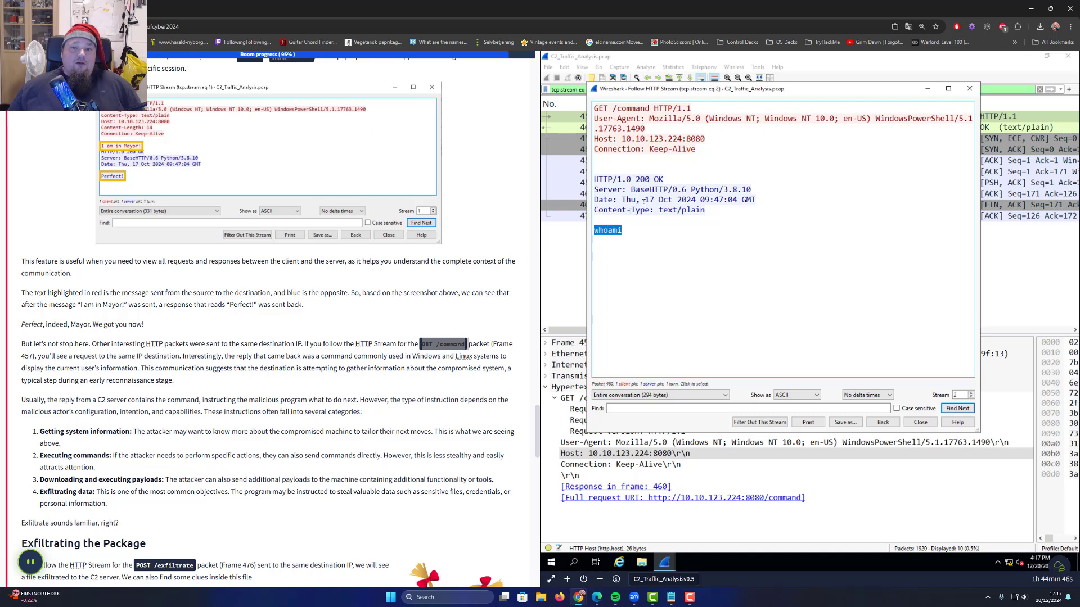
left_click(644, 201)
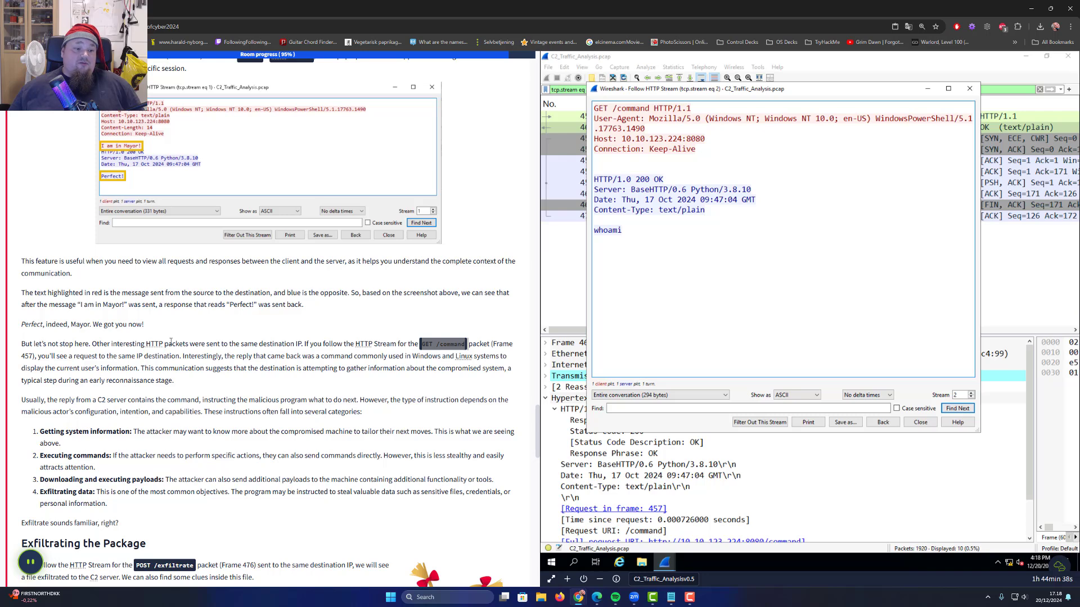
scroll(171, 341, "down", 2)
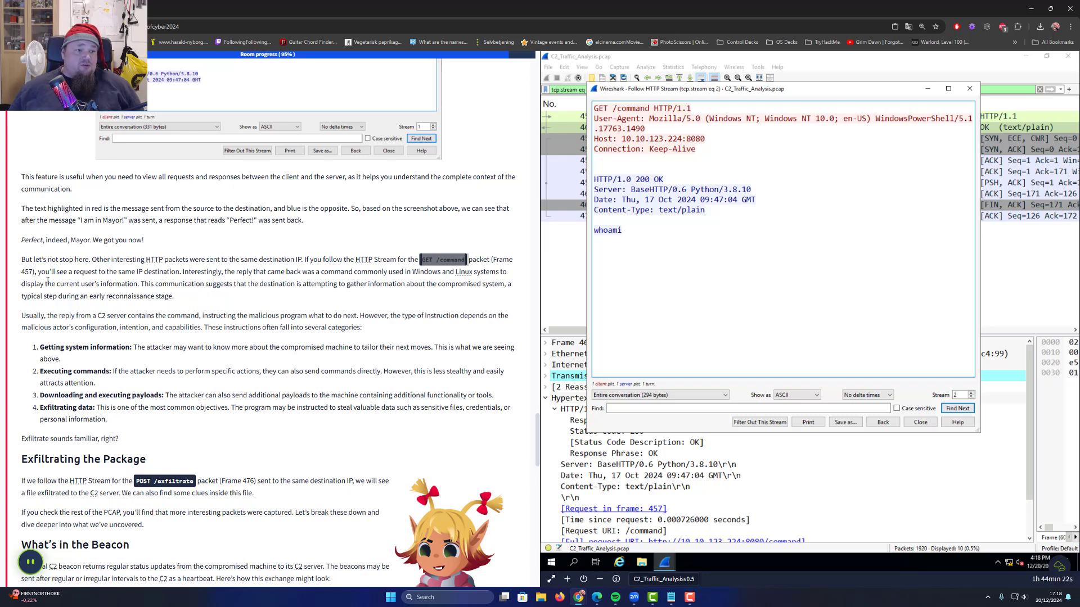
Read the tutorial's explanation of reconnaissance and C2 instruction types
left_click_drag(35, 284, 375, 284)
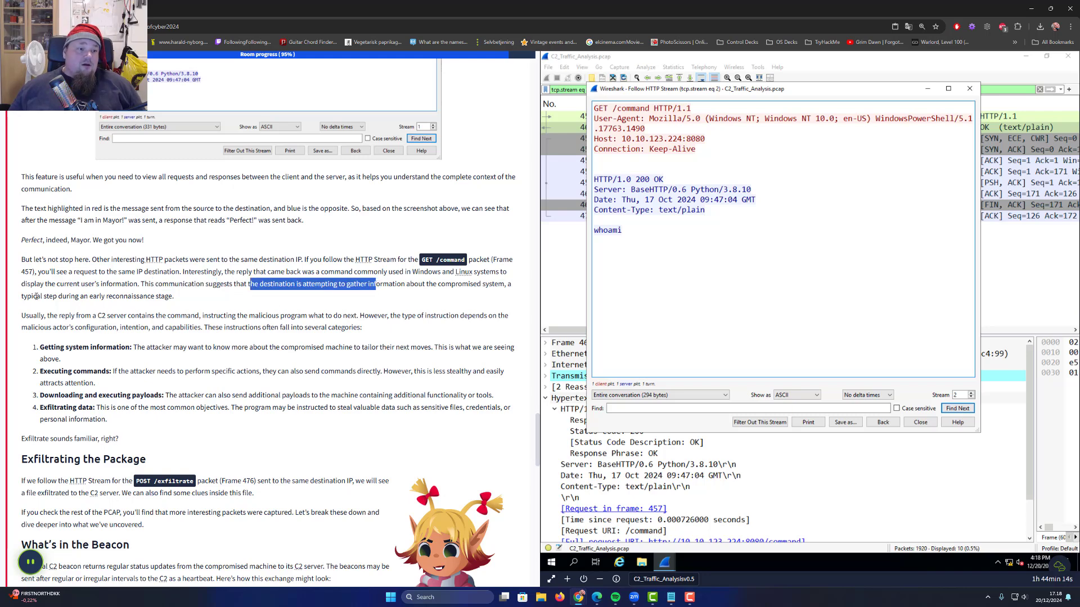
left_click_drag(22, 296, 68, 296)
left_click(65, 299)
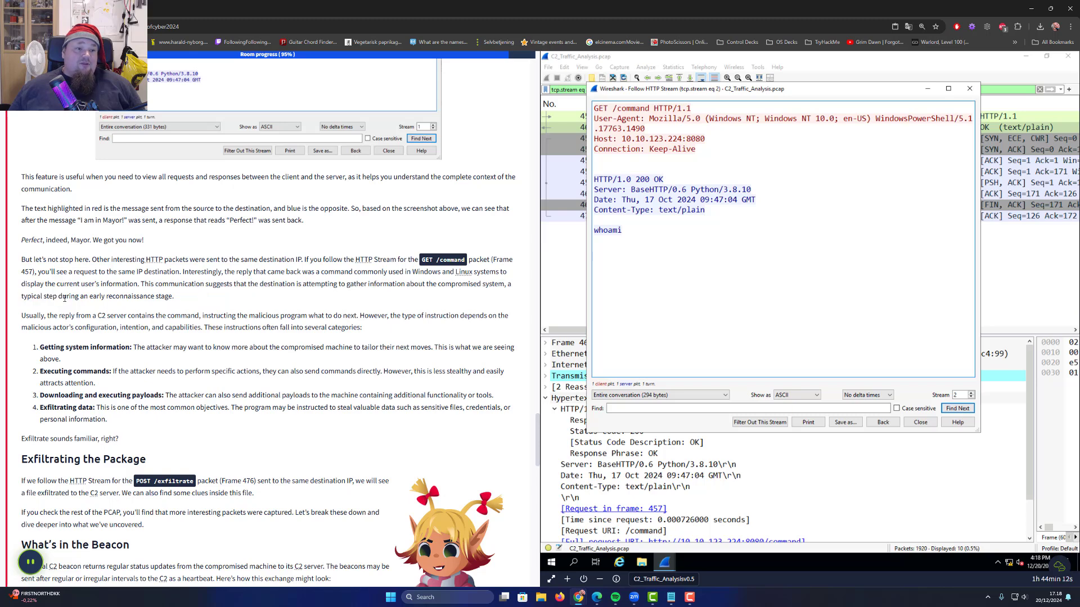
left_click_drag(75, 293, 160, 297)
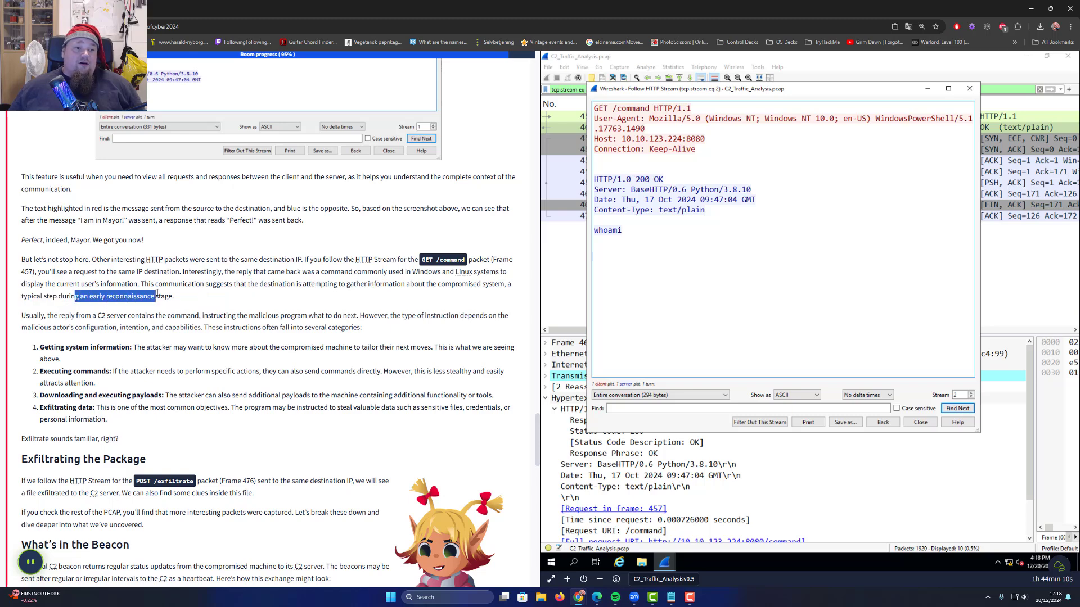
left_click(157, 296)
double_click(141, 300)
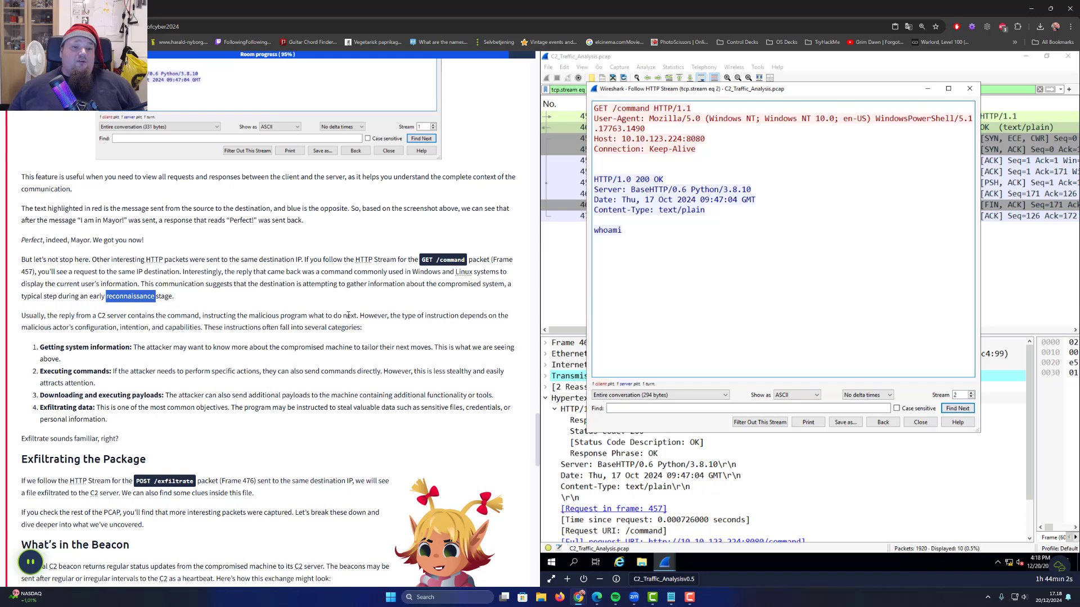
left_click_drag(365, 315, 511, 315)
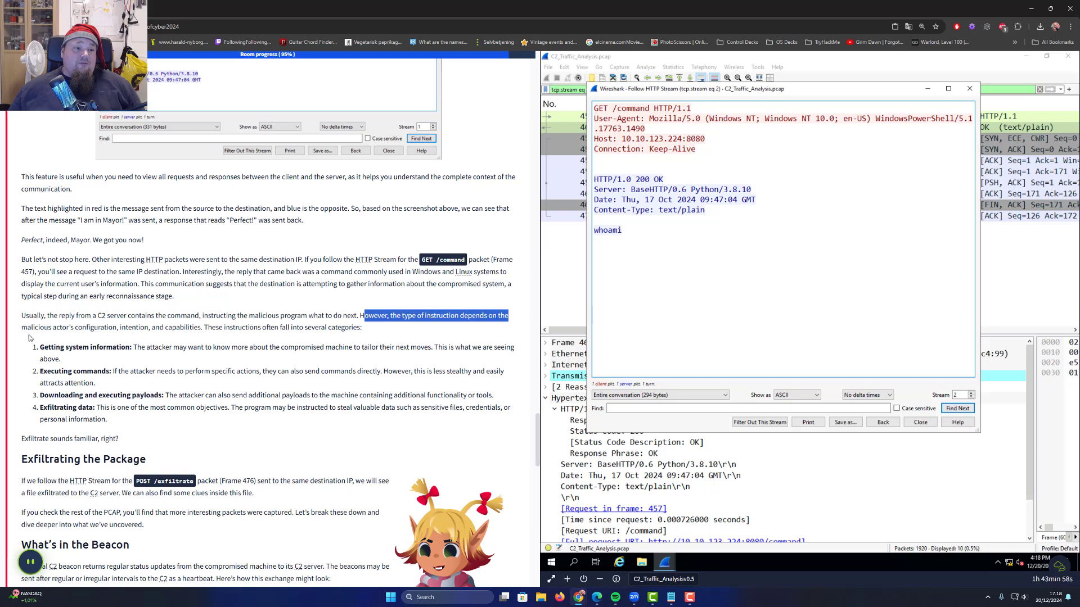
left_click_drag(27, 327, 342, 327)
scroll(37, 309, "down", 1)
Match the whoami reply to the instruction categories, then close the GET /command stream window
left_click_drag(38, 306, 140, 305)
left_click_drag(42, 328, 155, 353)
left_click_drag(43, 365, 39, 304)
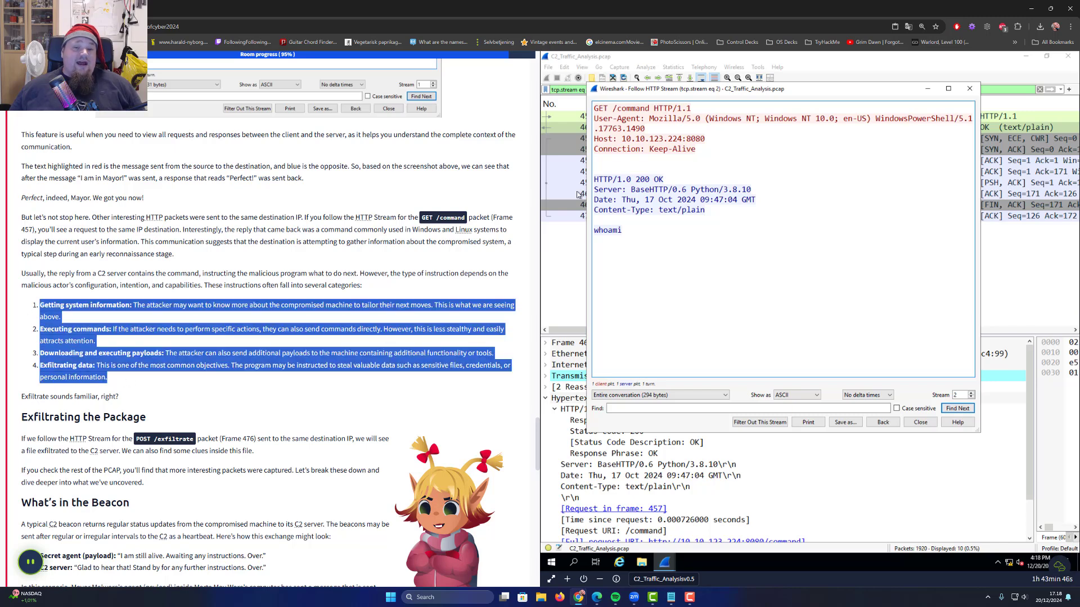
left_click(626, 233)
double_click(606, 230)
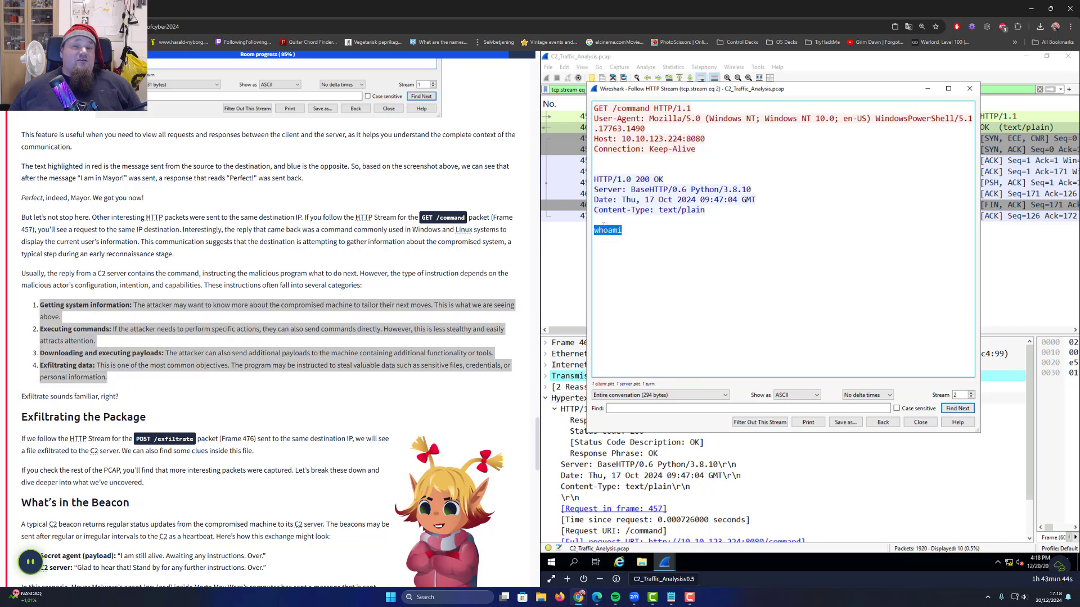
left_click(648, 235)
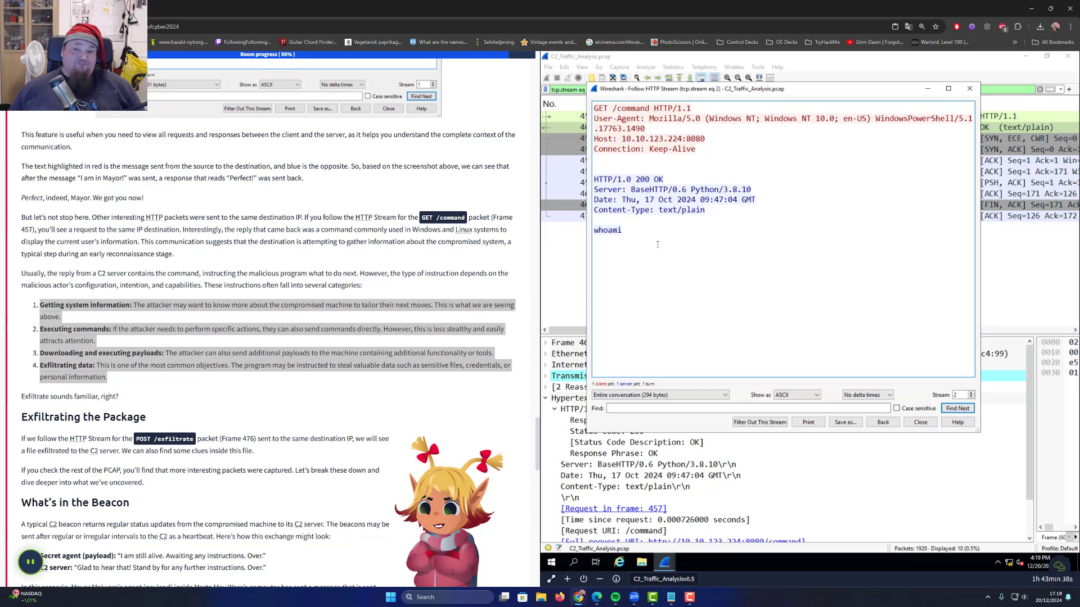
left_click(85, 376)
scroll(62, 371, "down", 2)
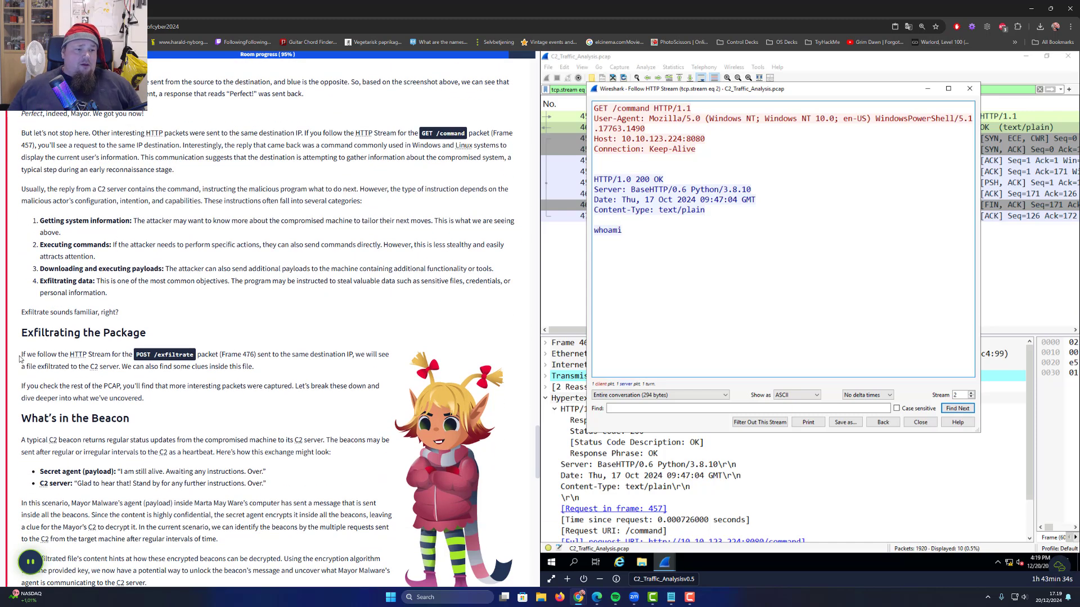
left_click_drag(21, 355, 129, 359)
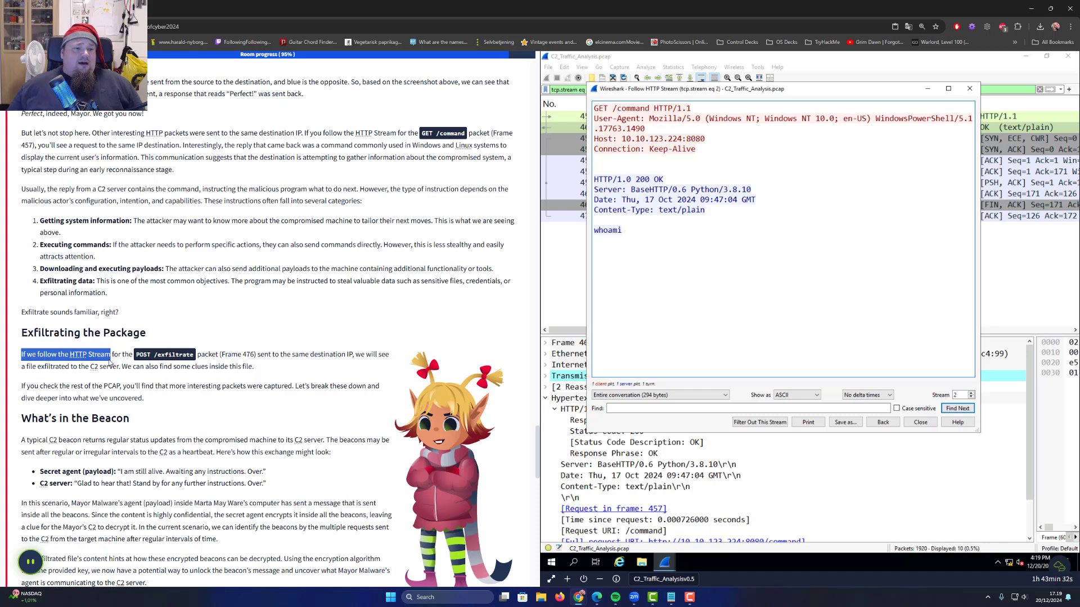
left_click(969, 89)
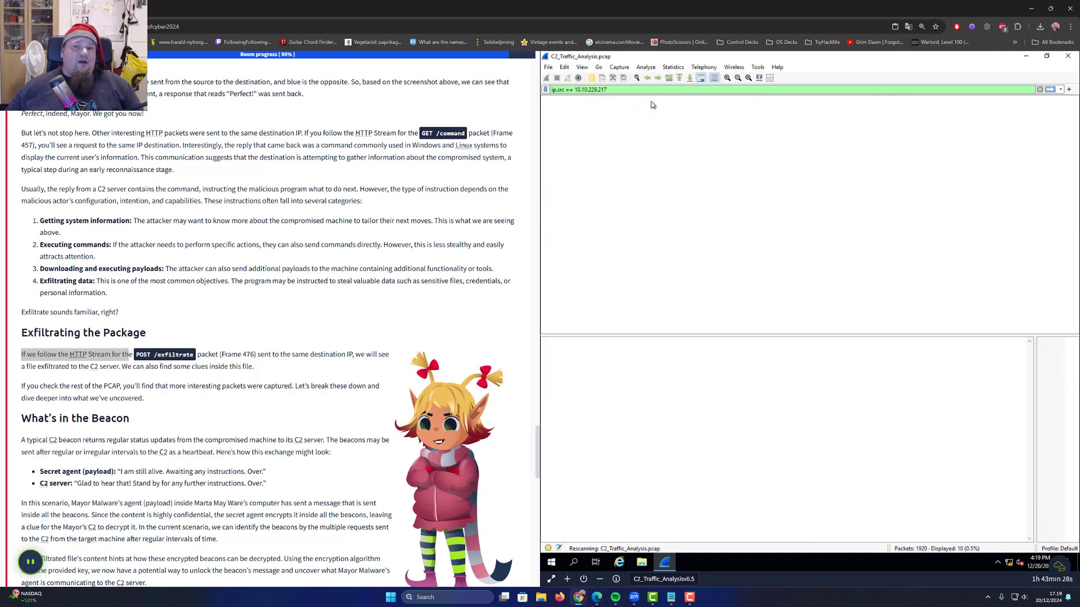
left_click(886, 141)
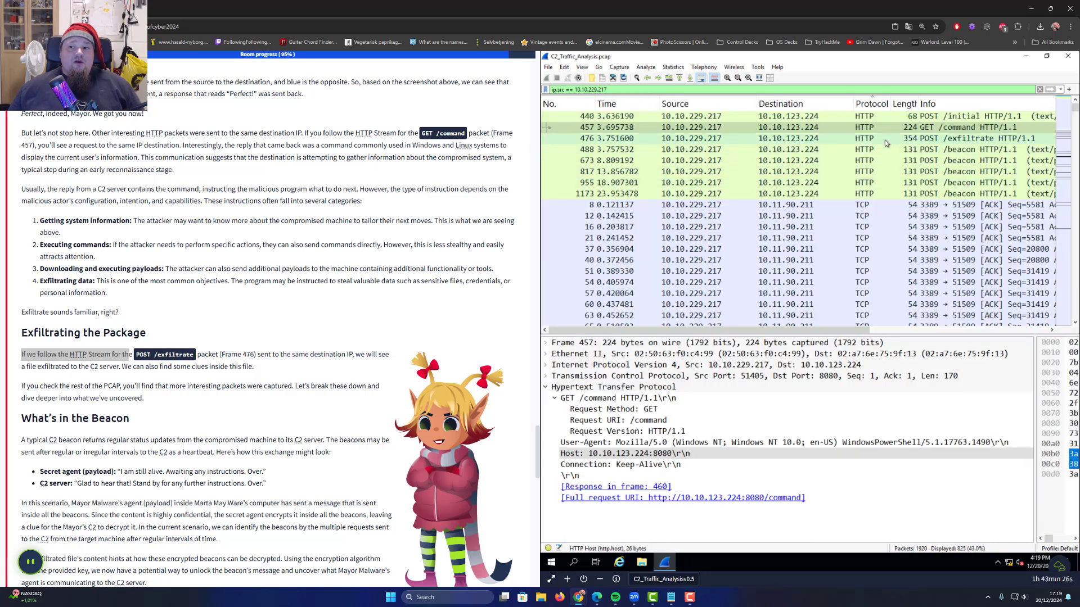
right_click(649, 139)
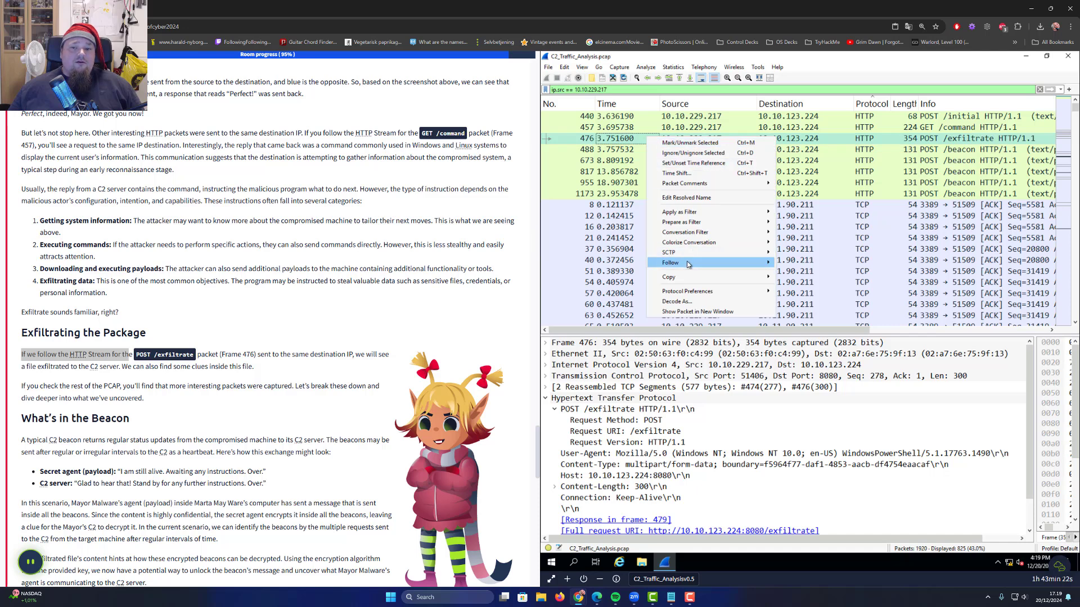
mouse_move(690, 263)
left_click(824, 266)
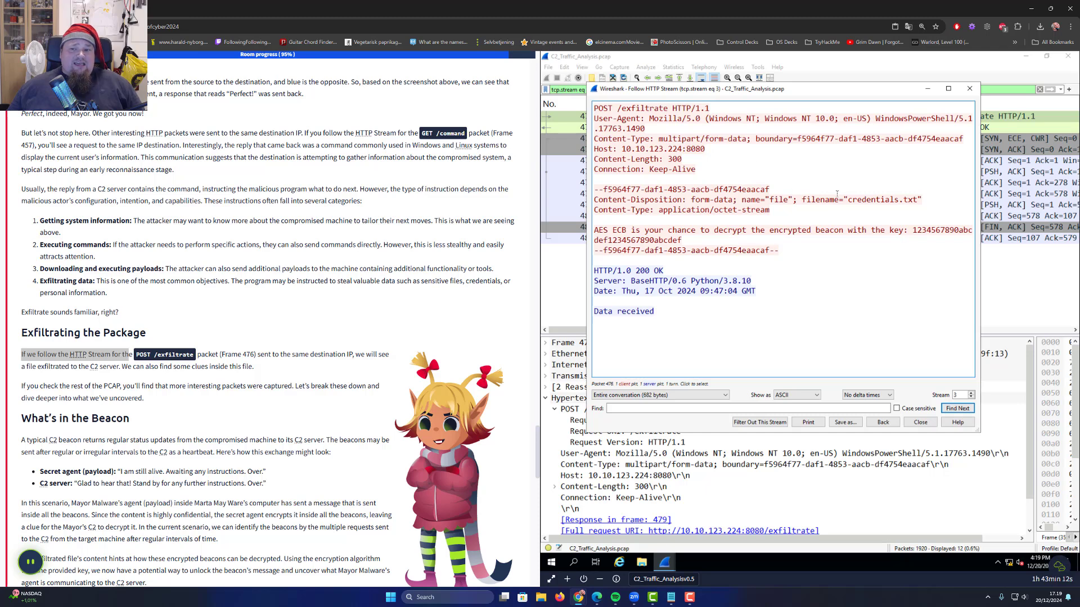
double_click(607, 112)
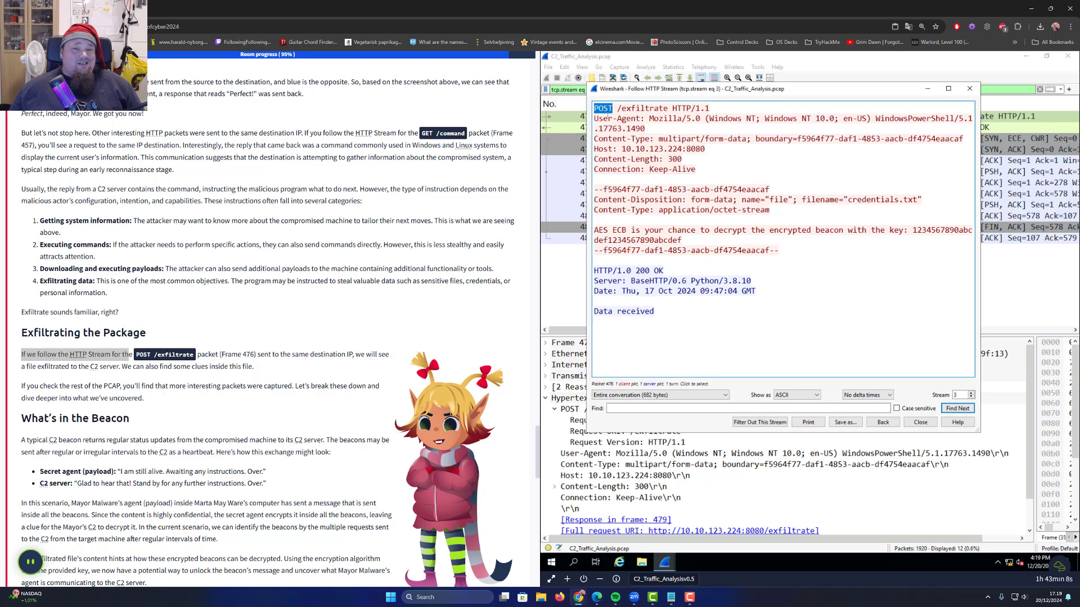
left_click_drag(668, 108, 611, 108)
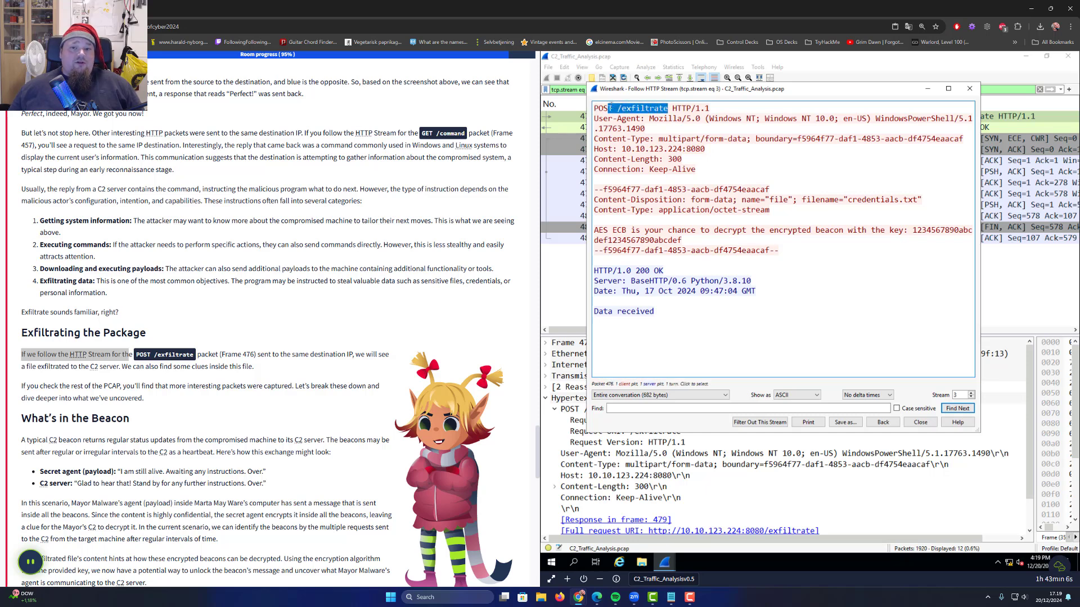
left_click_drag(708, 167, 563, 118)
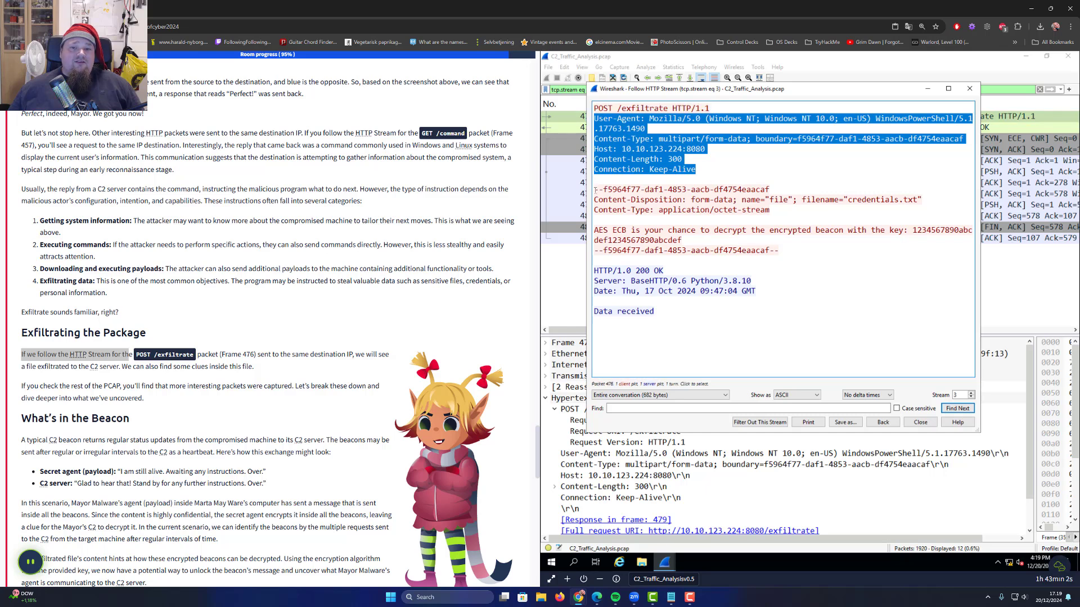
left_click_drag(595, 190, 586, 255)
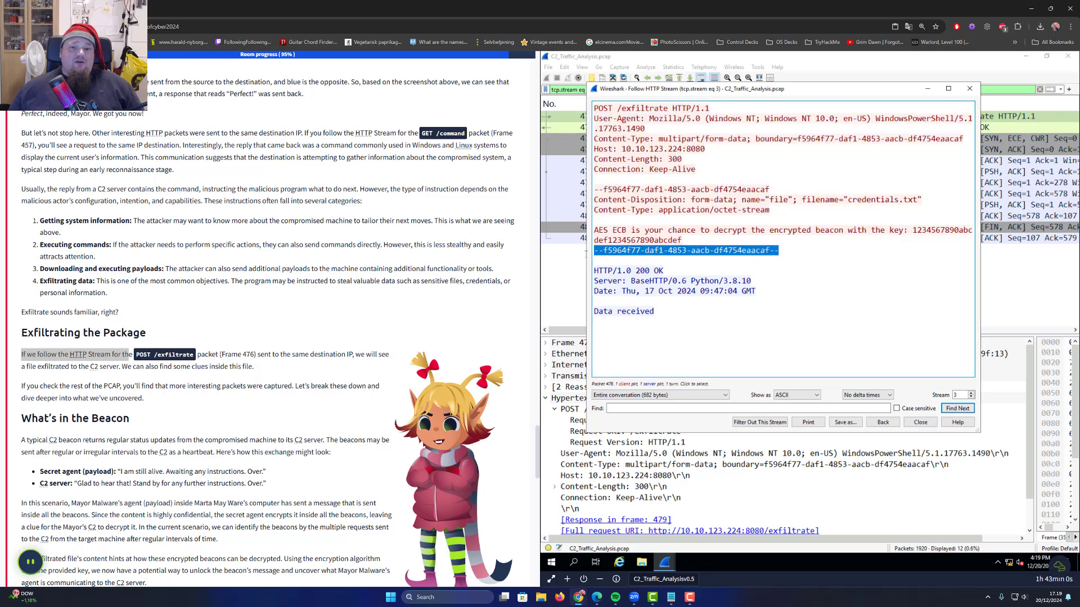
mouse_move(769, 190)
left_mouse_down()
mouse_move(595, 190)
mouse_move(769, 200)
left_mouse_up()
left_click(602, 199)
left_click(880, 198)
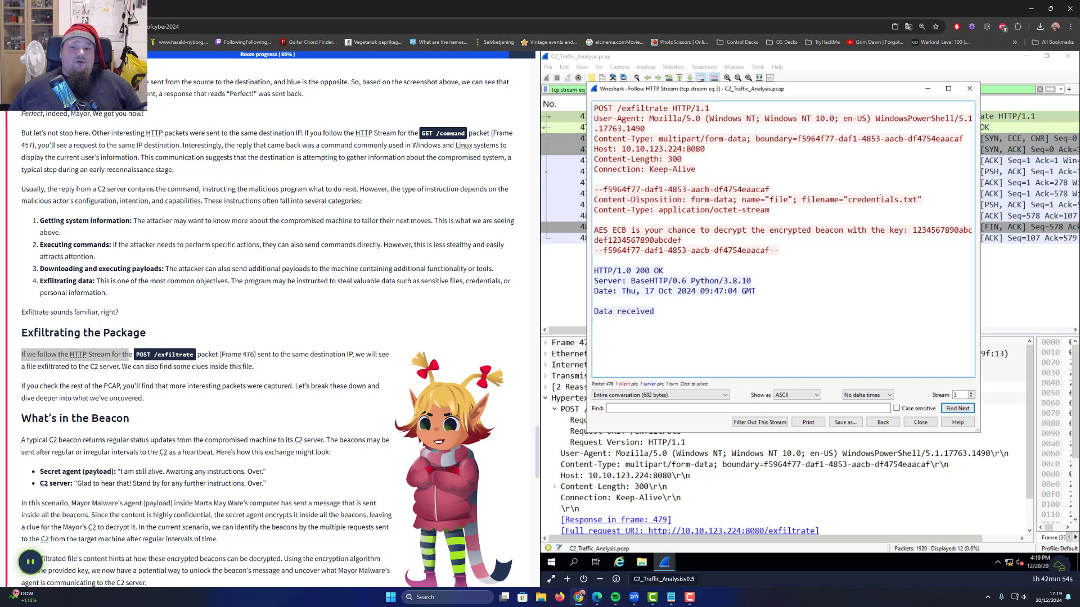
double_click(880, 199)
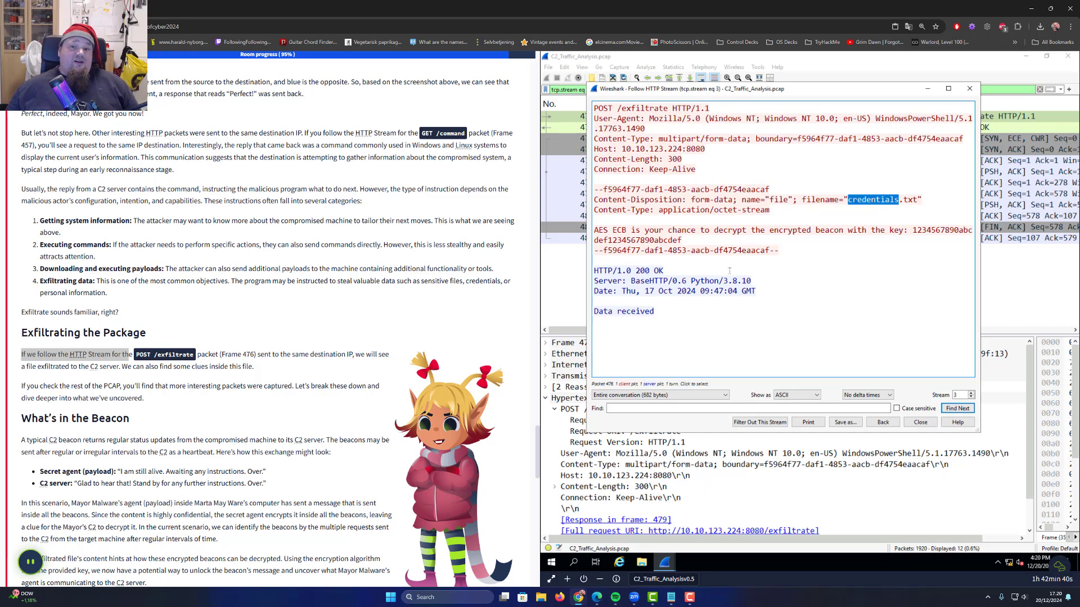
Scroll the TryHackMe room to 'What's in the Beacon' and read the agent and server messages
left_click_drag(597, 278, 595, 280)
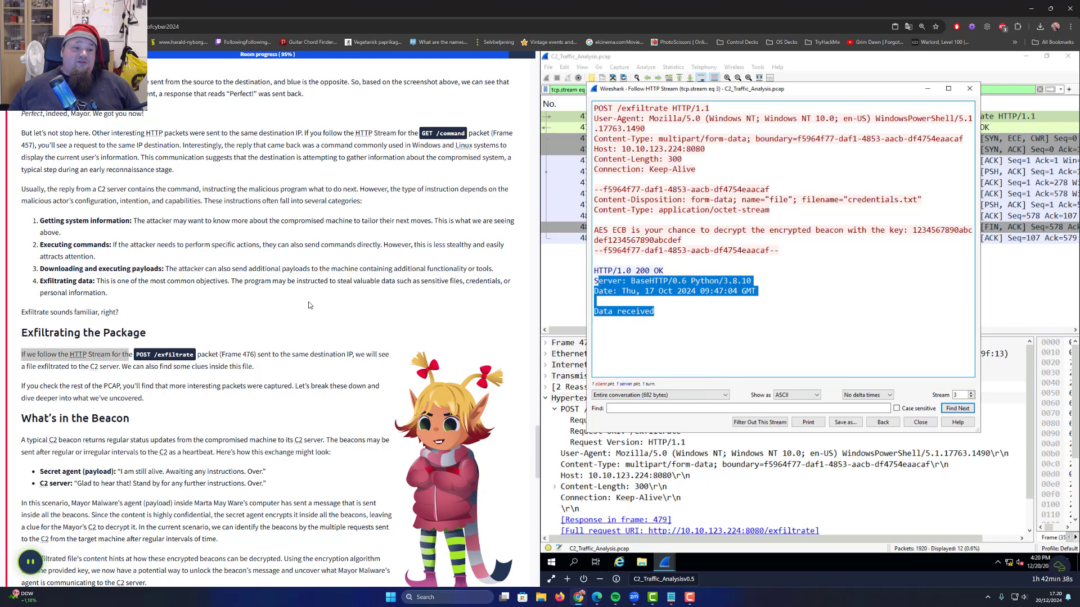
scroll(187, 300, "down", 2)
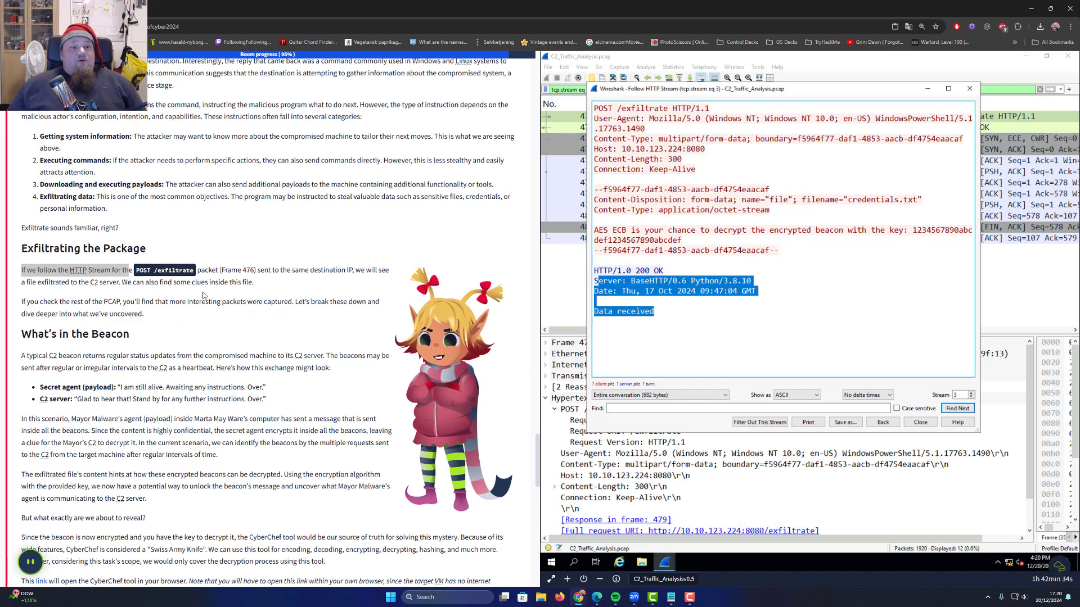
left_click_drag(164, 282, 249, 282)
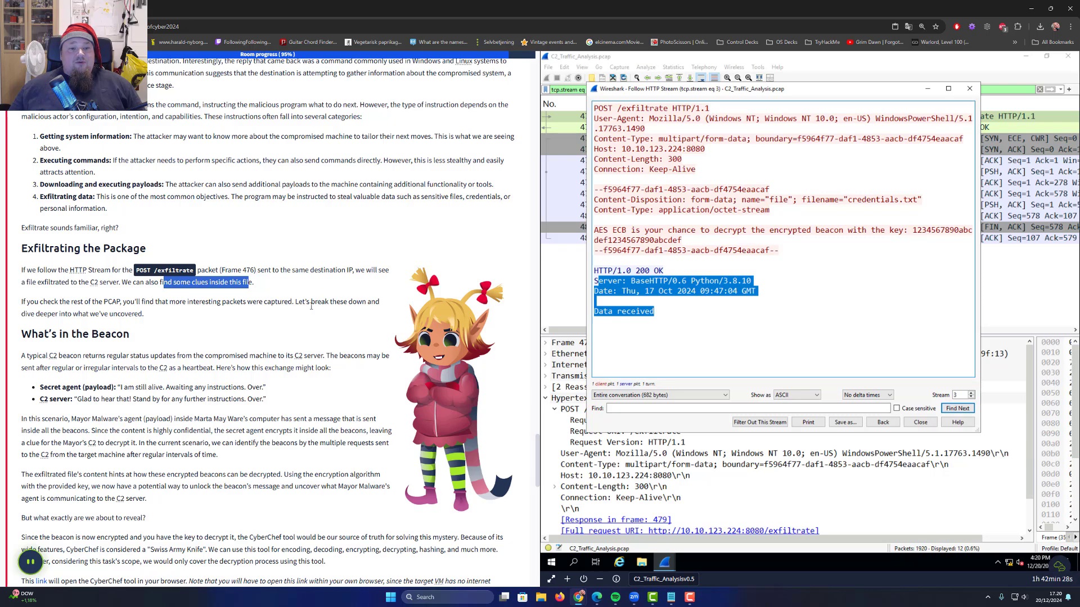
scroll(143, 316, "down", 1)
scroll(144, 315, "down", 2)
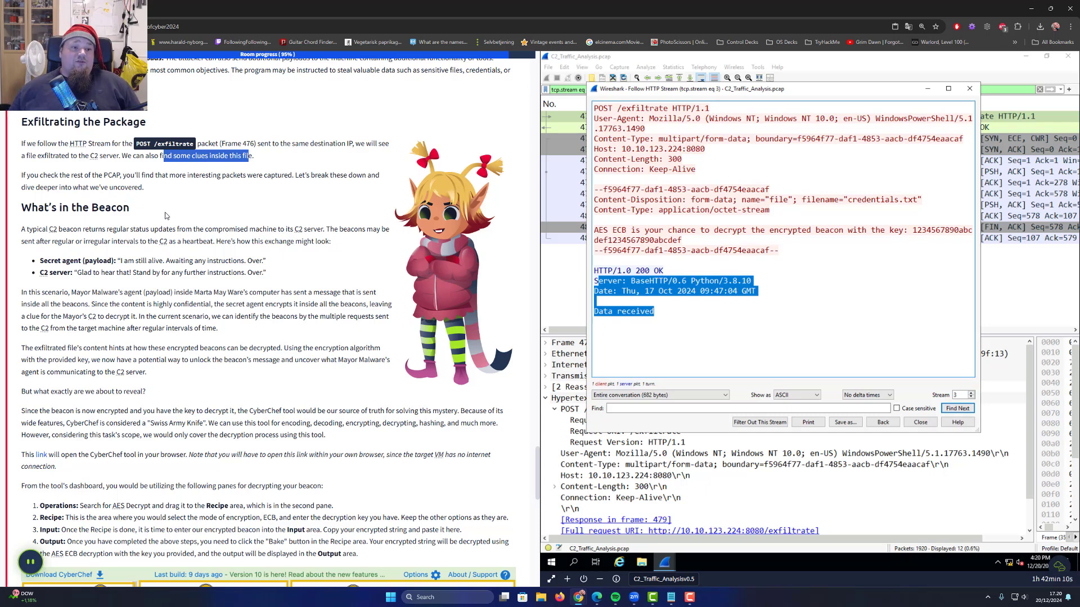
left_click_drag(220, 242, 328, 242)
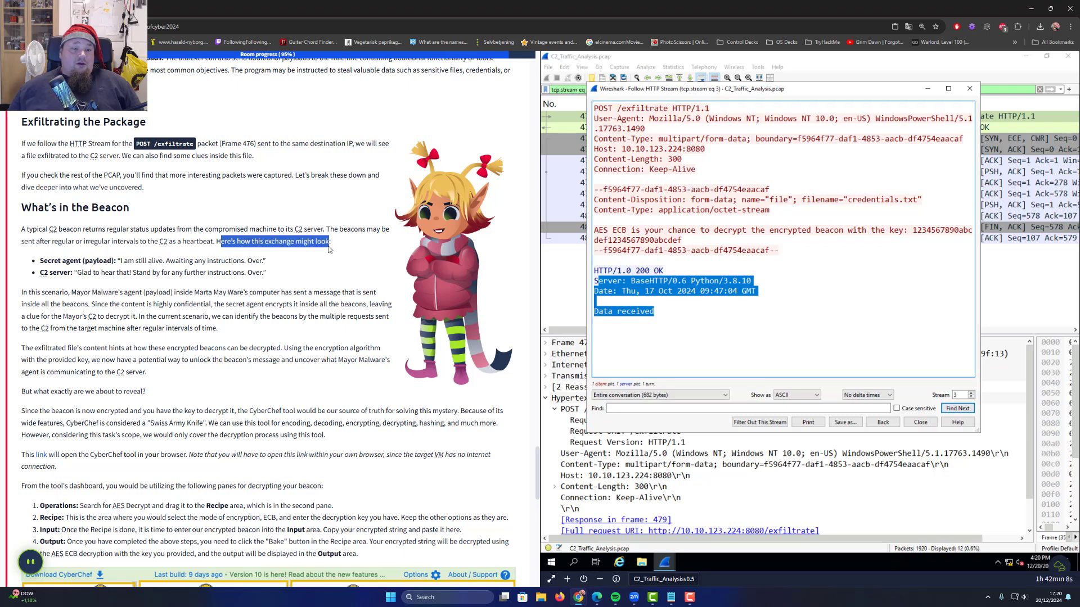
left_click(80, 254)
left_click_drag(41, 260, 290, 280)
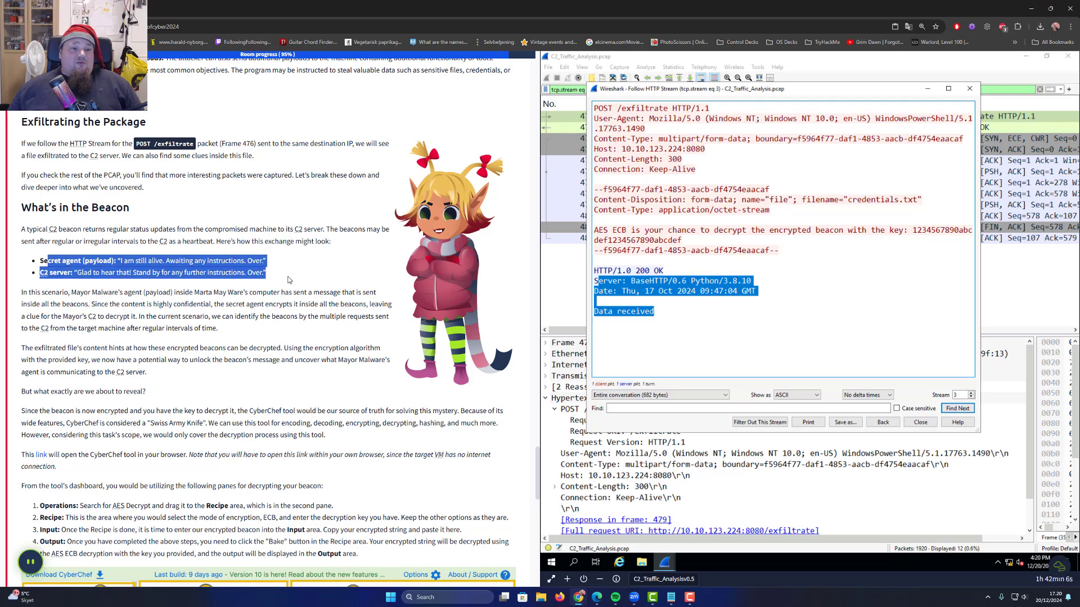
left_click(275, 292)
scroll(264, 293, "down", 1)
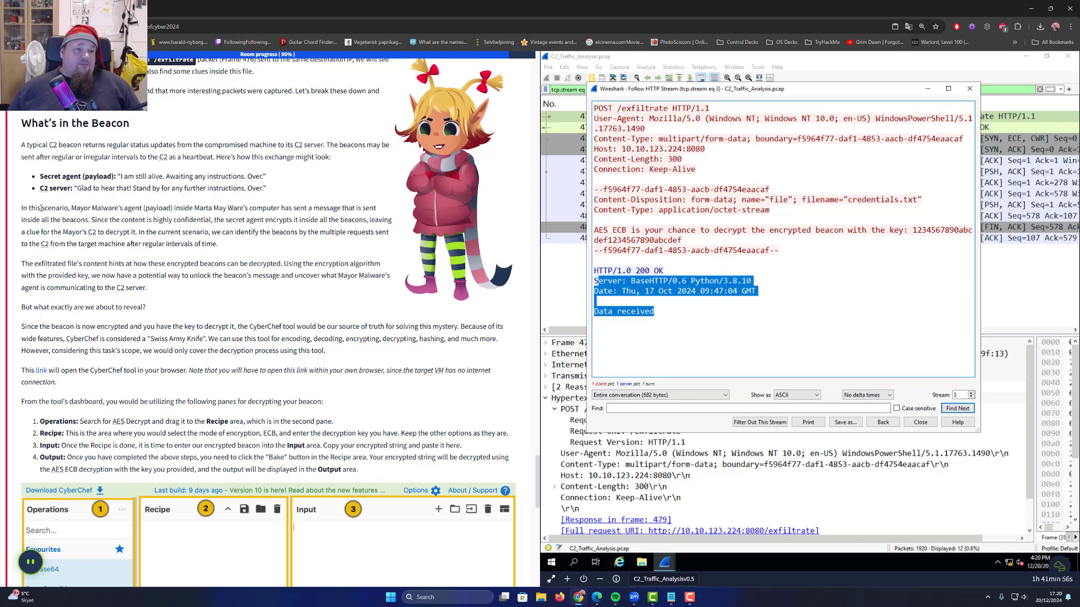
Read the beacon paragraphs on the agent payload, confidentiality, the Mayor's C2 and timing intervals
left_click_drag(166, 207, 281, 207)
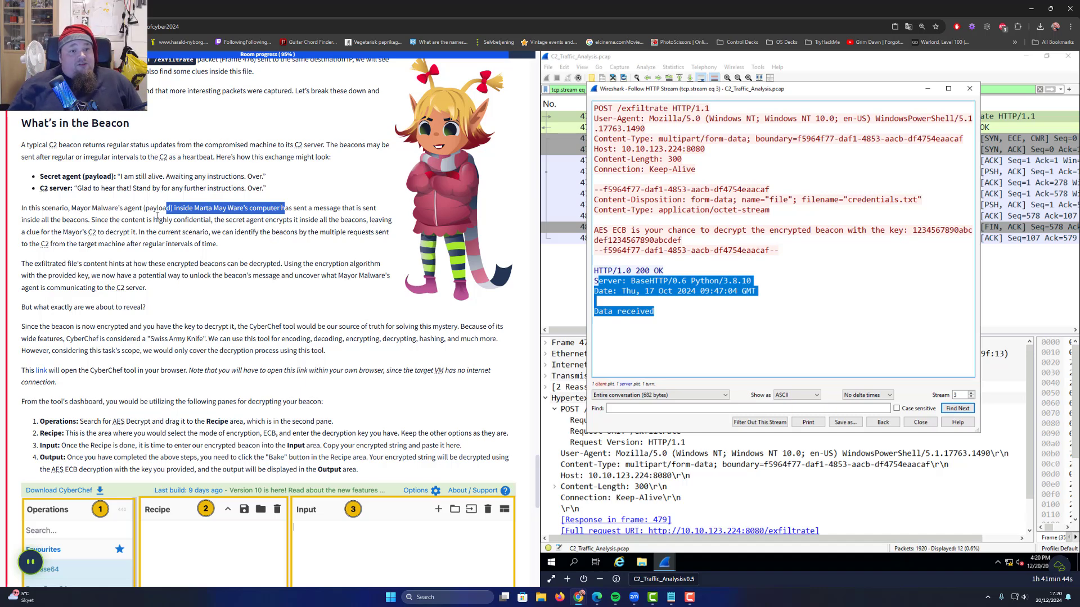
left_click_drag(156, 219, 384, 220)
left_click_drag(21, 232, 132, 232)
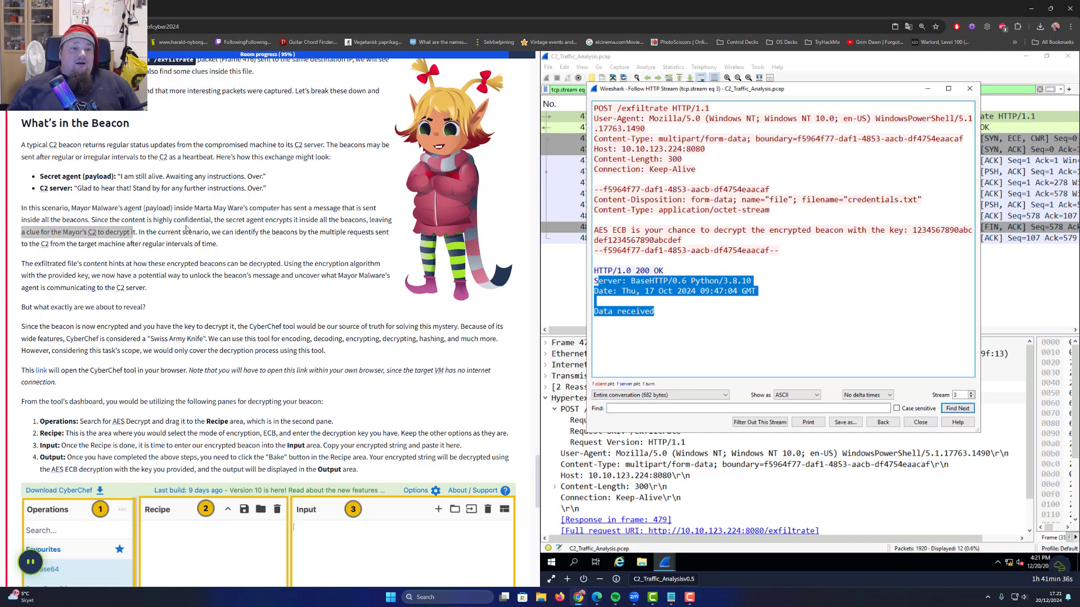
left_click_drag(218, 232, 176, 246)
scroll(176, 245, "up", 1)
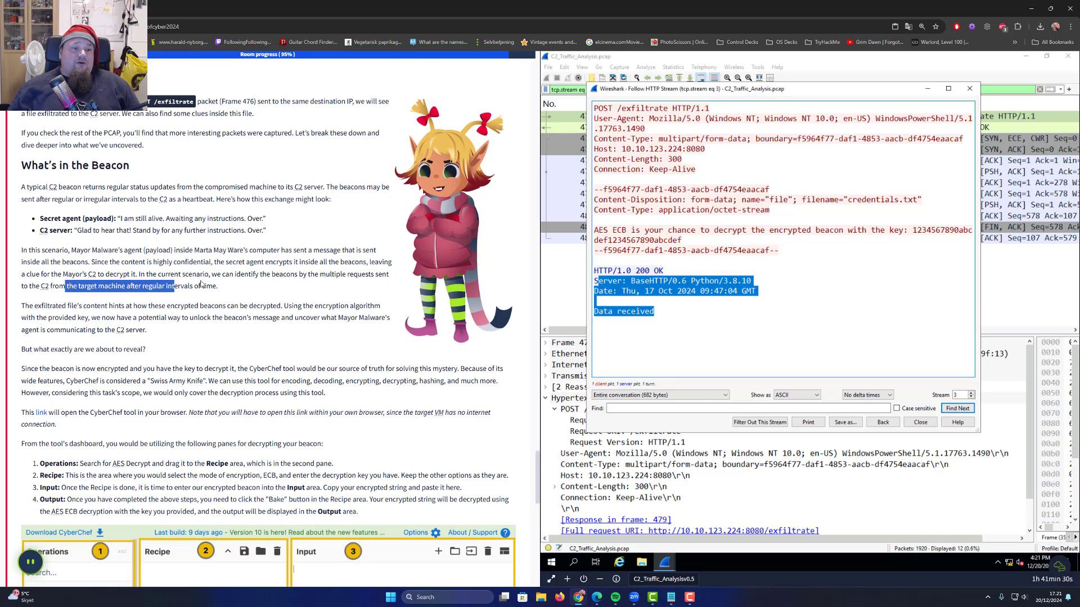
double_click(183, 286)
left_click(229, 289)
scroll(80, 230, "down", 2)
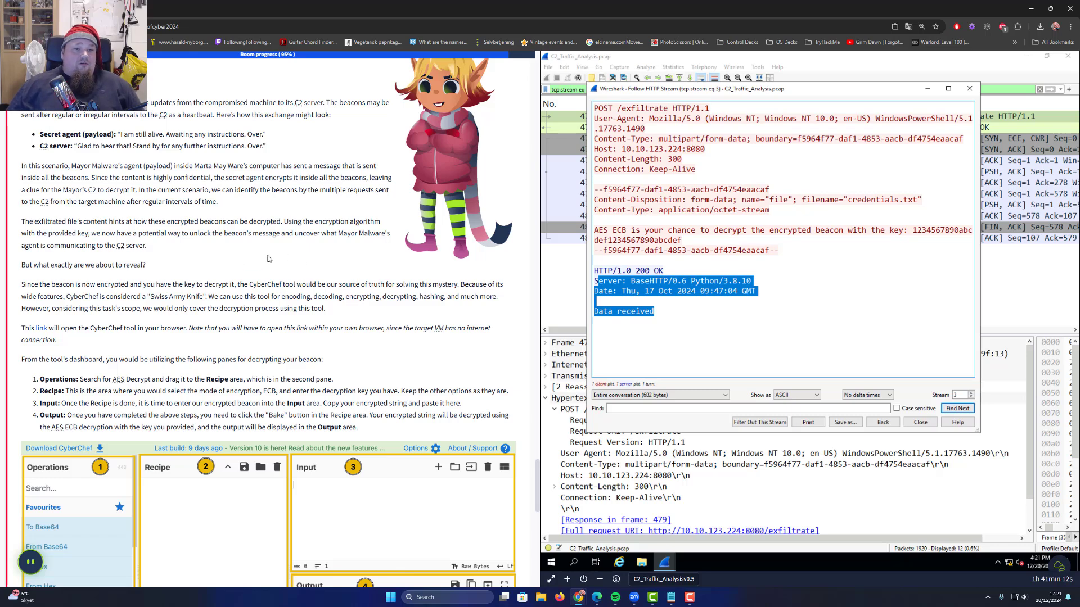
Read what decryption will reveal and that the key is available, scrolling to the questions
left_click_drag(36, 245, 136, 245)
scroll(91, 208, "down", 2)
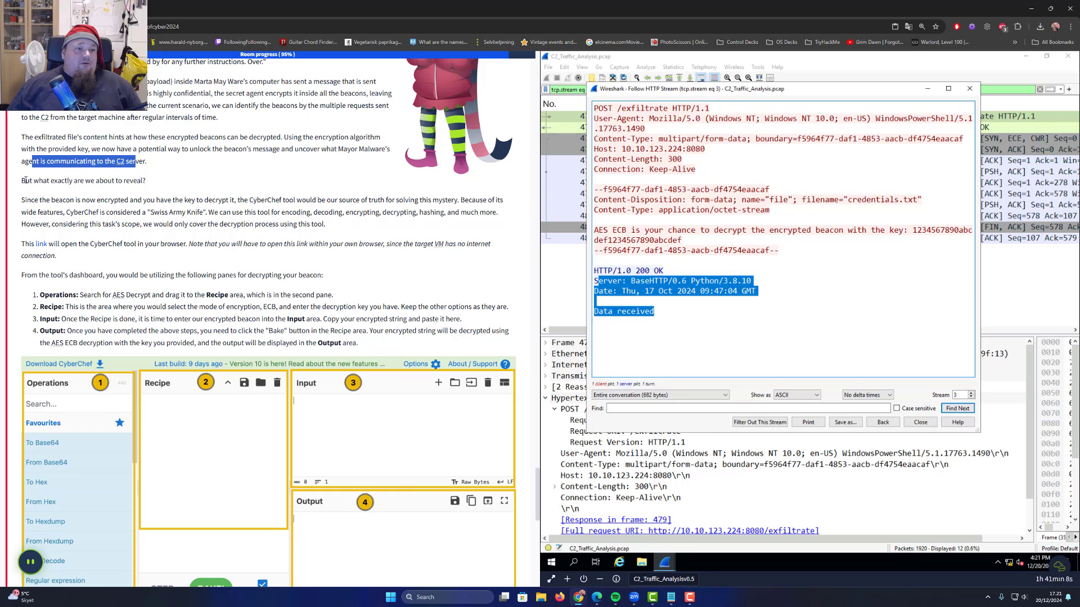
left_click_drag(42, 180, 133, 181)
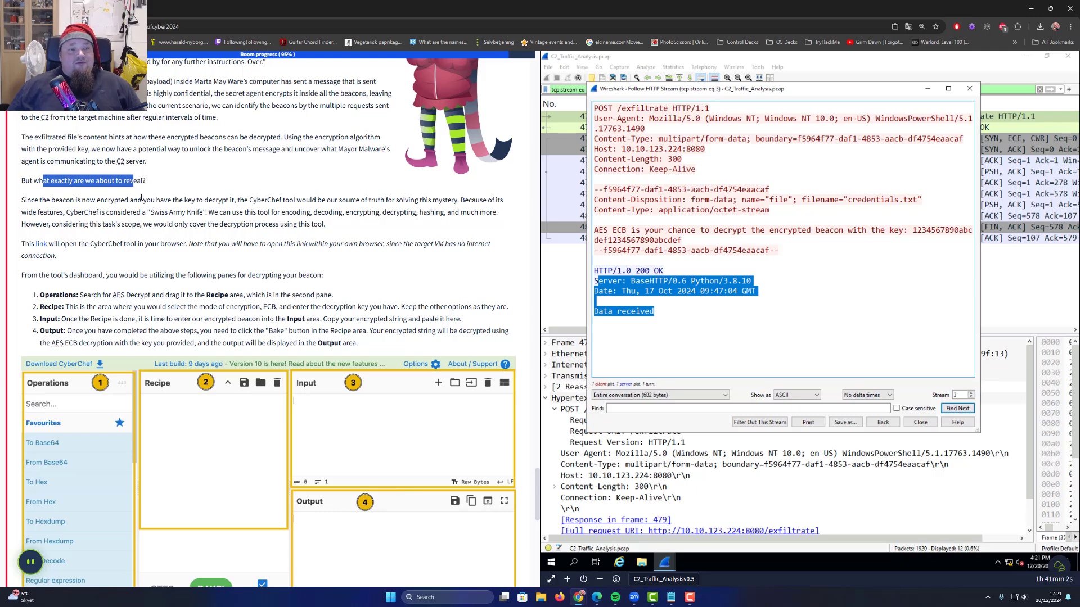
left_click_drag(138, 200, 230, 200)
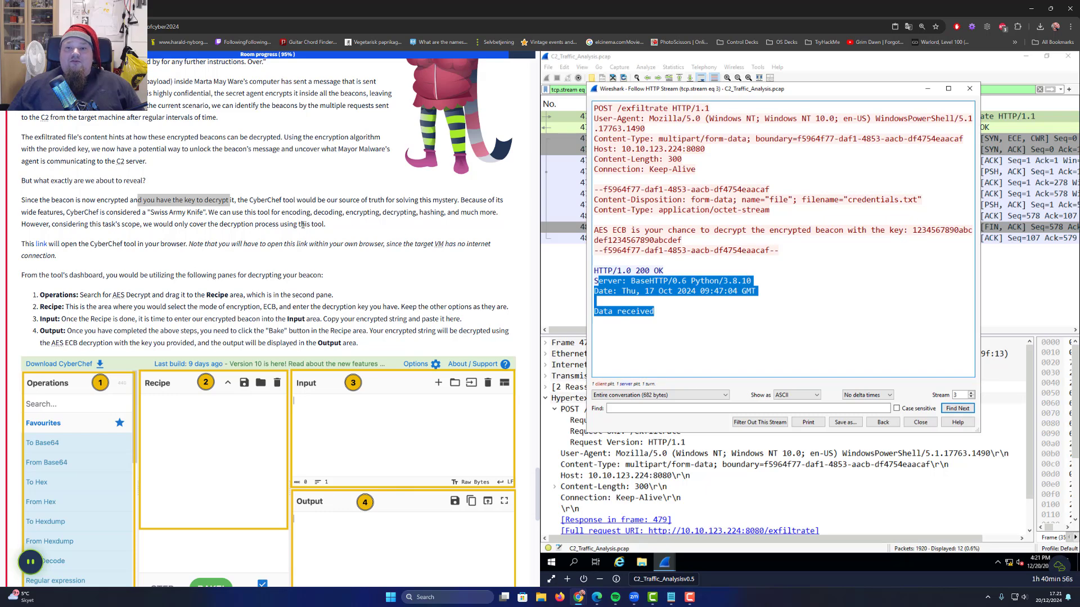
scroll(302, 224, "up", 2)
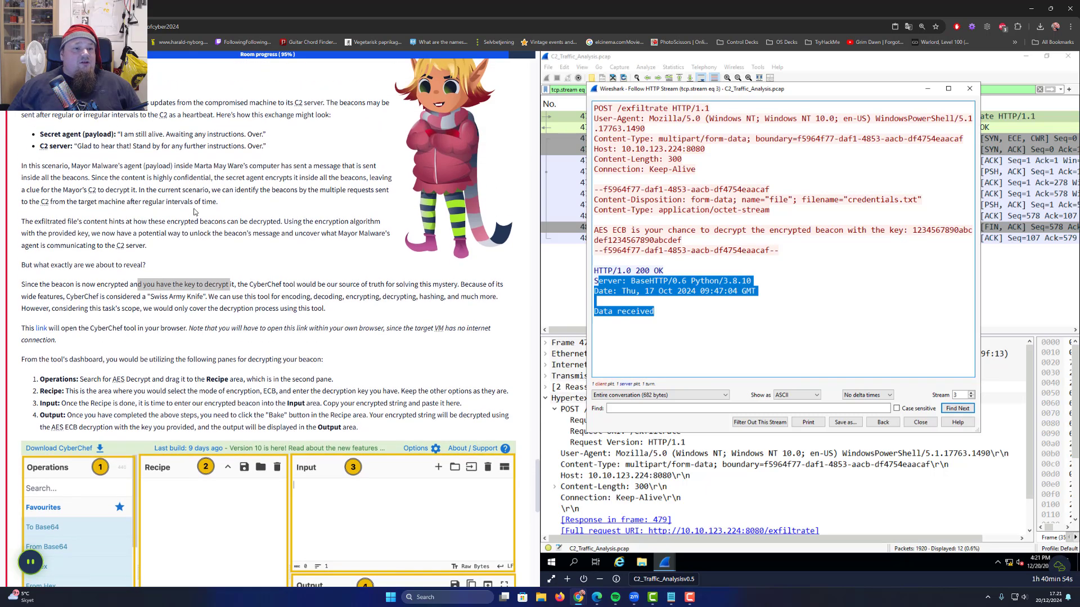
scroll(200, 217, "up", 5)
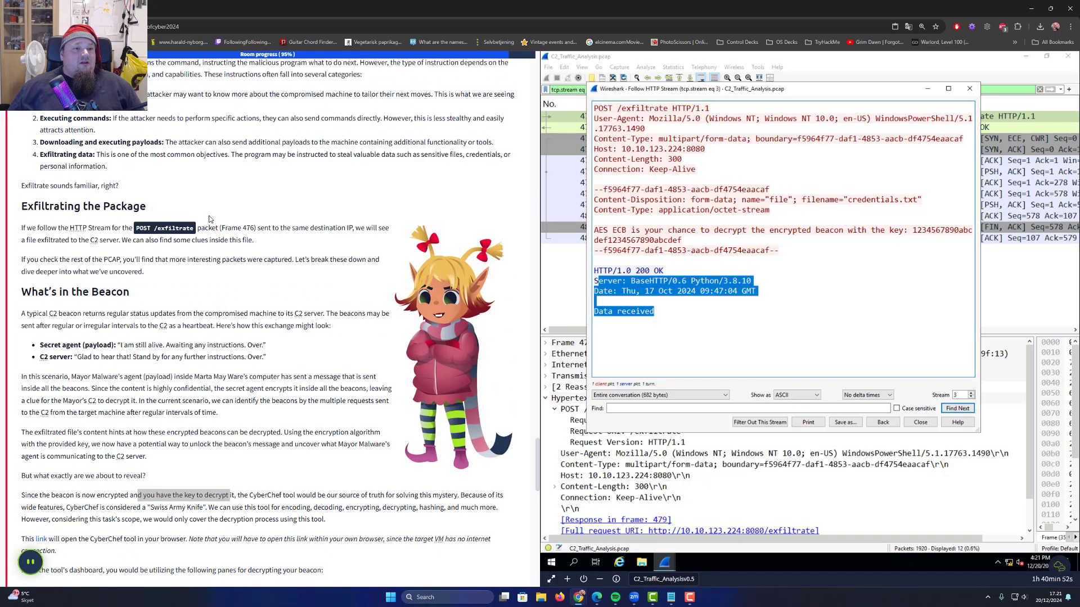
scroll(299, 269, "down", 4)
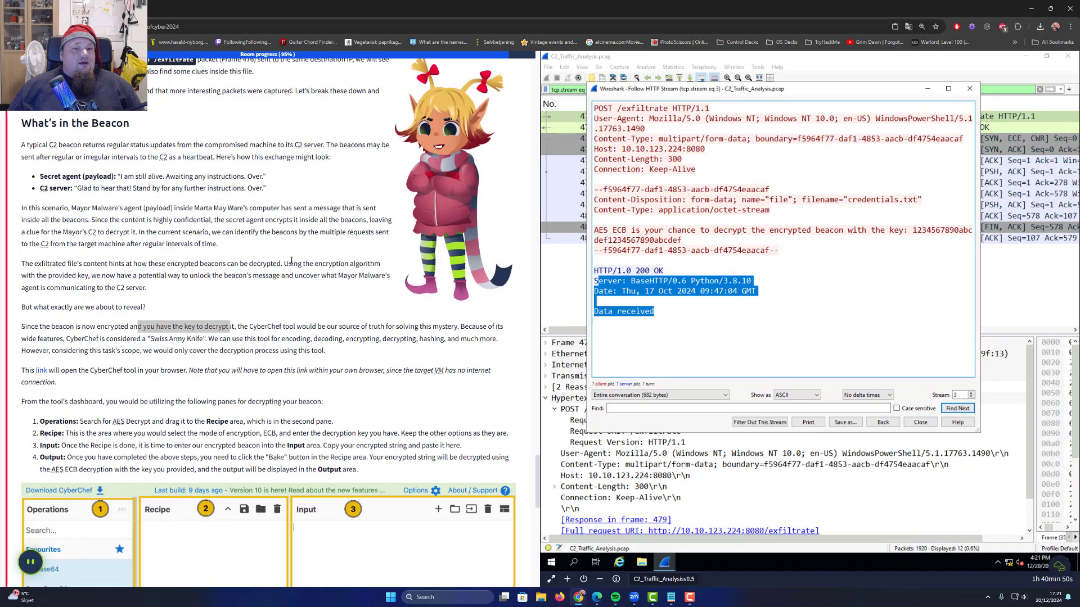
scroll(291, 260, "down", 12)
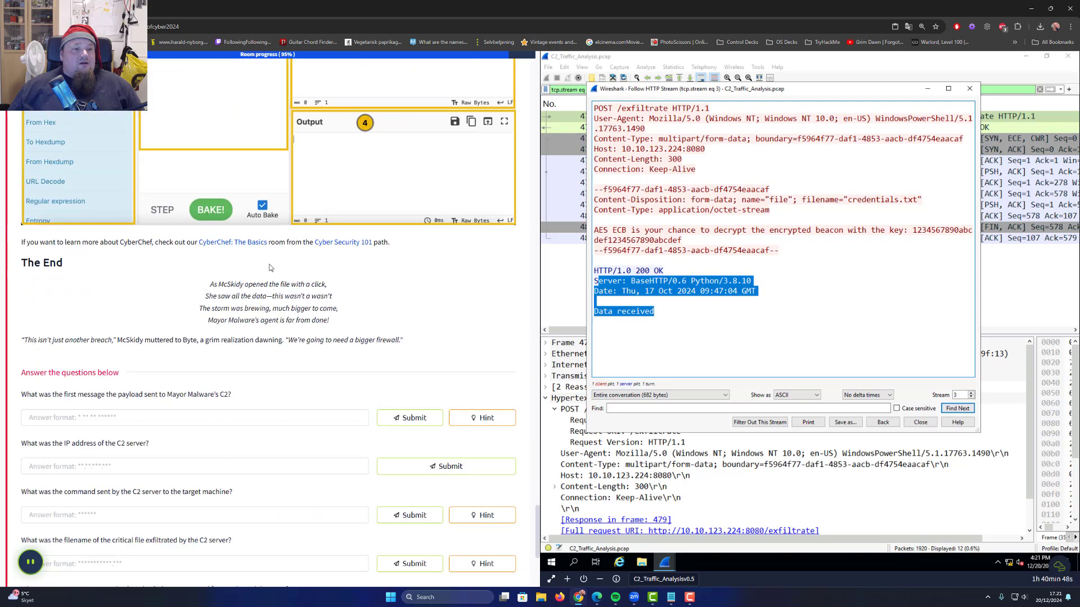
Read why CyberChef, the 'Swiss Army Knife', is used and that only decryption is covered
scroll(147, 265, "up", 7)
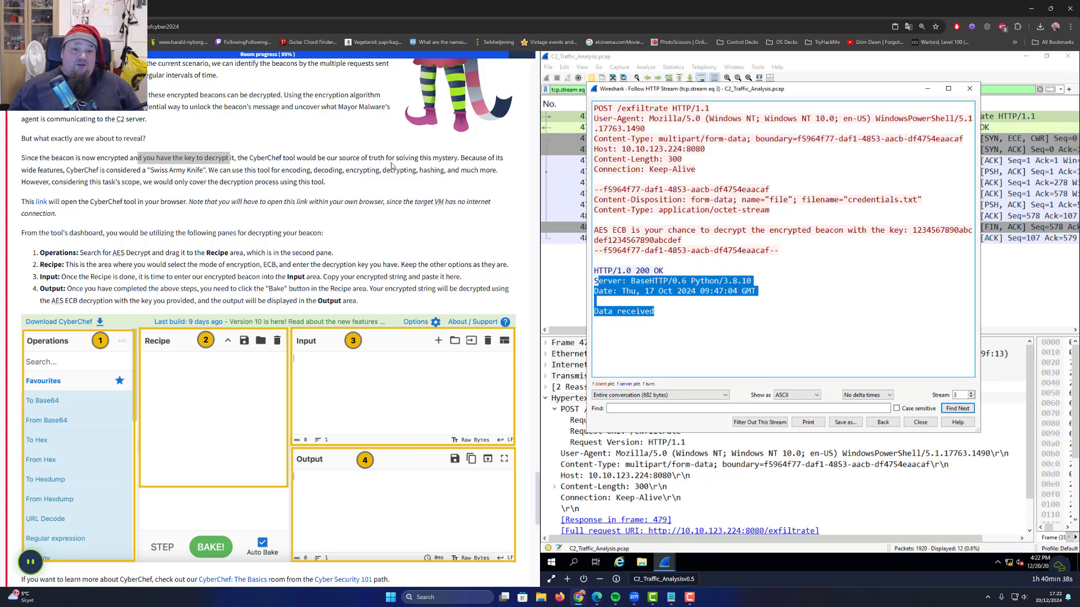
left_click_drag(236, 158, 444, 159)
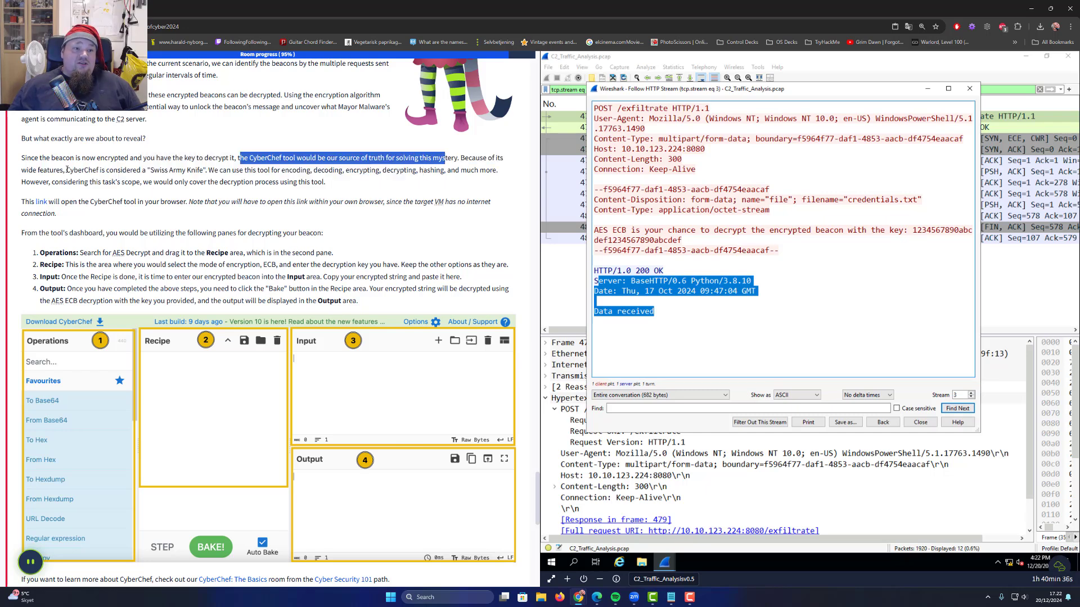
left_click_drag(50, 170, 496, 171)
left_click(174, 170)
left_click(379, 171)
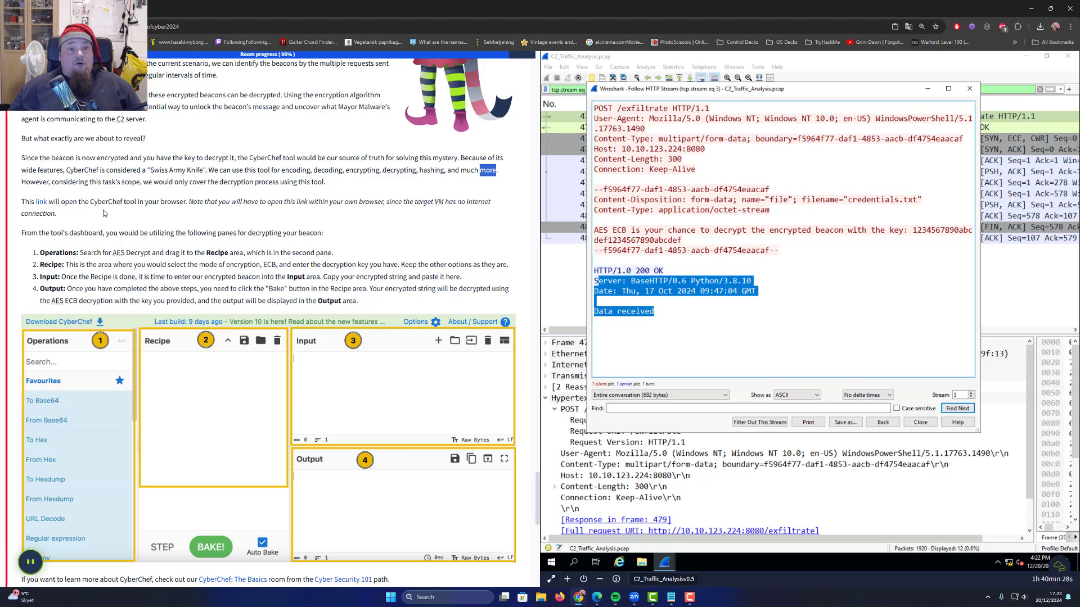
double_click(34, 182)
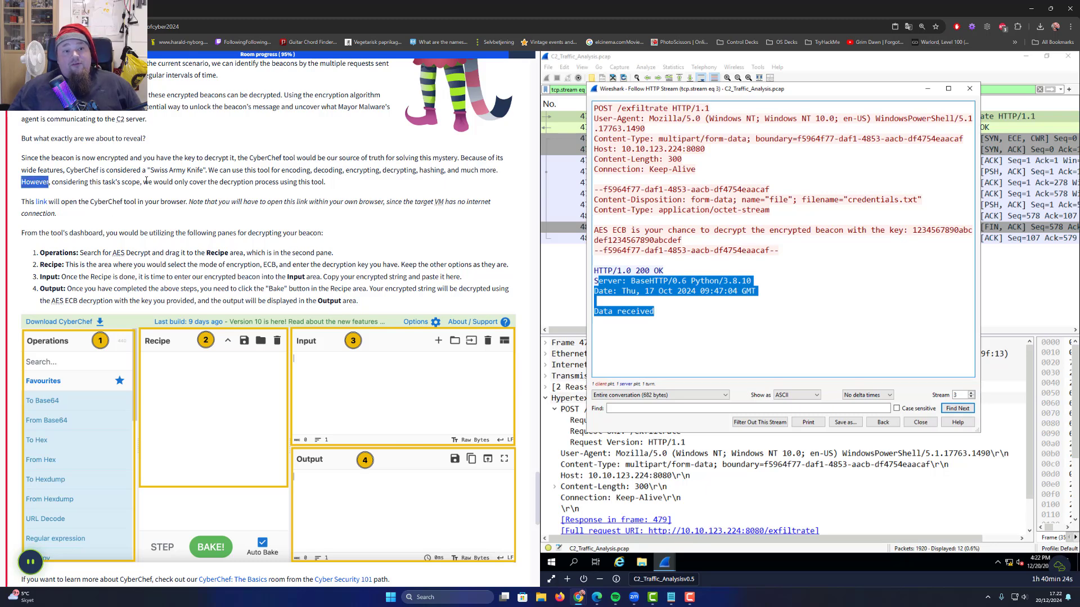
left_click_drag(153, 183, 319, 184)
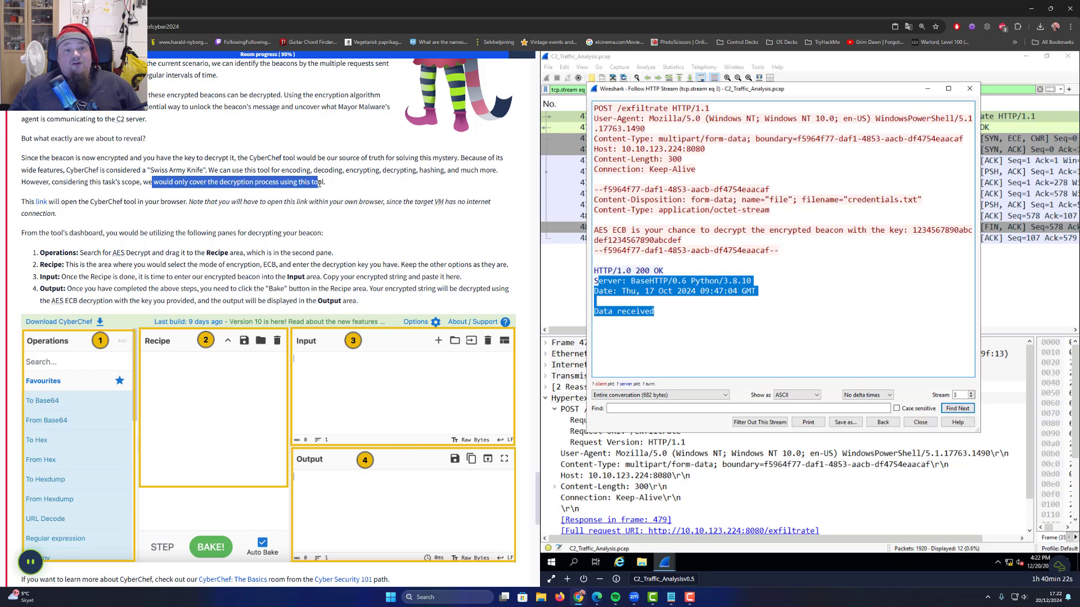
double_click(317, 183)
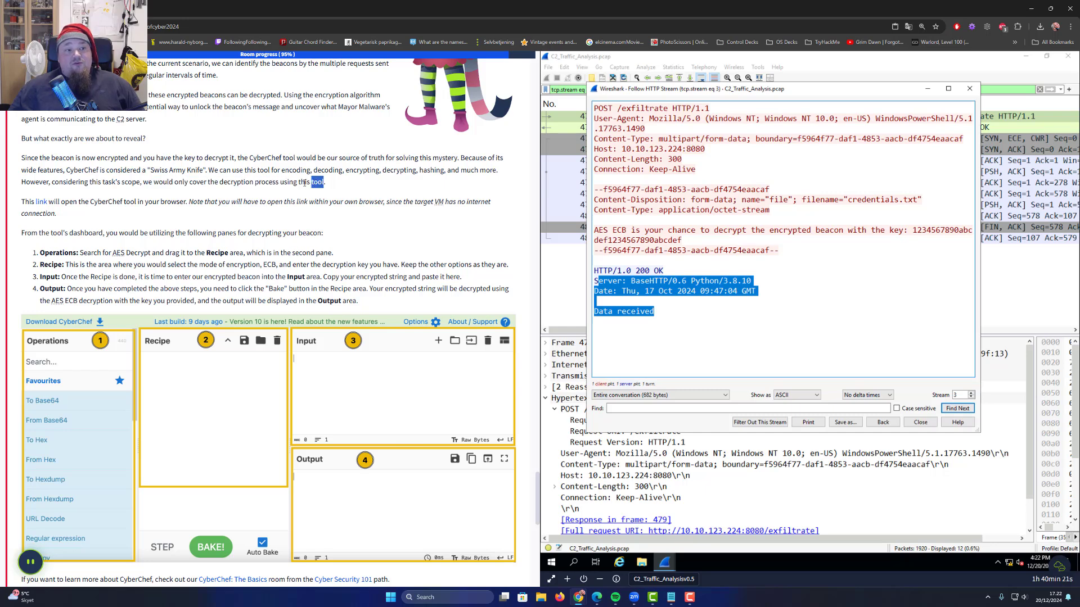
Open CyberChef in a background tab and read the intro to its decryption panes
middle_click(41, 203)
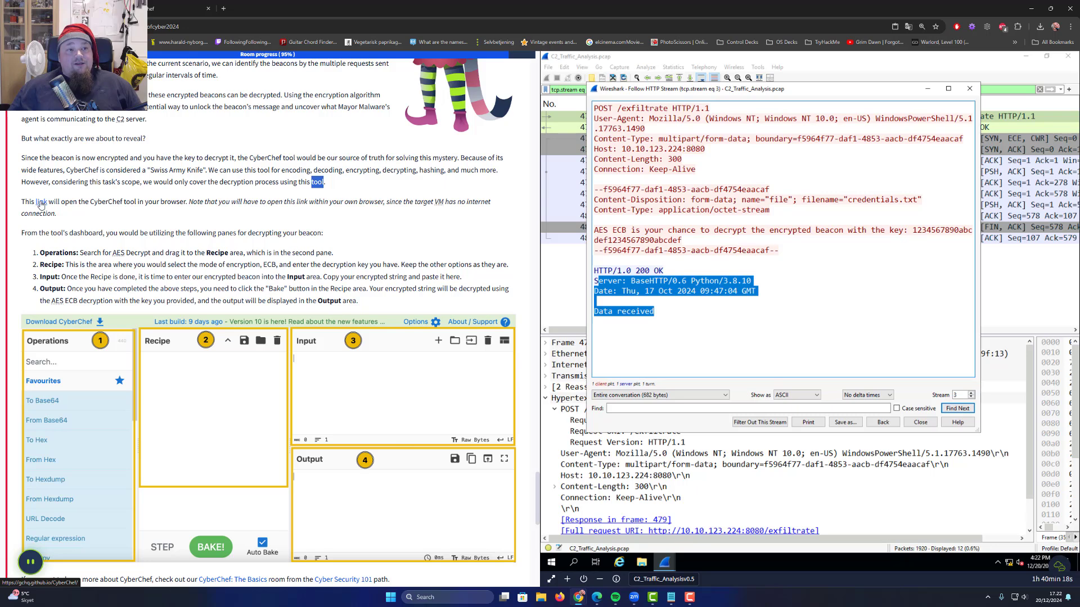
left_click_drag(61, 203, 252, 205)
left_click(360, 207)
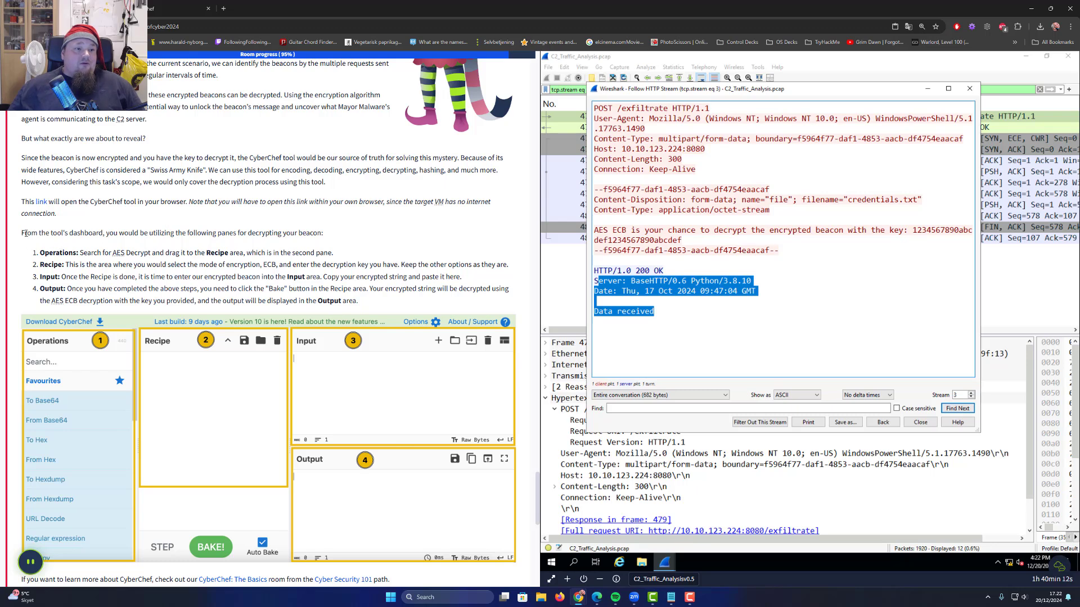
left_click_drag(24, 232, 273, 236)
double_click(305, 232)
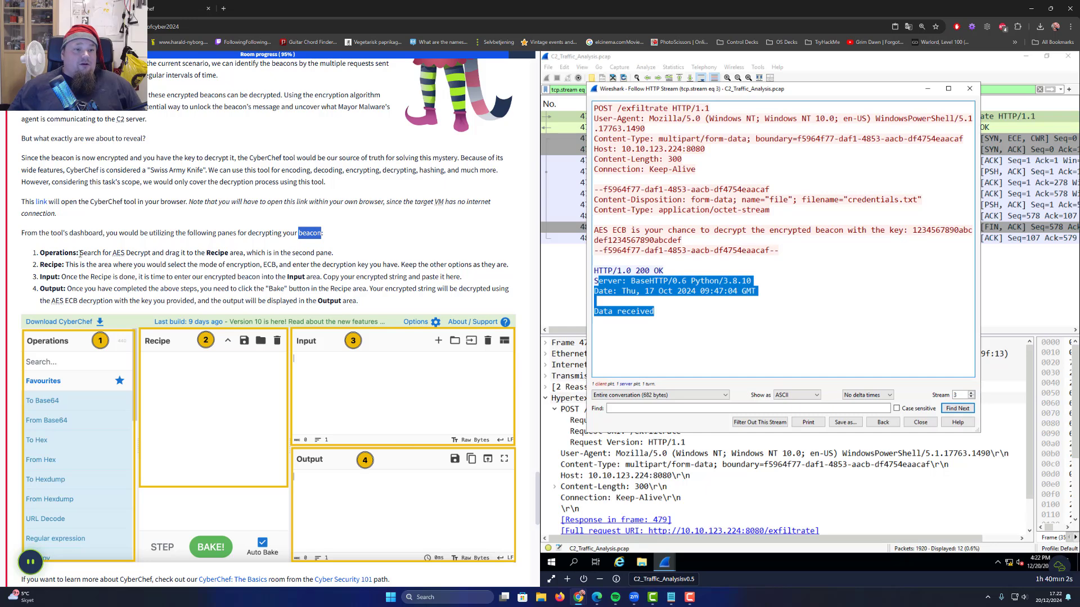
double_click(52, 253)
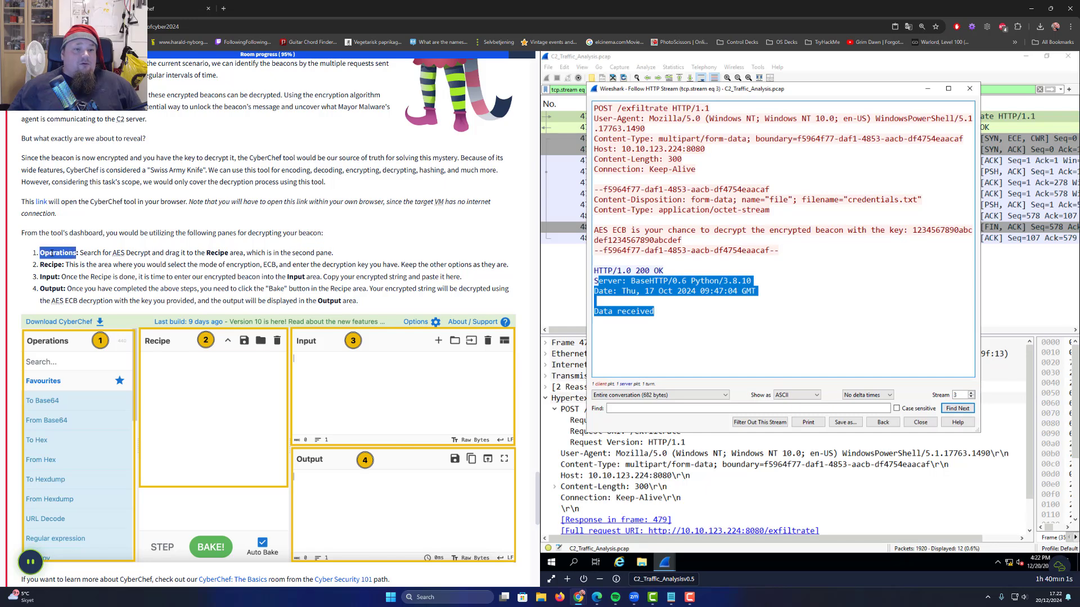
Glance at CyberChef, then reread the room's instructions on the Operations pane and AES
left_click(180, 12)
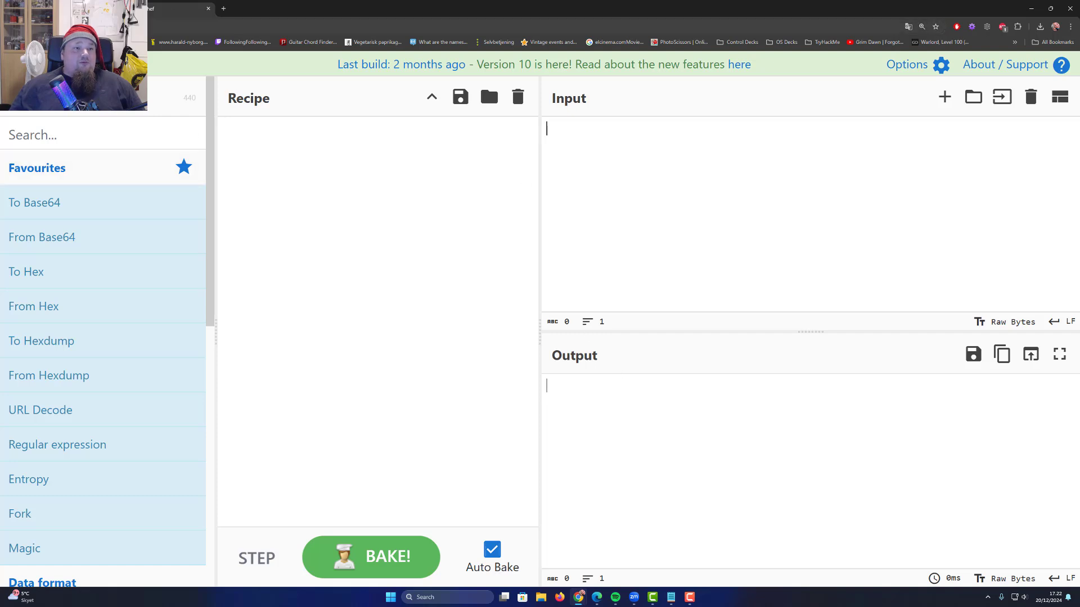
left_click(78, 9)
left_click(49, 276)
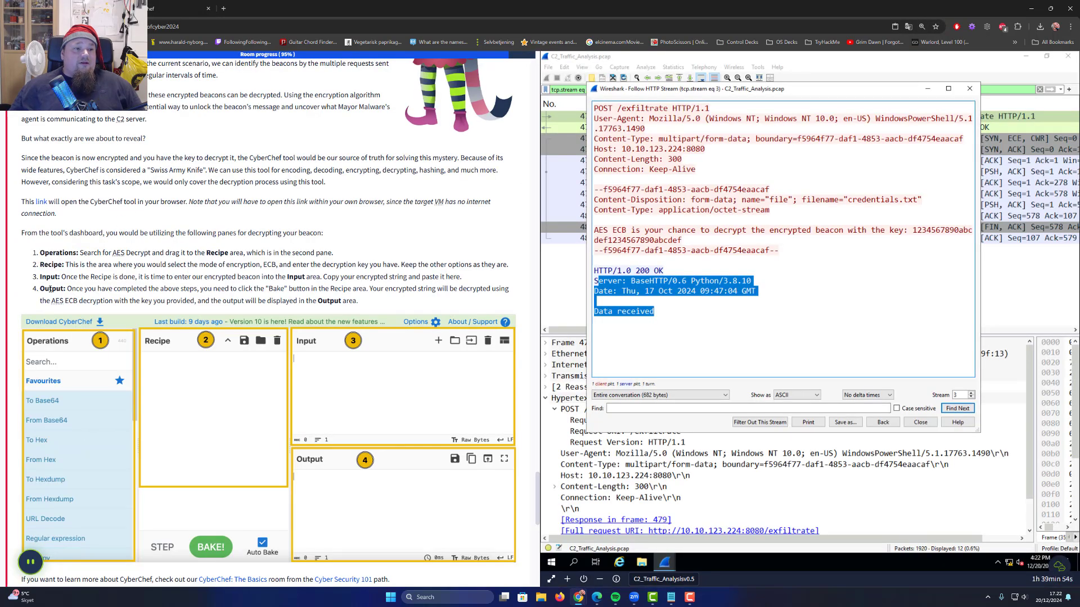
double_click(53, 253)
double_click(120, 253)
Search operations for 'aes' and add AES Decrypt to the CyberChef recipe
left_click(180, 9)
left_click(50, 135)
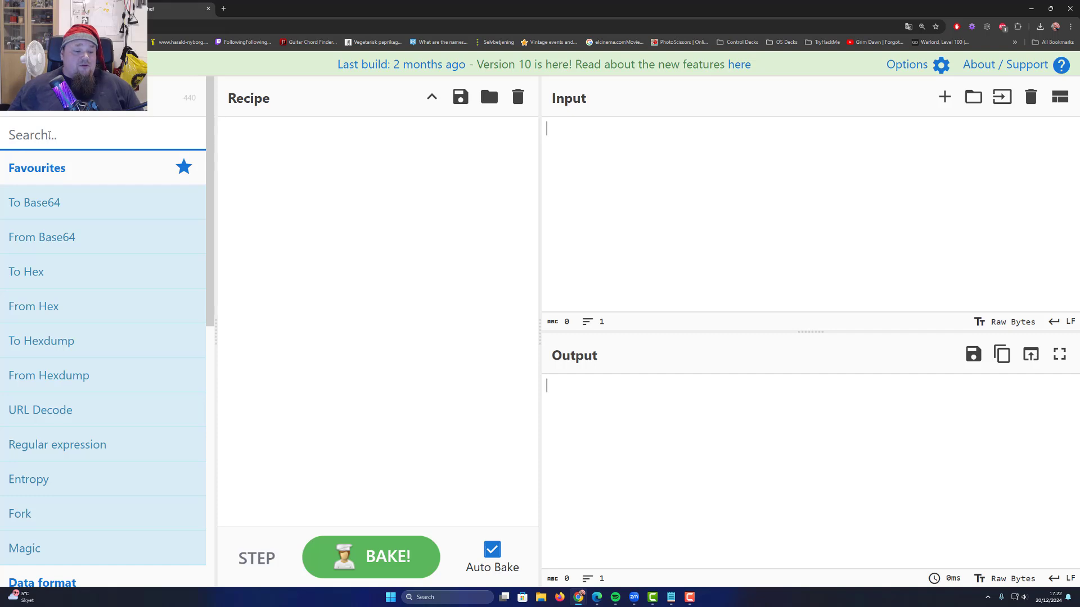
type("aws")
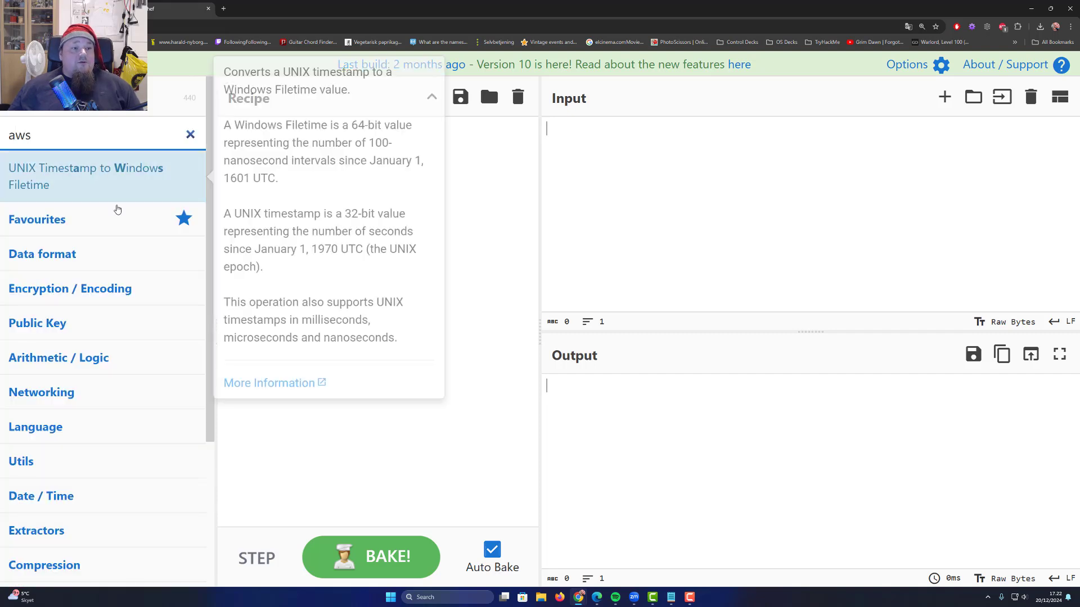
key("BackSpace")
key("BackSpace")
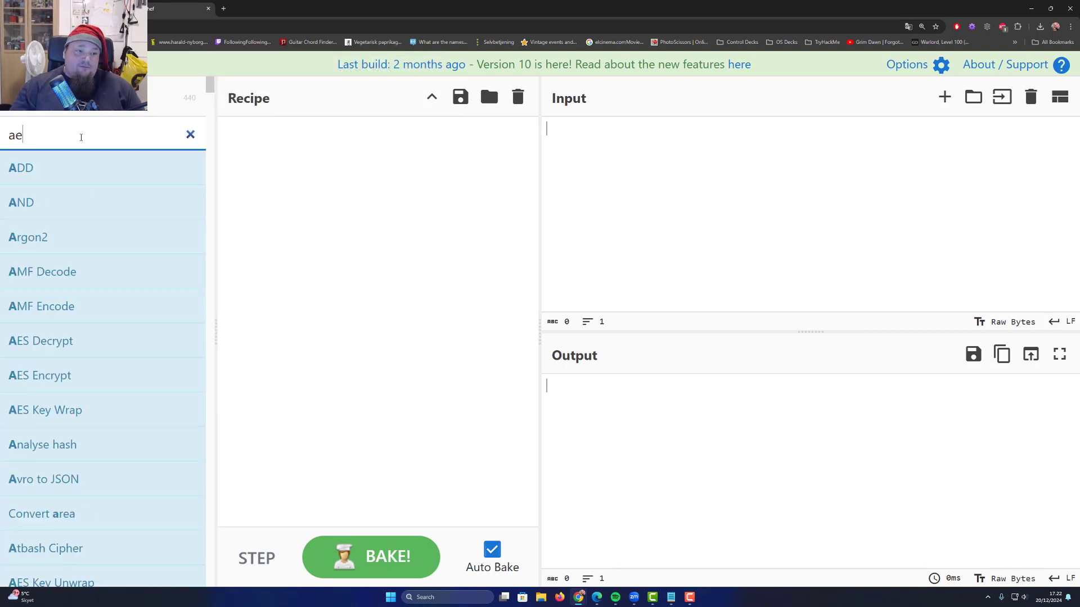
type("es")
left_click_drag(55, 169, 310, 162)
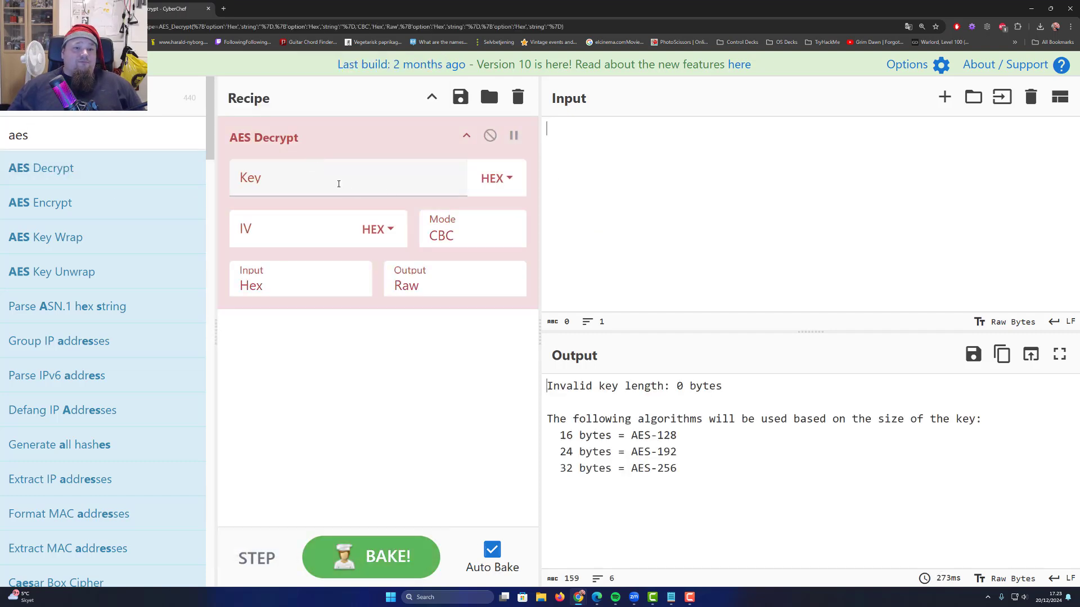
left_click(338, 180)
left_click(421, 388)
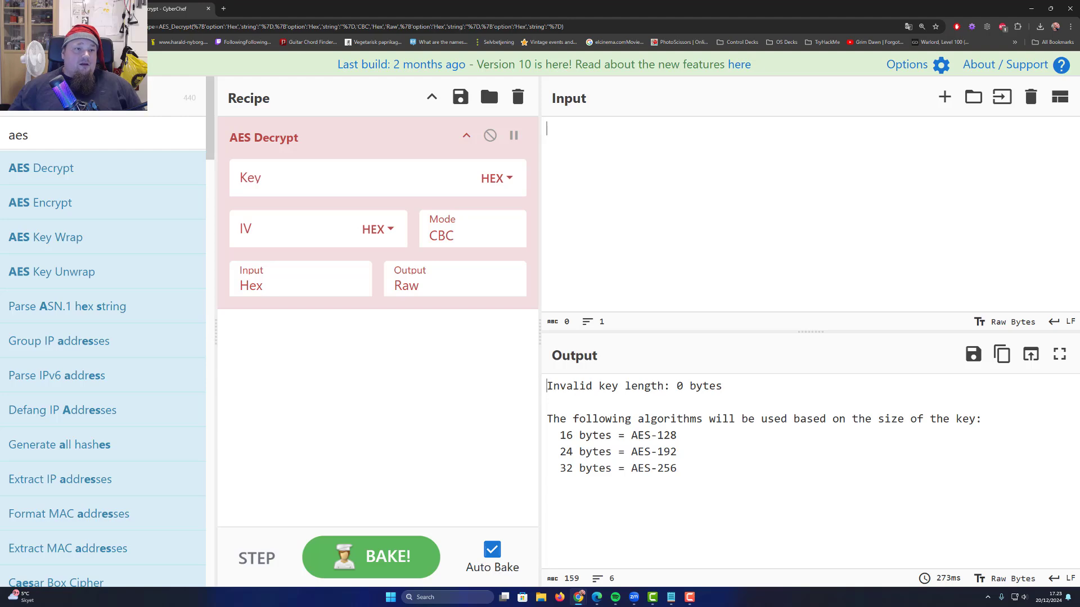
left_click(78, 9)
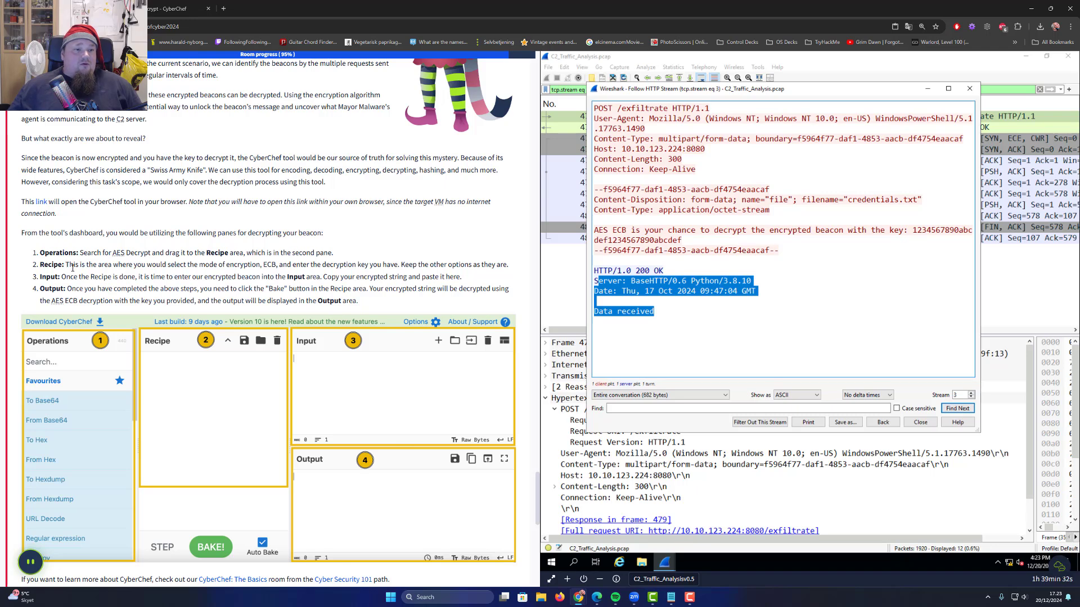
Read the recipe instructions calling for ECB mode and keeping other options unchanged
left_click_drag(66, 263, 271, 265)
double_click(270, 264)
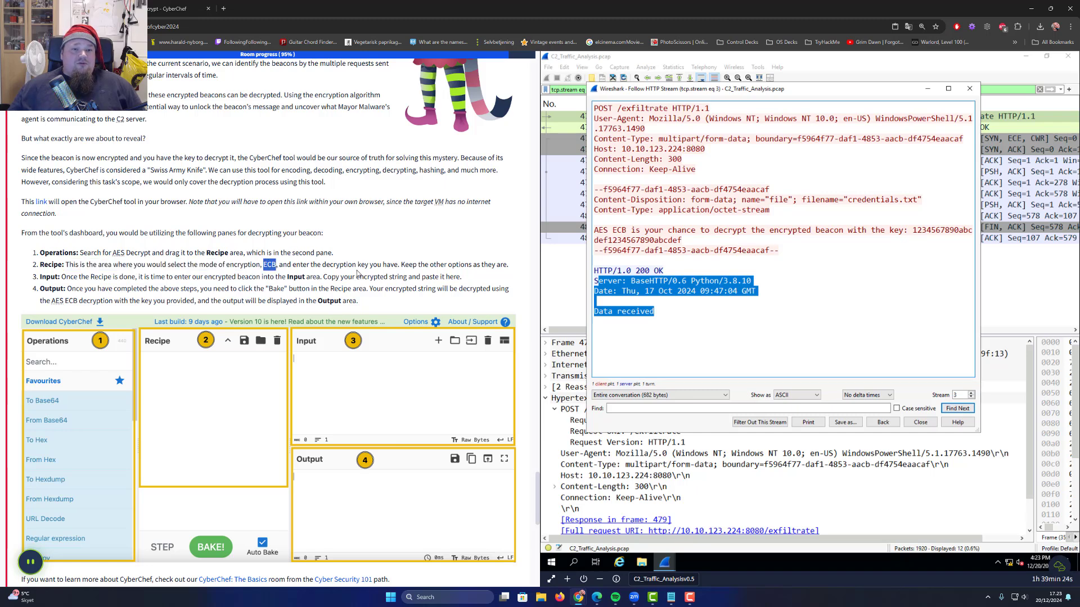
left_click_drag(408, 264, 461, 265)
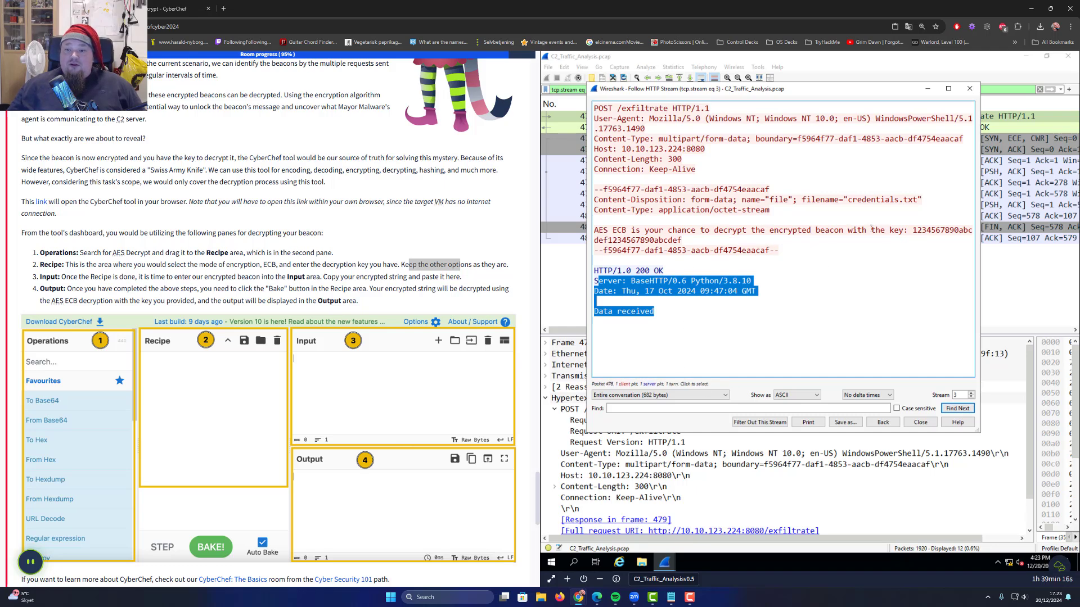
Copy the AES key following 'with the key:' from the exfiltrate HTTP stream
left_click_drag(913, 230, 1007, 245)
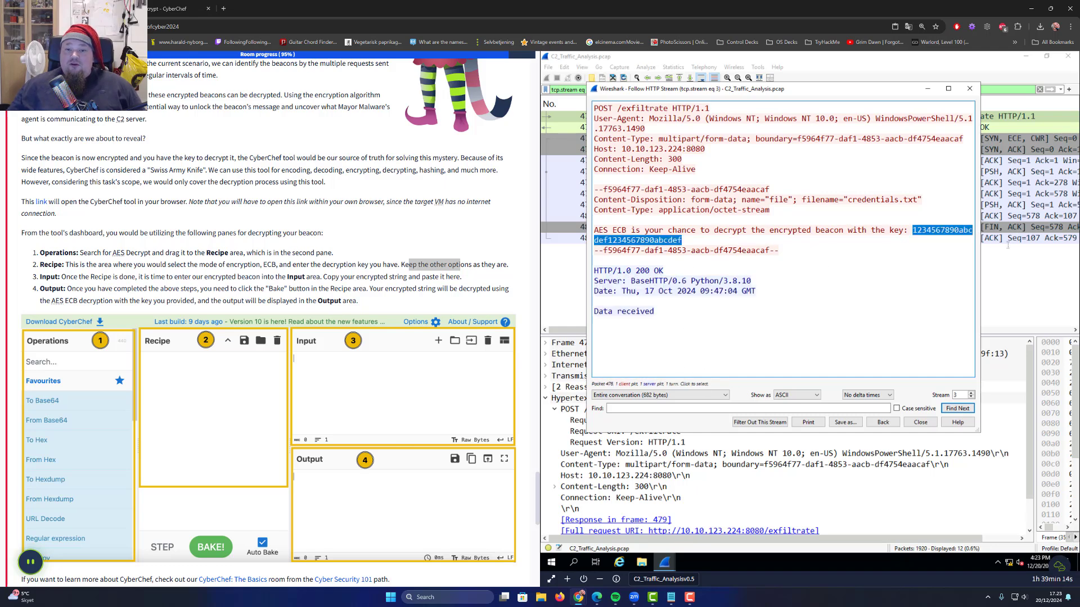
left_click_drag(765, 240, 682, 240)
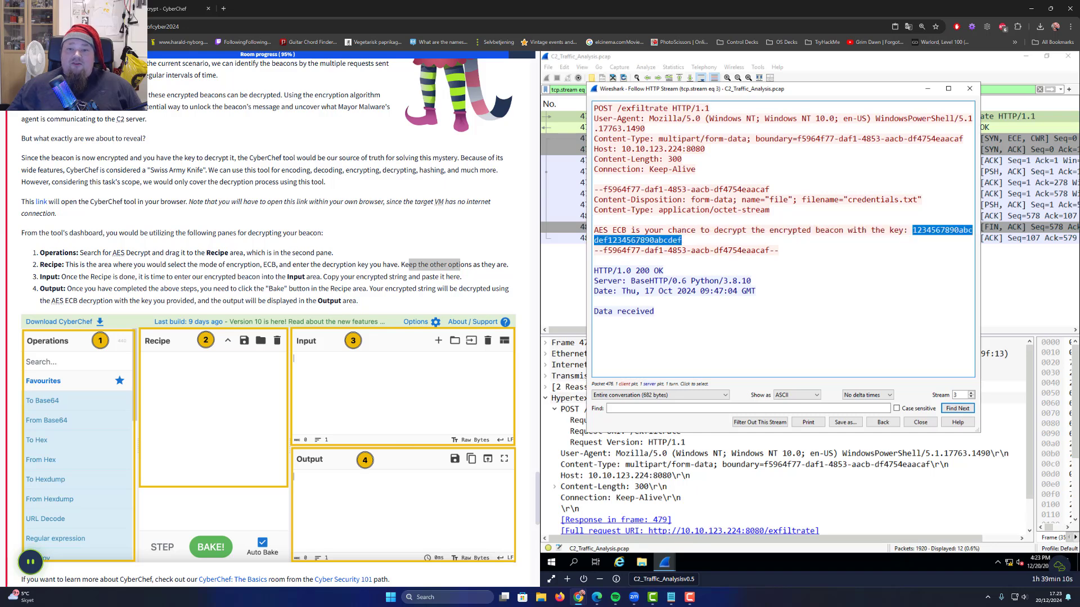
right_click(636, 242)
left_click(655, 248)
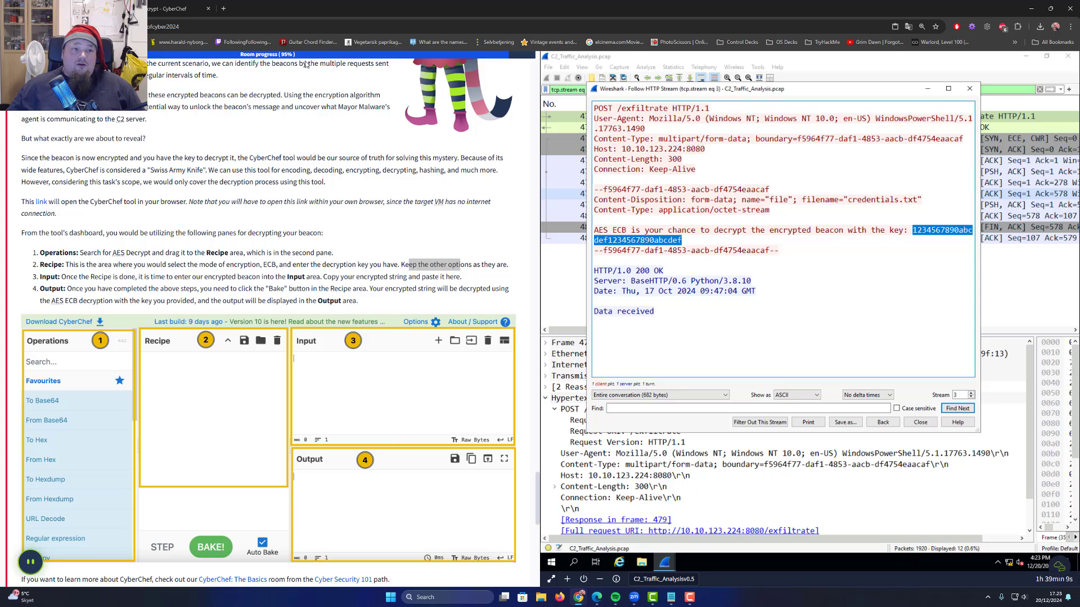
left_click(162, 7)
left_click(263, 184)
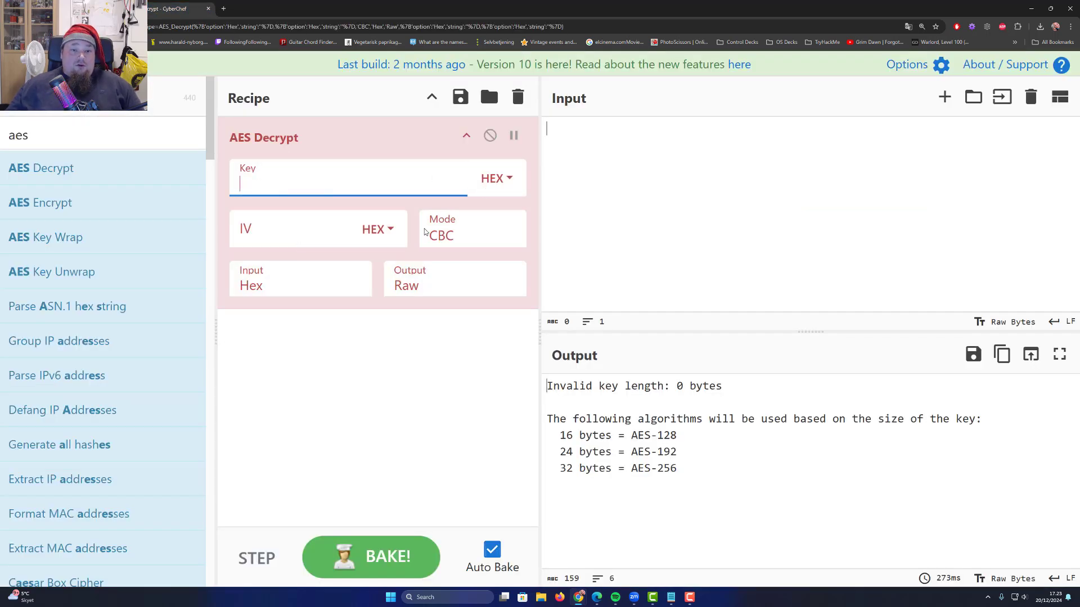
Set the AES Decrypt mode to ECB, as instruction steps 2 and 3 direct
left_click(56, 8)
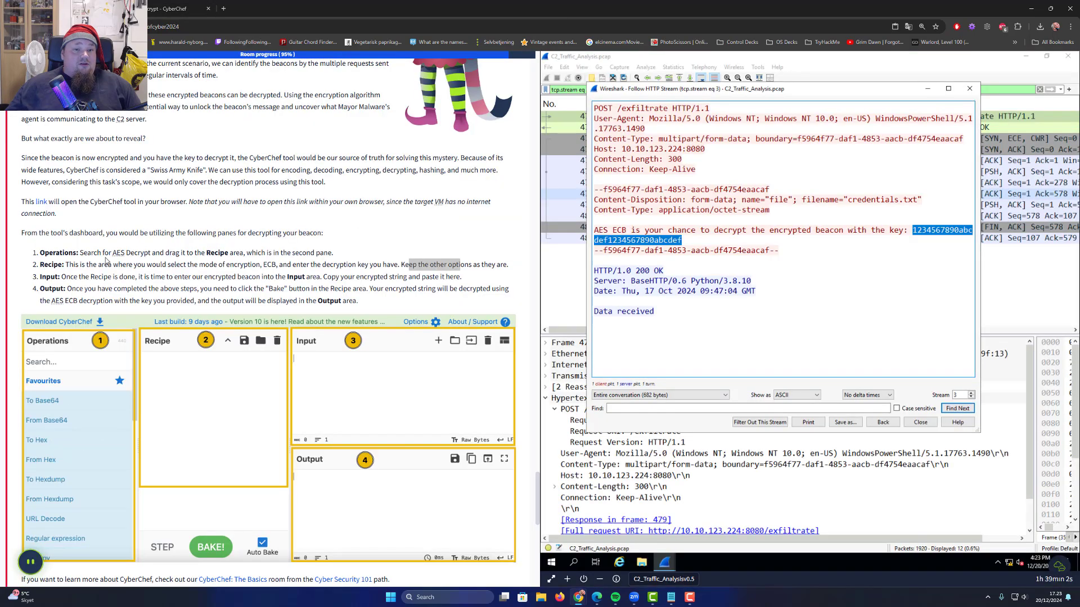
left_click_drag(53, 265, 355, 277)
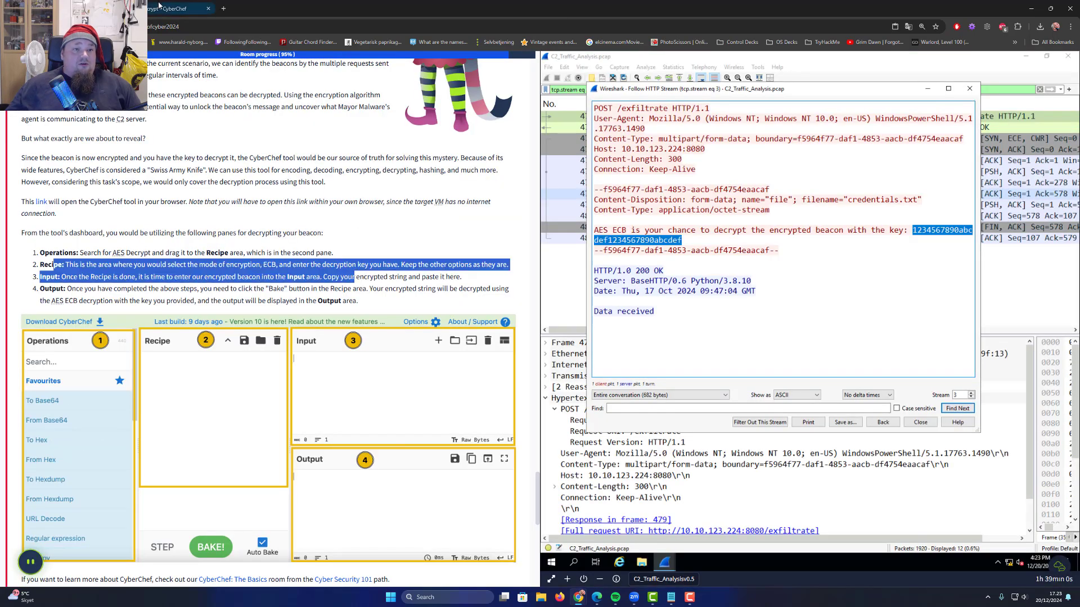
left_click(174, 9)
left_click(465, 235)
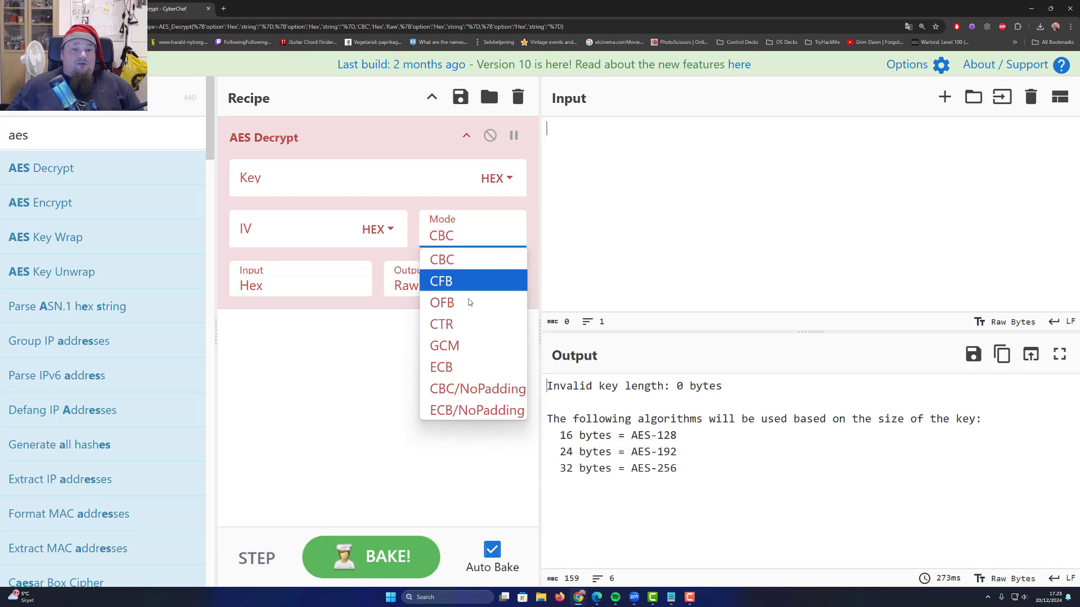
left_click(473, 368)
left_click(331, 311)
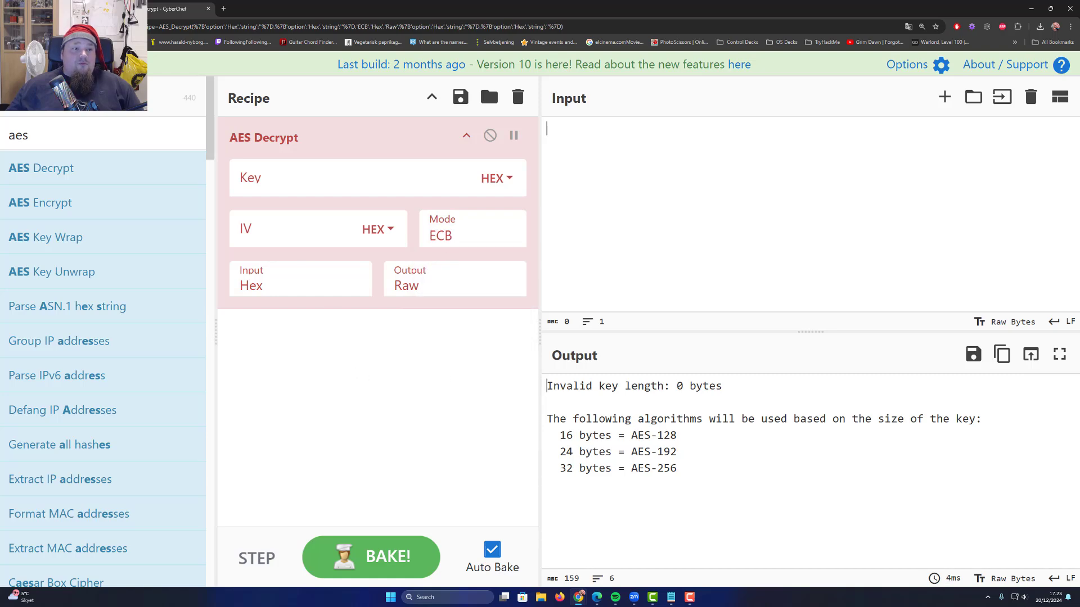
Paste the copied hex decryption key into the AES Decrypt Key field
left_click(56, 8)
left_click(413, 251)
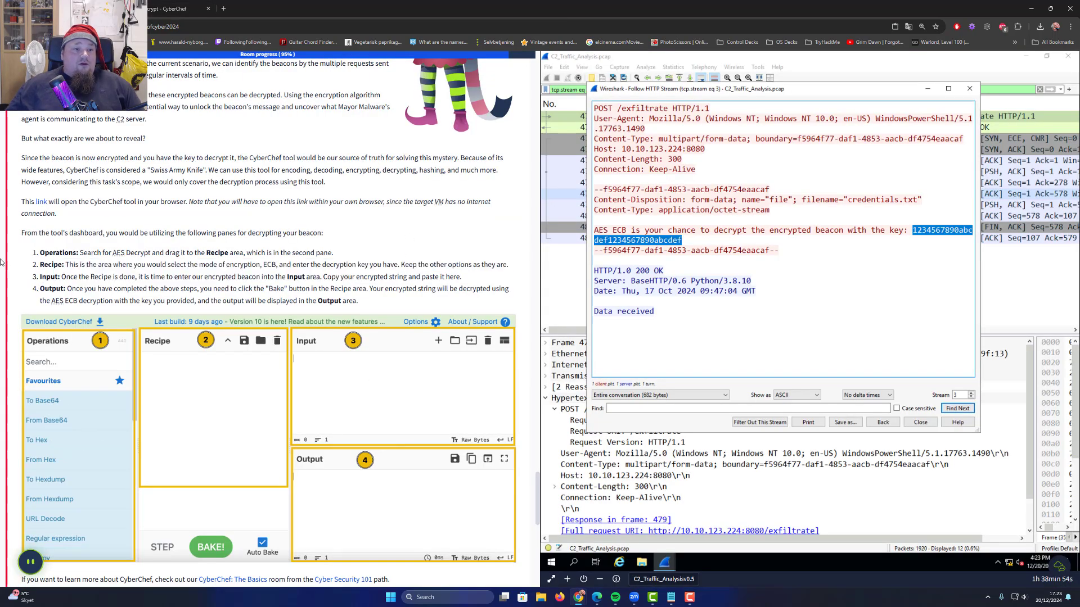
left_click_drag(72, 262, 398, 264)
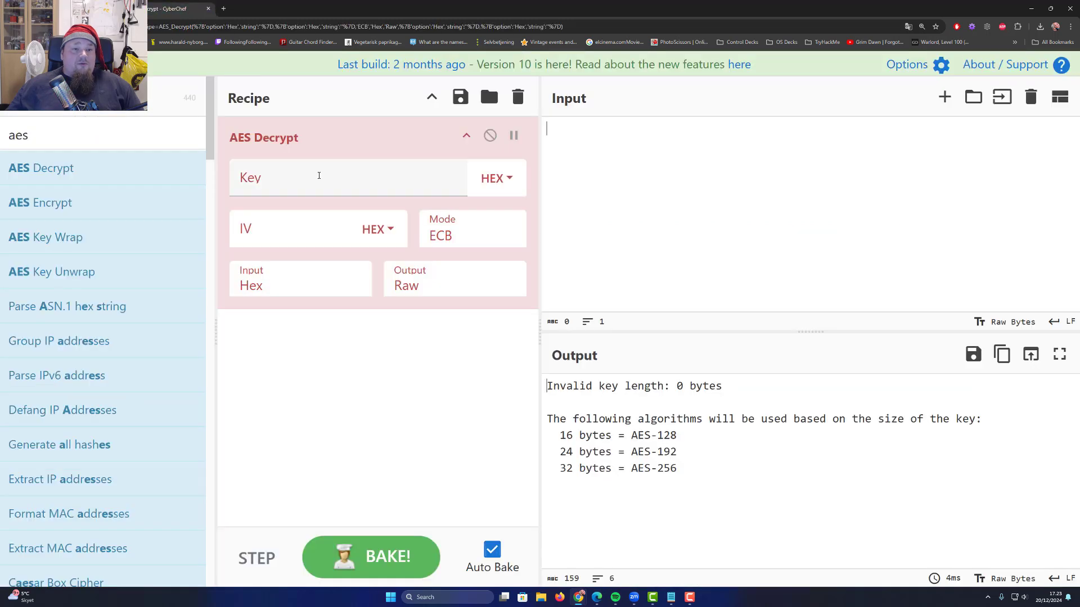
left_click(293, 183)
key("ctrl+v")
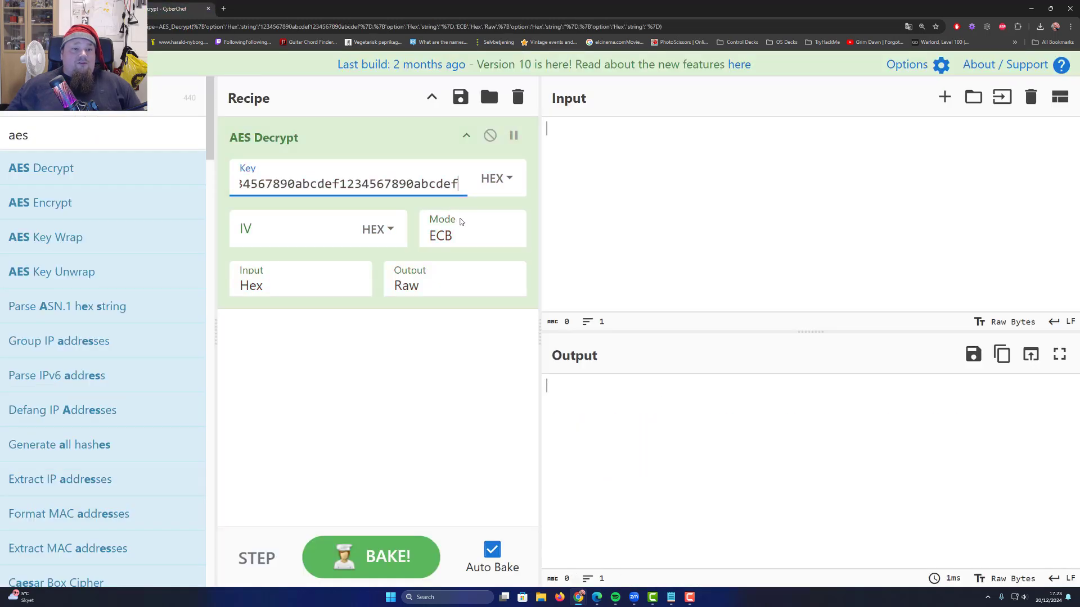
left_click(440, 406)
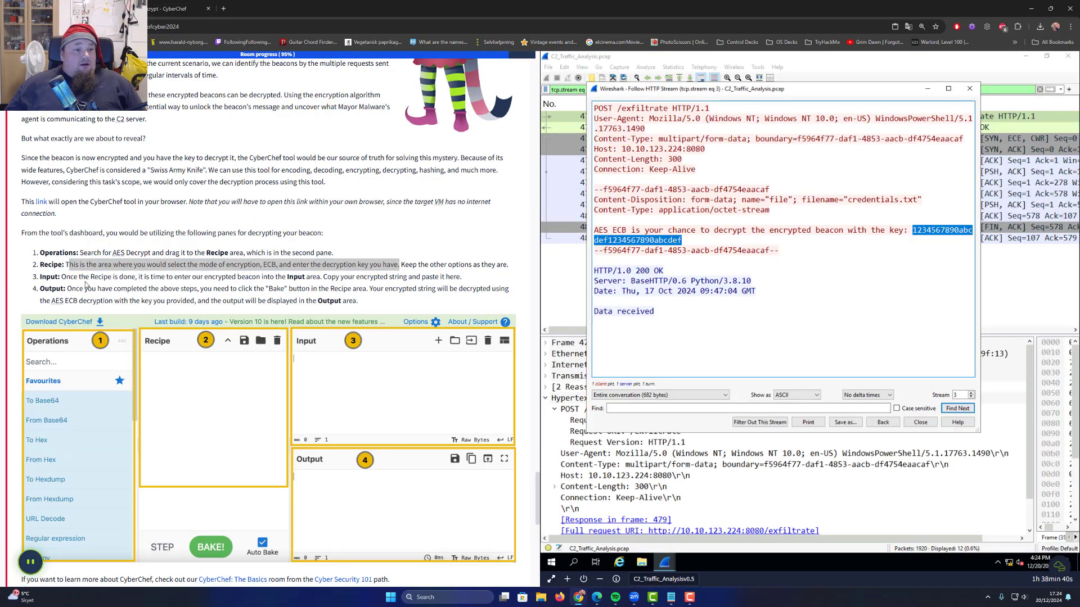
Read the input and output steps, then close the Follow HTTP Stream window
left_click_drag(62, 277, 470, 282)
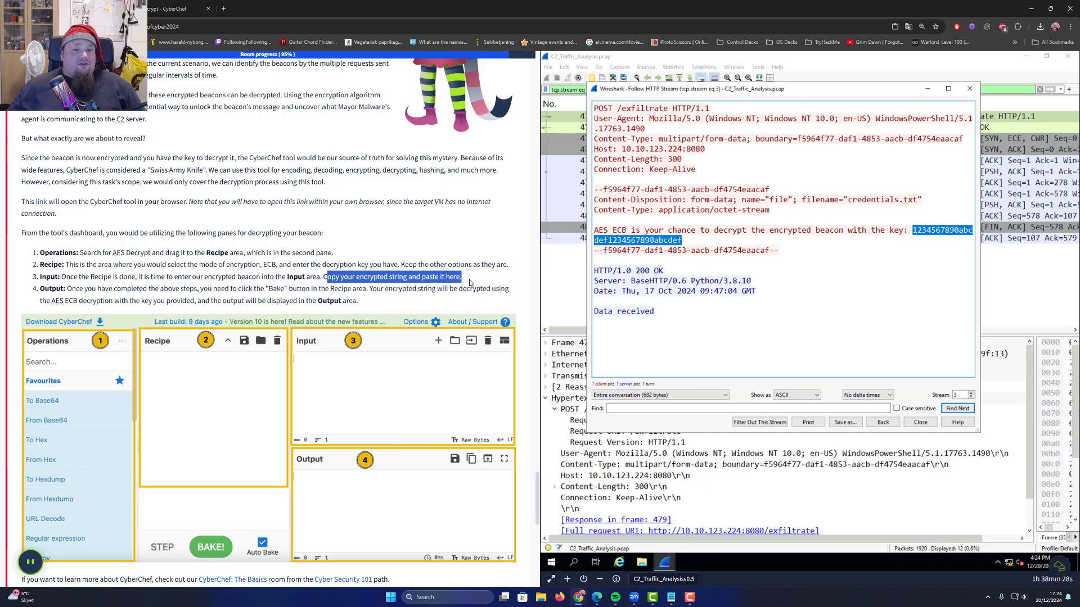
left_click_drag(49, 288, 390, 288)
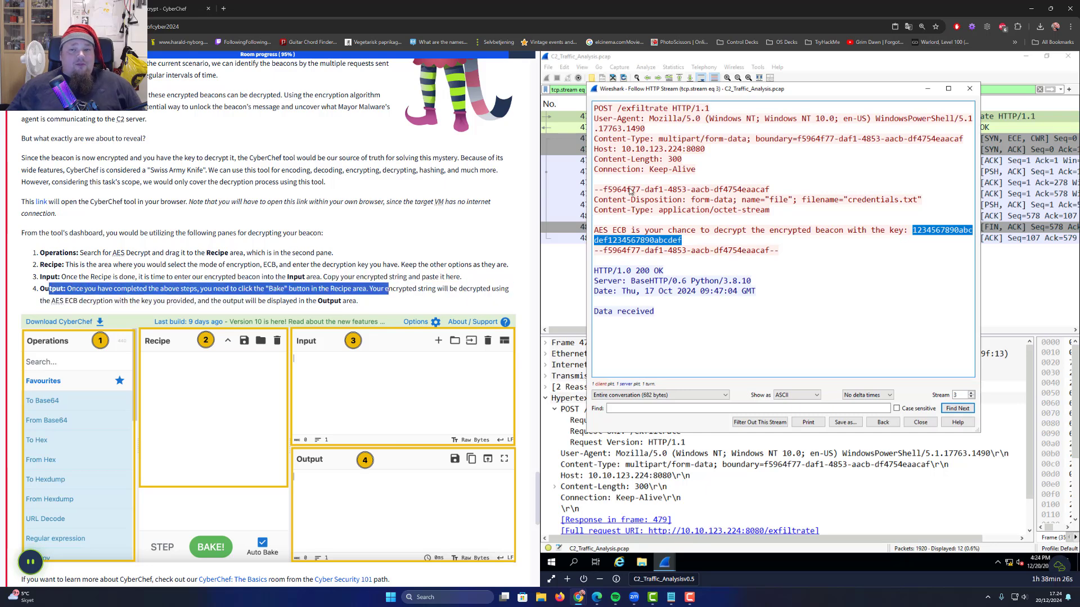
left_click(969, 88)
Filter the packet list to packets from source 10.10.229.217
triple_click(616, 89)
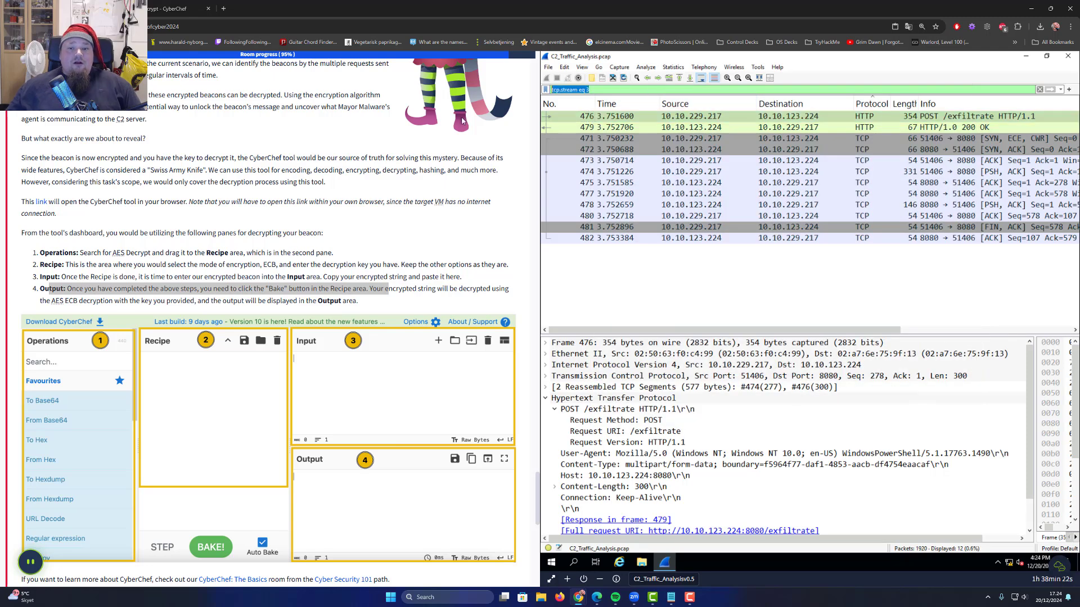
left_click(686, 117)
right_click(686, 116)
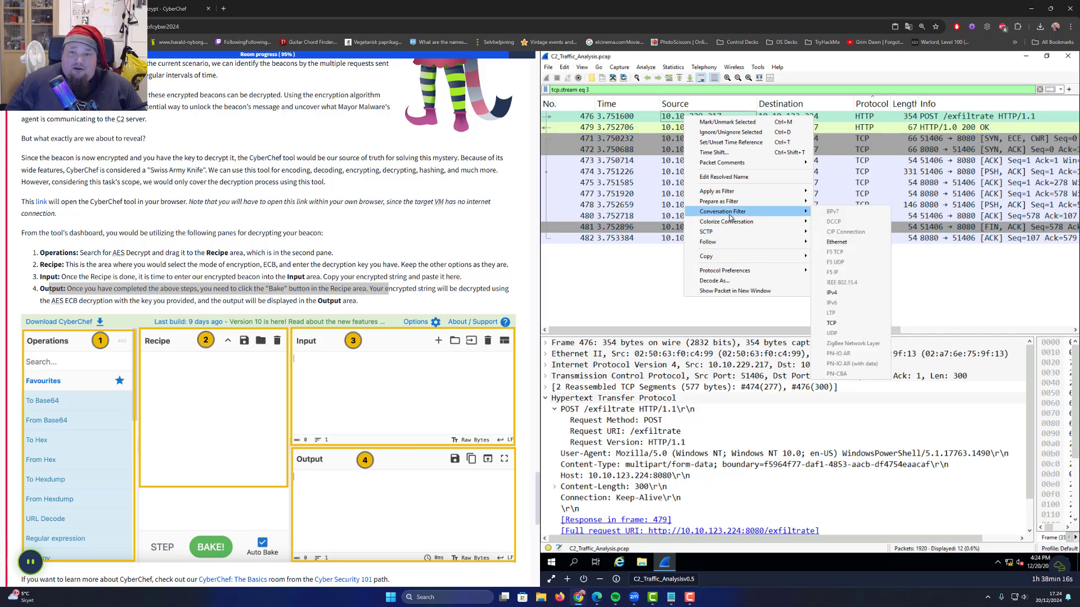
mouse_move(757, 194)
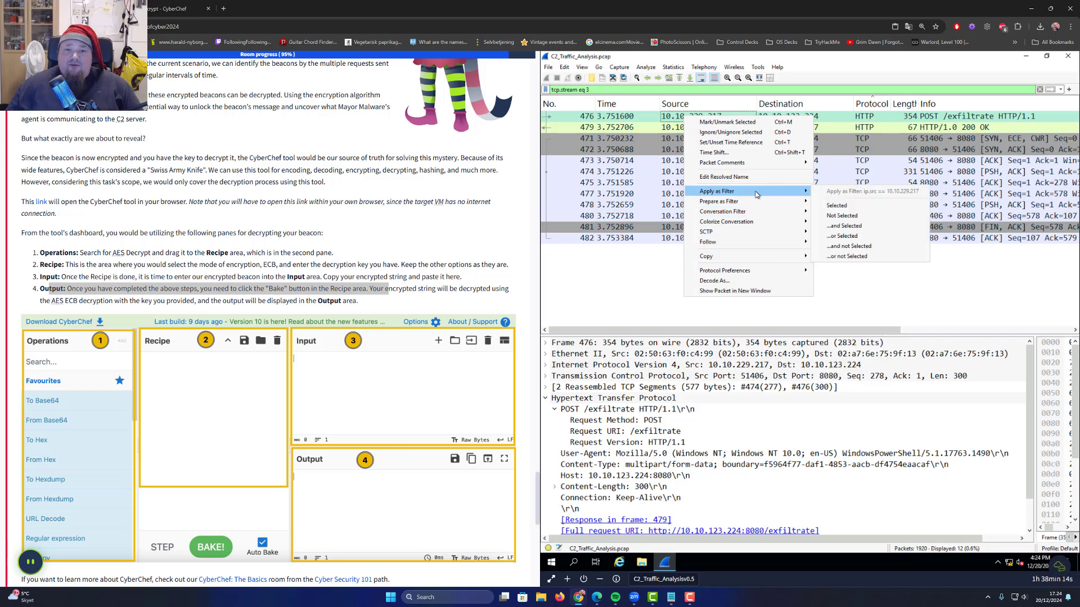
left_click(870, 207)
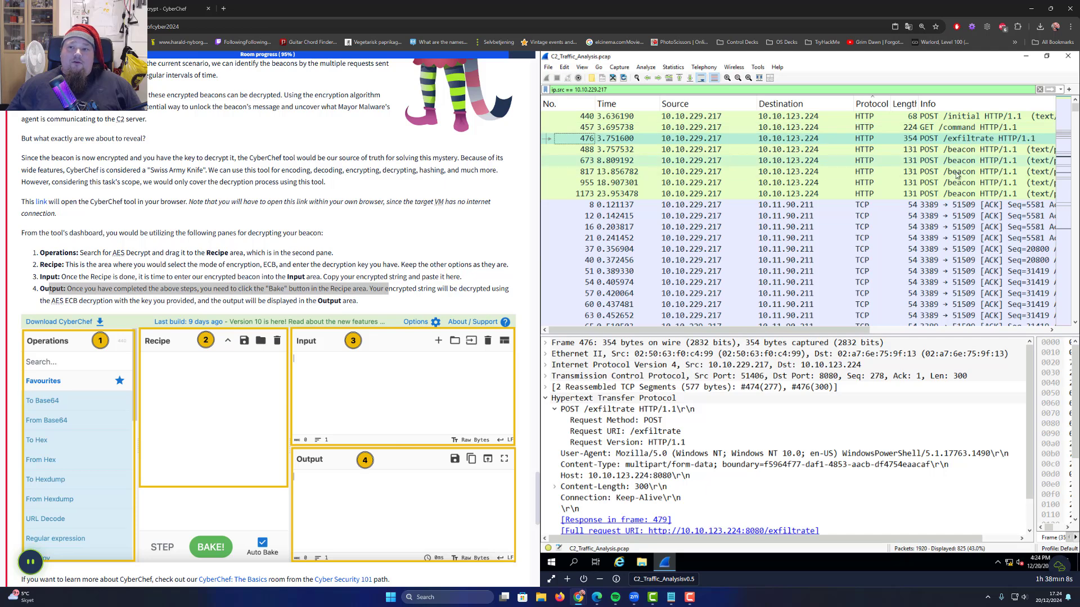
Copy the Encrypted line value from the first POST /beacon packet, 488
left_click(938, 149)
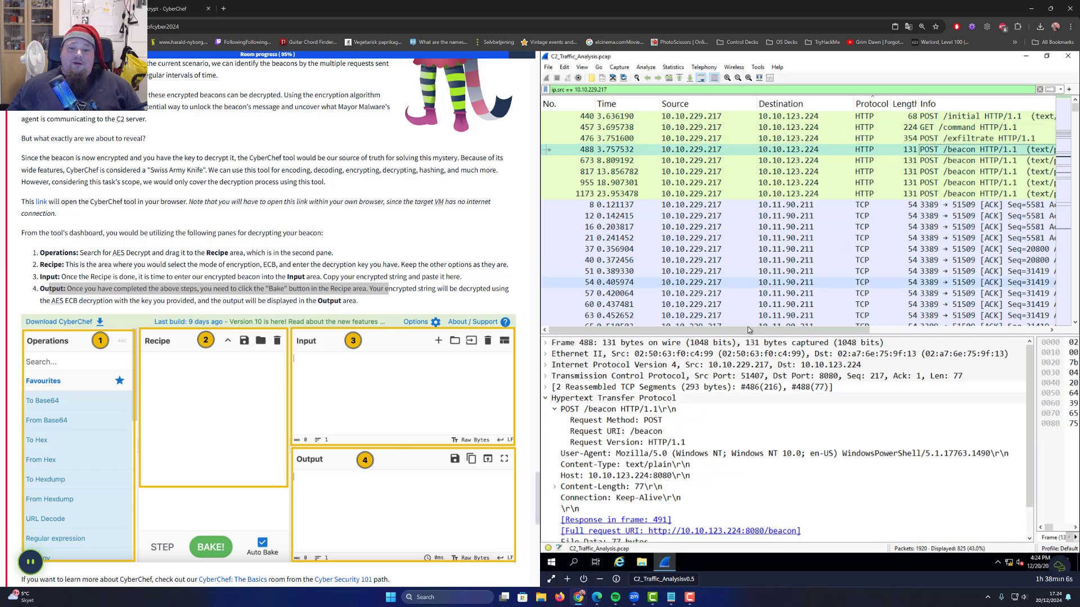
scroll(731, 396, "down", 1)
left_click_drag(727, 334, 727, 275)
left_click(718, 506)
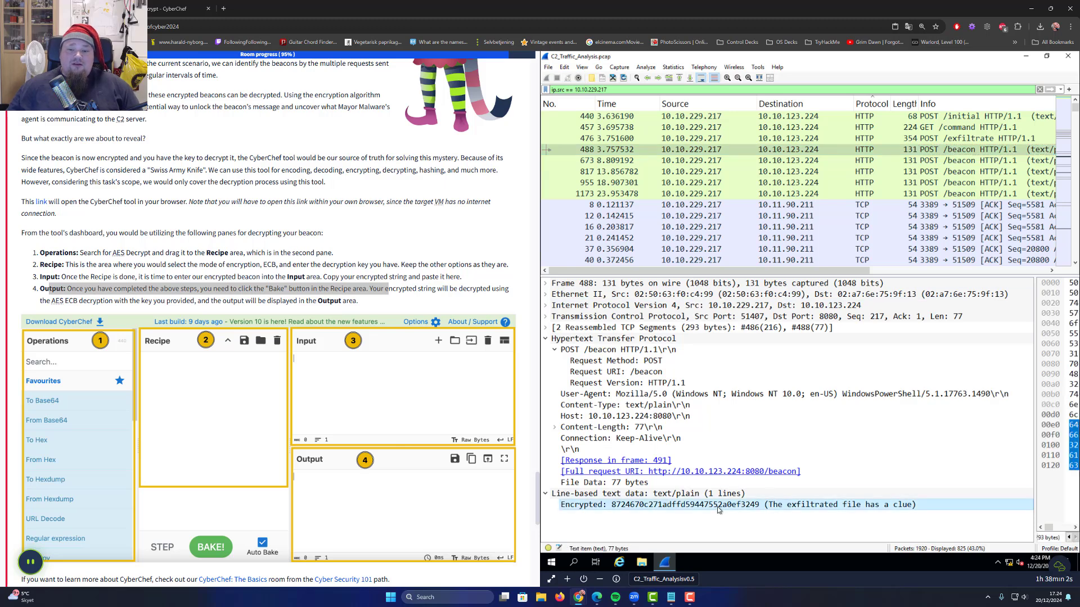
right_click(697, 508)
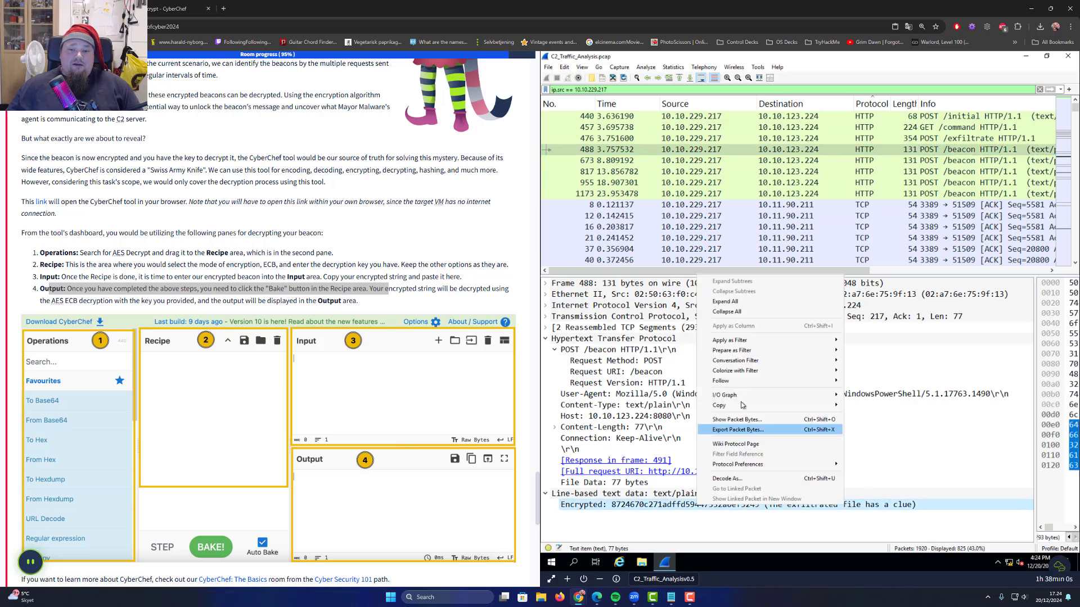
mouse_move(725, 406)
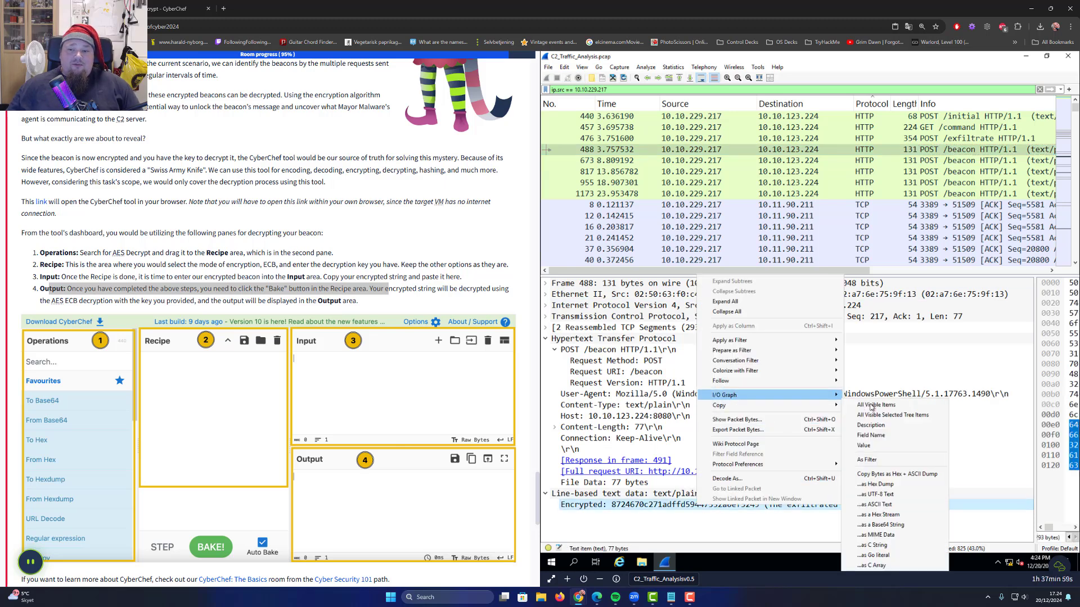
left_click(874, 445)
key("ctrl+Tab")
left_click(649, 178)
key("ctrl+v")
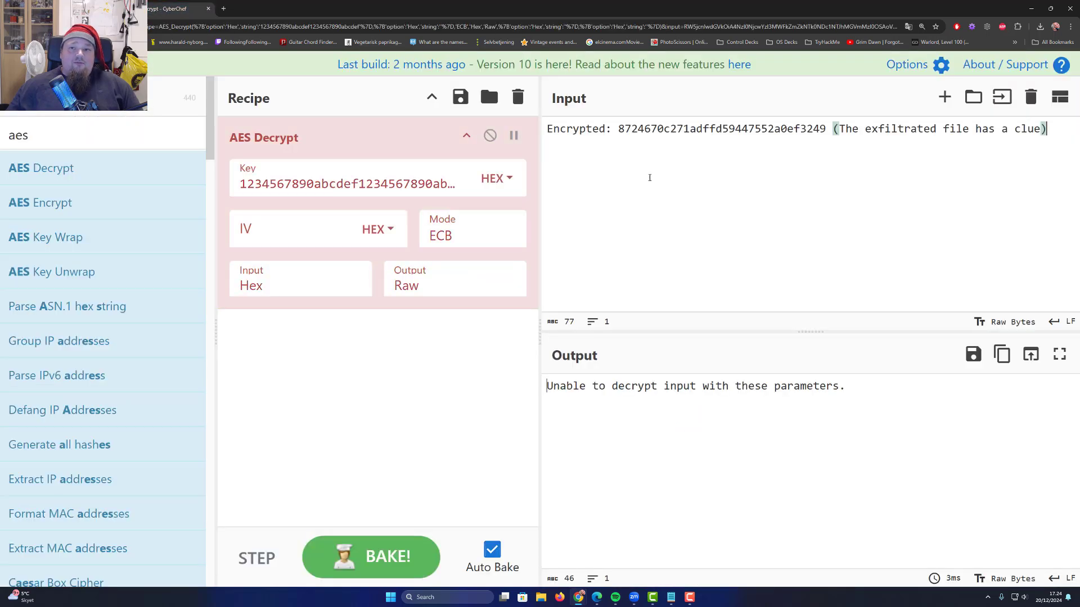
left_click_drag(832, 132, 1047, 131)
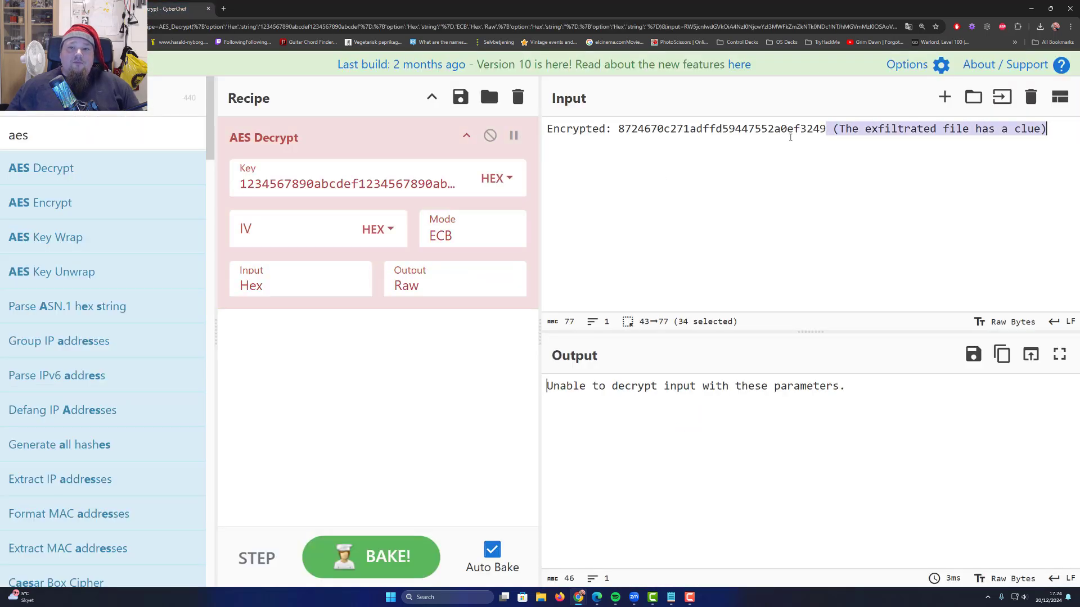
key("BackSpace")
left_click(615, 130)
key("shift+Home")
key("BackSpace")
key("End")
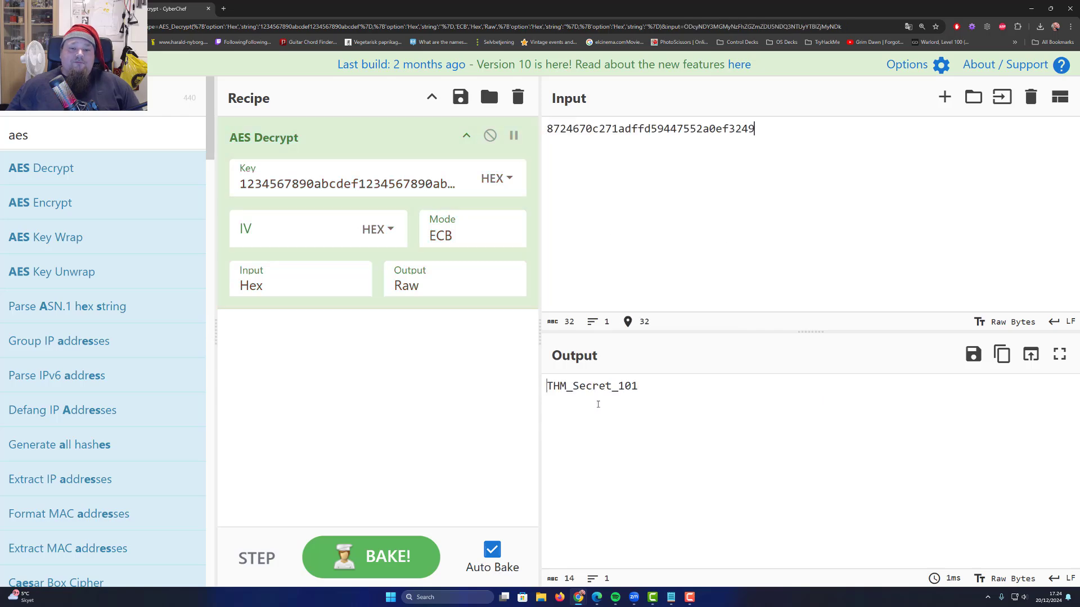
left_click_drag(642, 386, 529, 396)
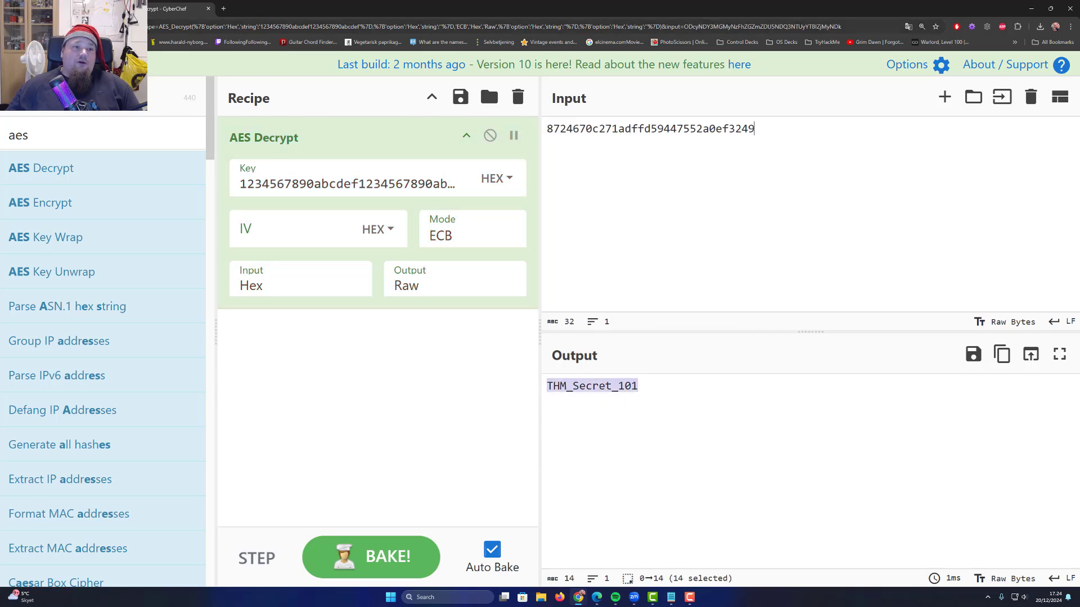
Copy beacon packet 673's Encrypted value and paste it on a new input line
left_click(67, 9)
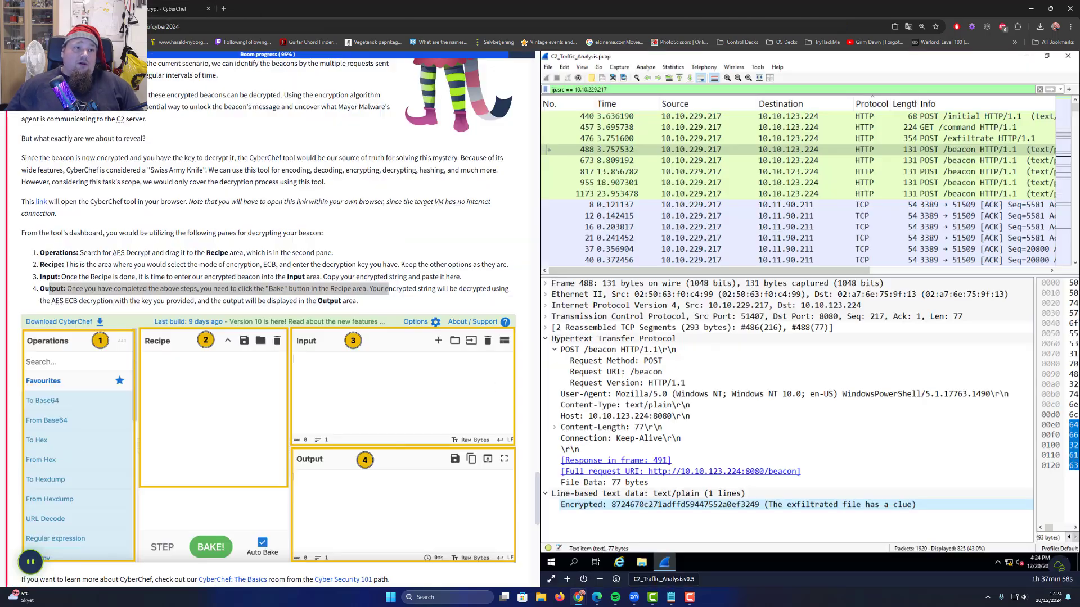
left_click(943, 162)
right_click(614, 507)
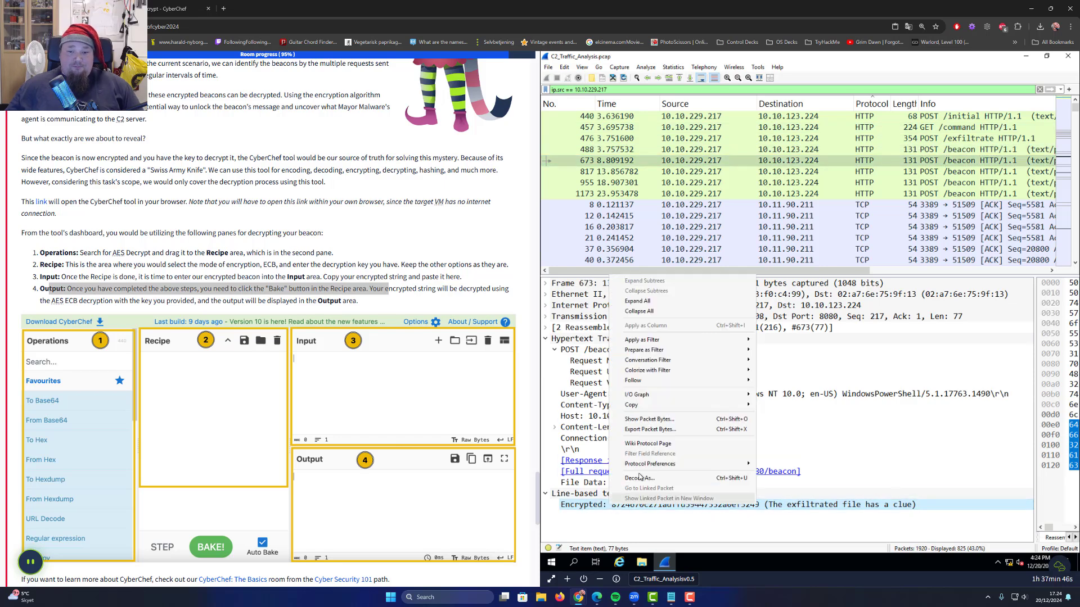
mouse_move(656, 411)
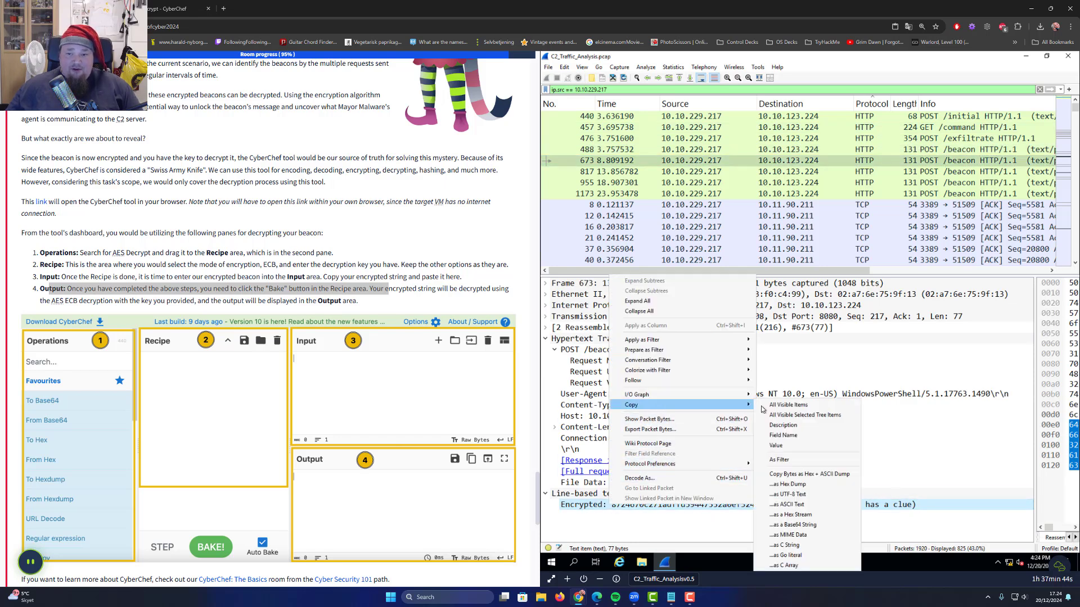
left_click(808, 447)
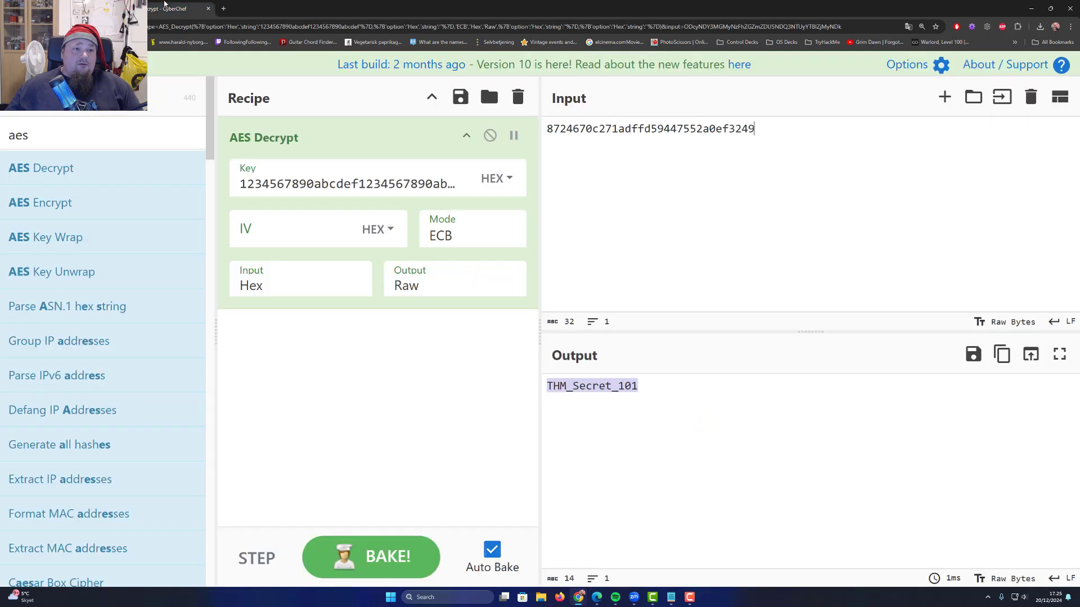
key("ctrl+f")
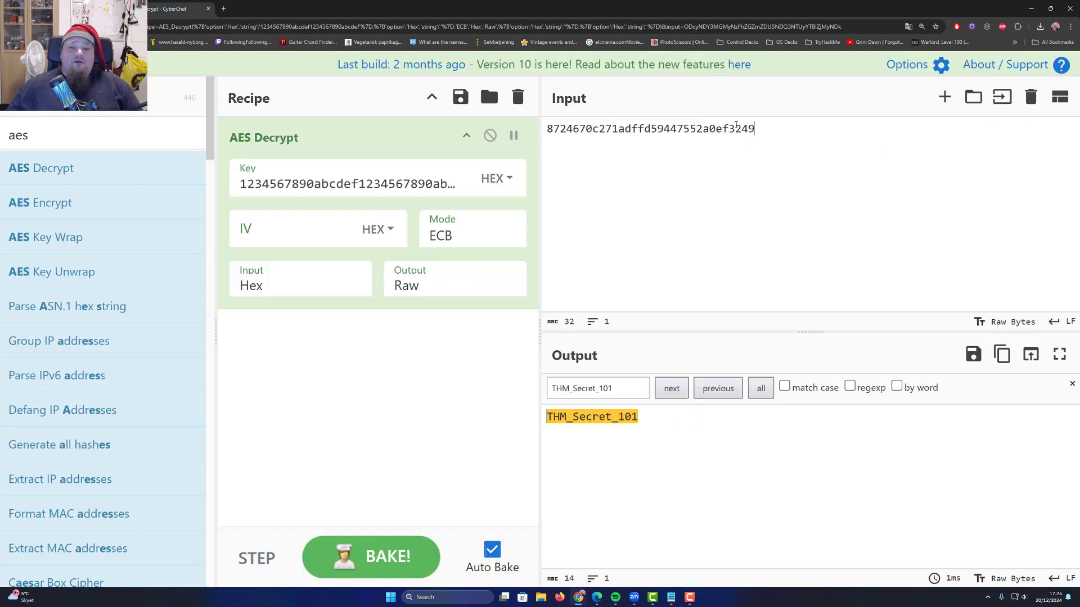
key("Return")
key("ctrl+v")
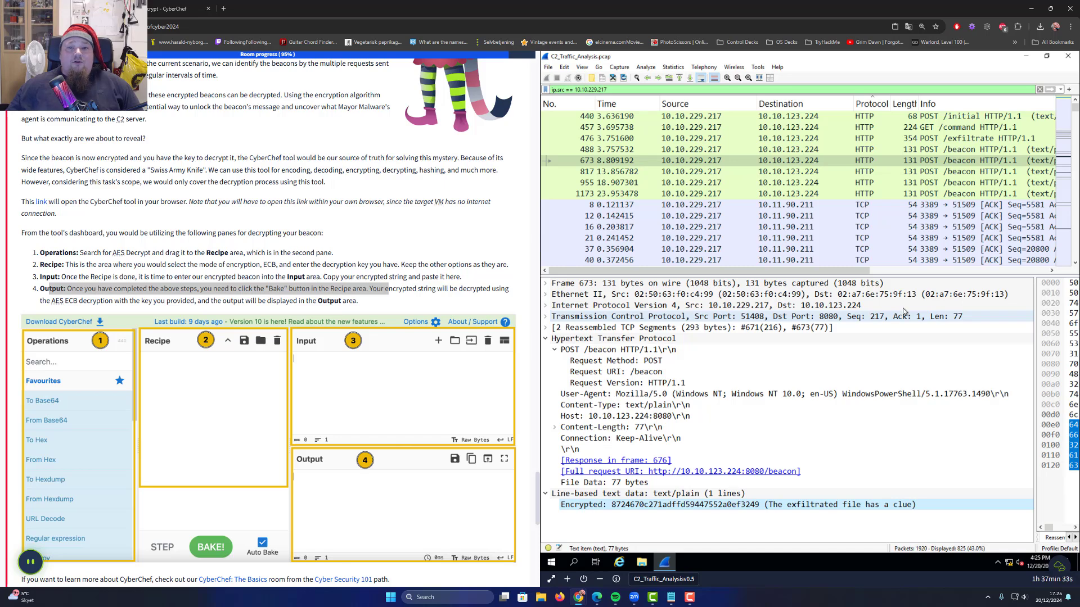
Add beacon packet 817's Encrypted value as a third input line
left_click(935, 172)
right_click(634, 509)
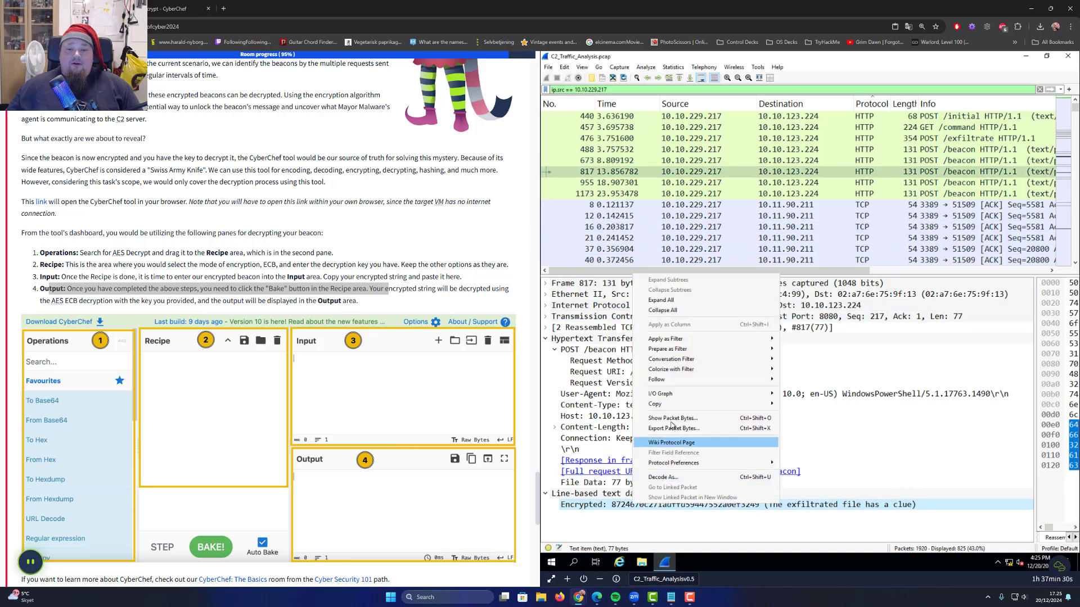
mouse_move(770, 404)
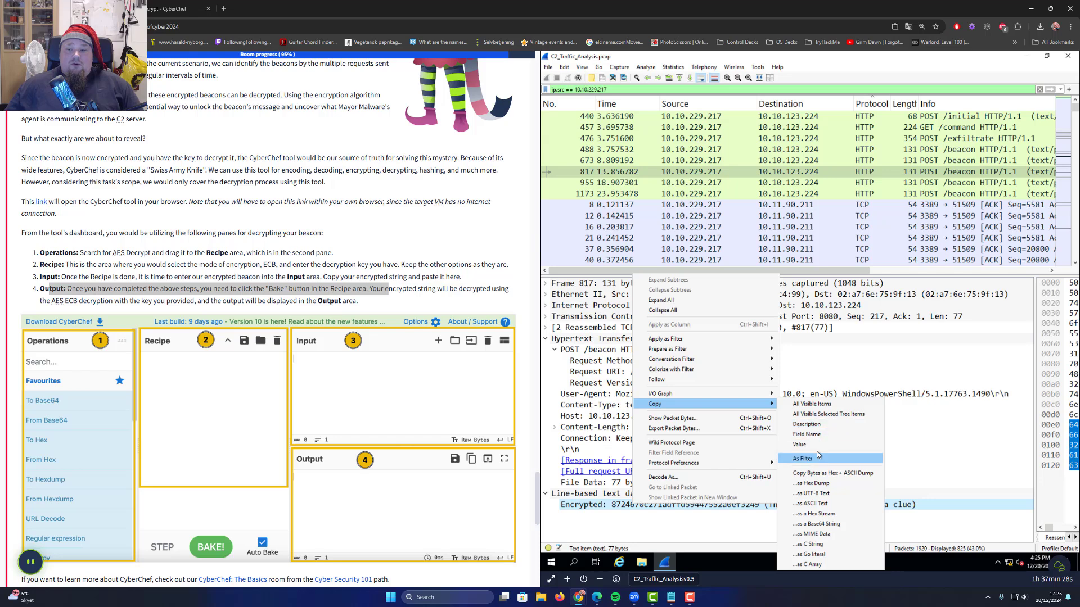
left_click(820, 445)
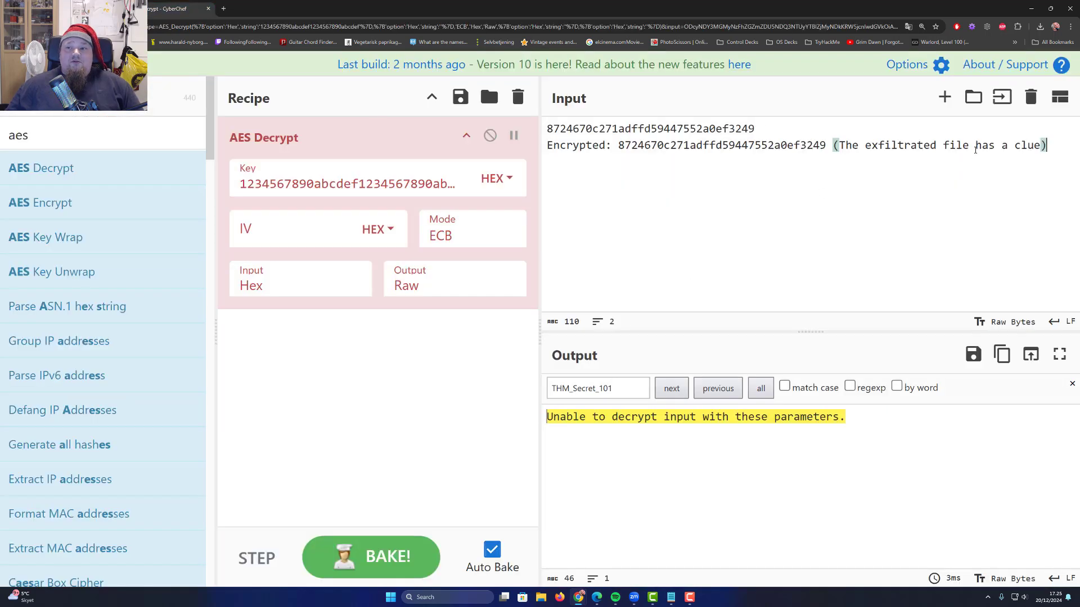
key("Return")
key("ctrl+v")
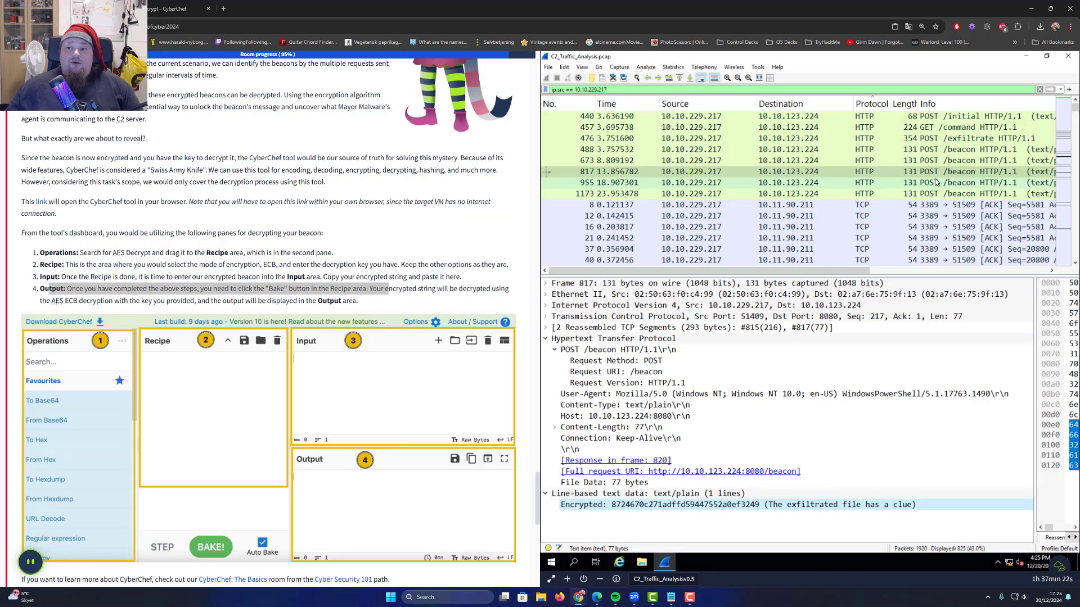
left_click(685, 505)
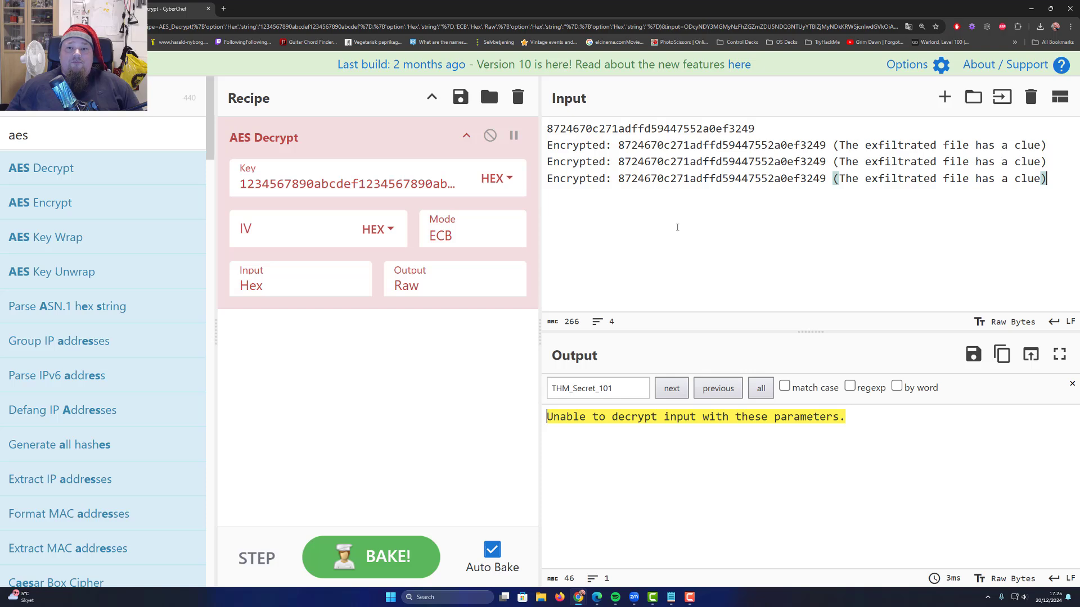
key("ctrl+z")
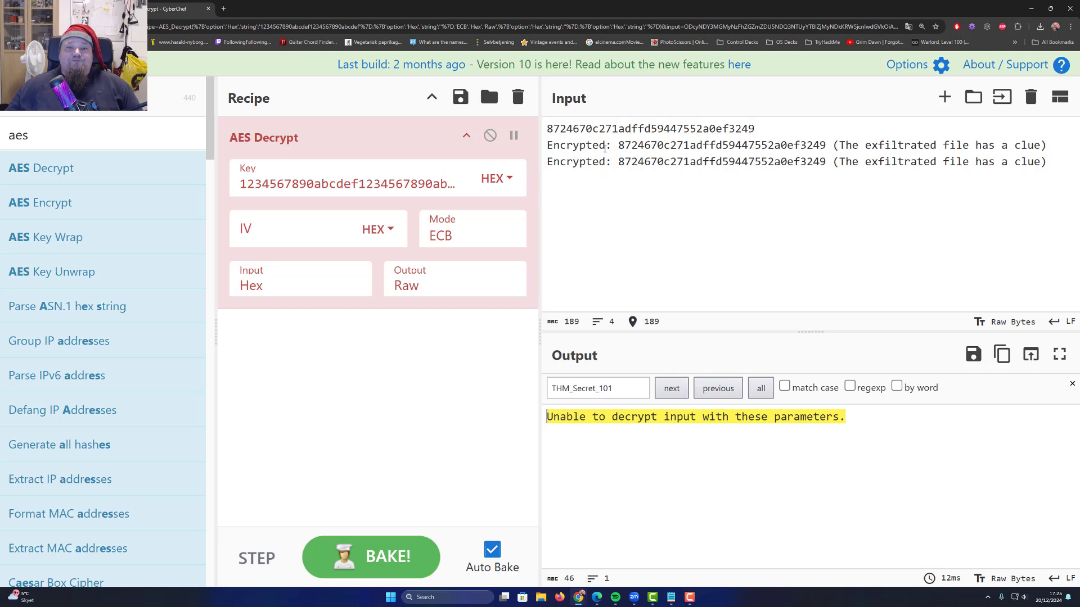
Strip the 'Encrypted: ' prefixes and trailing comments so each line is bare hex
left_click_drag(624, 162, 756, 164)
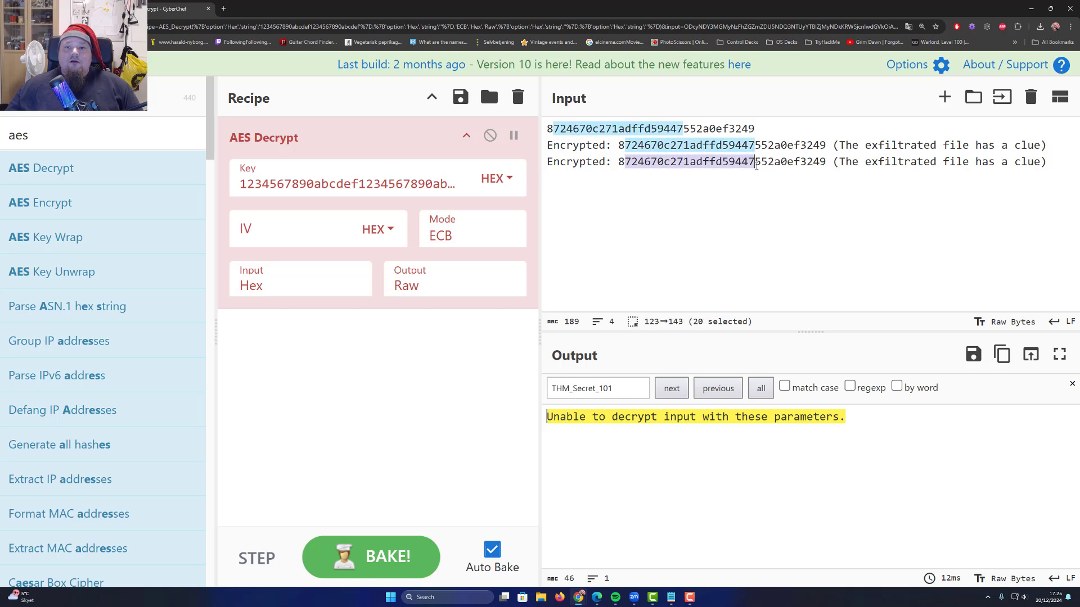
left_click(767, 163)
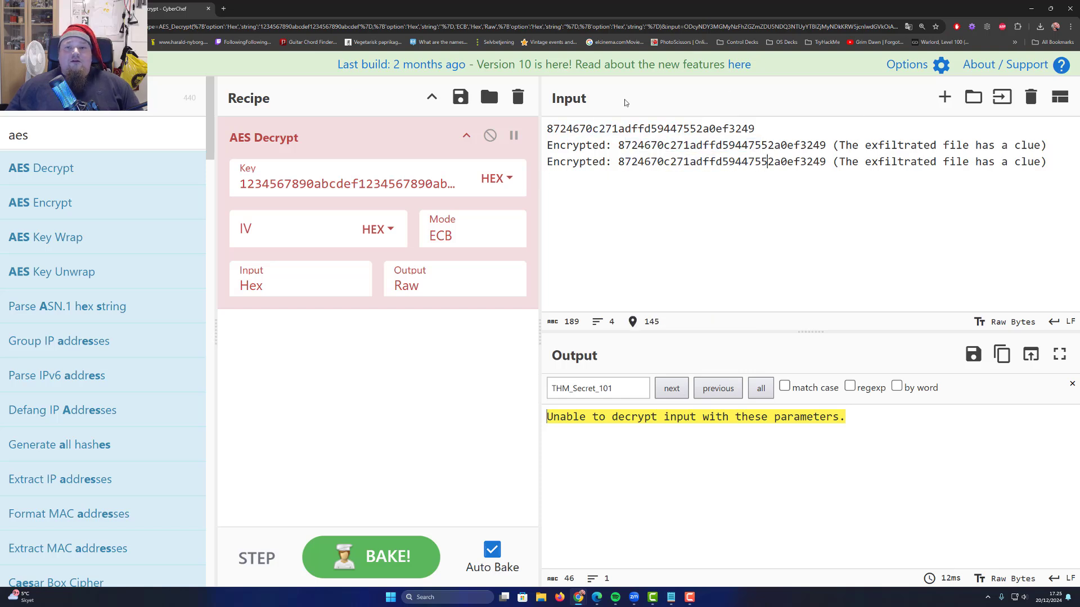
left_click_drag(617, 145, 532, 145)
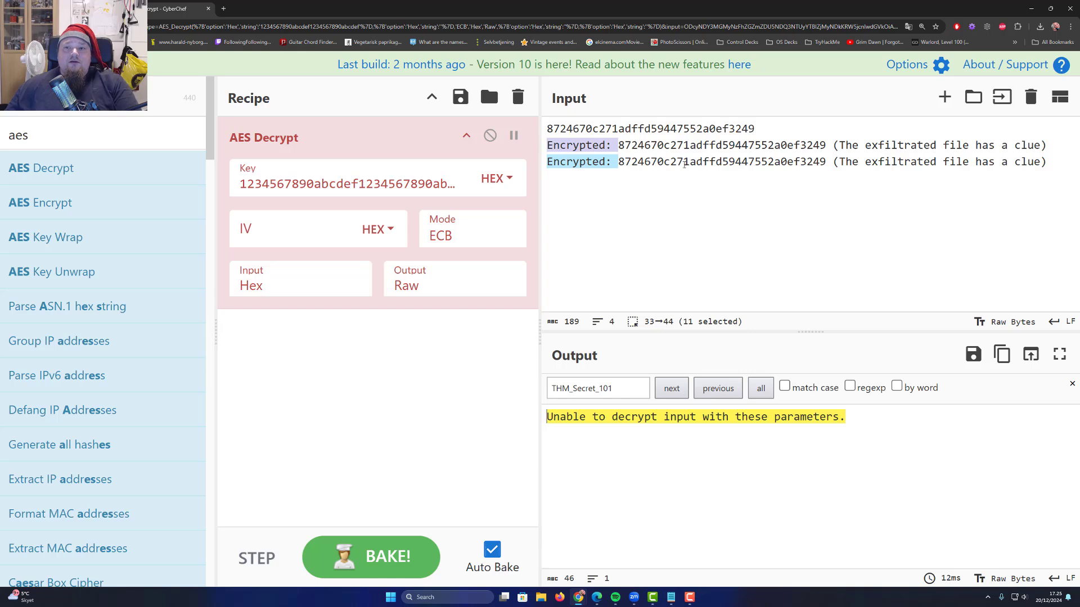
key("BackSpace")
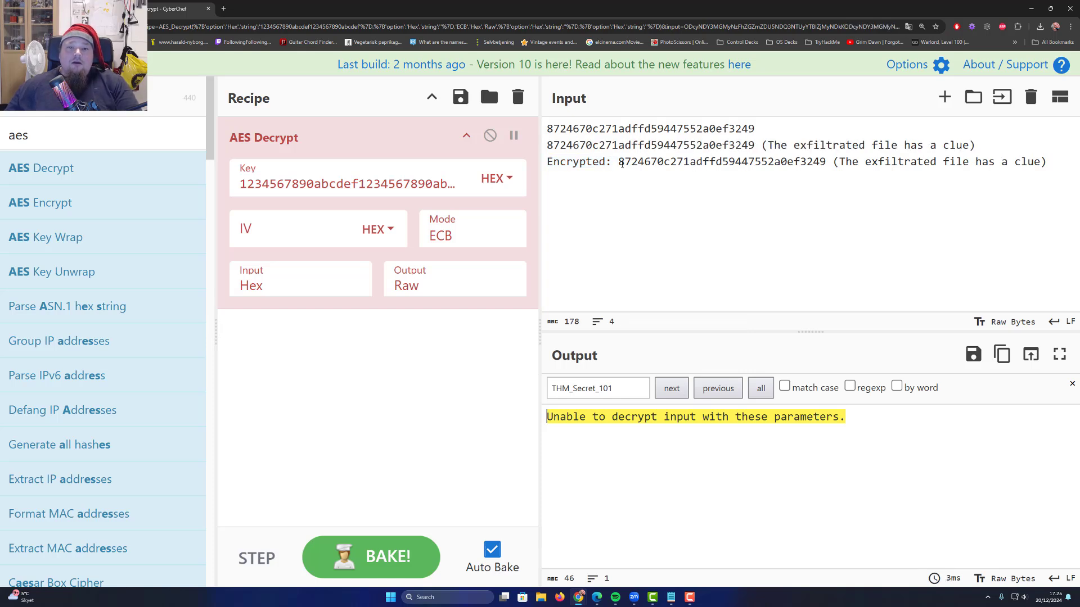
left_click_drag(620, 164, 533, 163)
key("BackSpace")
mouse_move(756, 145)
left_mouse_down()
mouse_move(977, 145)
mouse_move(754, 163)
left_mouse_up()
key("BackSpace")
key("BackSpace")
key("Down")
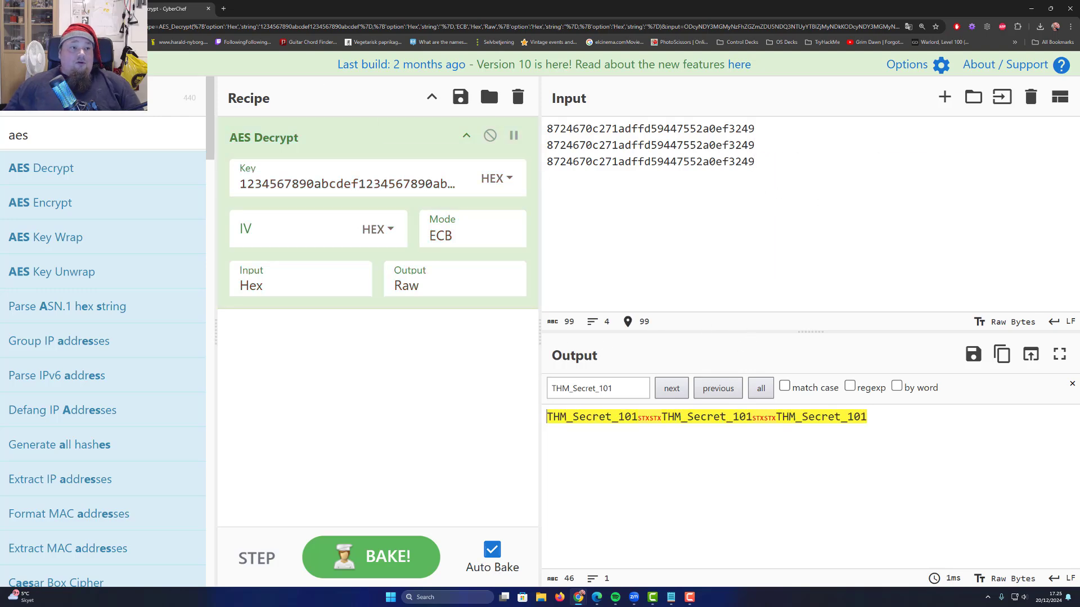
left_click(65, 9)
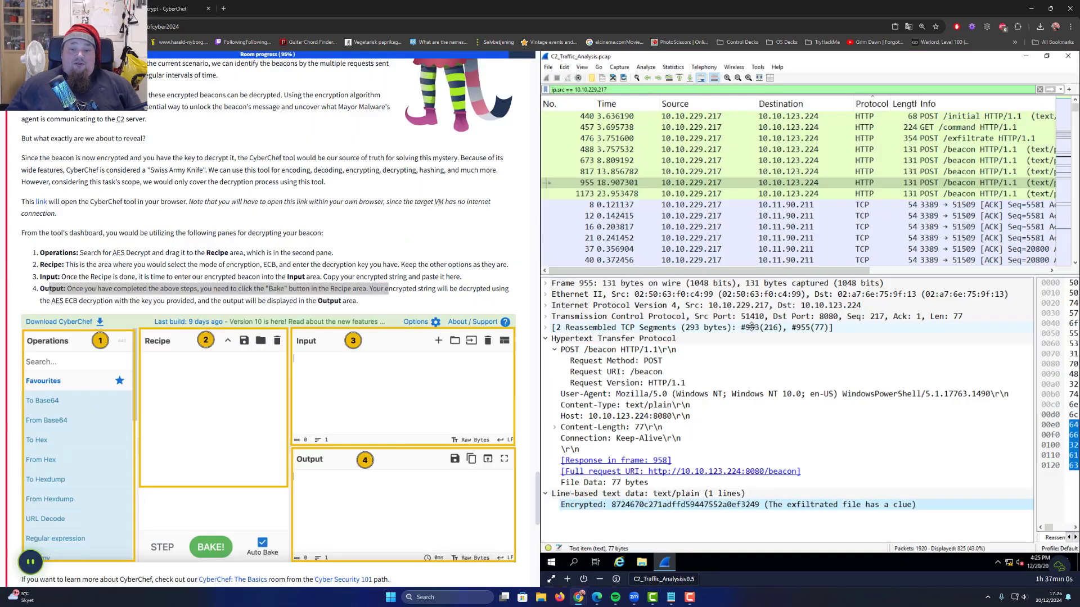
Review beacon packets 817, 673, 488, 1173 and 955 in Wireshark
left_click(959, 172)
left_click(959, 162)
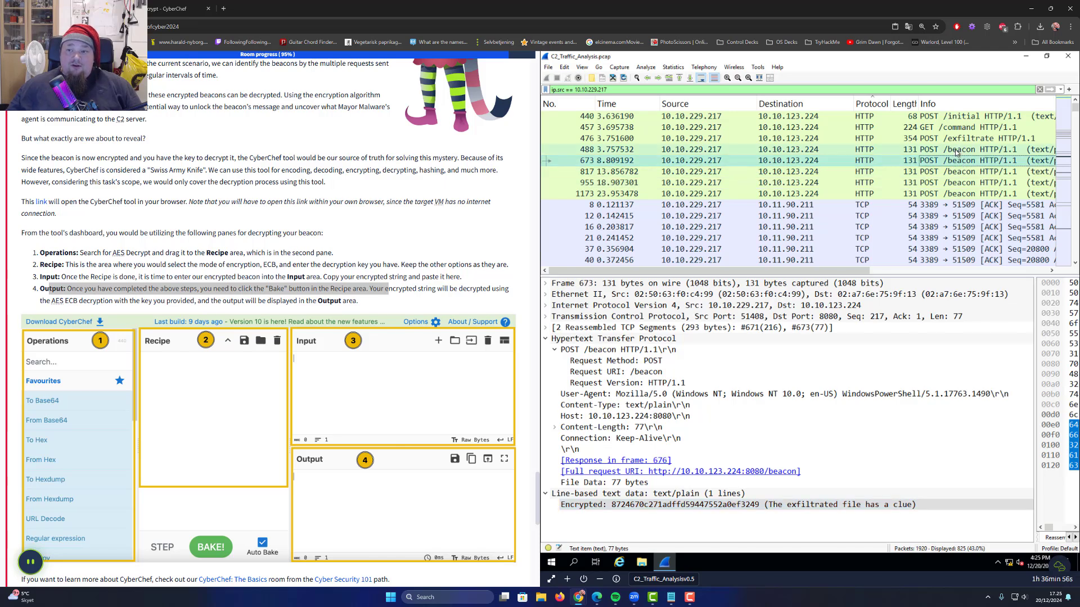
left_click(960, 152)
left_click(959, 194)
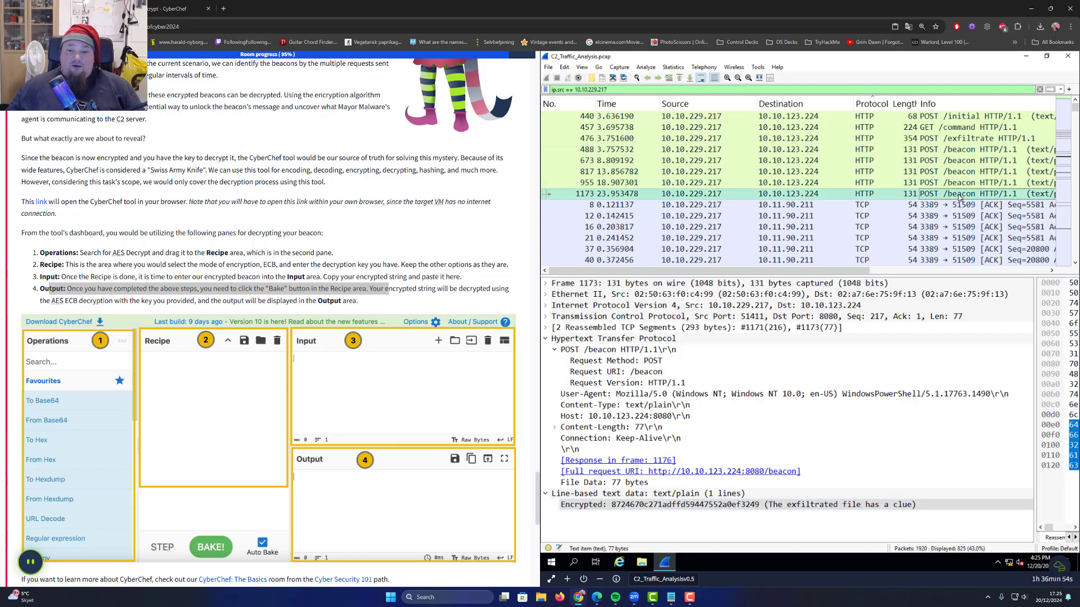
left_click(960, 183)
Cut CyberChef's input to one ciphertext and copy the decrypted THM_Secret_101
left_click(165, 9)
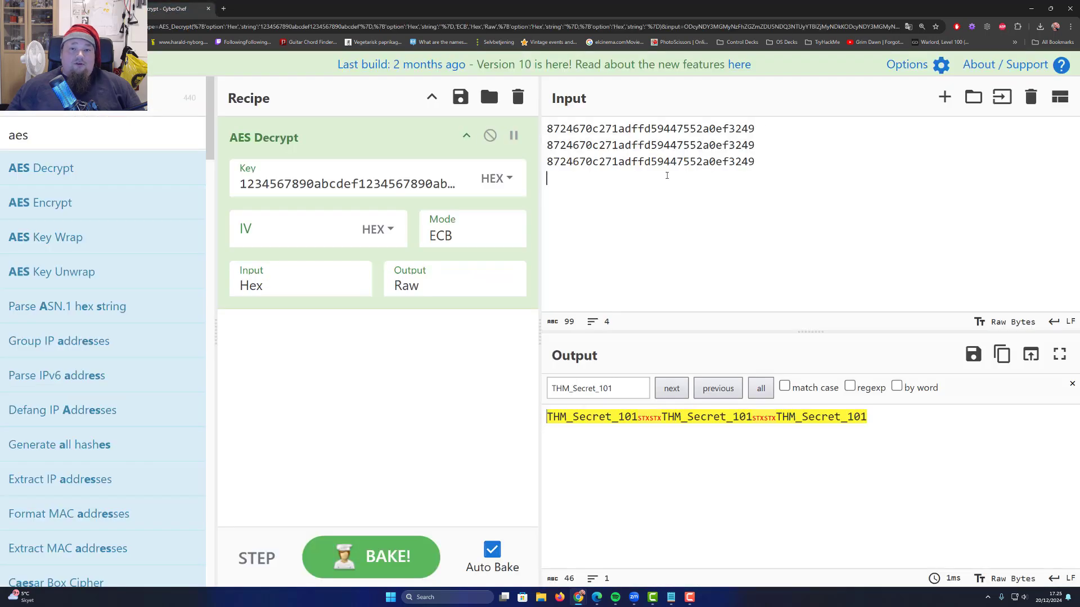
left_click_drag(779, 164, 547, 145)
key("BackSpace")
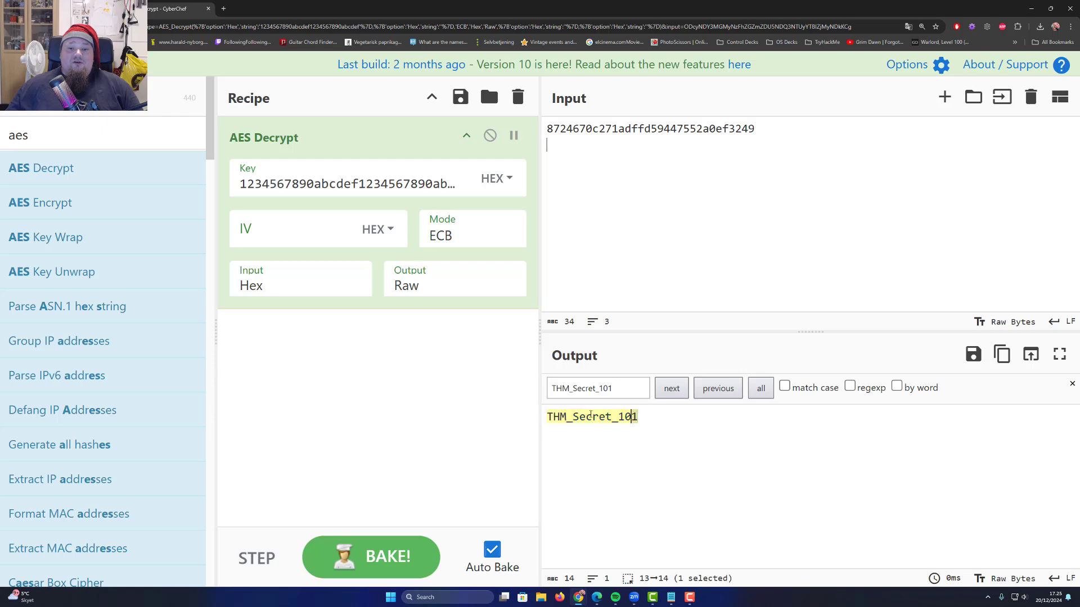
double_click(622, 416)
right_click(583, 416)
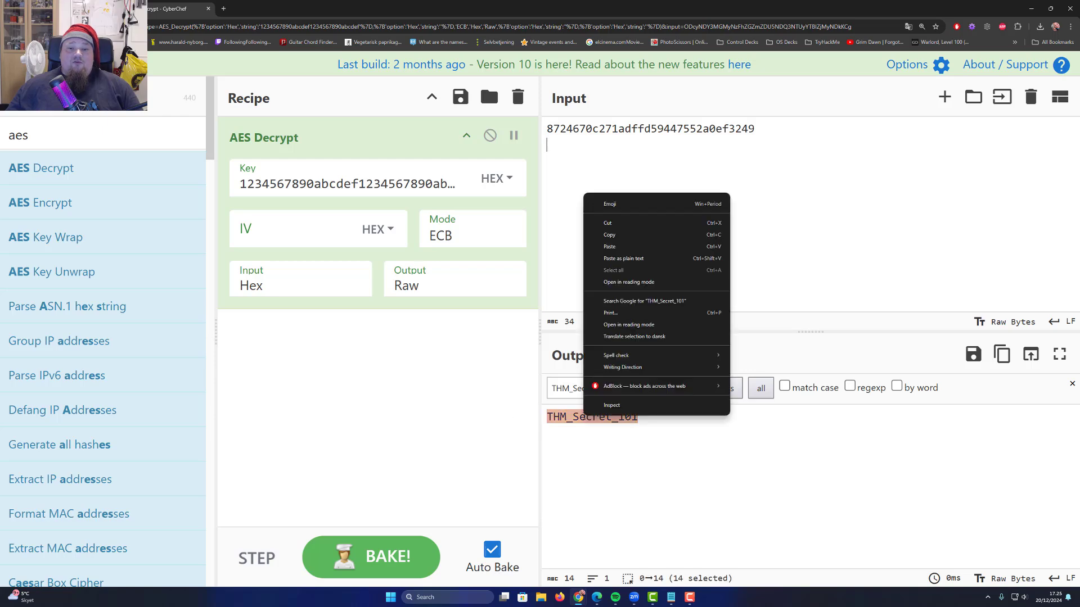
left_click(625, 235)
left_click(70, 8)
scroll(280, 309, "down", 9)
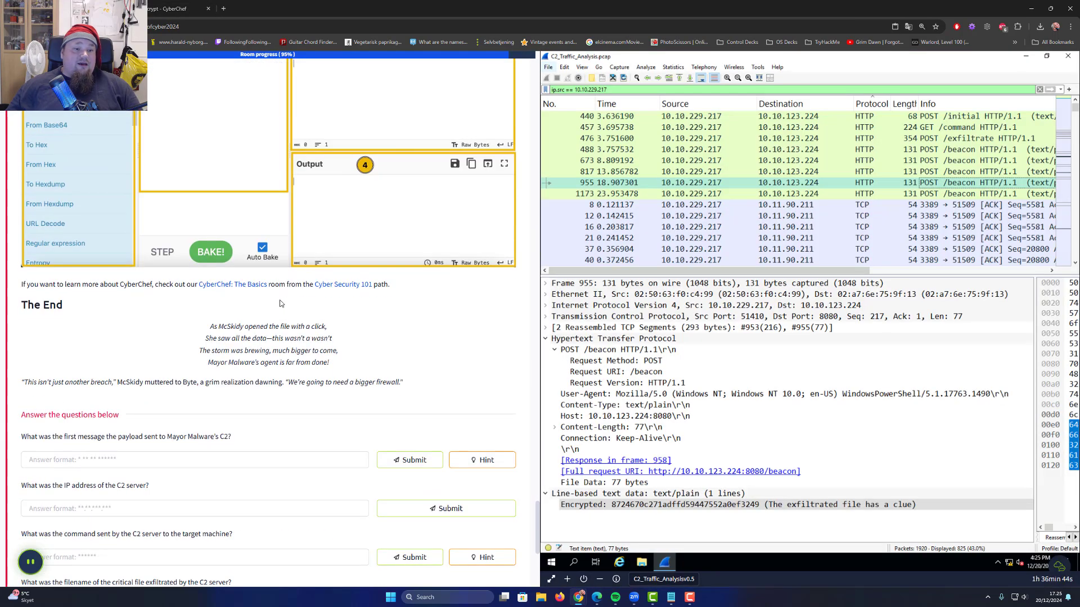
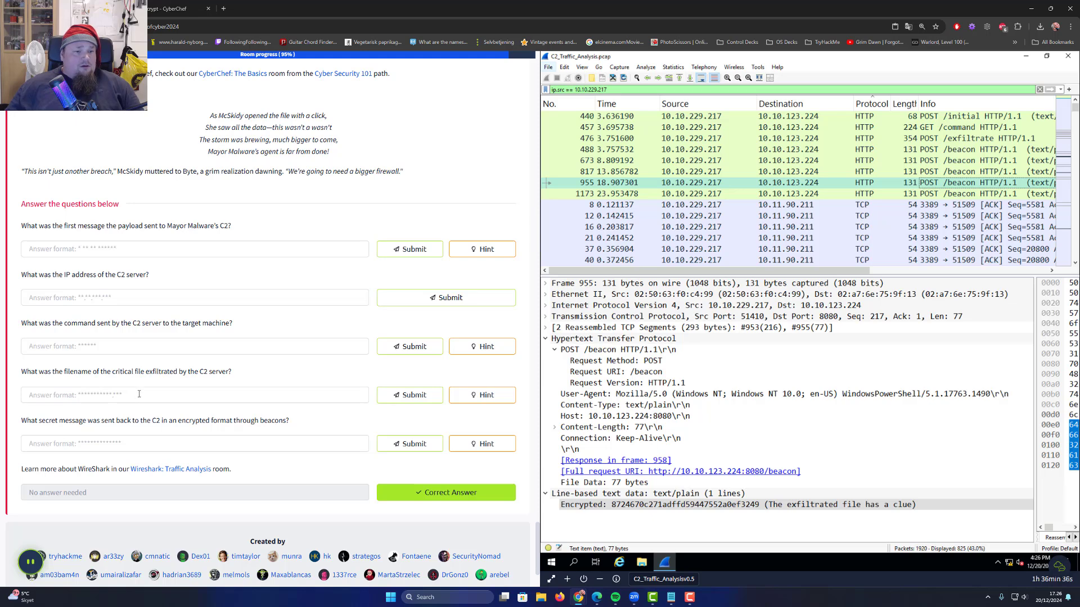
Submit THM_Secret_101 as the secret message answer
left_click(148, 443)
key("ctrl+v")
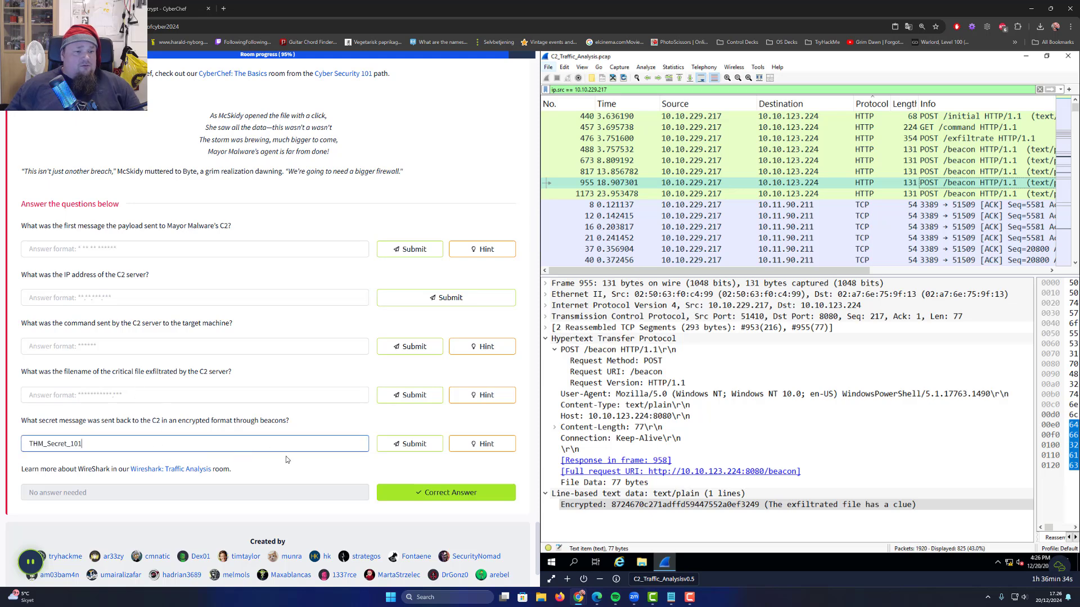
left_click(426, 450)
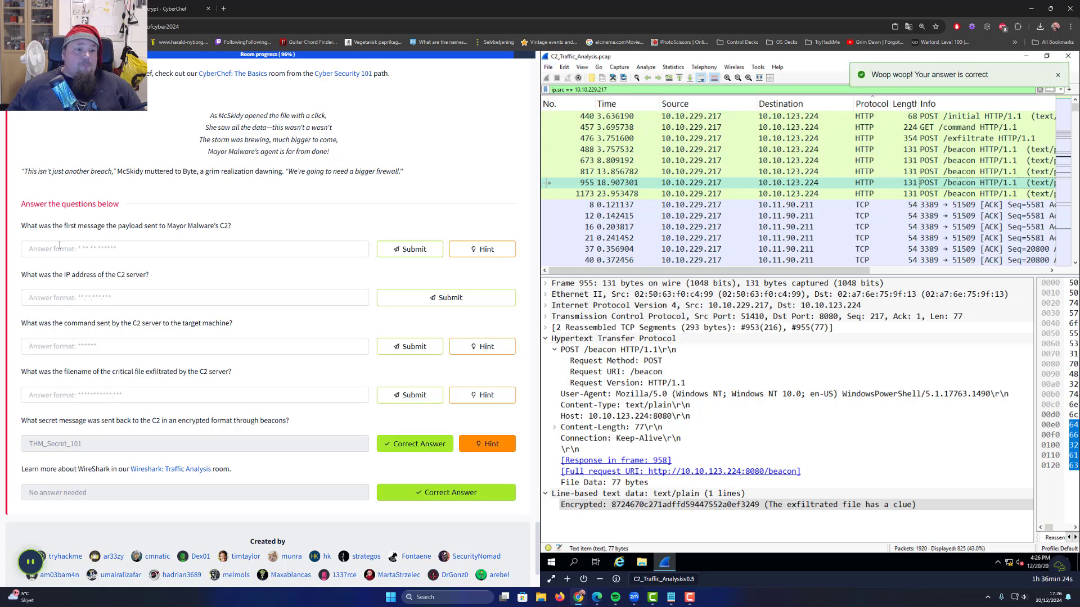
Copy 'I am in Mayor!' from POST packet 440 and submit it as the first message
left_click_drag(30, 225, 197, 225)
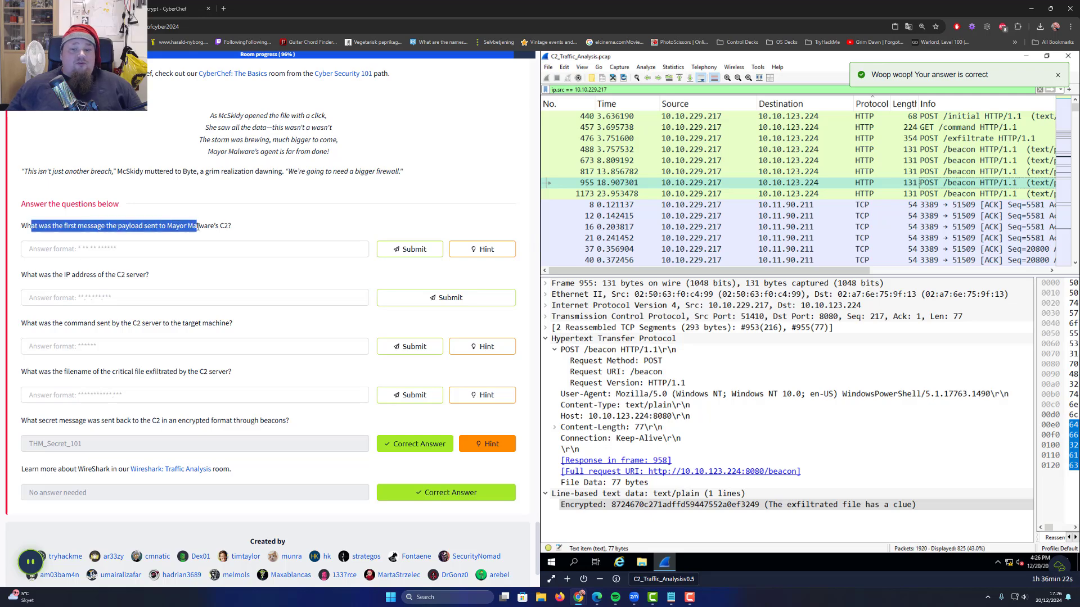
left_click(906, 116)
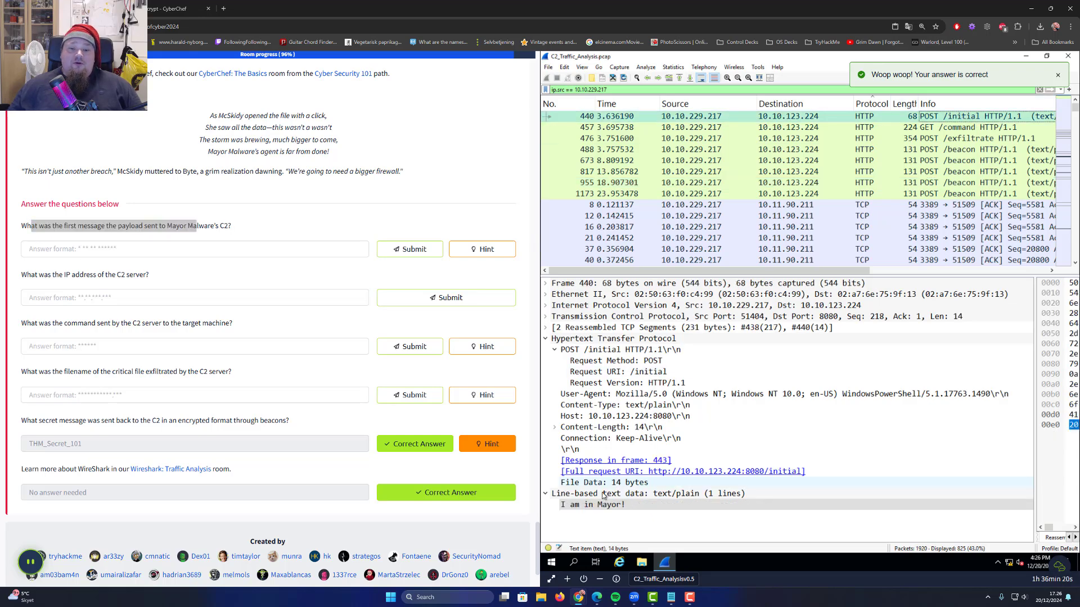
right_click(586, 506)
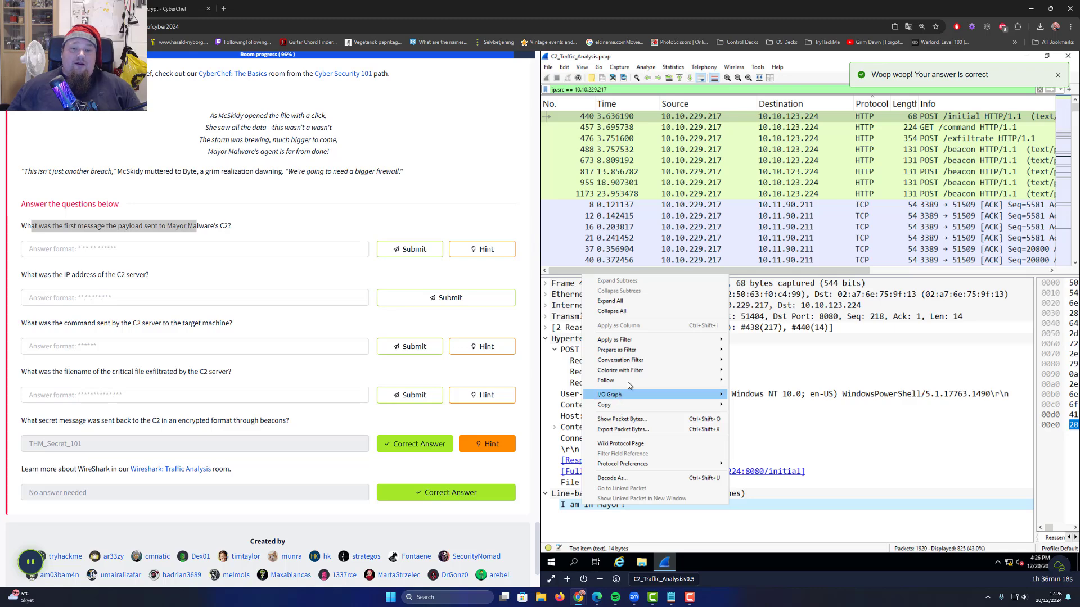
mouse_move(627, 409)
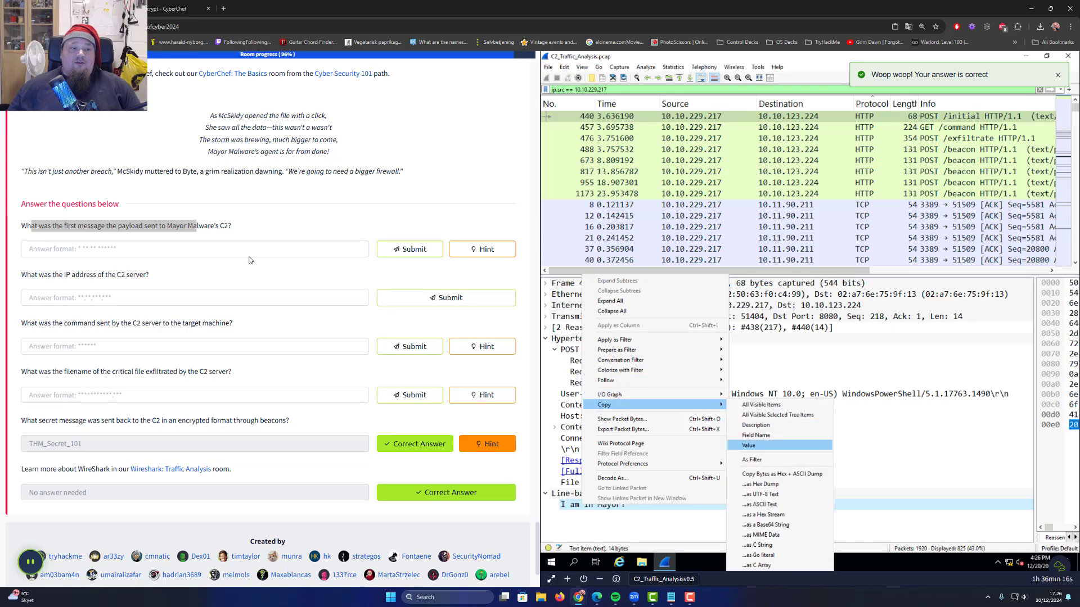
left_click(748, 446)
left_click(85, 250)
type("I am in Mayor!")
left_click(409, 249)
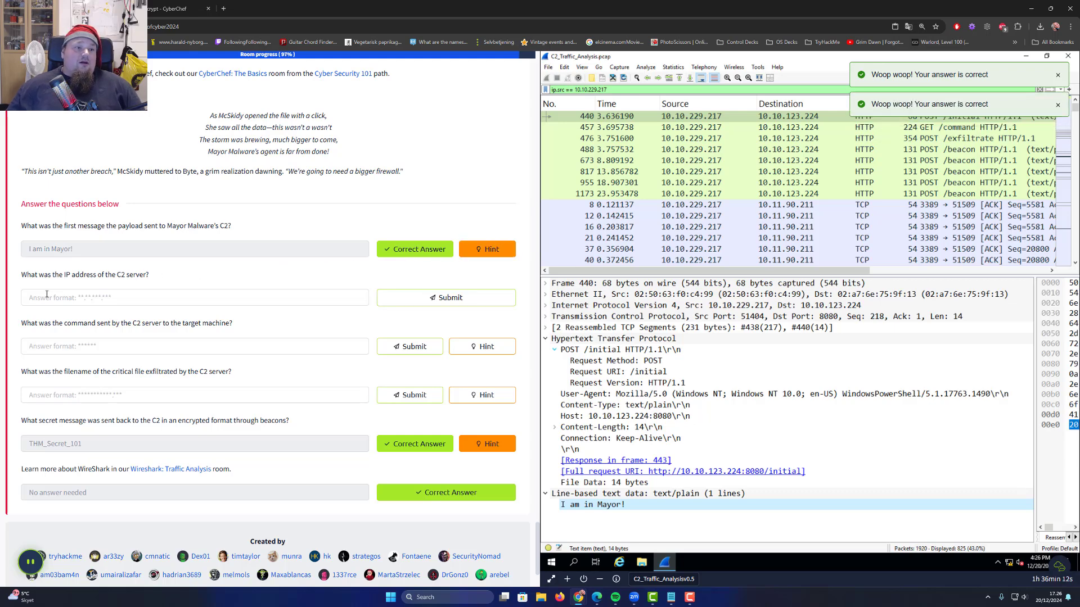
Submit 10.10.123.224 as the C2 server IP address
left_click_drag(33, 275, 142, 274)
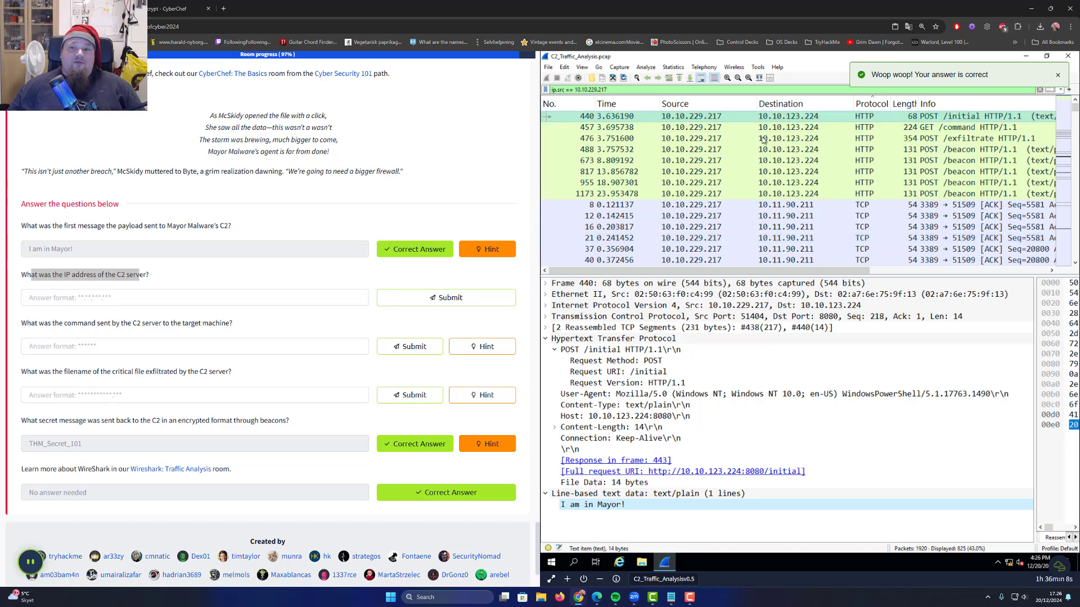
left_click(136, 297)
type("10.")
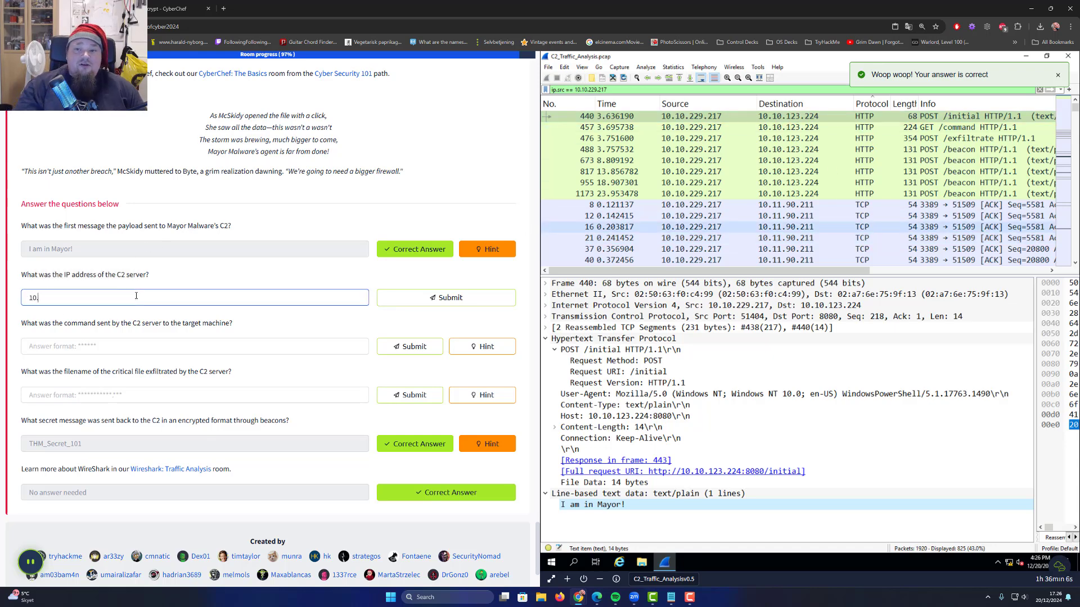
type("10.123")
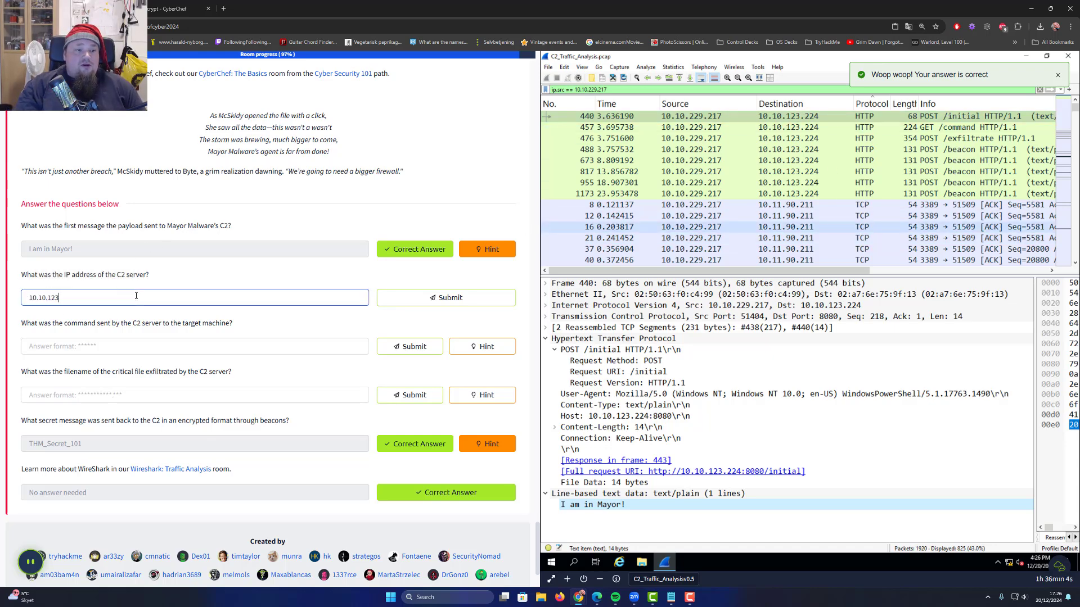
type(".224")
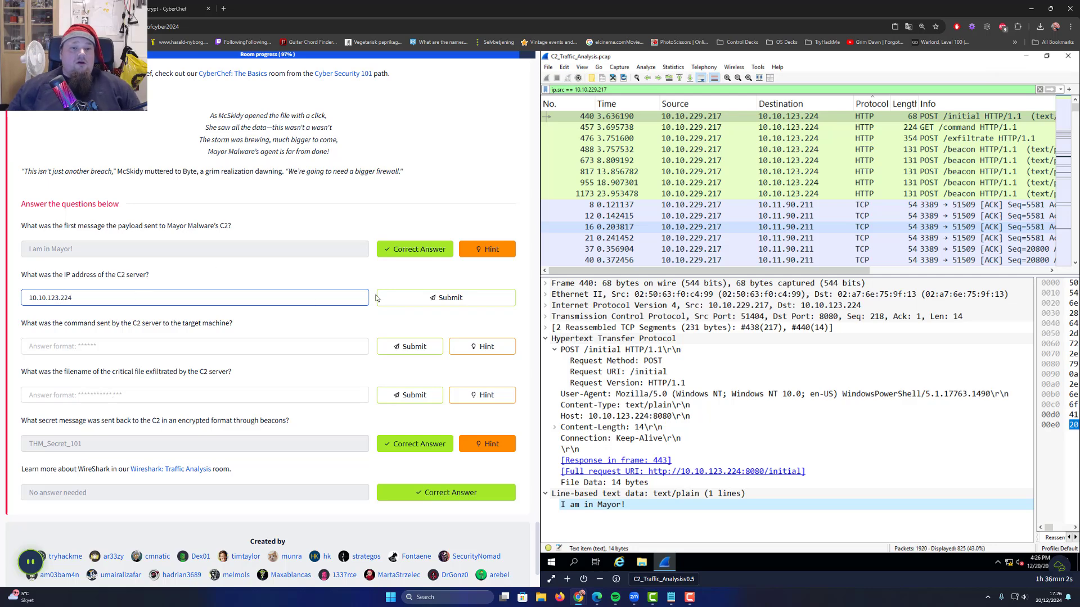
left_click(446, 298)
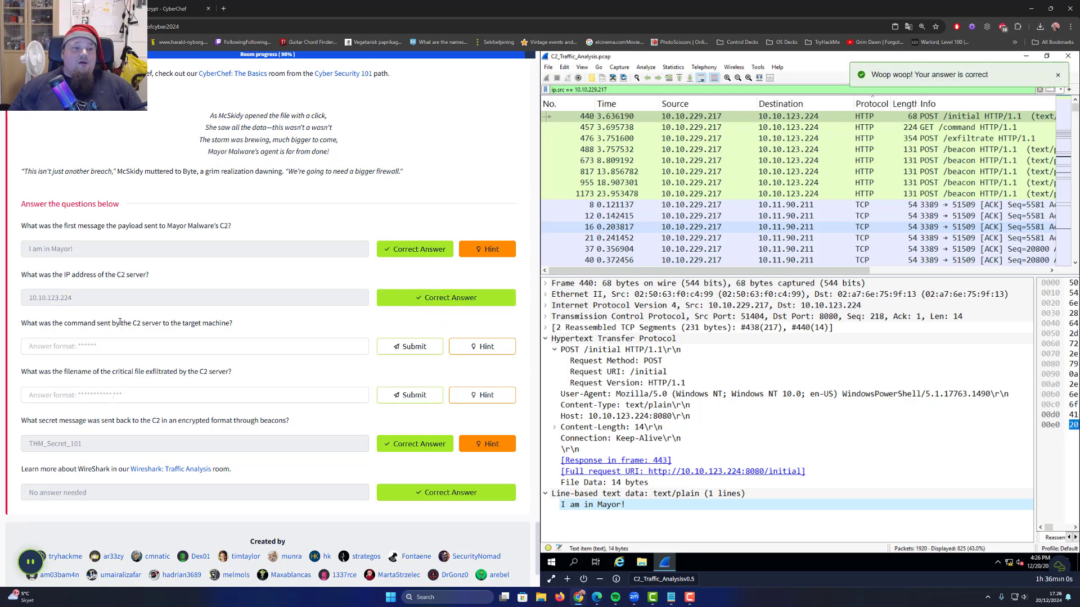
Submit whoami as the command the C2 server sent
left_click_drag(23, 322, 101, 321)
left_click_drag(182, 327, 220, 327)
left_click(142, 356)
left_click(160, 349)
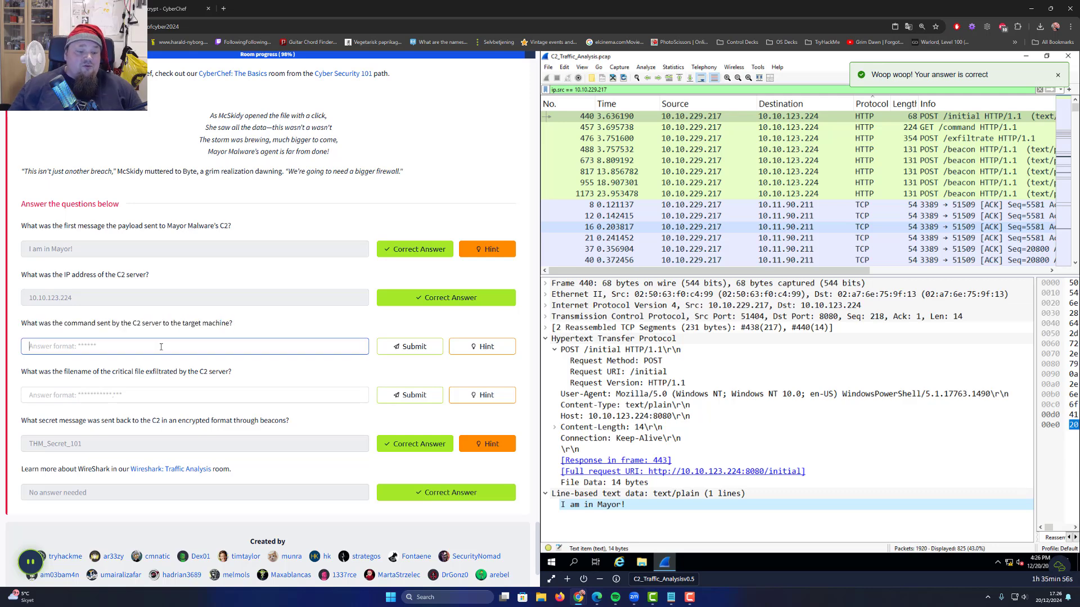
type("whoami")
key("Return")
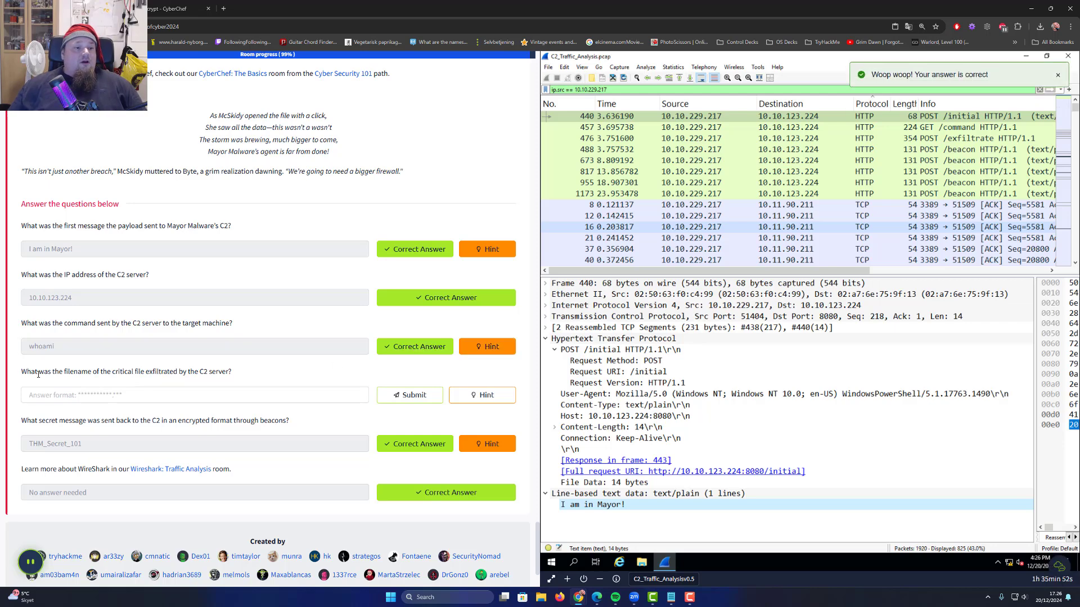
left_click_drag(31, 371, 171, 402)
left_click(167, 395)
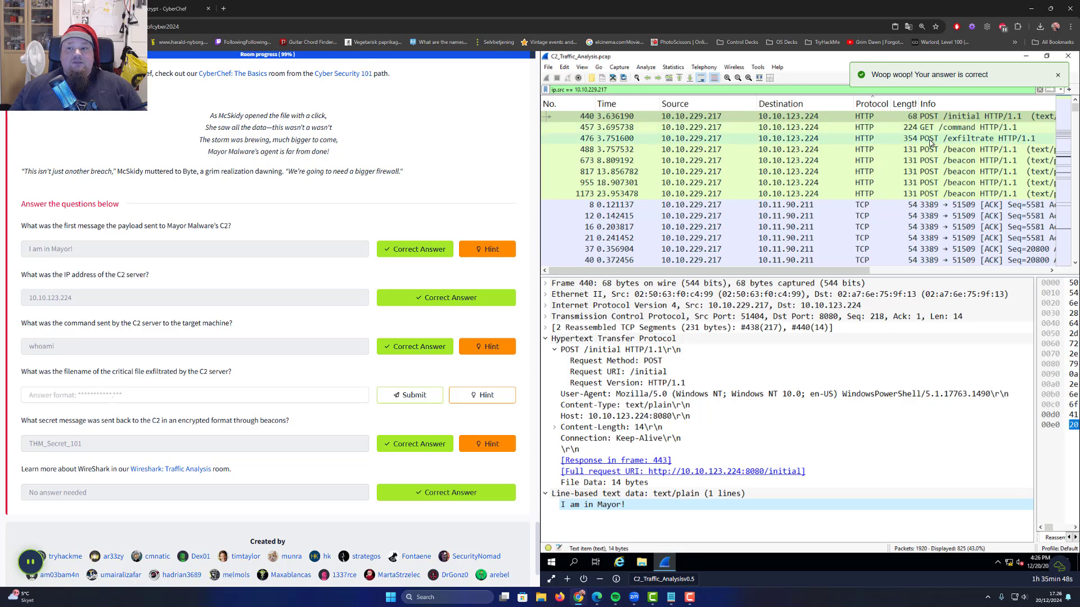
Follow the HTTP stream of POST /exfiltrate packet 476 and copy credentials.txt
left_click(876, 139)
right_click(876, 139)
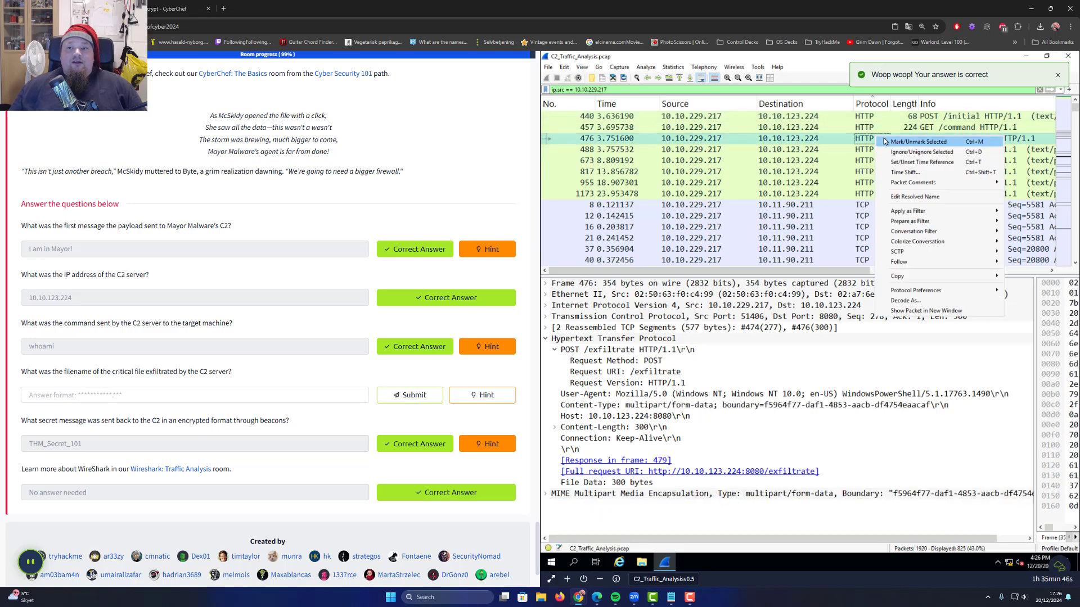
mouse_move(898, 262)
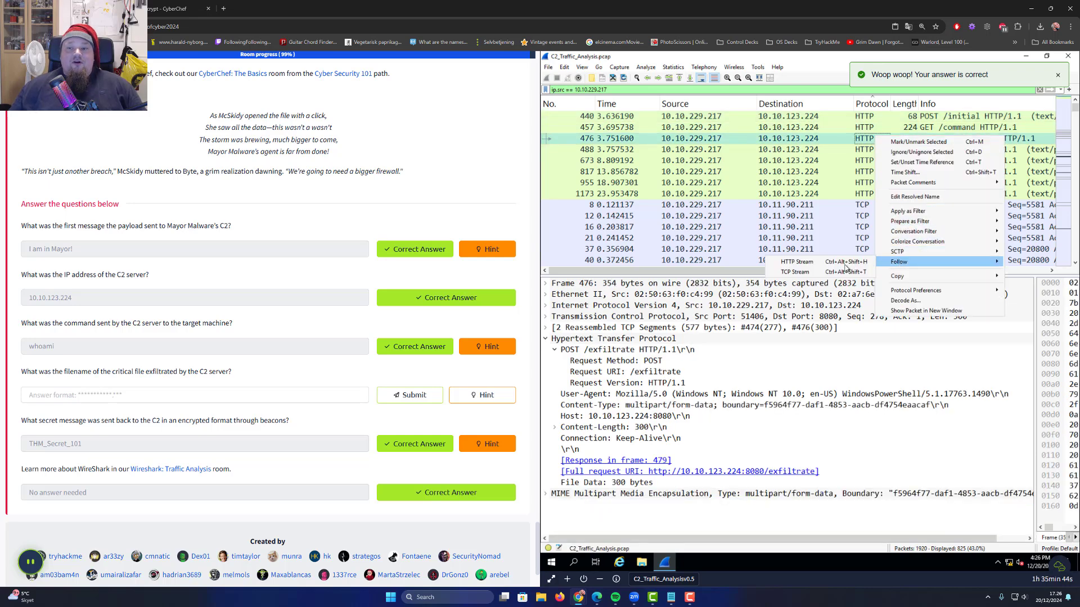
left_click(827, 268)
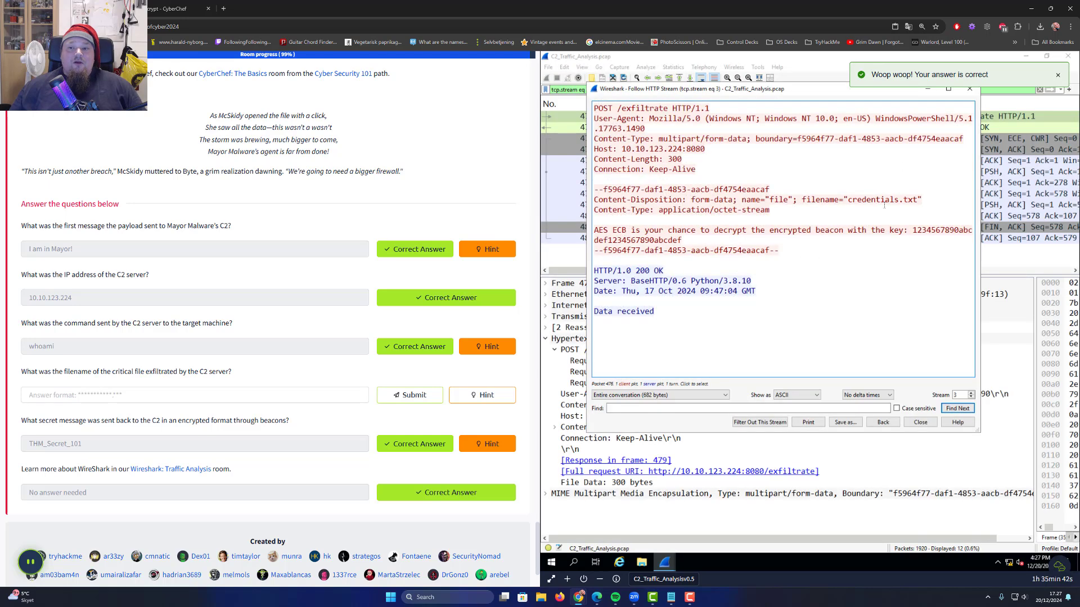
left_click_drag(847, 200, 917, 200)
key("ctrl+c")
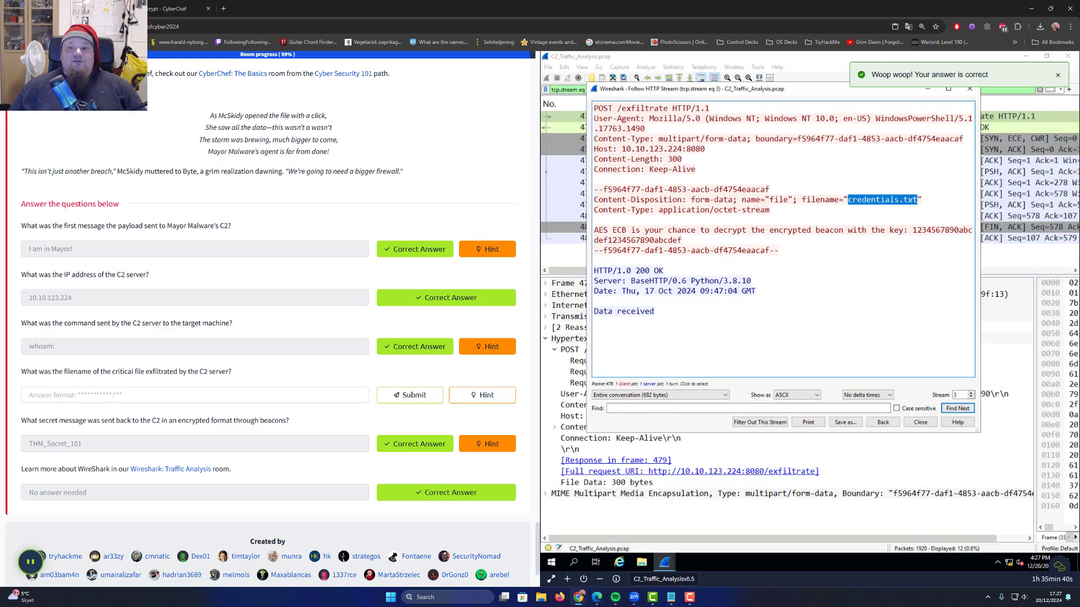
Submit credentials.txt as the exfiltrated filename and close the stream window
left_click(78, 394)
key("ctrl+v")
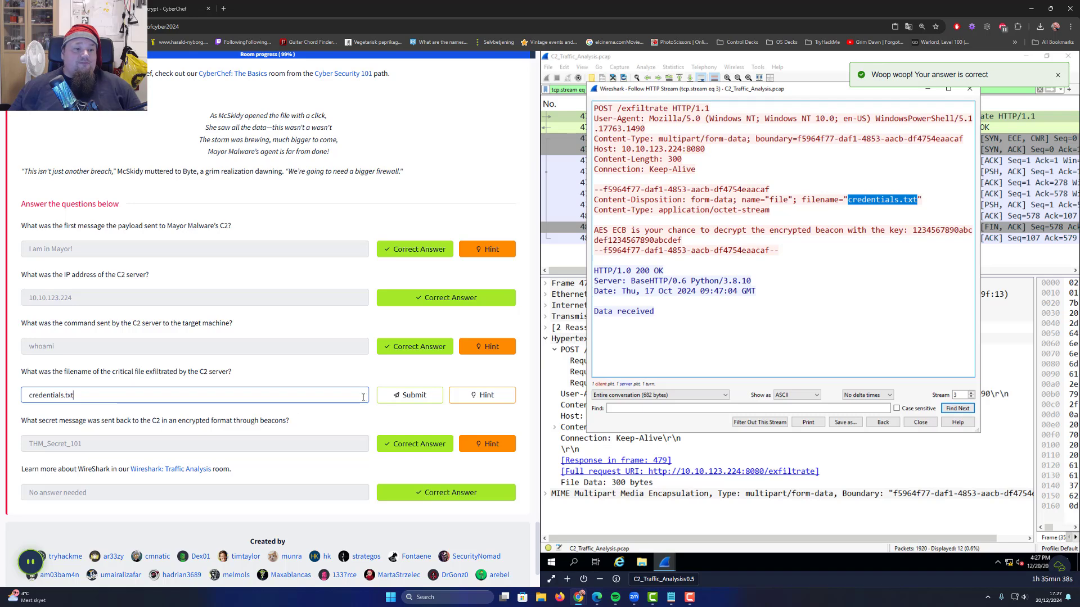
left_click(397, 396)
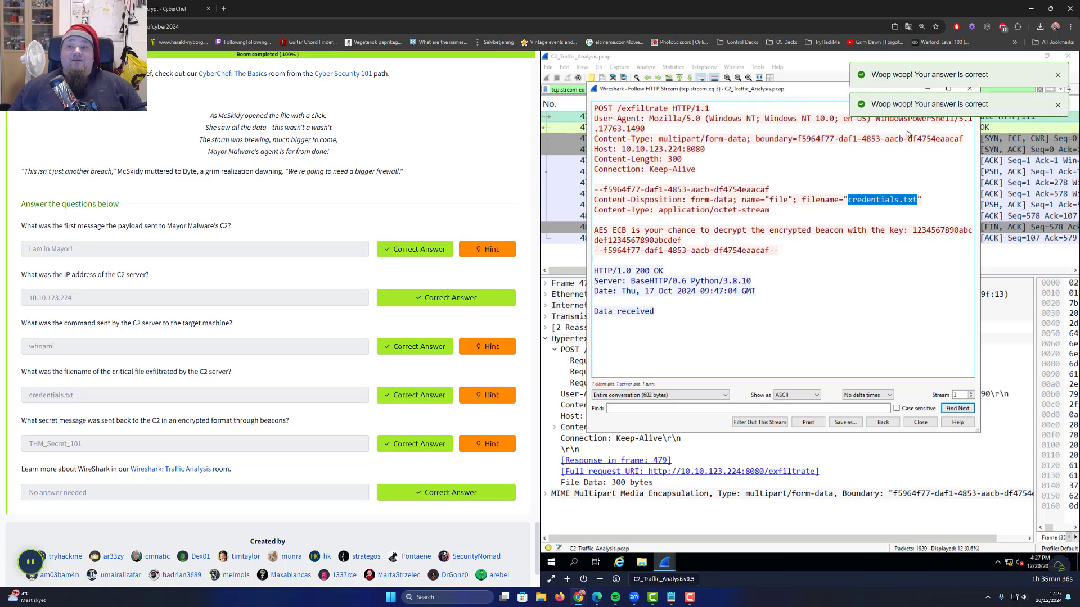
left_click(920, 422)
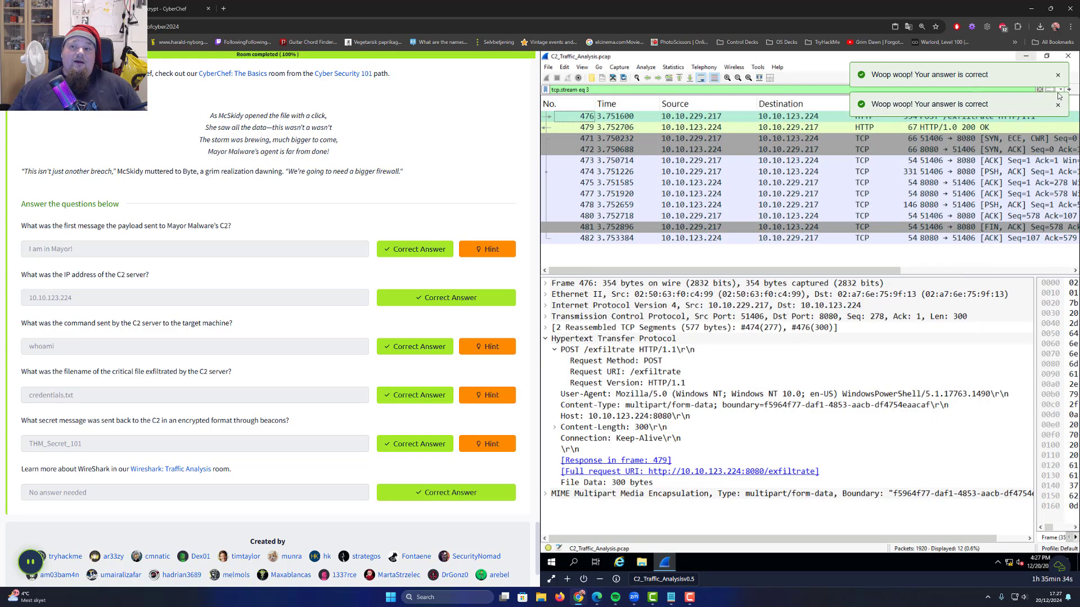
left_click(1056, 75)
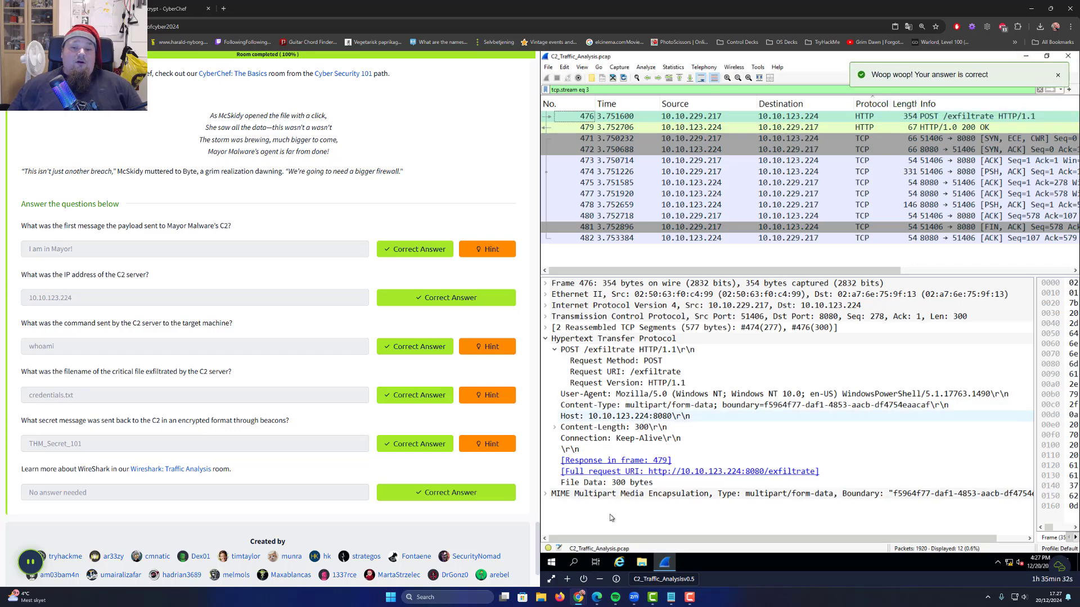
Confirm Terminate Machine, then enlarge the Day 20 write-up's Wireshark packet-list screenshot
left_click(585, 580)
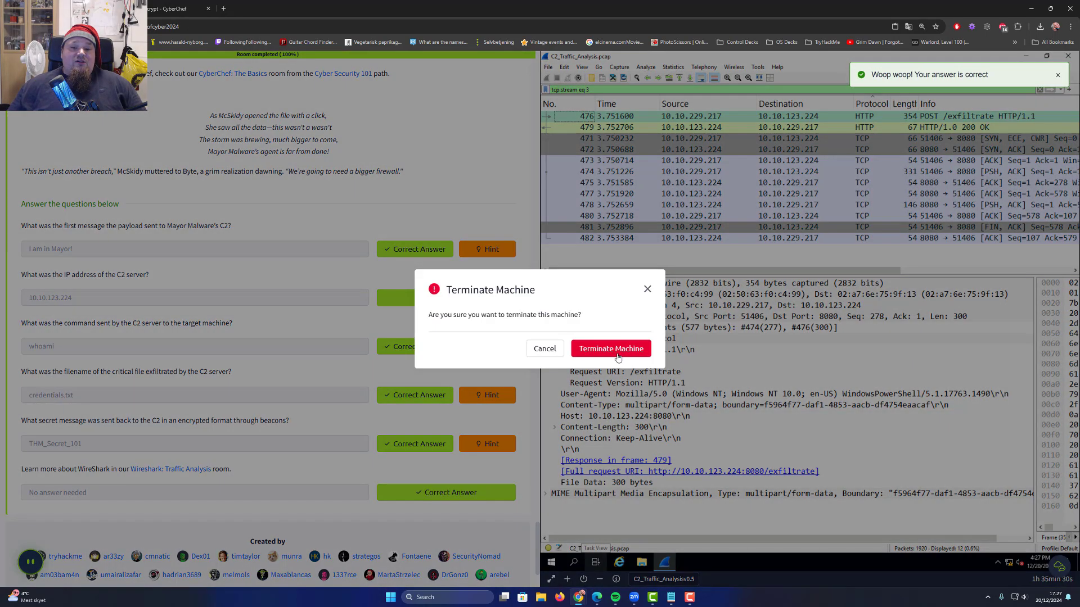
left_click(606, 350)
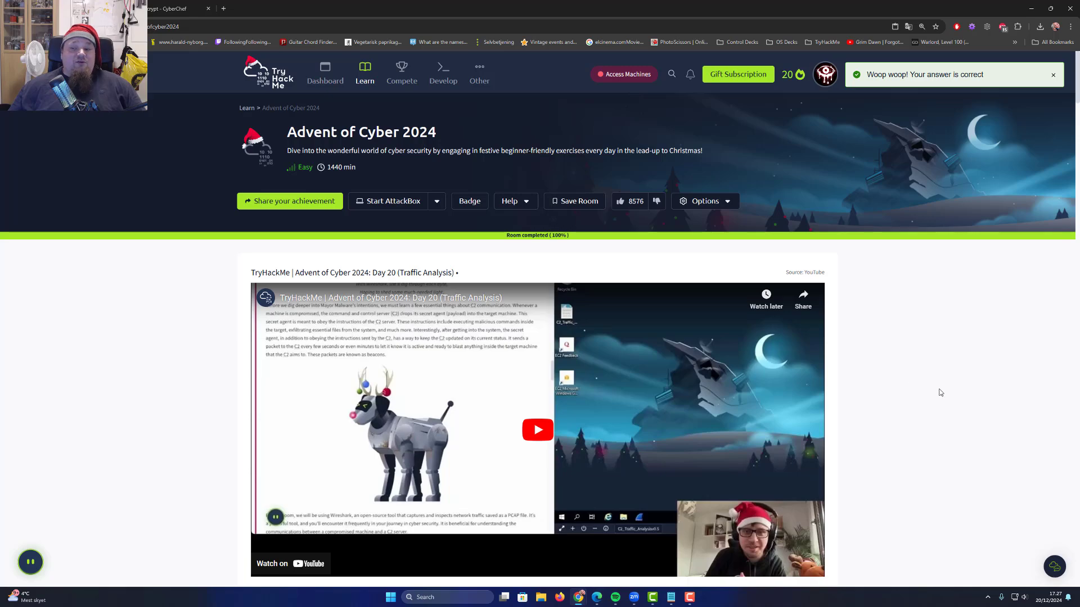
scroll(973, 388, "down", 20)
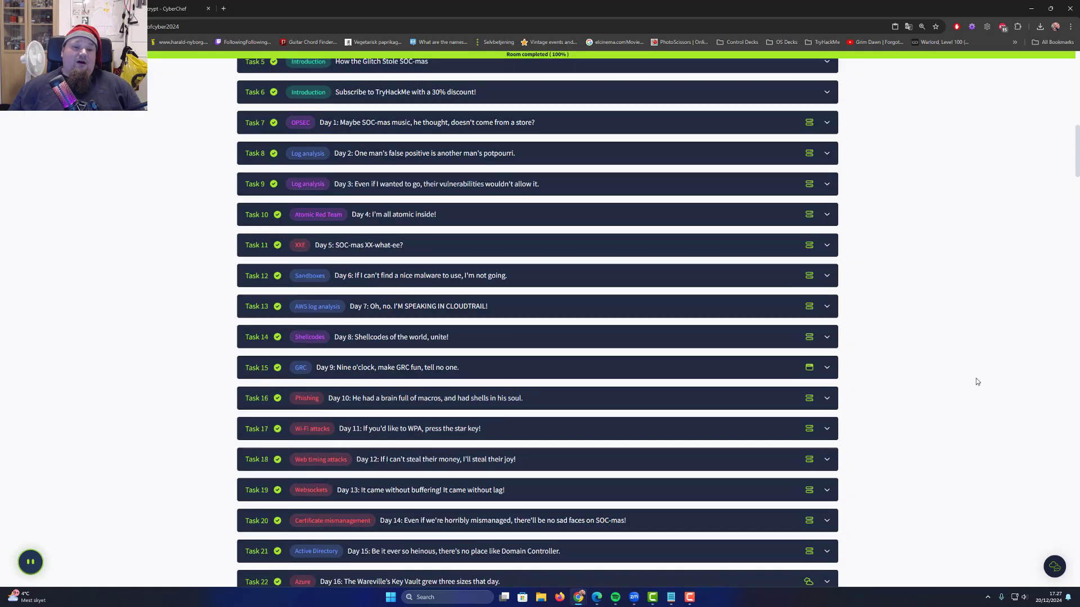
scroll(968, 386, "up", 4)
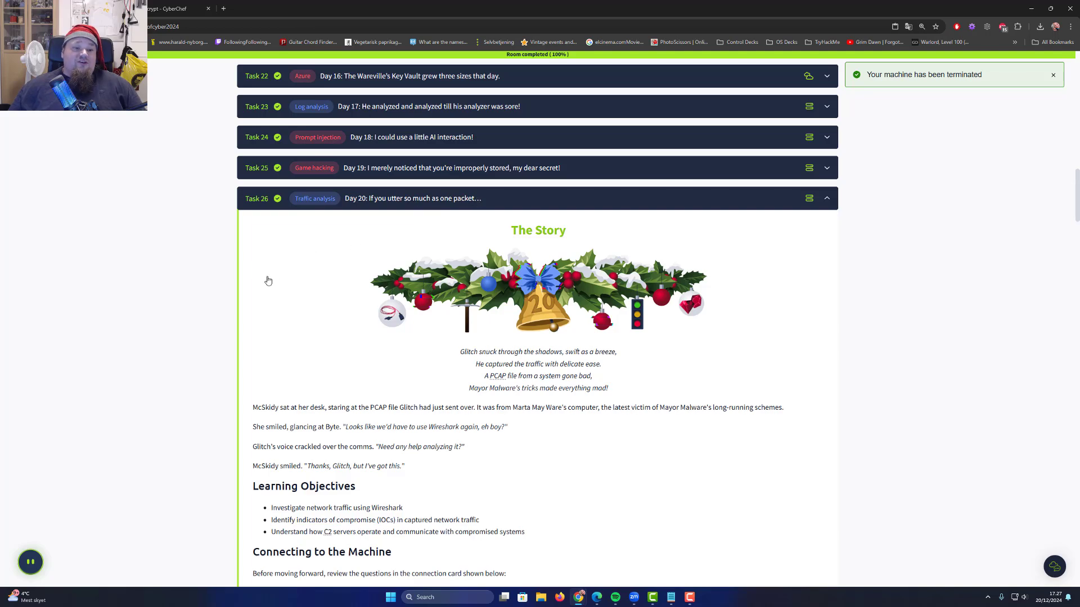
scroll(282, 283, "down", 2)
scroll(283, 283, "down", 10)
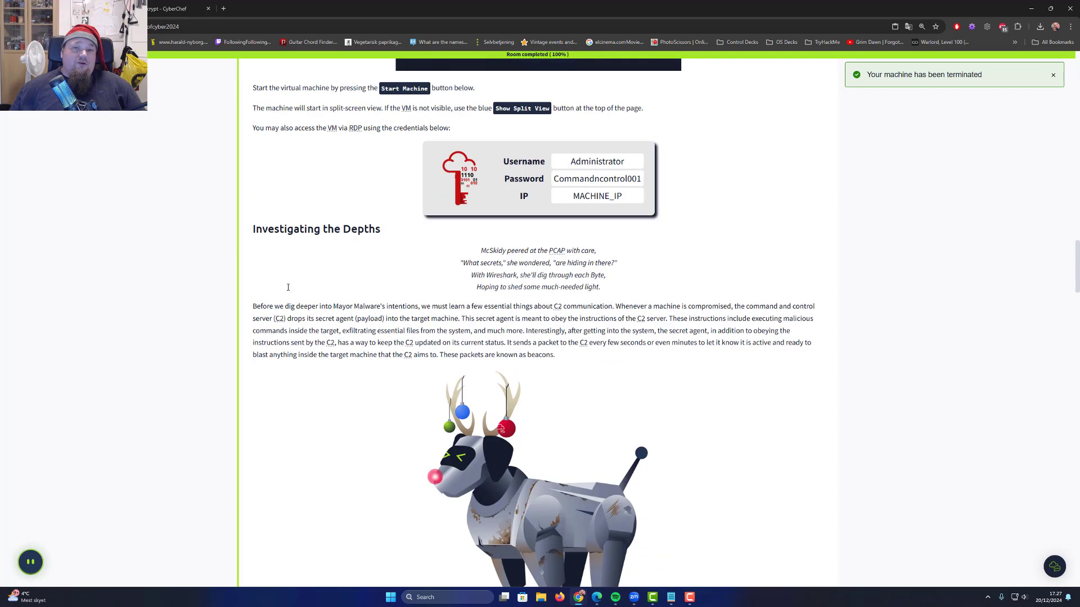
scroll(317, 297, "down", 10)
left_click(727, 443)
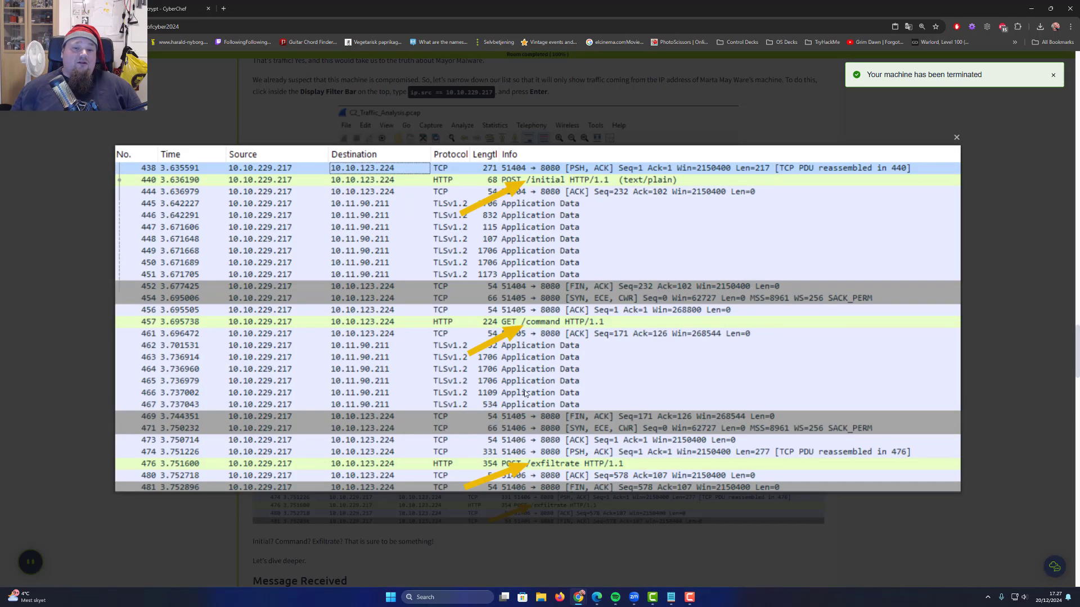